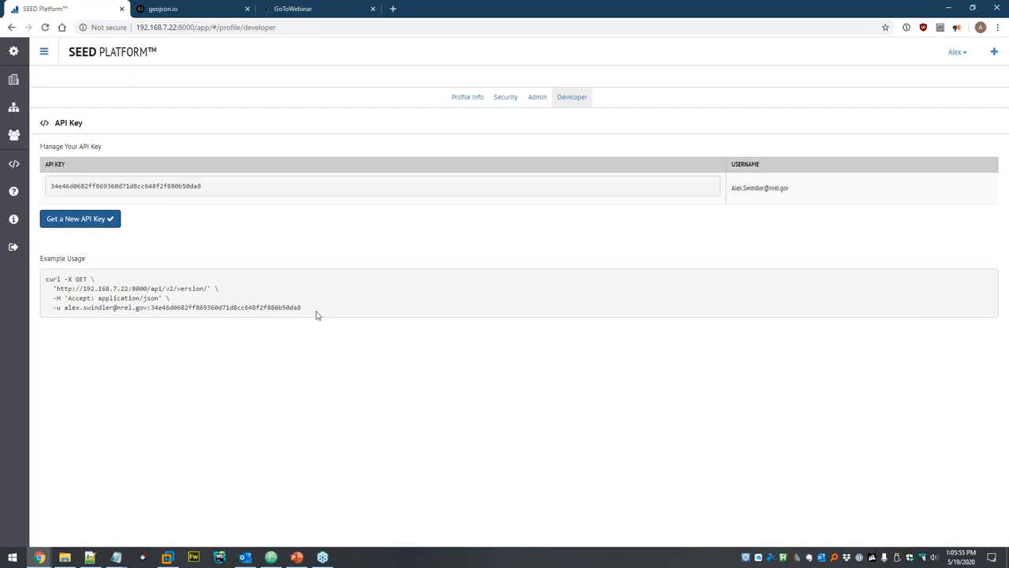
Copy the example curl command from the Developer page and note the credentials line.
drag(308, 312, 47, 278)
key(super+c)
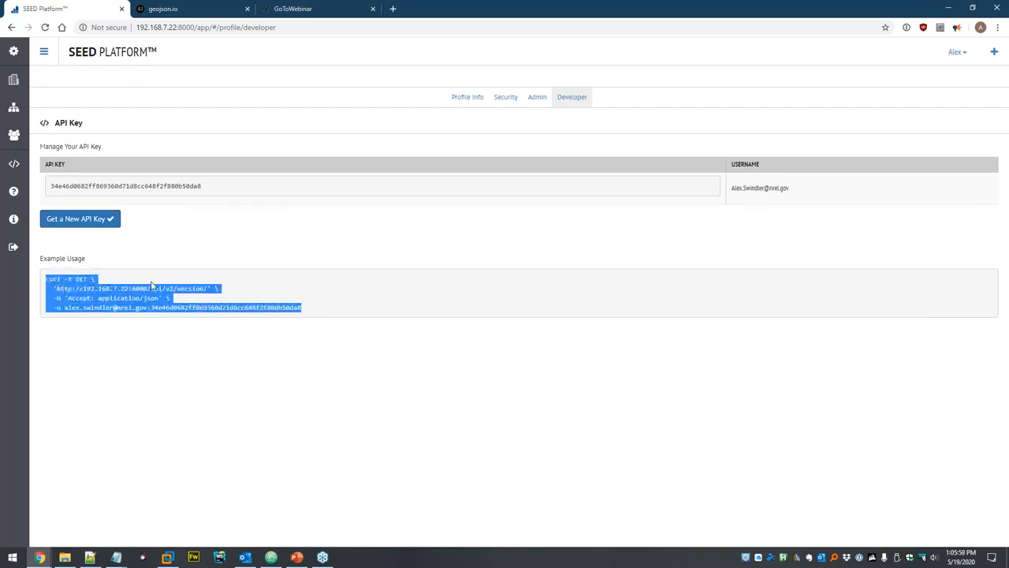
click(274, 294)
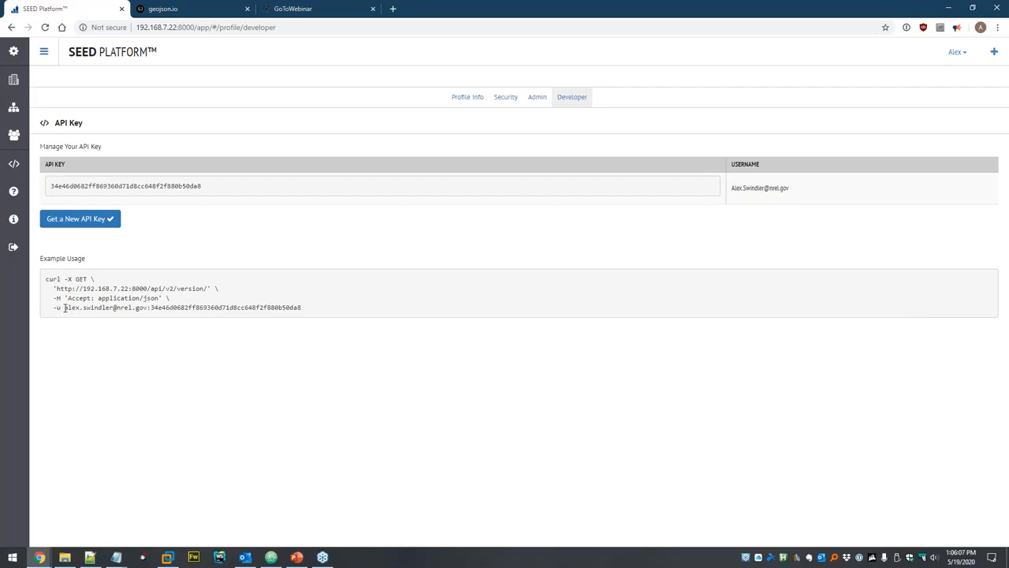
drag(65, 307, 141, 309)
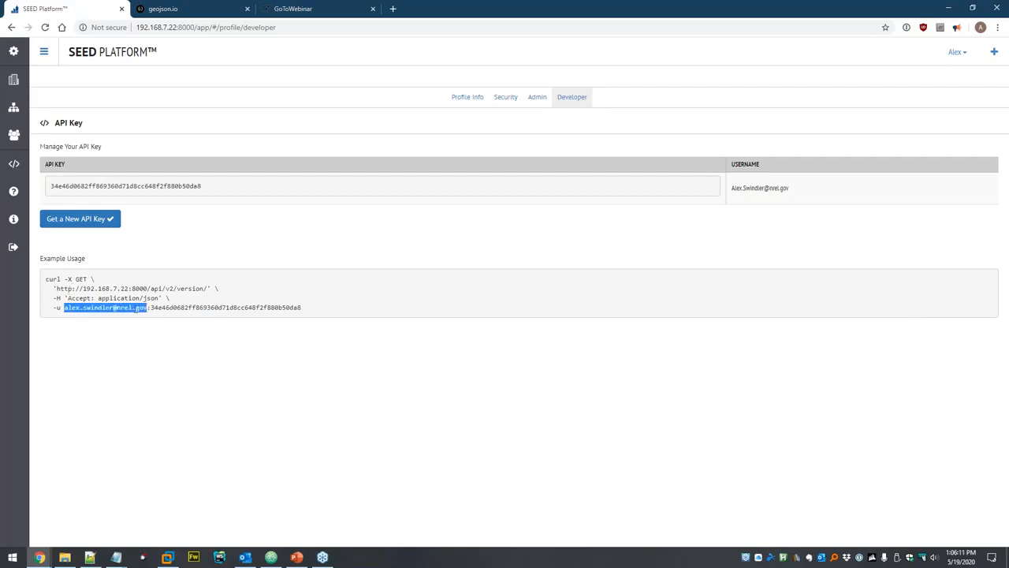
click(245, 309)
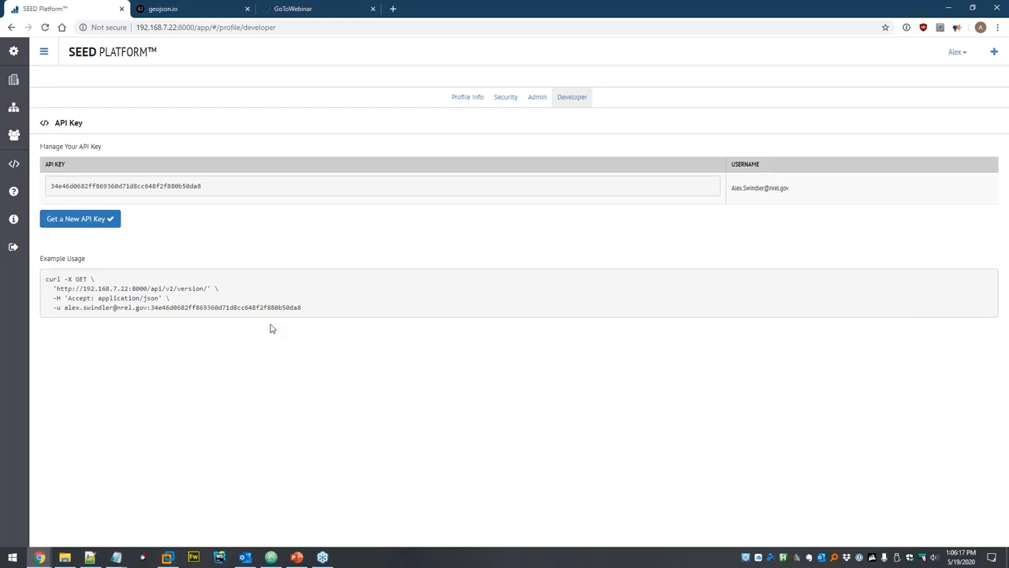
Run the copied curl command in Git Bash, confirm it returns version 2.7.1, then close it.
key(super)
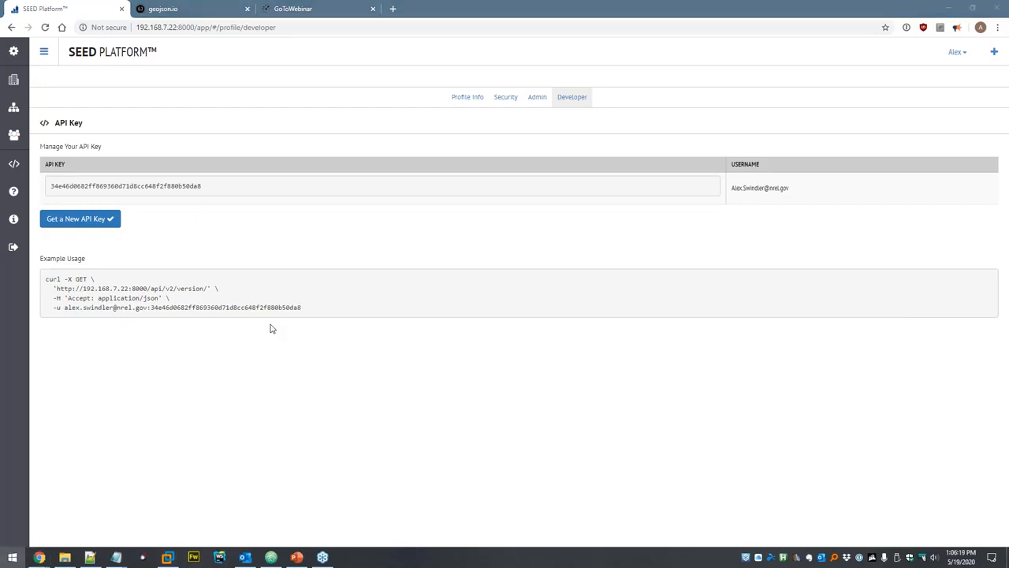
text(git)
key(Return)
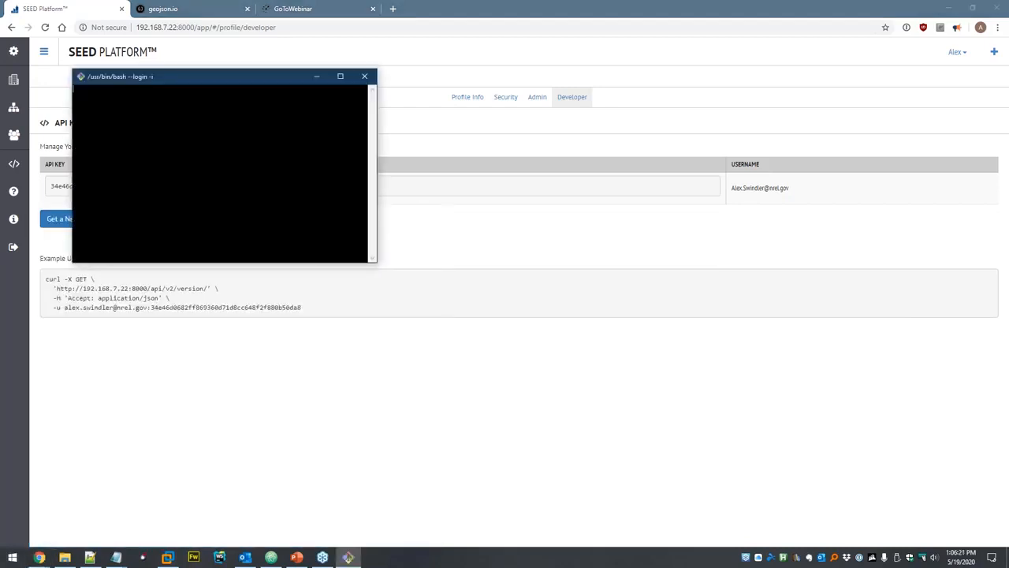
right_click(153, 123)
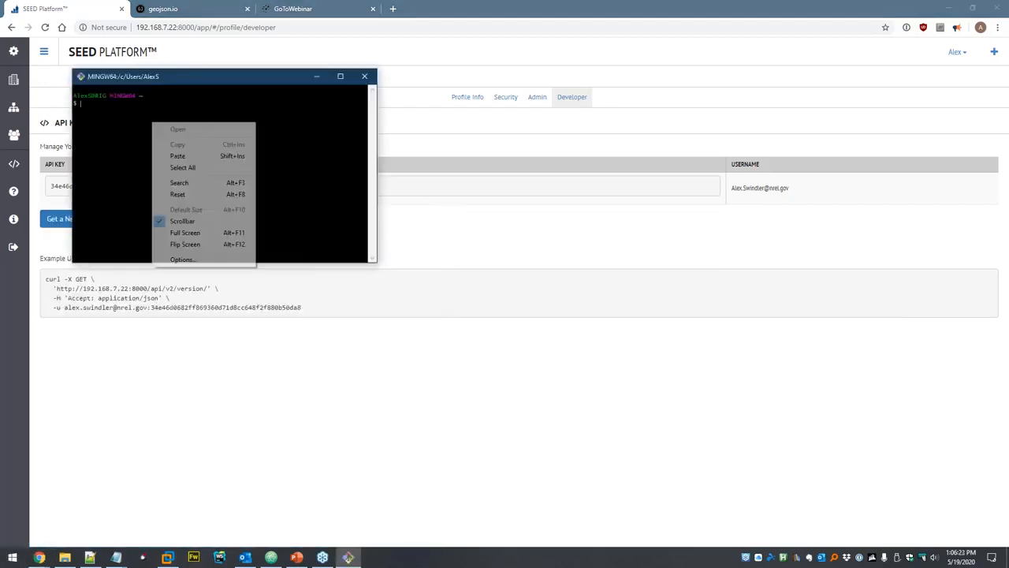
click(180, 156)
drag(364, 251, 640, 343)
key(Return)
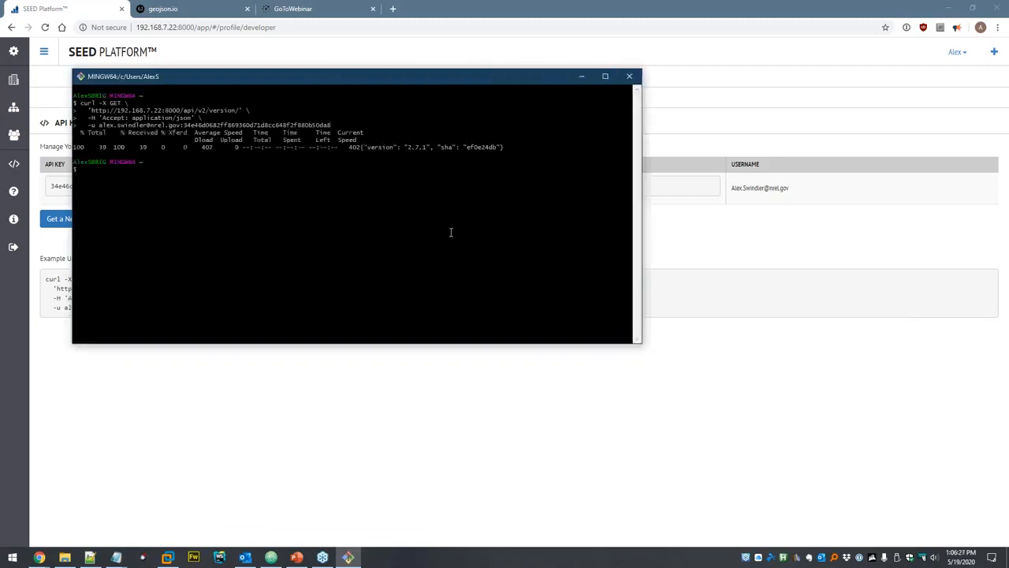
drag(360, 146, 501, 148)
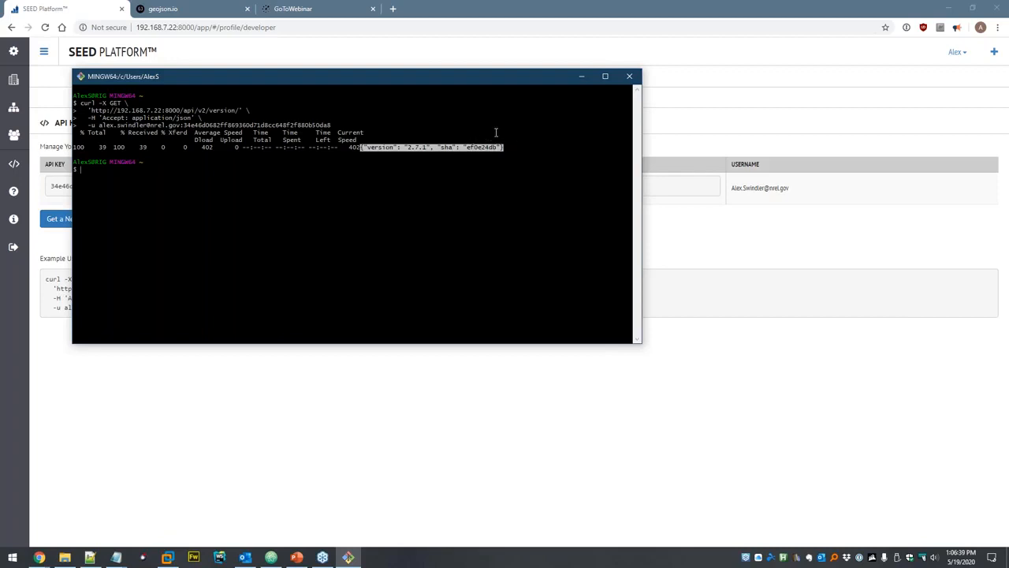
click(629, 76)
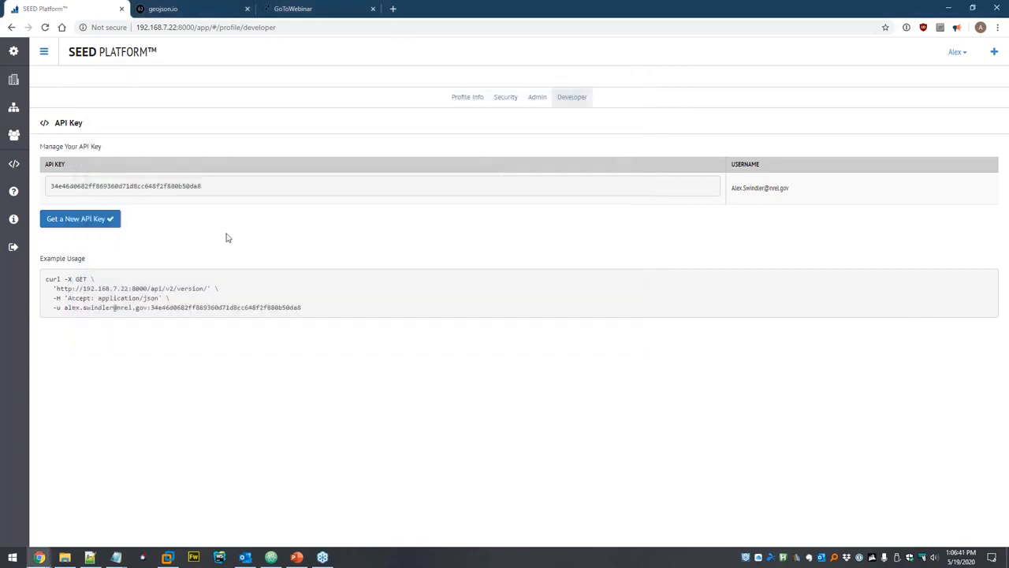
Check the installed version 2.7.1.ef0e24db on the About page.
click(13, 221)
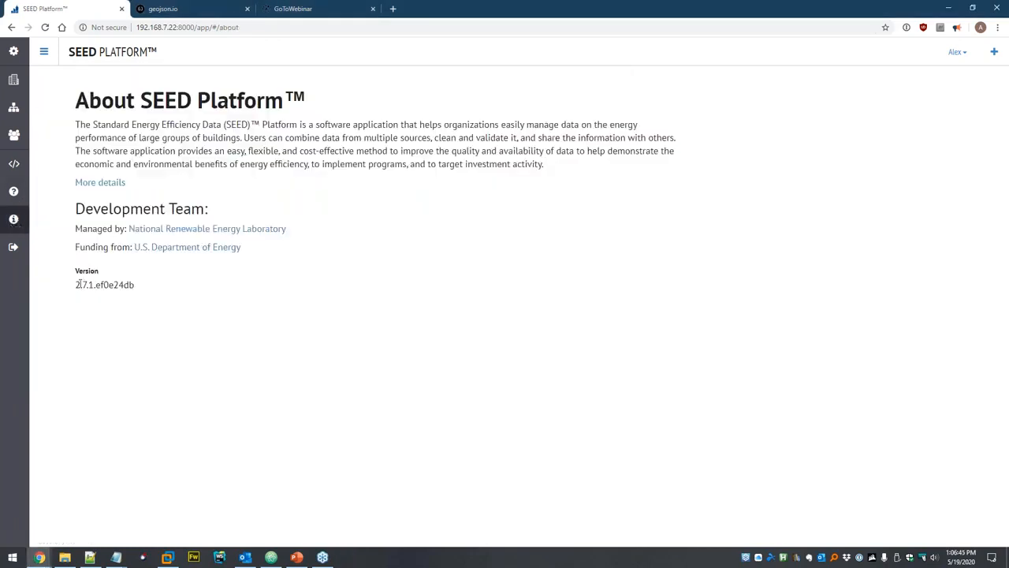
drag(73, 289, 139, 292)
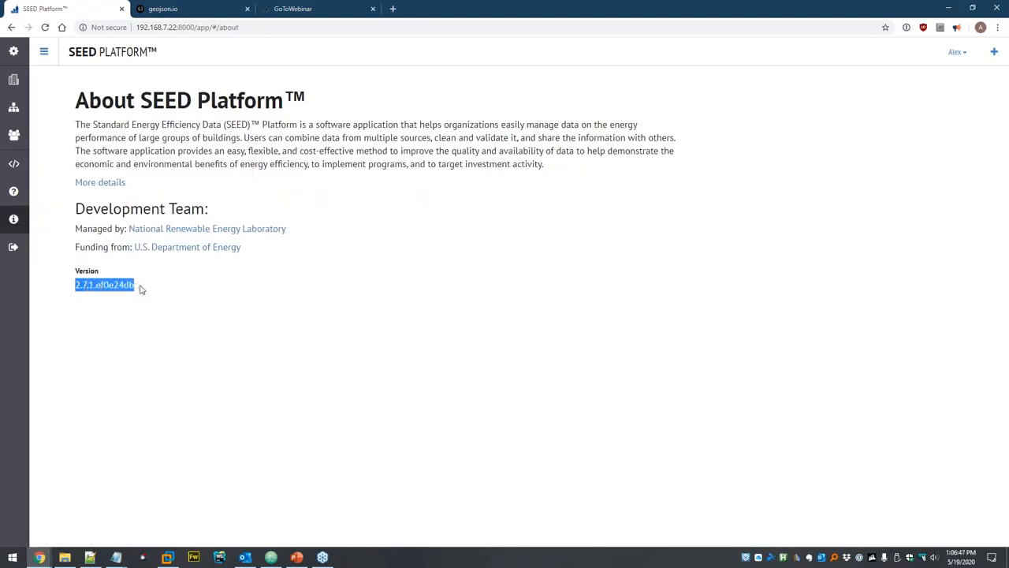
click(141, 290)
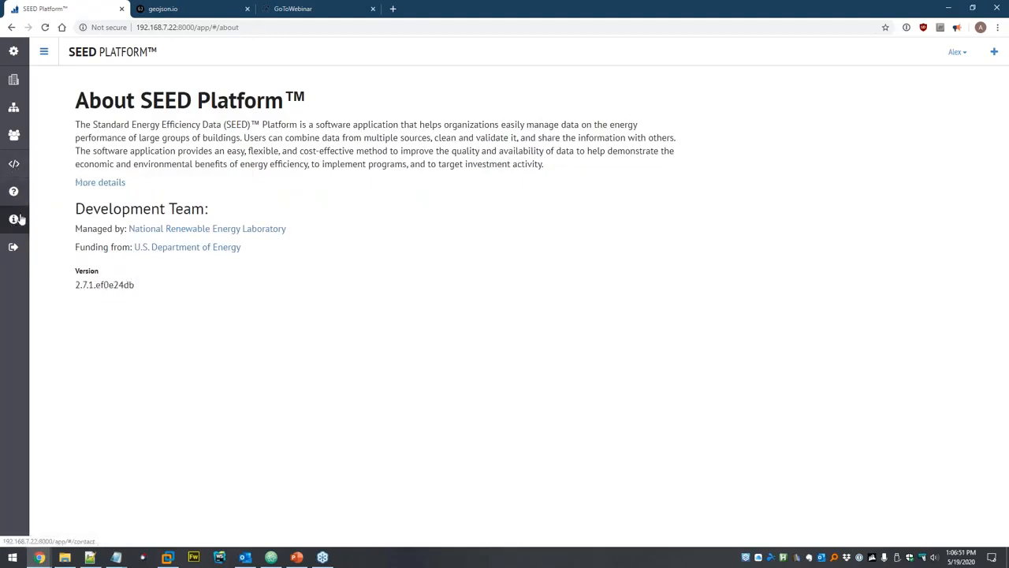
Return to the API key page, select the key, and open the API documentation.
click(14, 163)
double_click(139, 186)
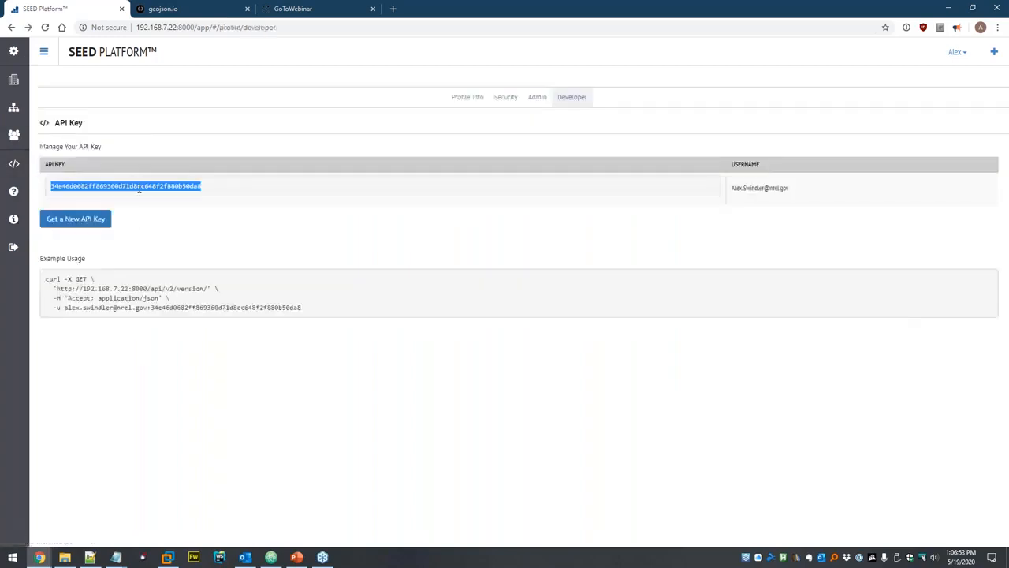
click(14, 167)
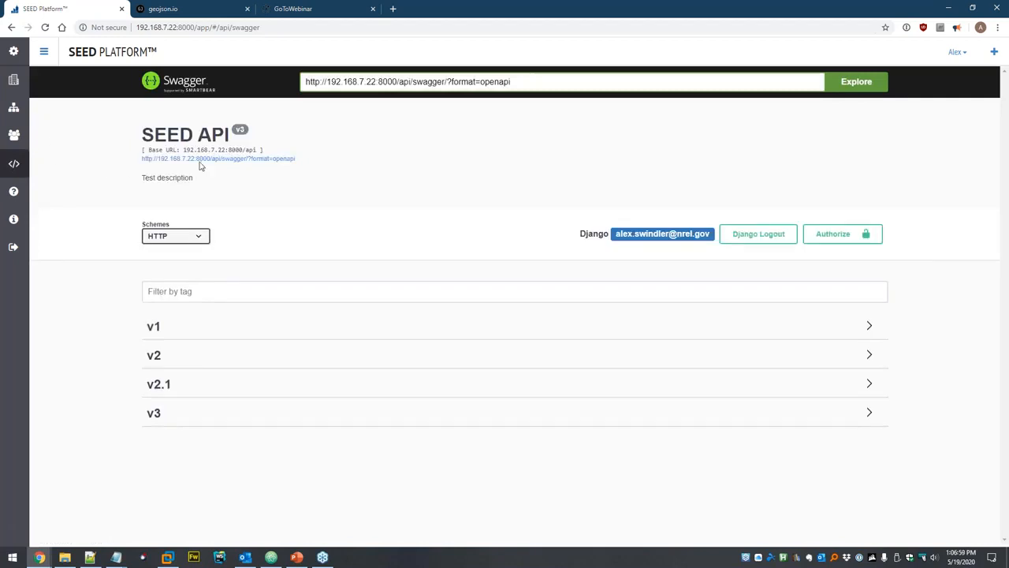
Expand and collapse the v1 and v2 endpoint groups in the Swagger documentation.
click(171, 333)
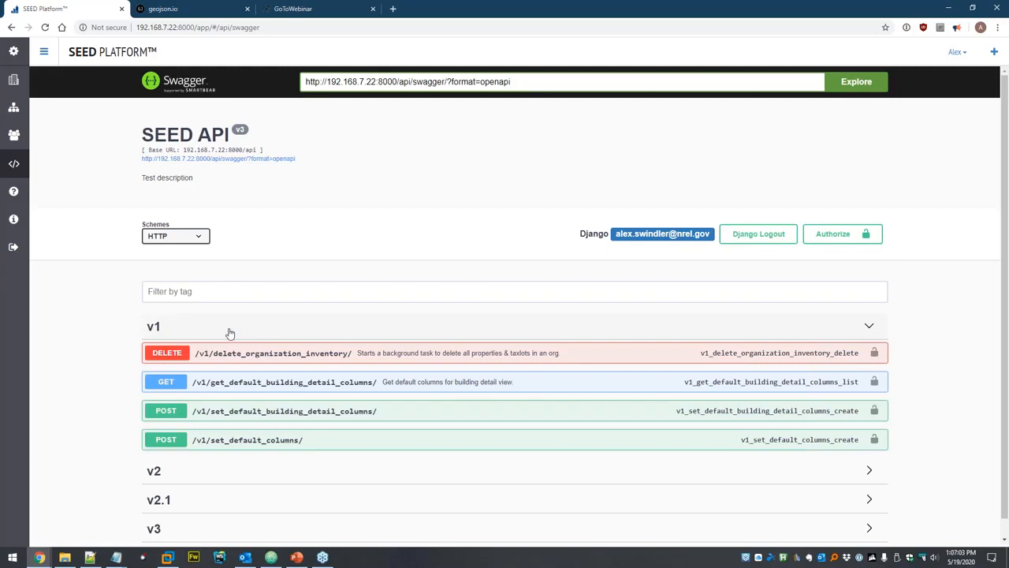
click(229, 333)
click(202, 357)
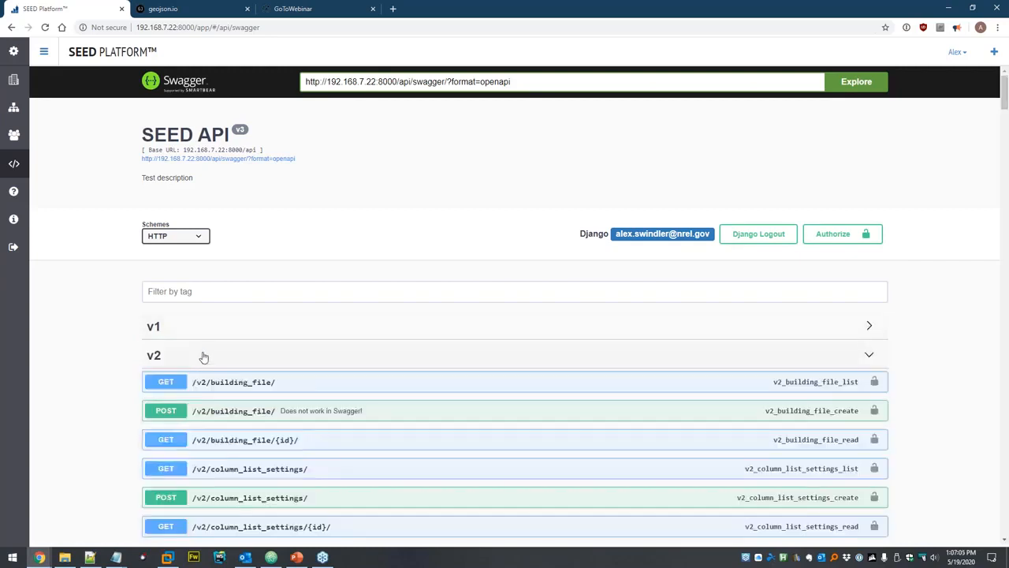
click(203, 357)
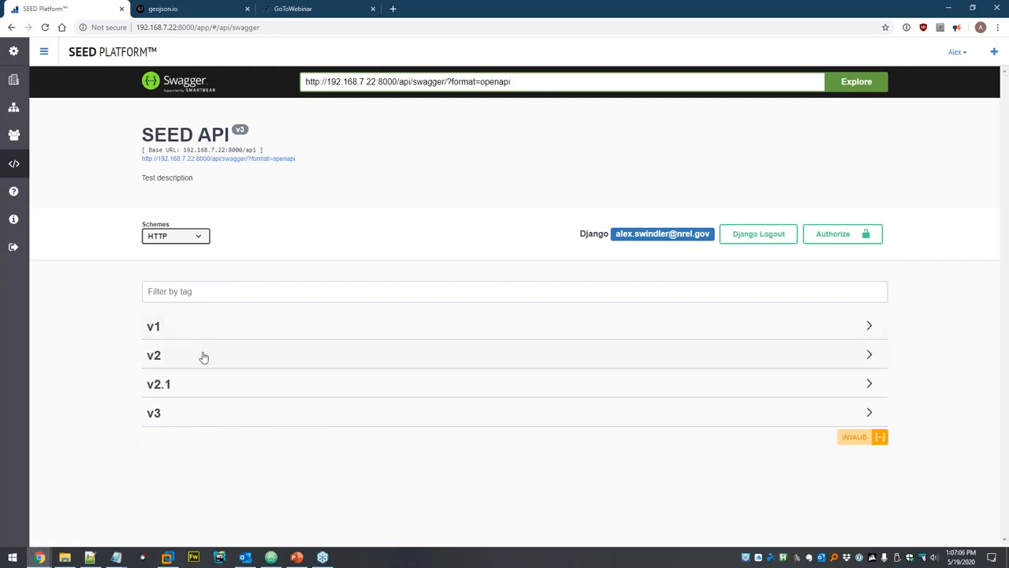
Expand the v3 group and show the GET /v3/datasets/ endpoint with its organization_id parameter.
click(178, 415)
scroll(92, 385, down, 3)
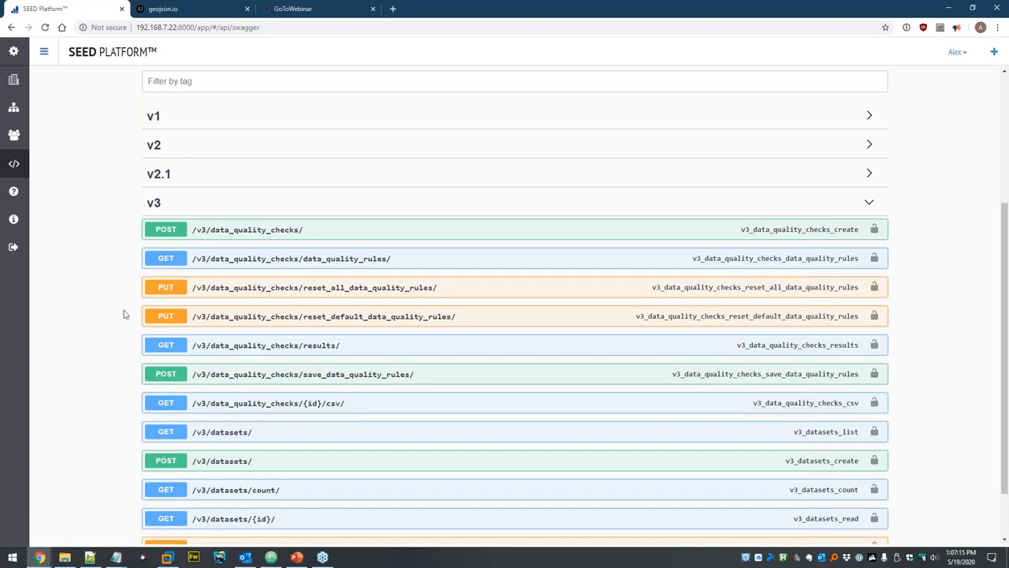
scroll(566, 288, up, 3)
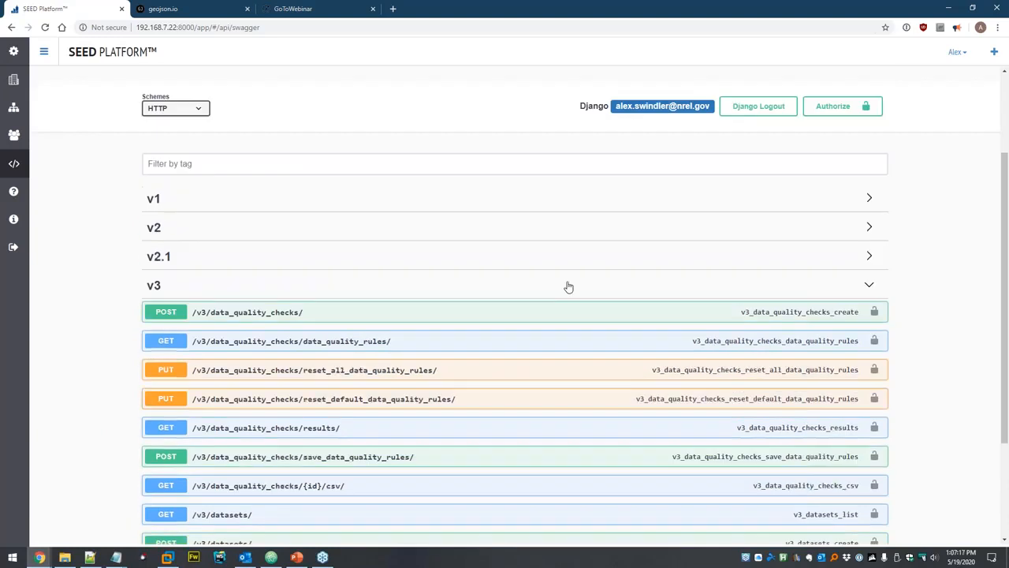
scroll(496, 218, down, 3)
click(251, 363)
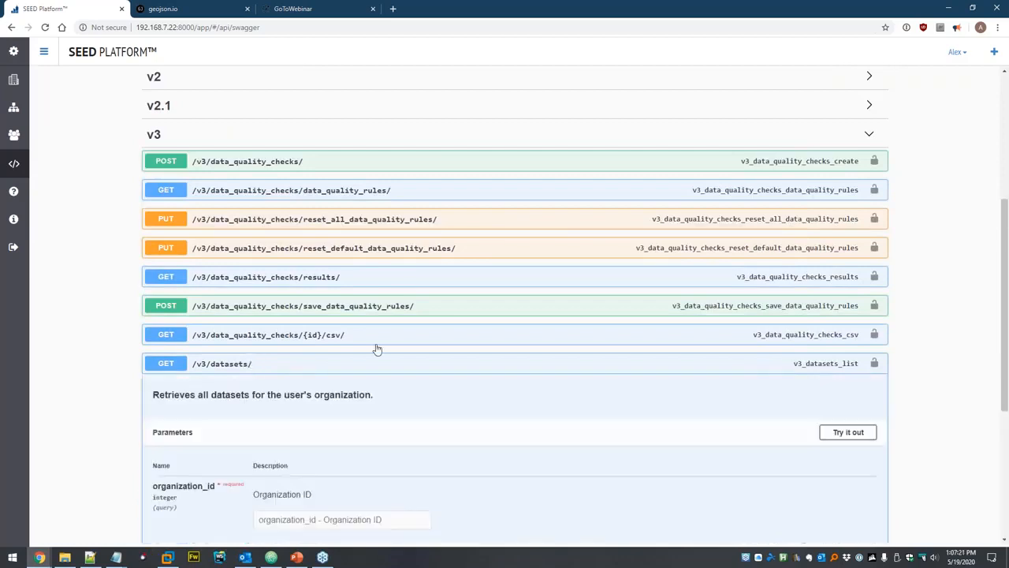
scroll(376, 347, down, 3)
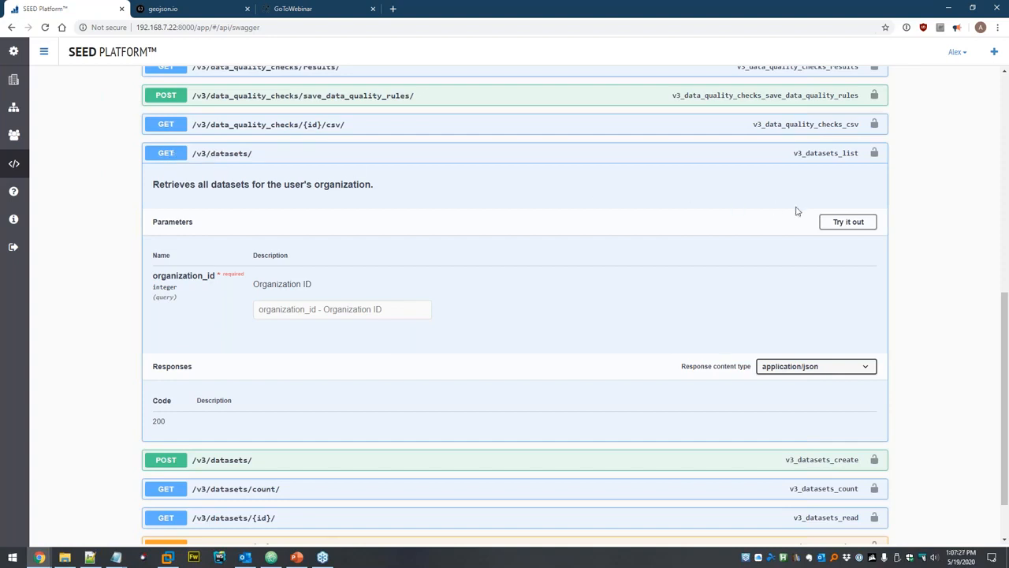
click(842, 224)
click(395, 308)
text(2)
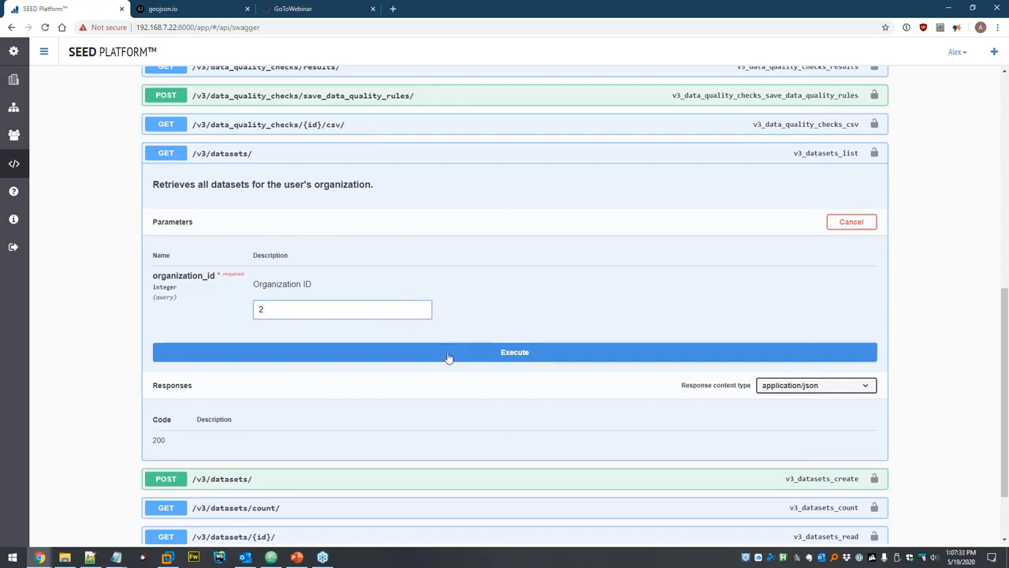
click(513, 354)
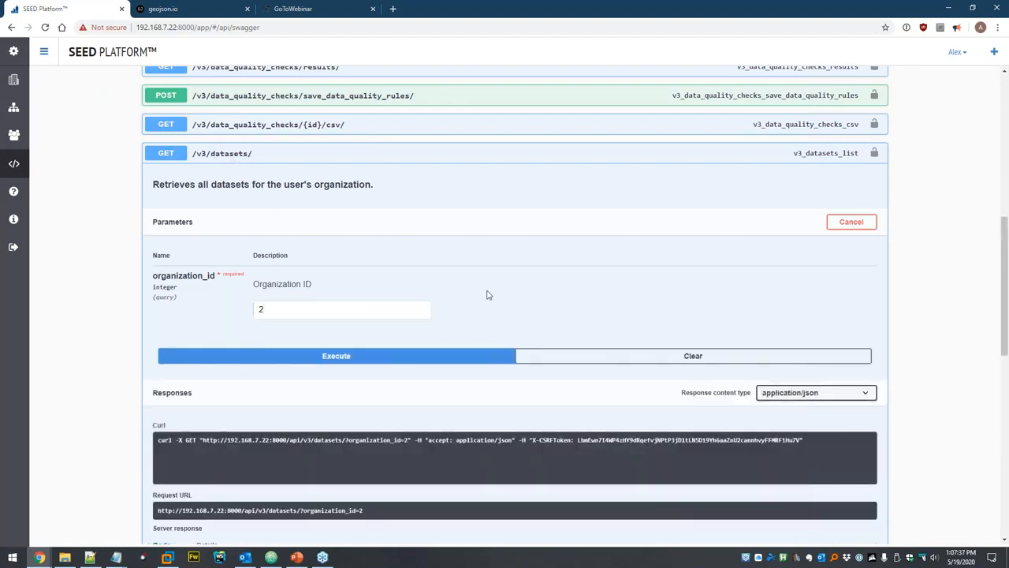
scroll(486, 295, down, 4)
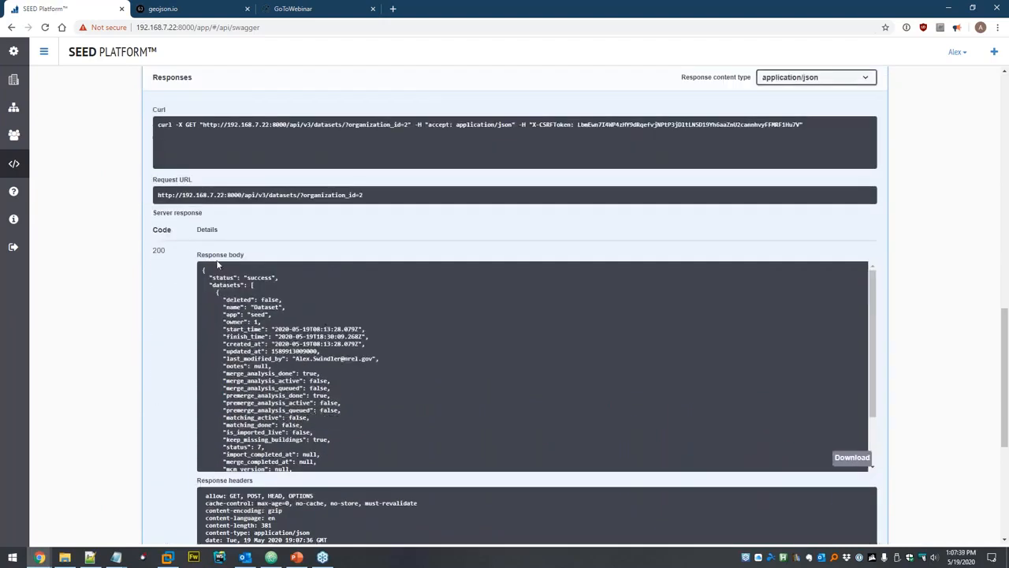
scroll(284, 312, down, 3)
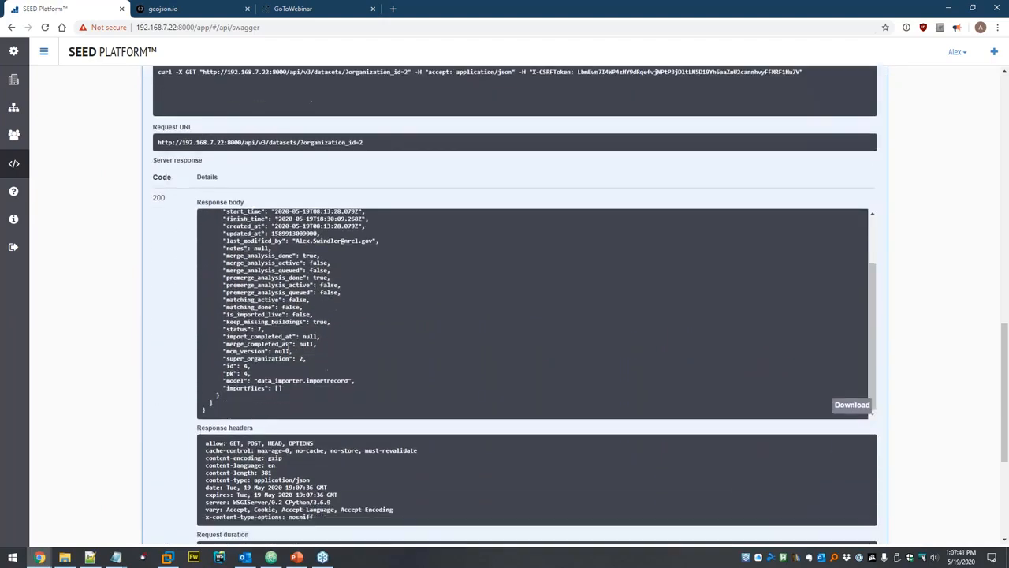
scroll(306, 315, up, 2)
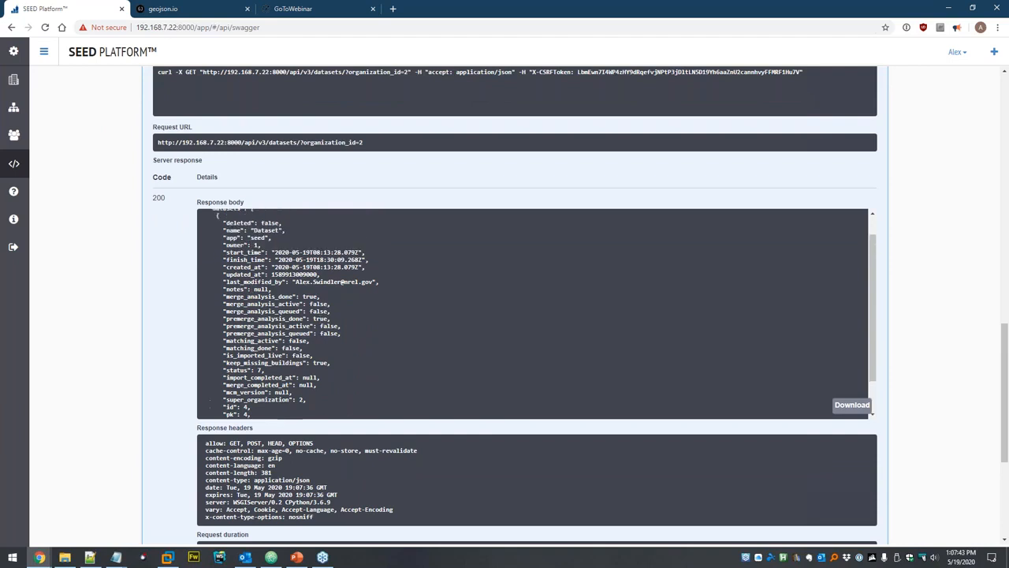
scroll(305, 315, up, 1)
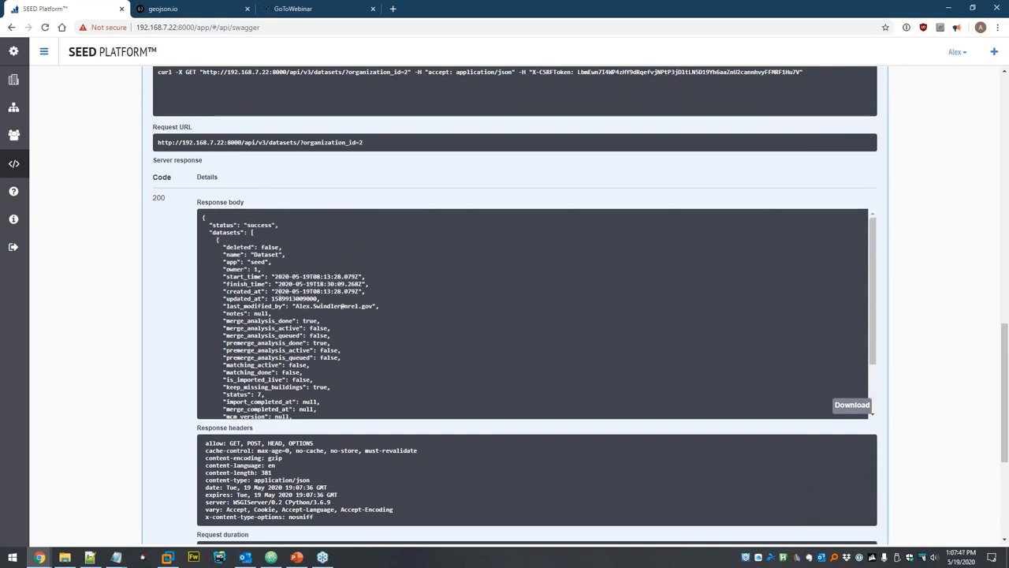
scroll(323, 346, up, 1)
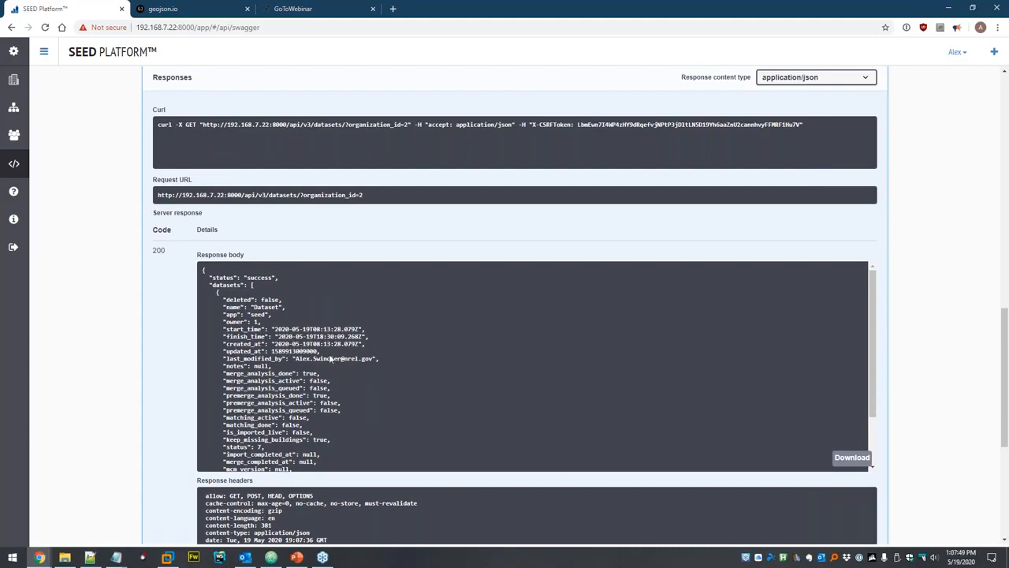
scroll(176, 341, up, 4)
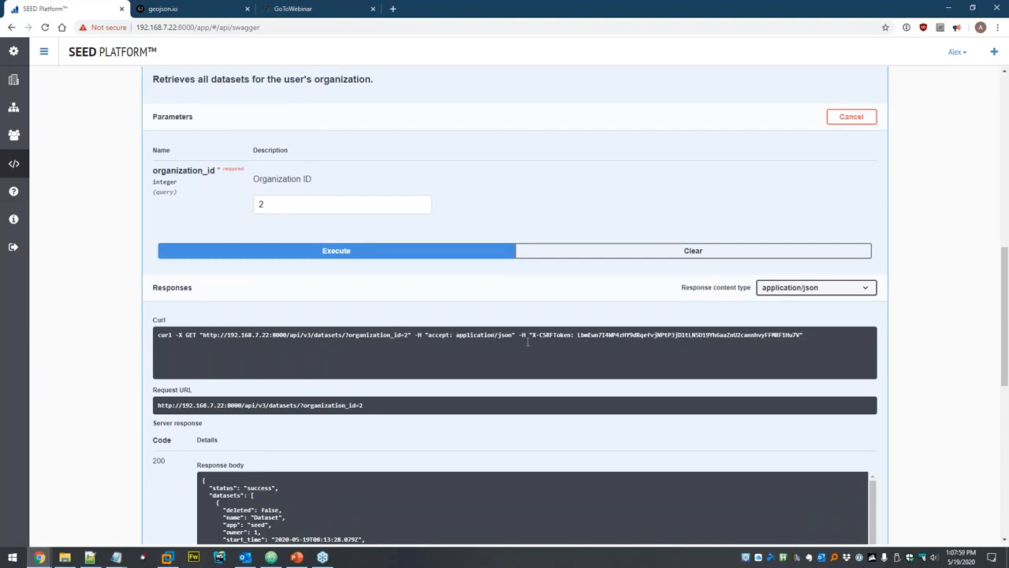
scroll(527, 341, up, 3)
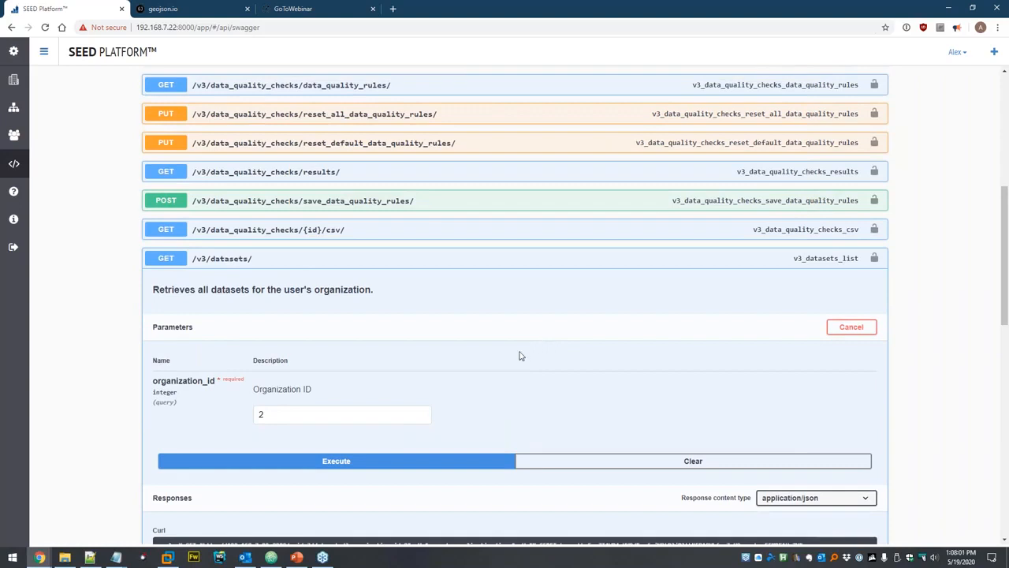
scroll(519, 355, up, 5)
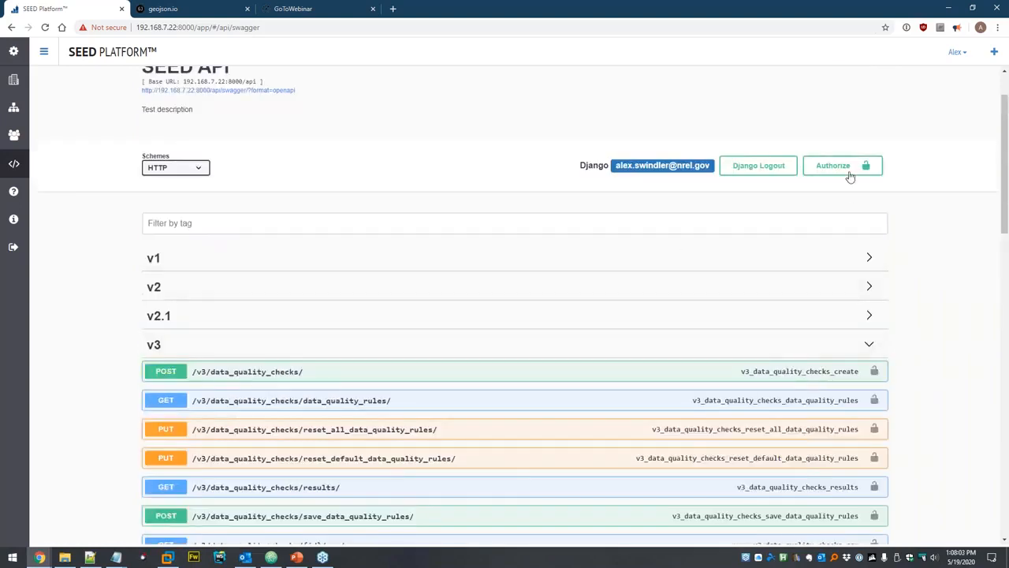
Authorize Swagger via Basic authorization with the account username and password, then close the dialog.
click(848, 175)
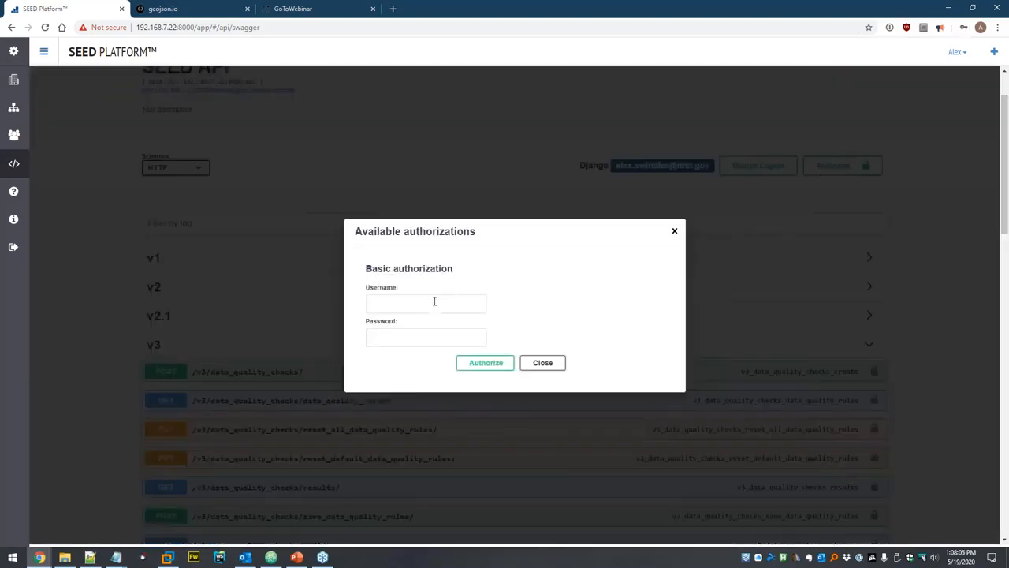
click(461, 301)
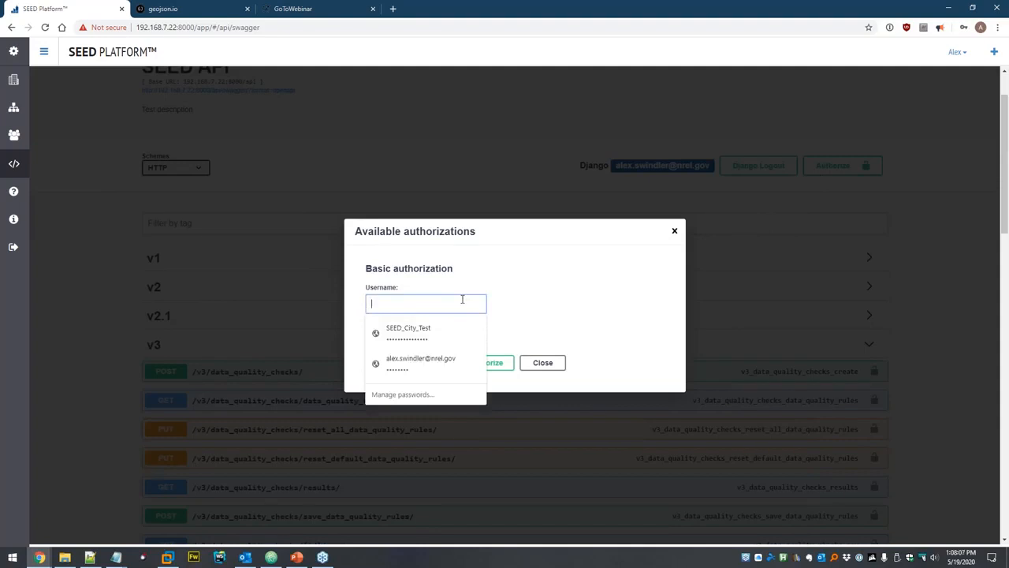
key(Tab)
key(ctrl+v)
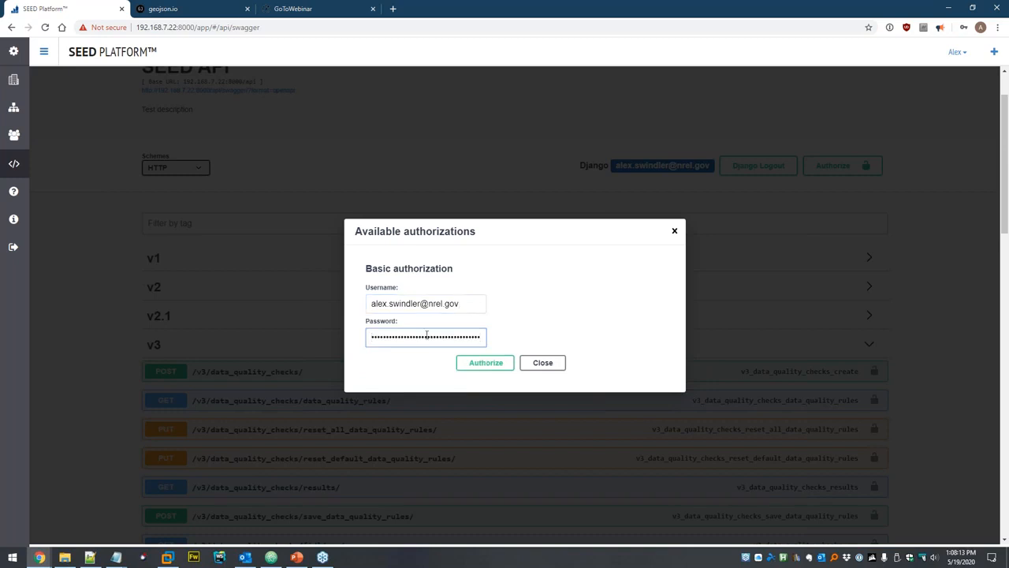
click(492, 364)
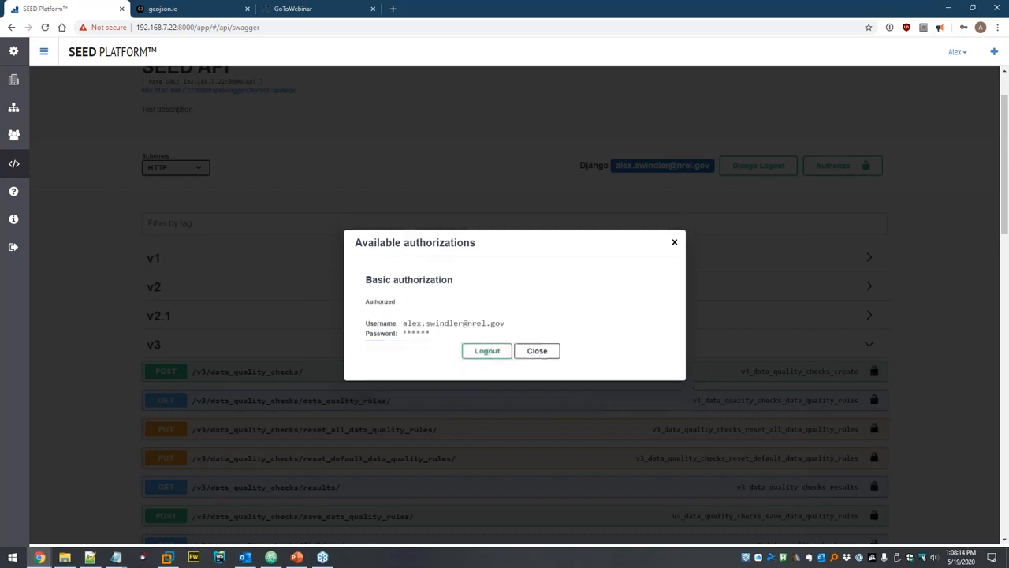
click(550, 358)
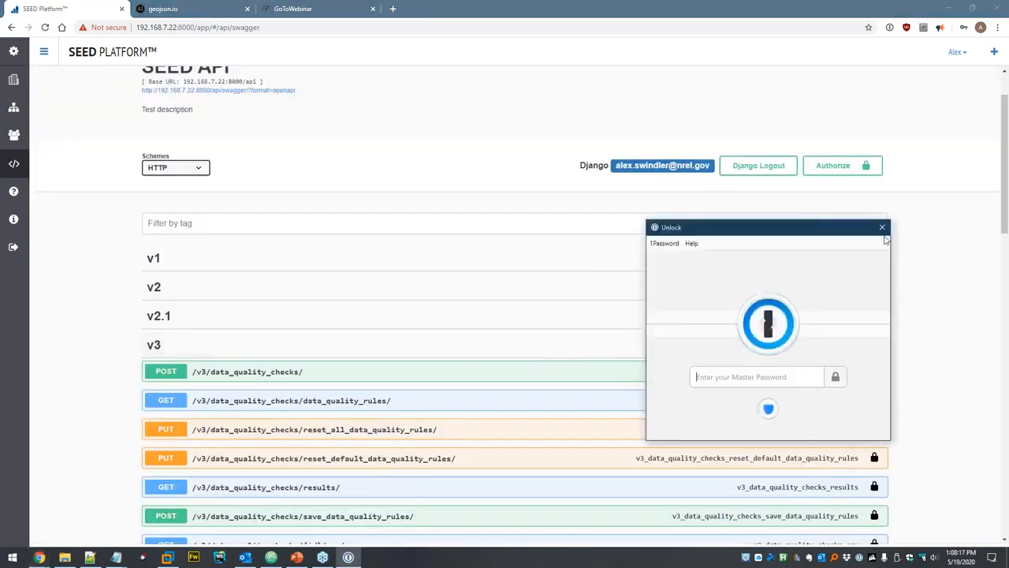
click(882, 228)
Execute GET /v3/datasets/ authorized, select the generated curl with its auth header, then collapse the endpoint.
scroll(473, 292, down, 5)
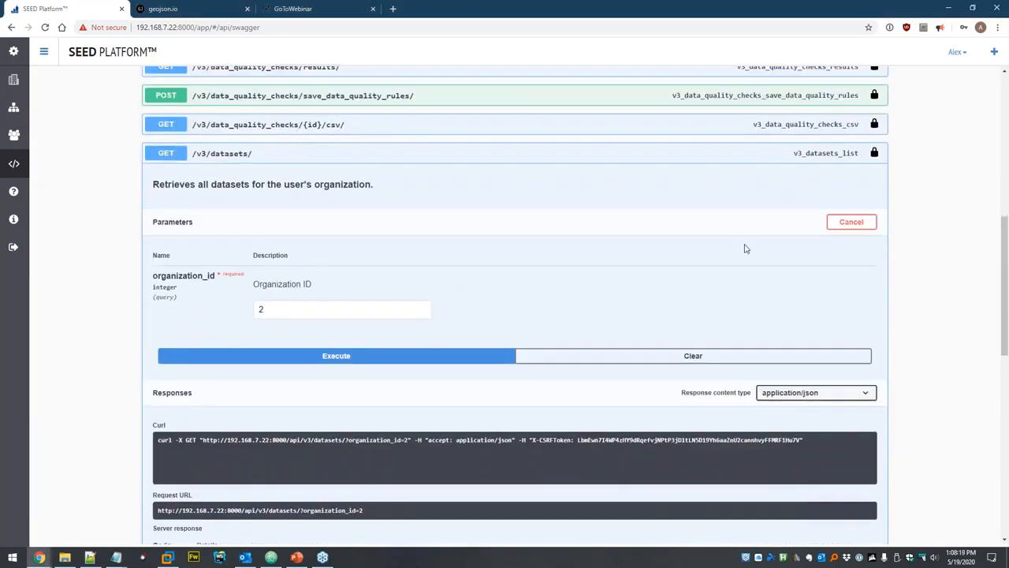
click(358, 359)
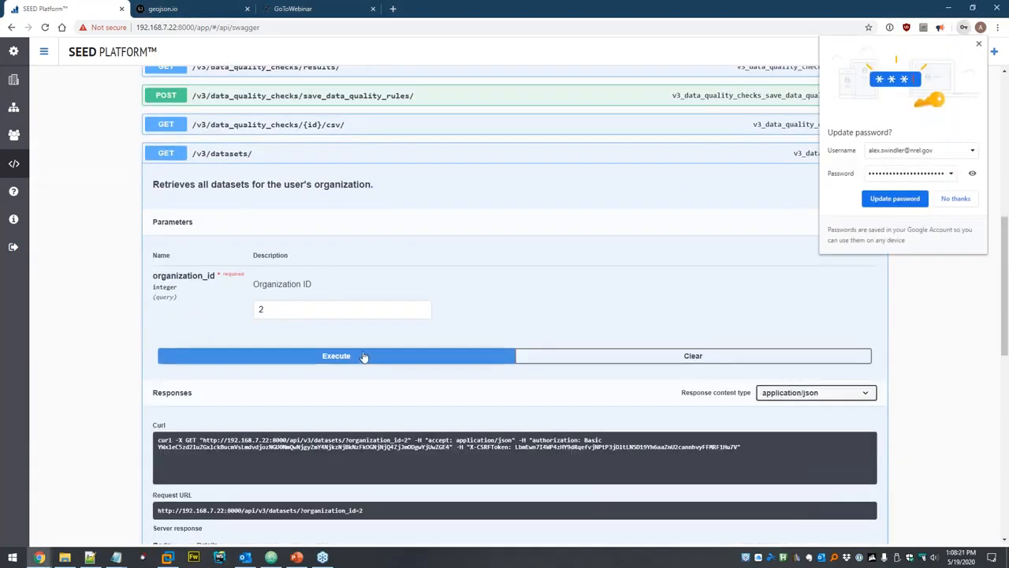
click(972, 202)
scroll(698, 311, down, 2)
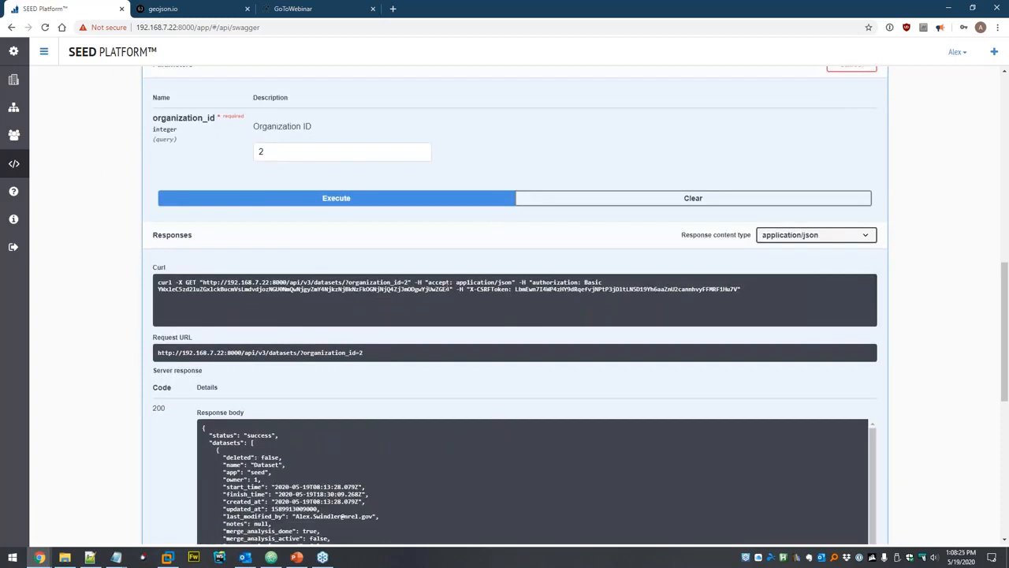
triple_click(534, 281)
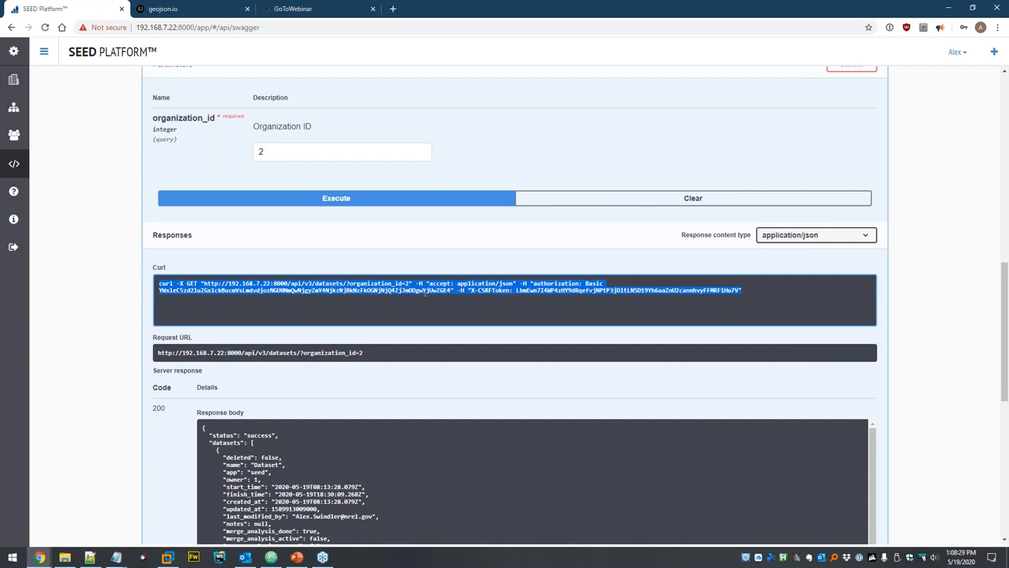
scroll(427, 300, down, 2)
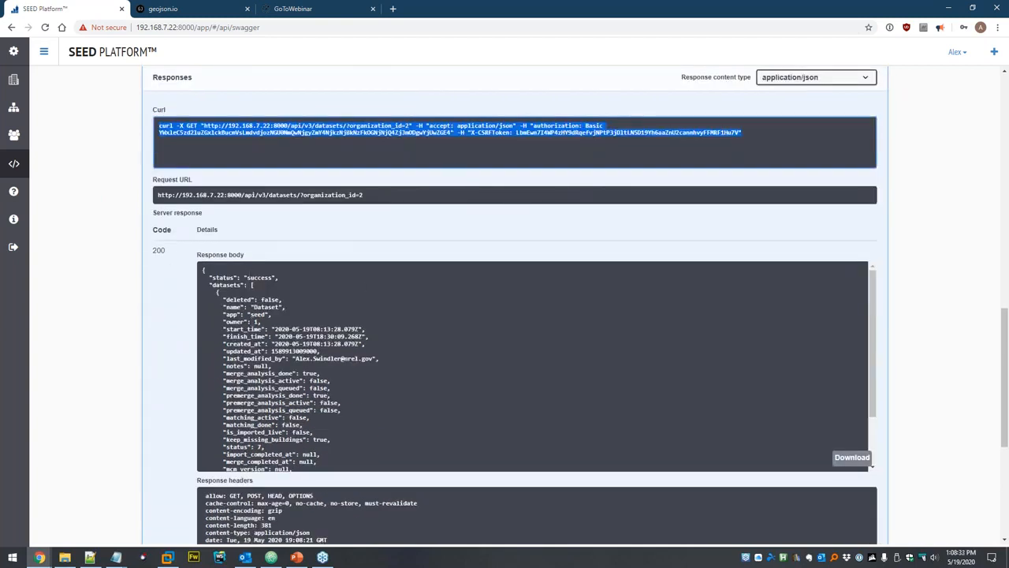
click(108, 209)
scroll(99, 223, up, 4)
click(276, 156)
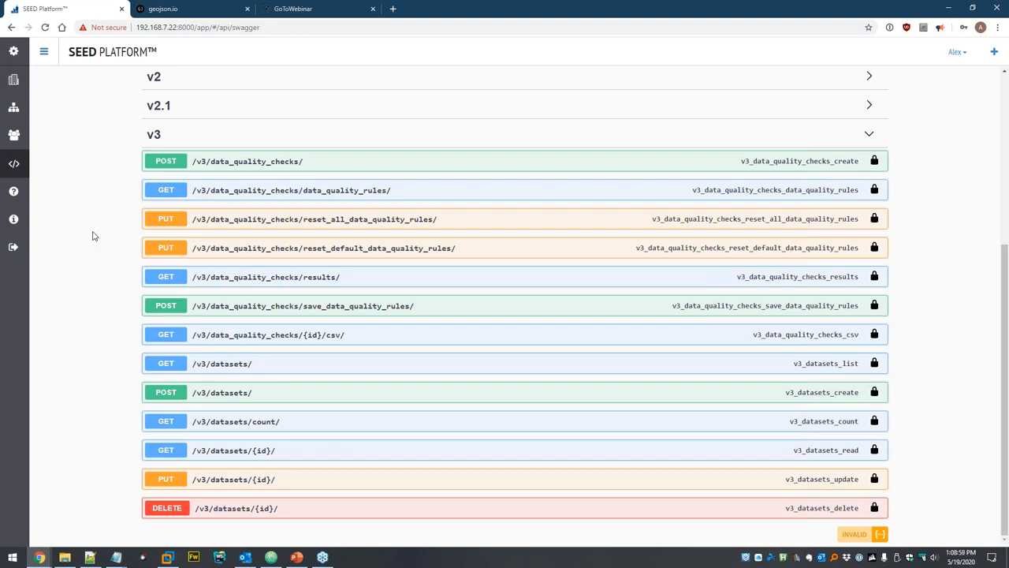
Glance at the 'High-Level Topics' presentation slide, then return to the API page.
scroll(67, 261, up, 3)
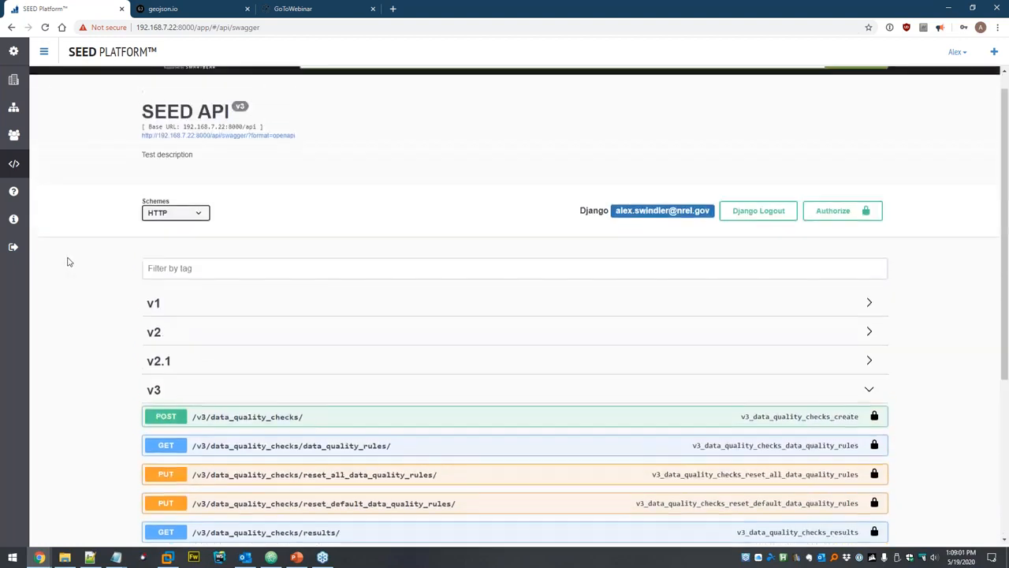
scroll(67, 262, up, 1)
click(298, 557)
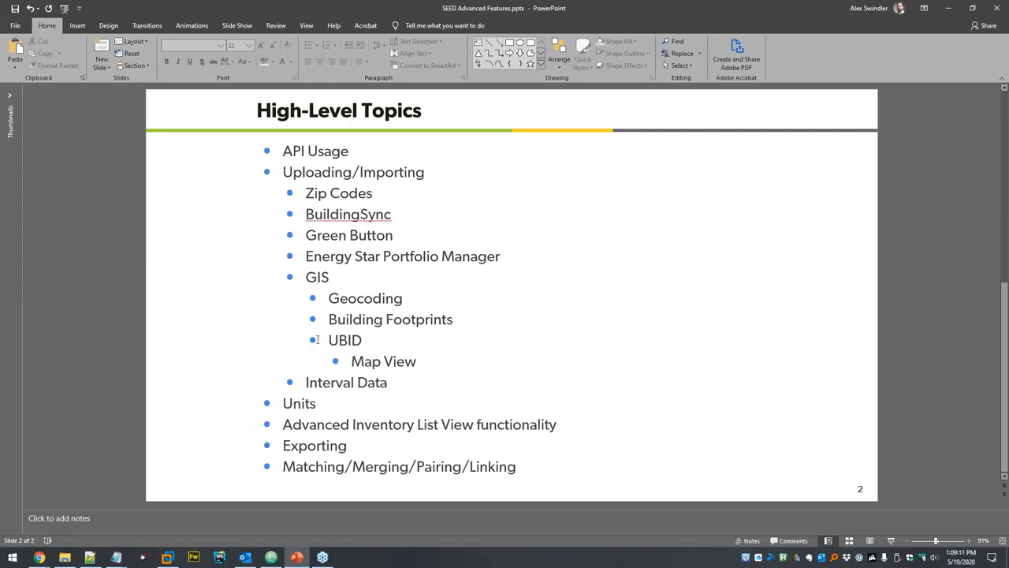
key(alt+Tab)
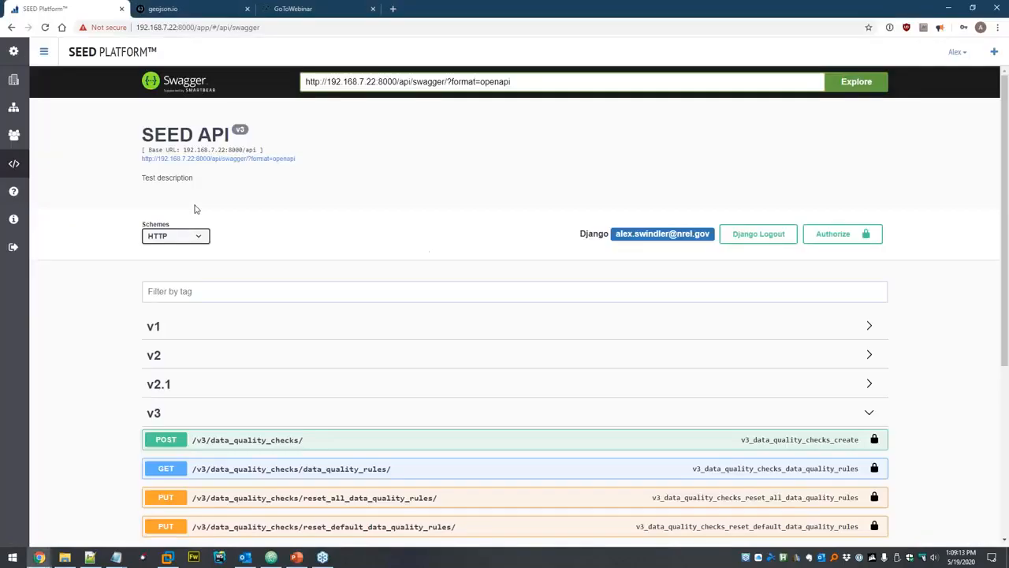
Start a spreadsheet upload to the Dataset data set for the 2019 Calendar Year.
click(15, 112)
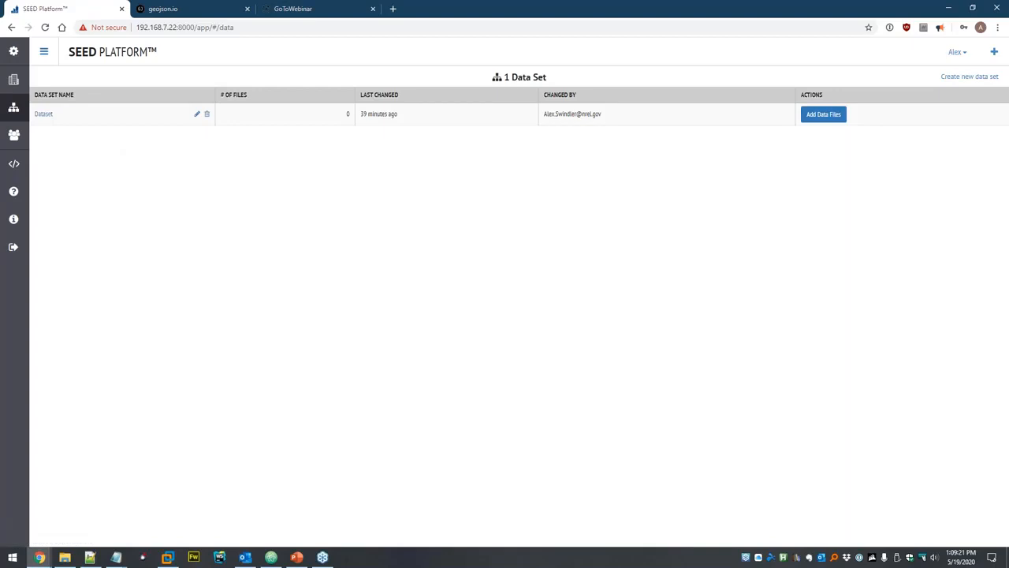
click(44, 114)
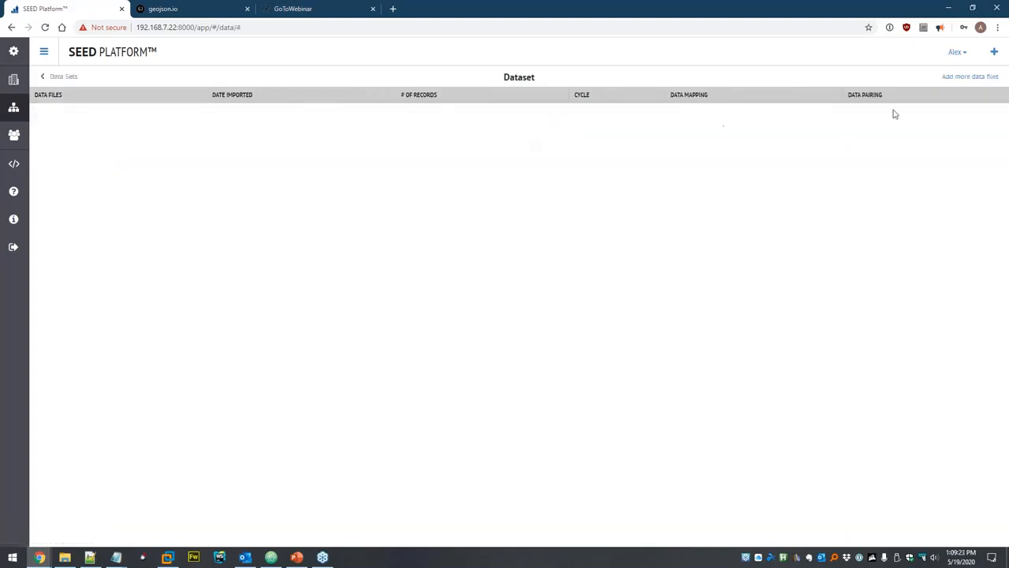
click(954, 78)
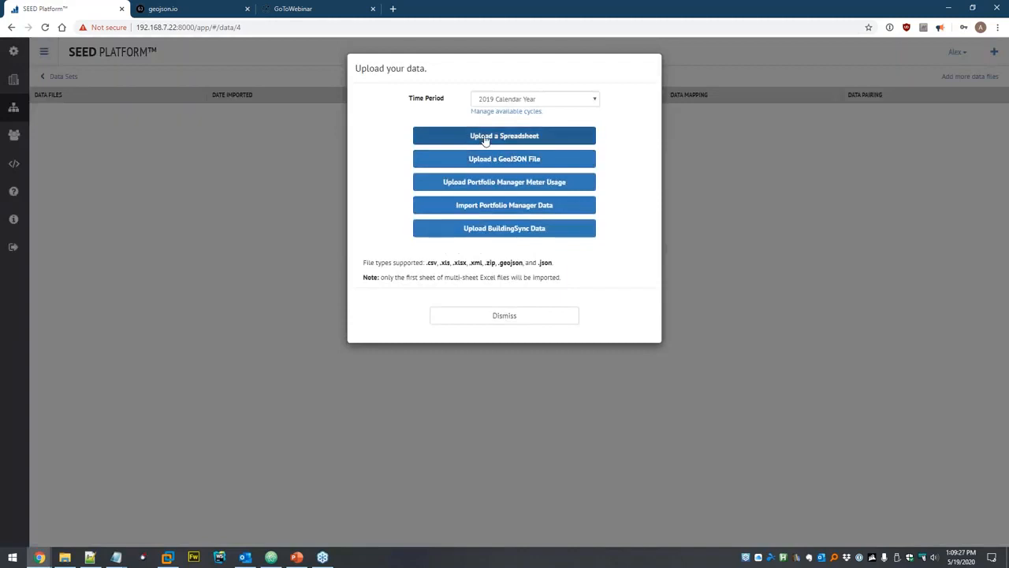
click(504, 100)
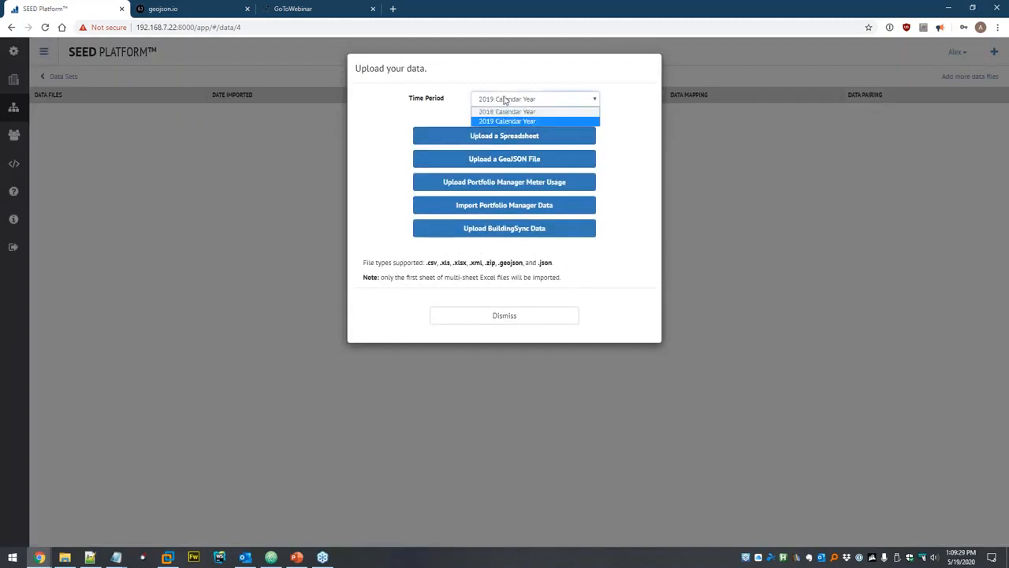
click(551, 121)
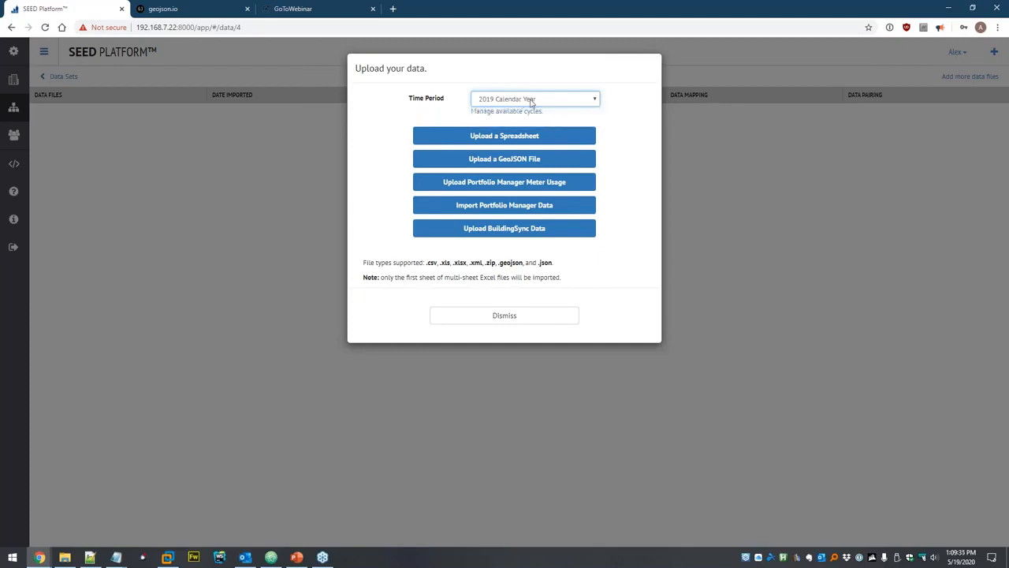
click(444, 138)
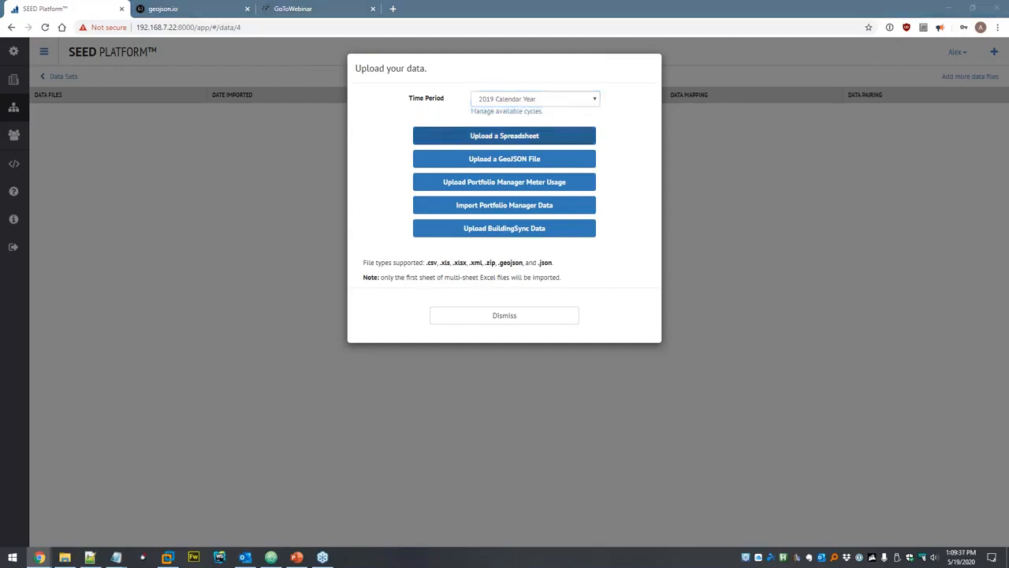
Locate Zip Codes.xlsx in the seed/ZipCodes folder and open it in Excel.
click(164, 27)
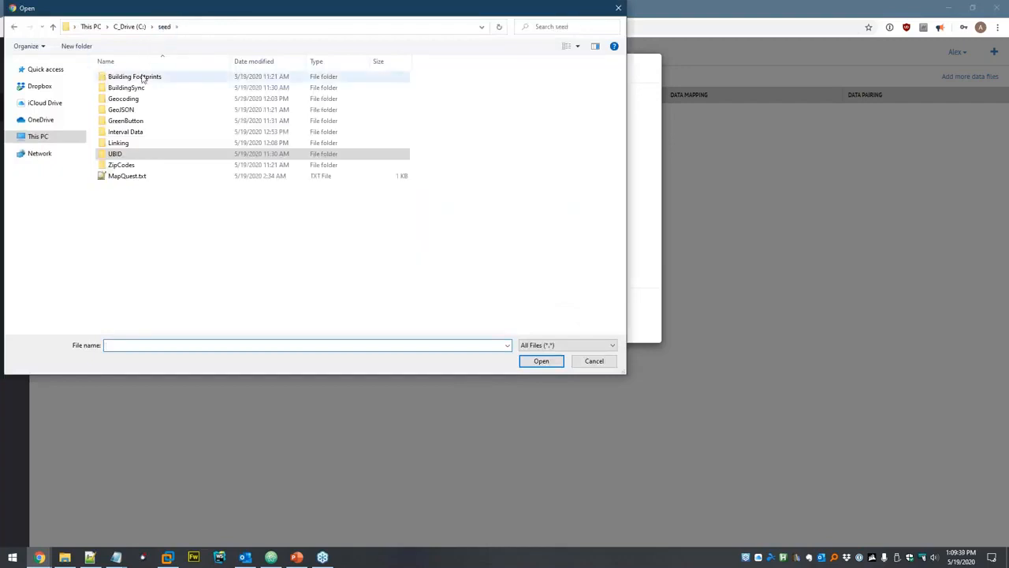
double_click(122, 165)
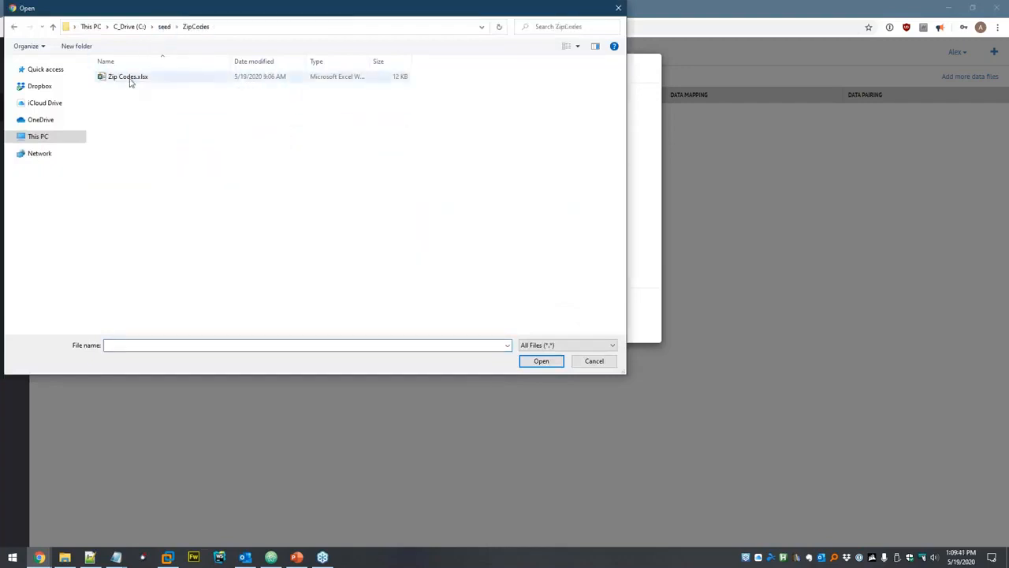
click(130, 78)
right_click(135, 76)
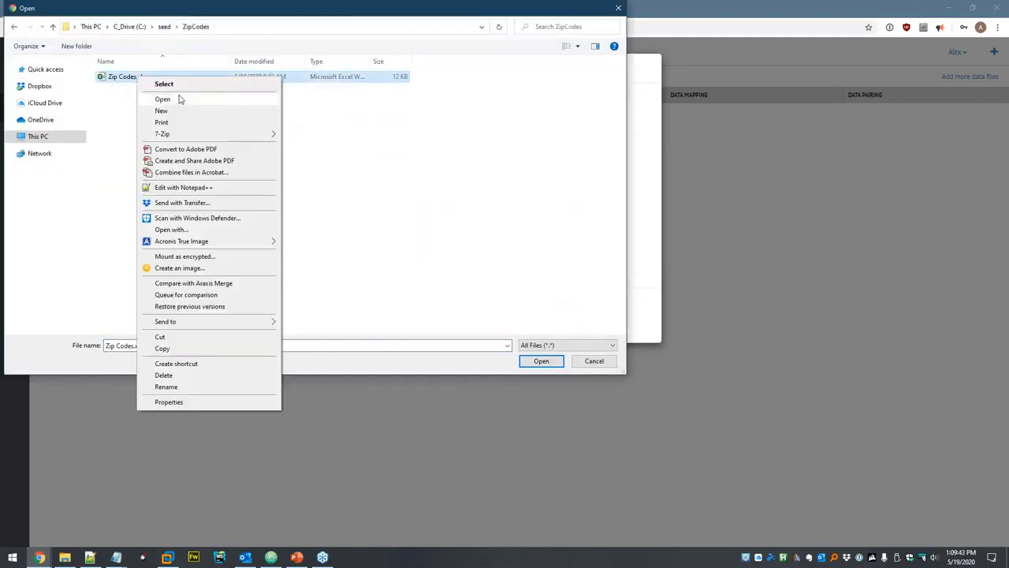
click(180, 100)
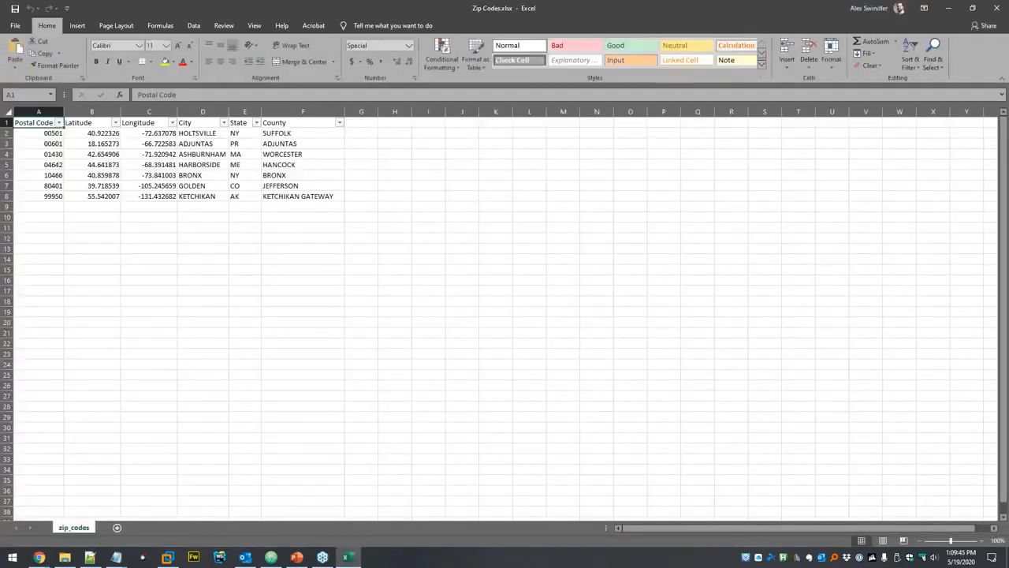
Inspect the Postal Code column's Zip Code format without changes, then return to the file picker.
click(52, 134)
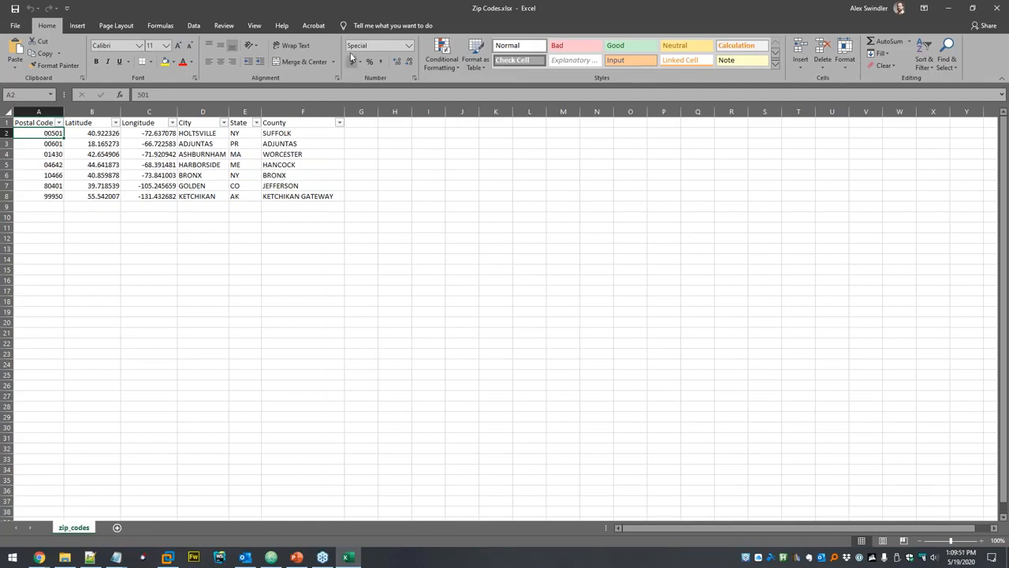
click(407, 46)
click(384, 313)
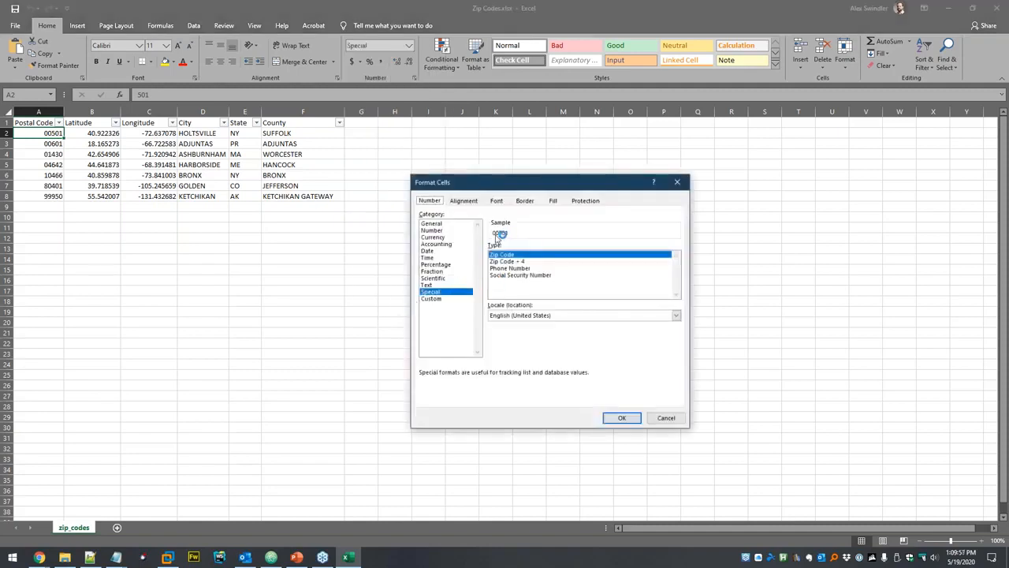
click(675, 418)
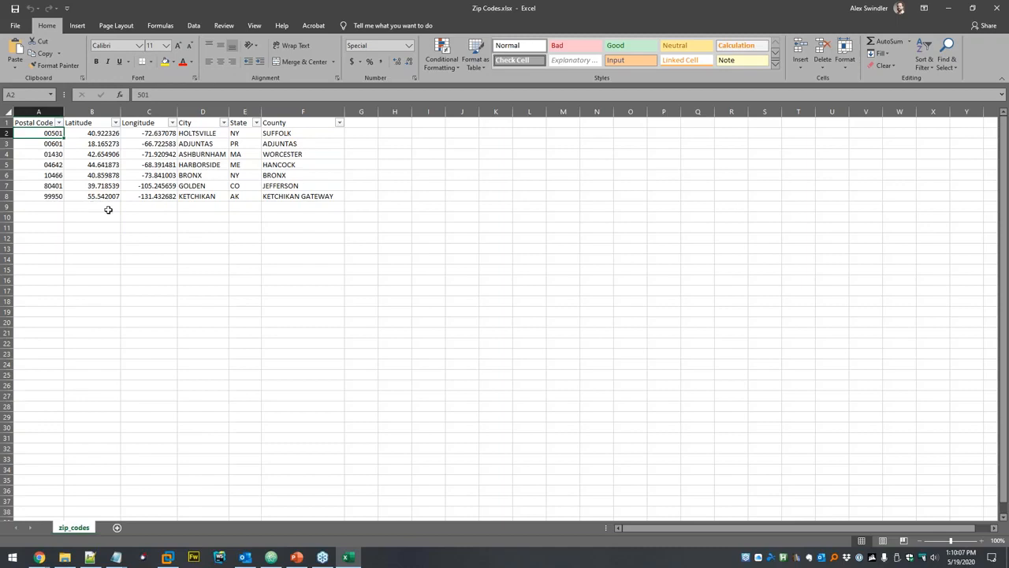
key(alt+Tab)
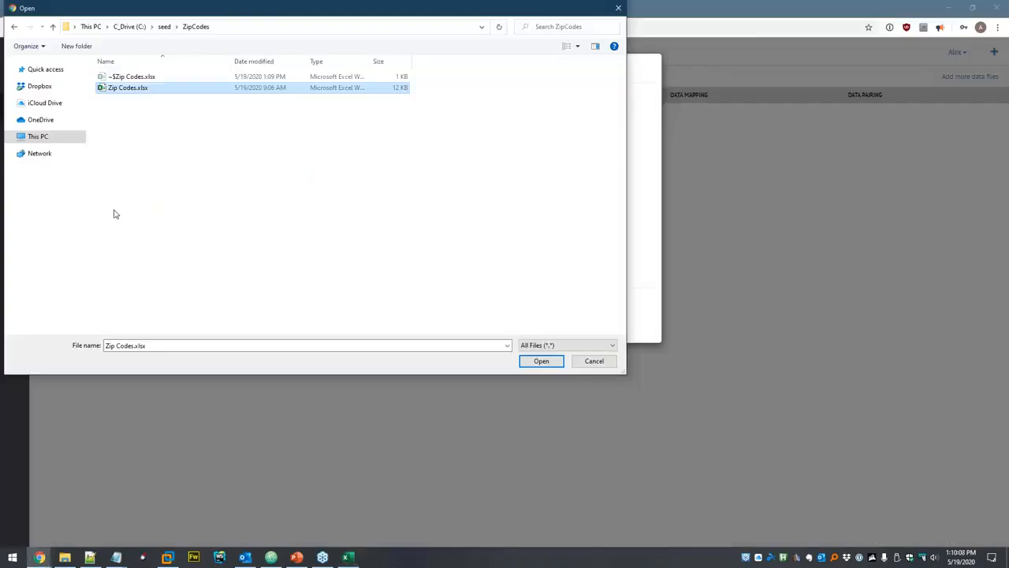
Upload Zip Codes.xlsx and review the mapping grid, where postal codes appear as 501, 601, 1430.
click(541, 361)
click(496, 157)
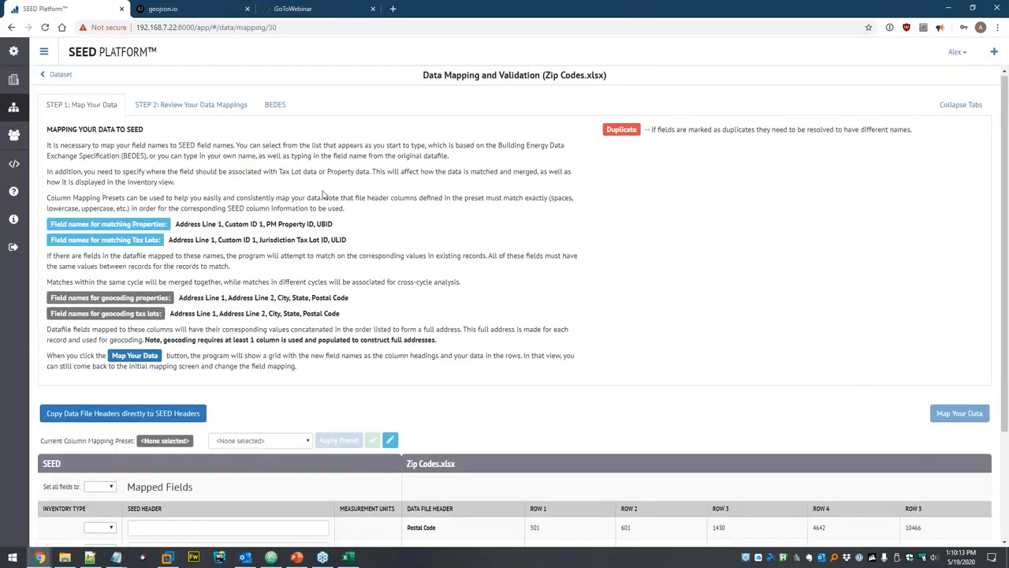
scroll(323, 194, down, 2)
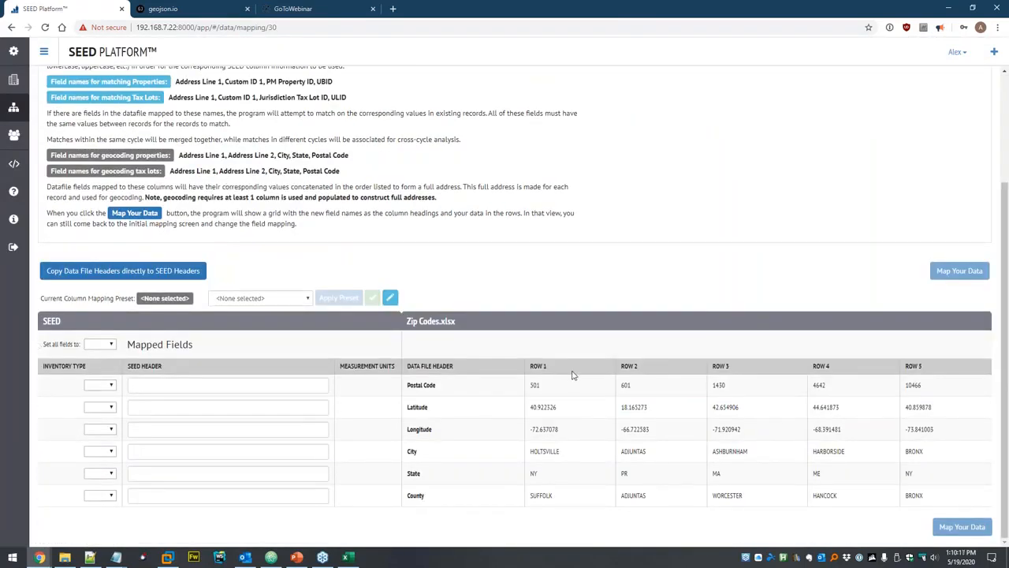
double_click(533, 385)
click(670, 408)
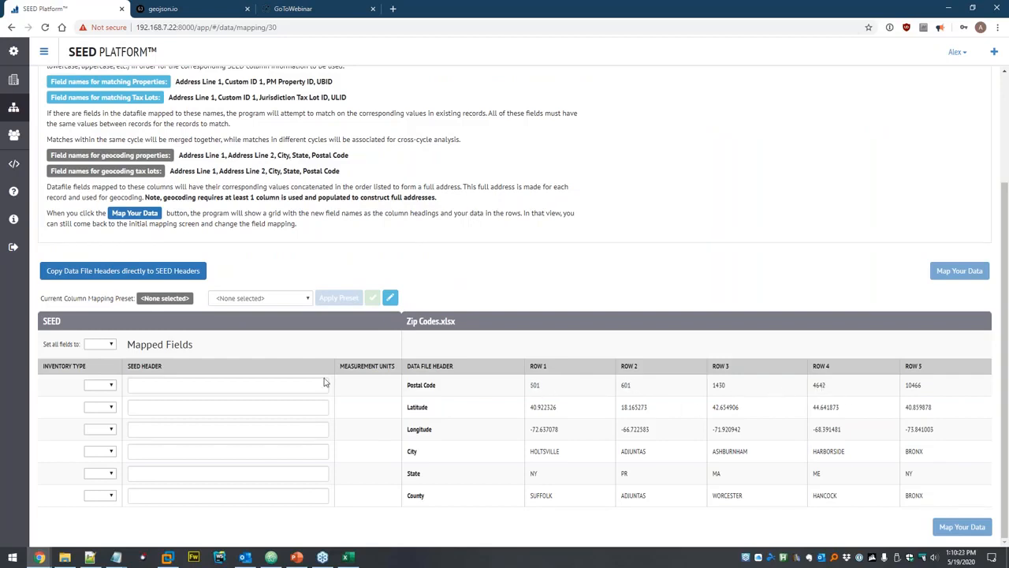
Copy the file headers as SEED headers and rename Postal Code to Zip.
click(104, 274)
scroll(216, 431, down, 1)
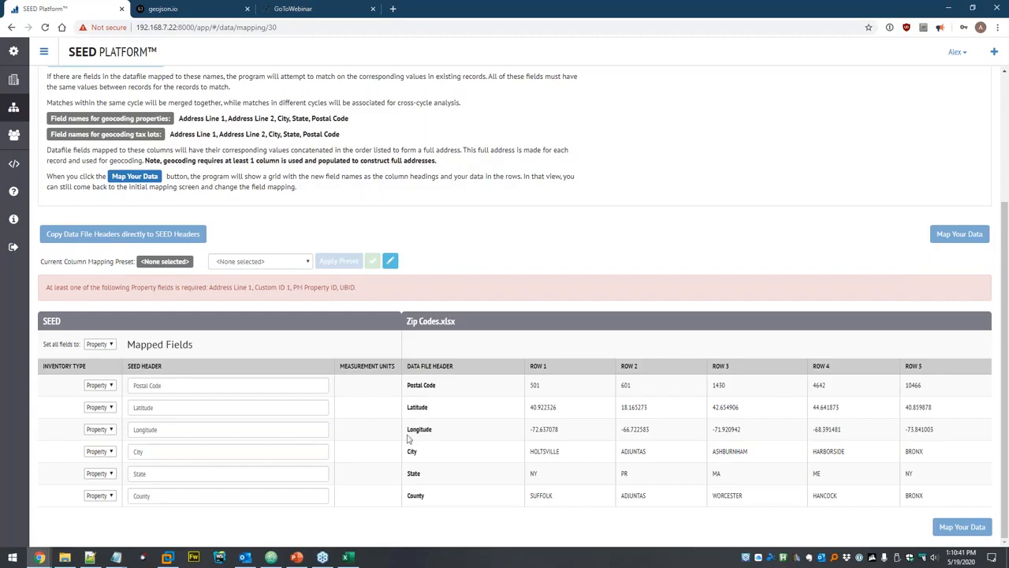
click(185, 387)
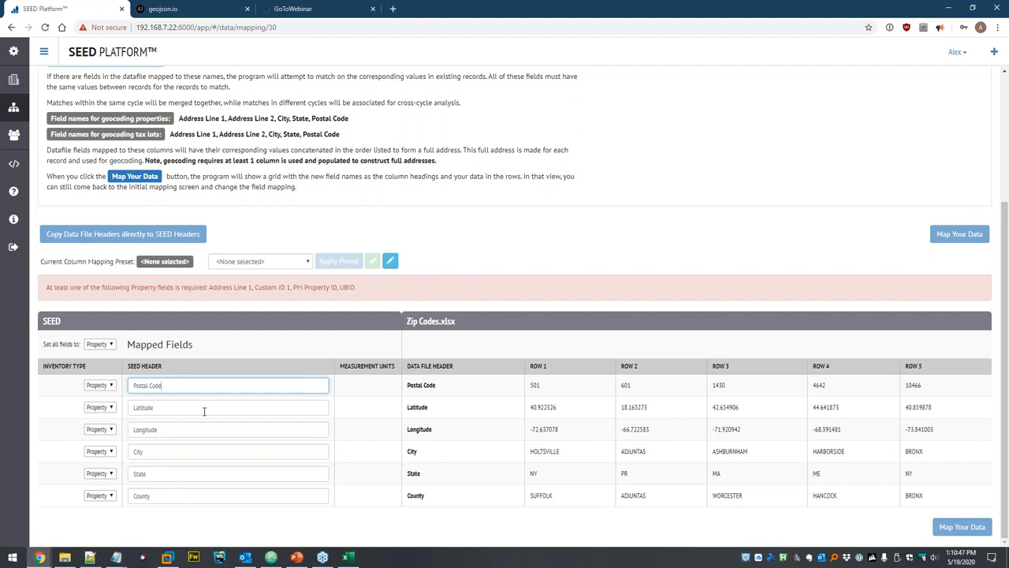
key(ctrl+a)
text(Zip)
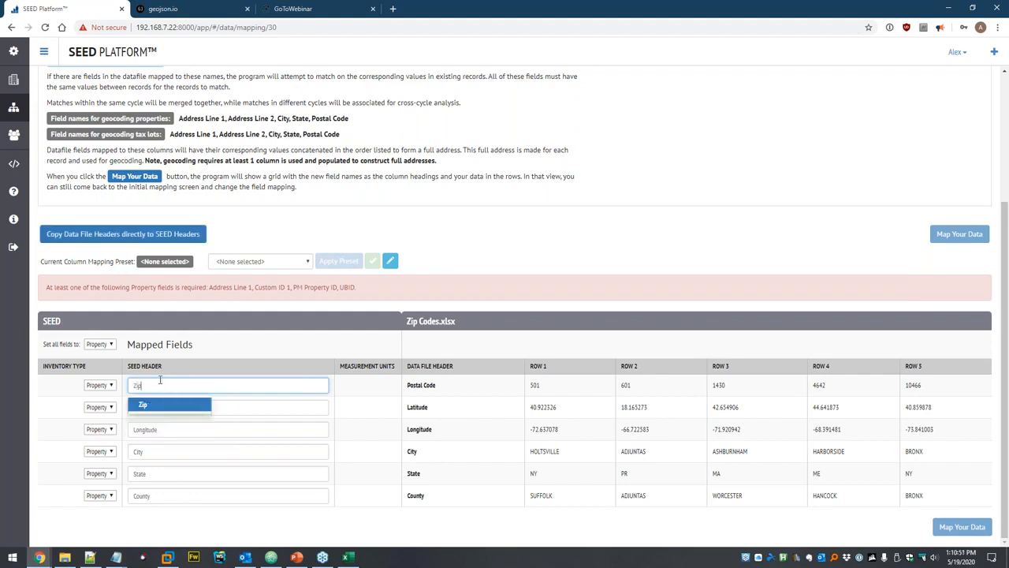
click(183, 367)
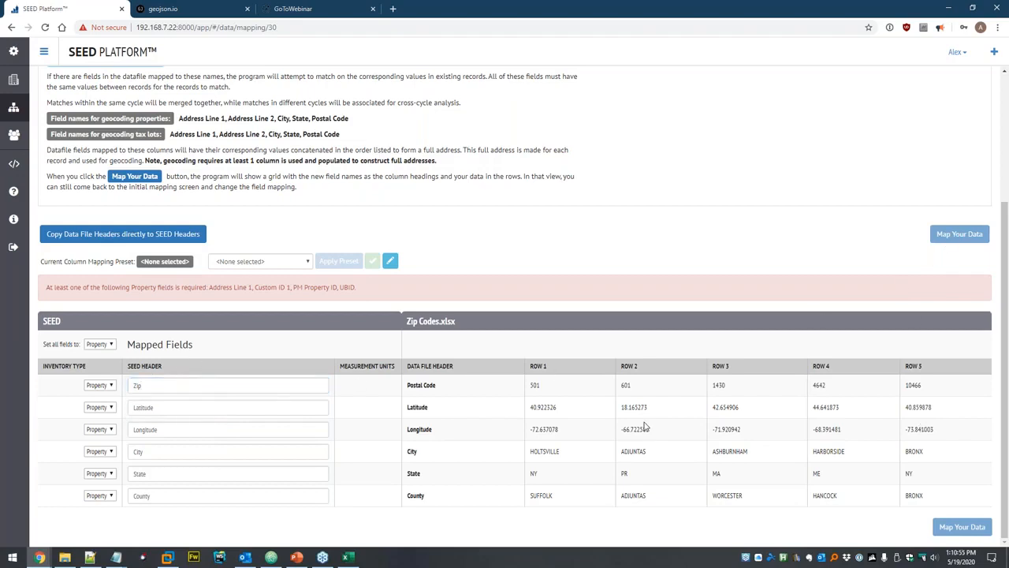
Map County to Custom ID 1 and start mapping the data.
double_click(167, 494)
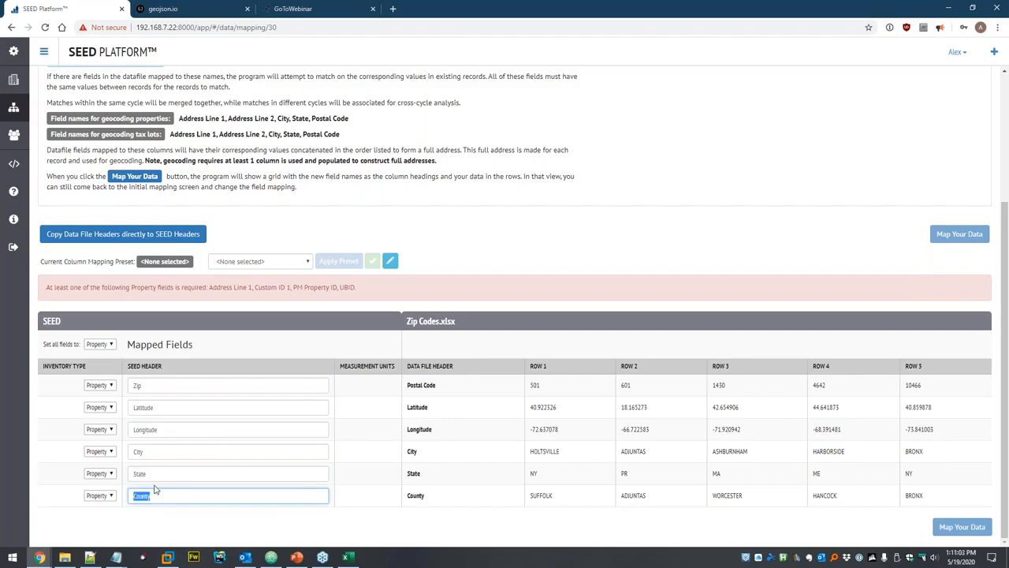
text(cus)
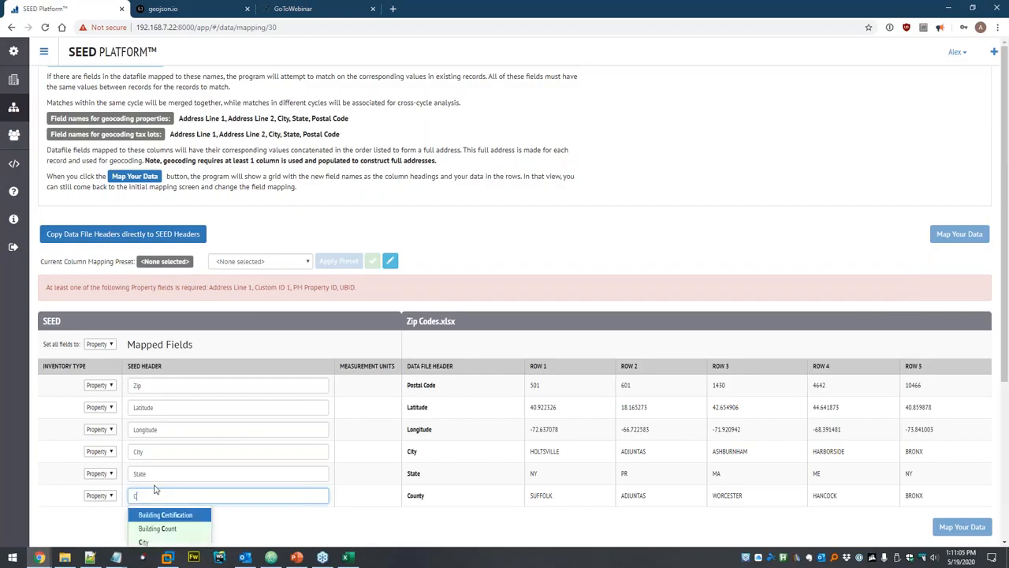
key(Return)
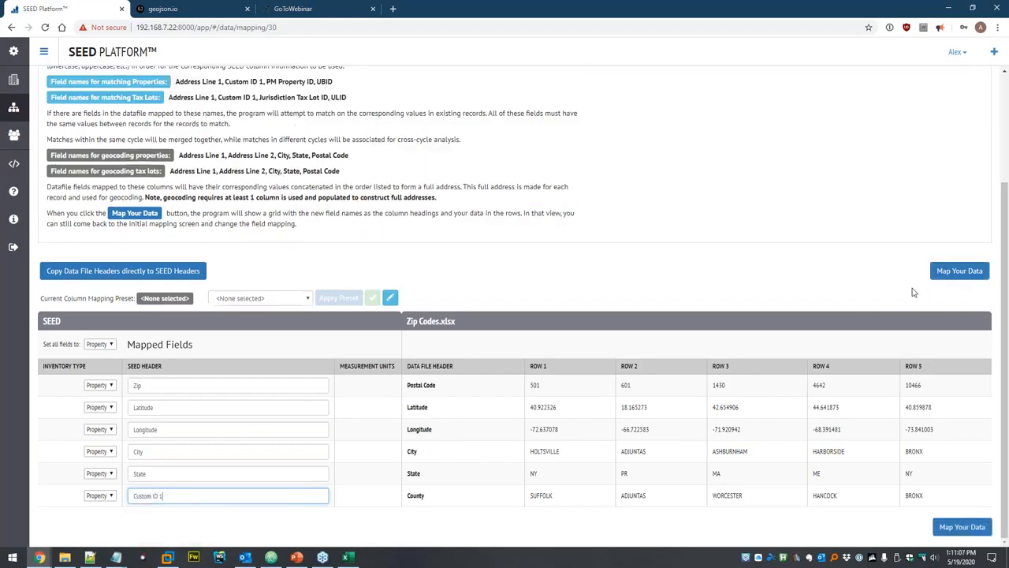
click(939, 278)
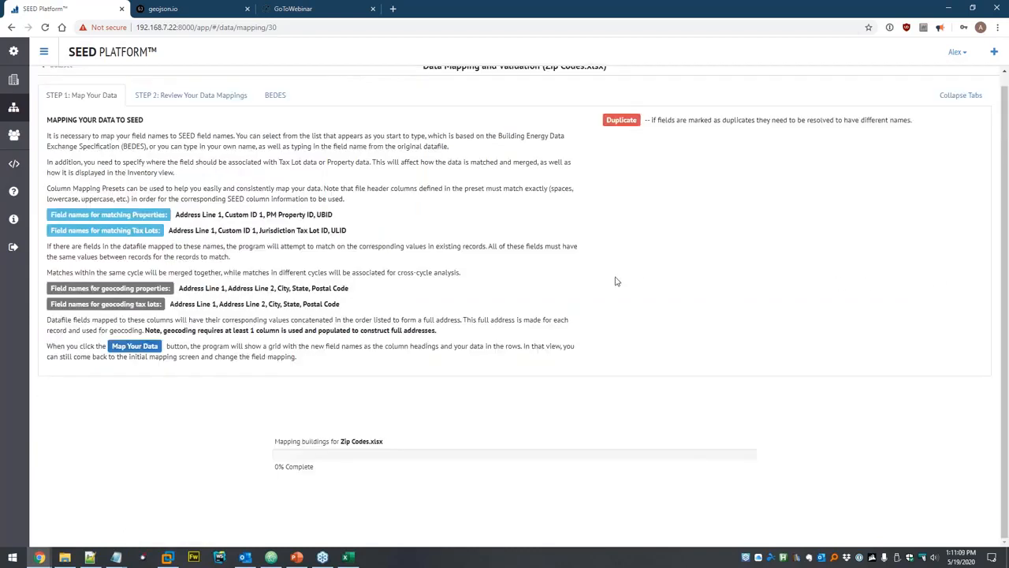
Change the Zip header back to Postal Code and remap, keeping leading zeros like 00501.
scroll(527, 332, down, 2)
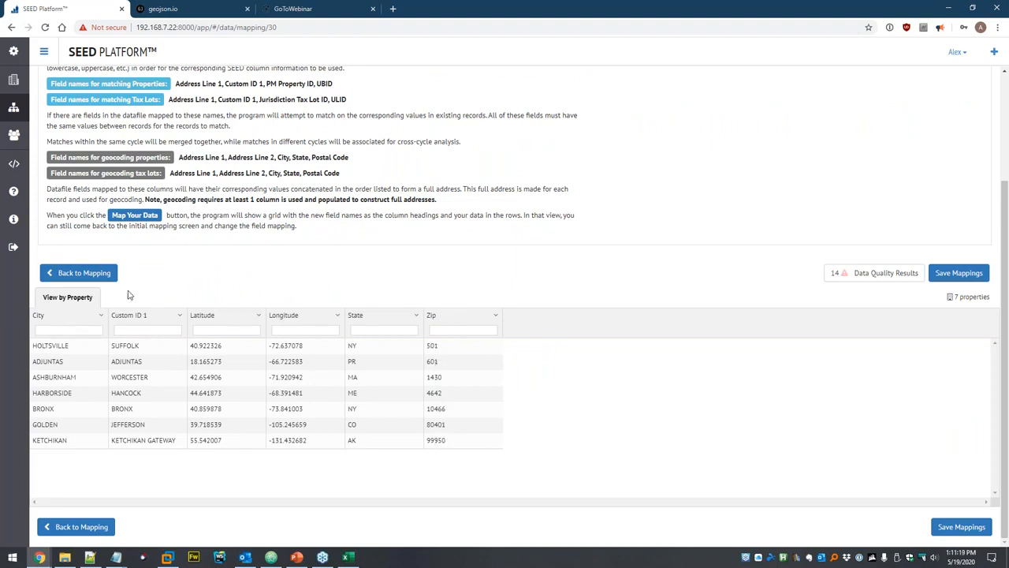
click(93, 277)
drag(148, 388, 113, 378)
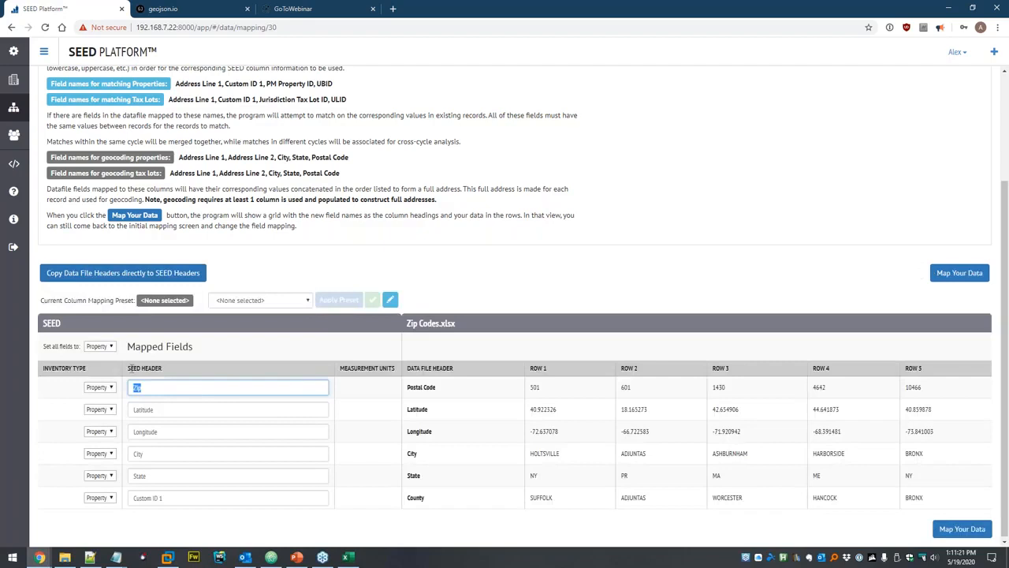
text(po)
key(Down)
key(Return)
click(955, 273)
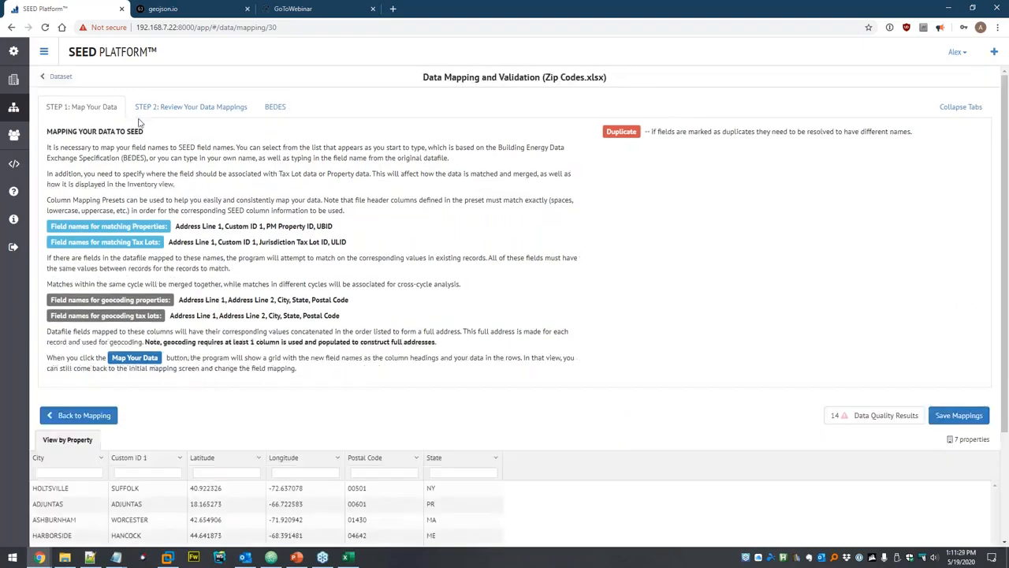
click(960, 106)
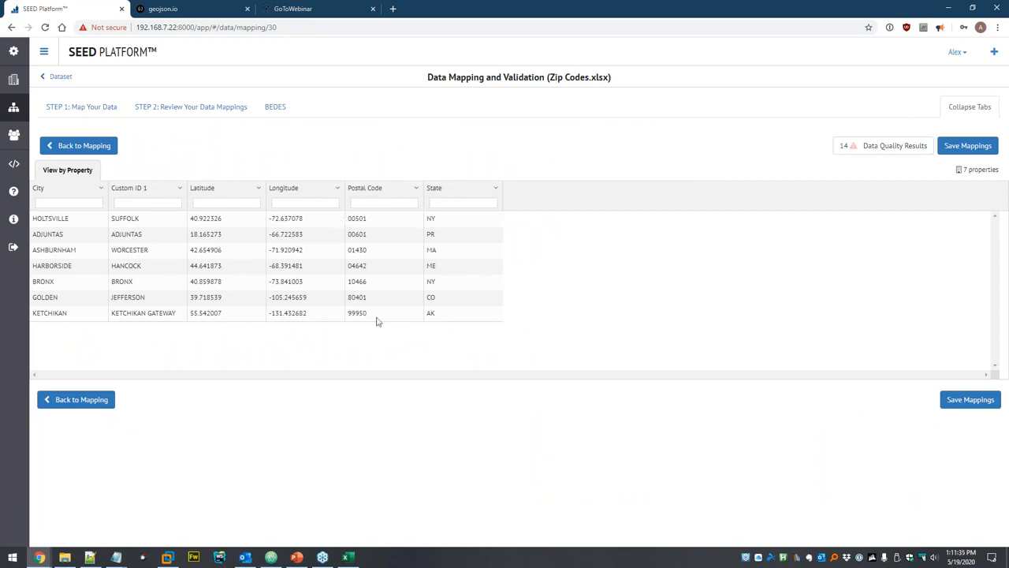
Save the column mappings and run matching to import the 7 properties, then view them.
click(969, 402)
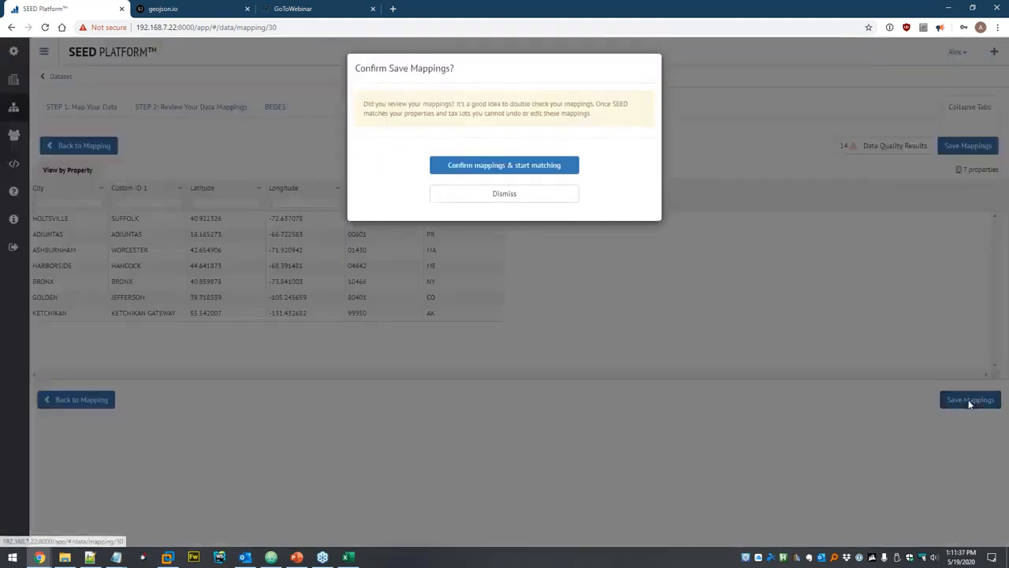
click(514, 165)
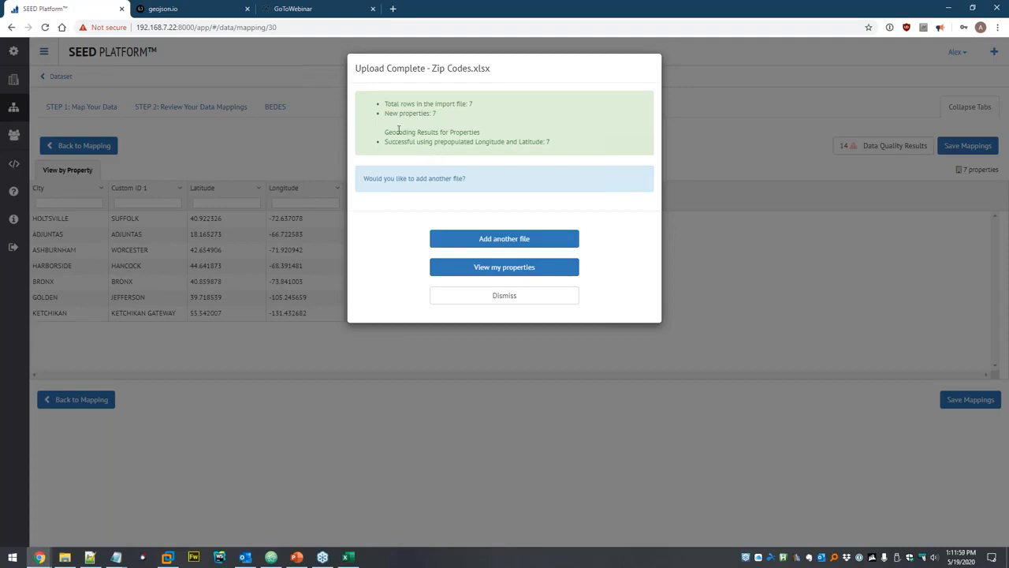
drag(385, 131, 497, 136)
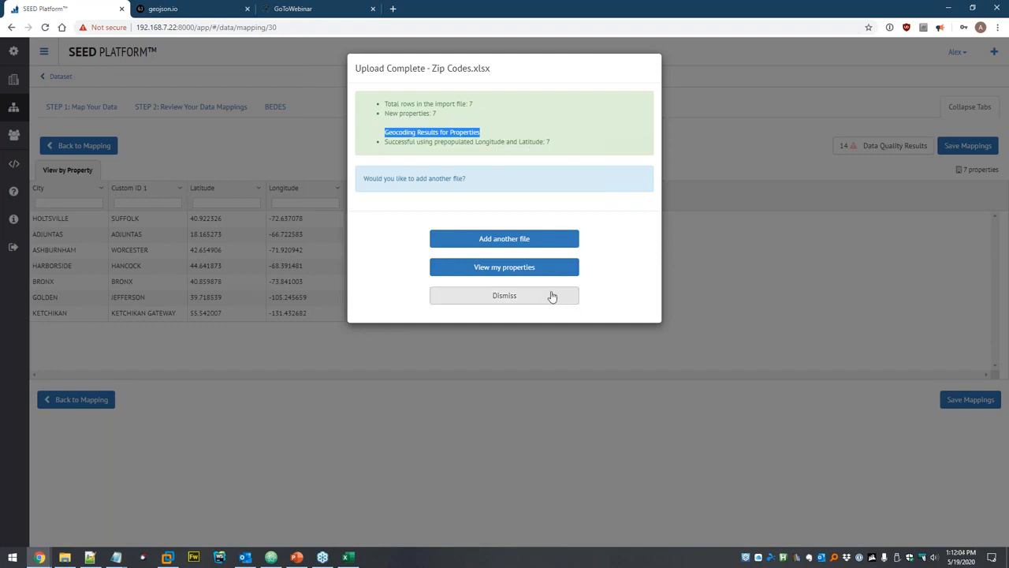
click(522, 270)
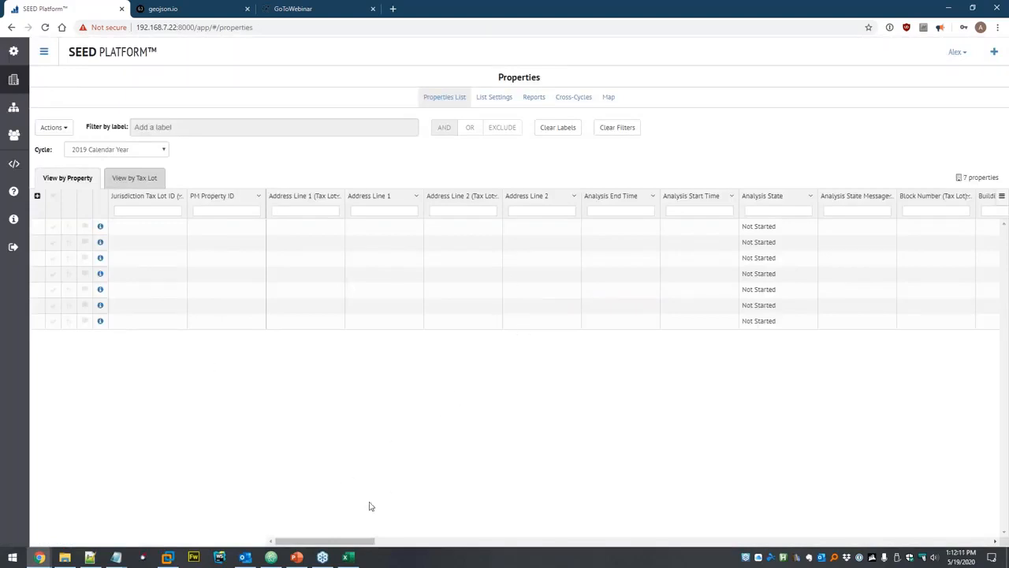
Create a 'Populated' list profile showing only the 11 columns with data and refresh.
drag(336, 544, 605, 554)
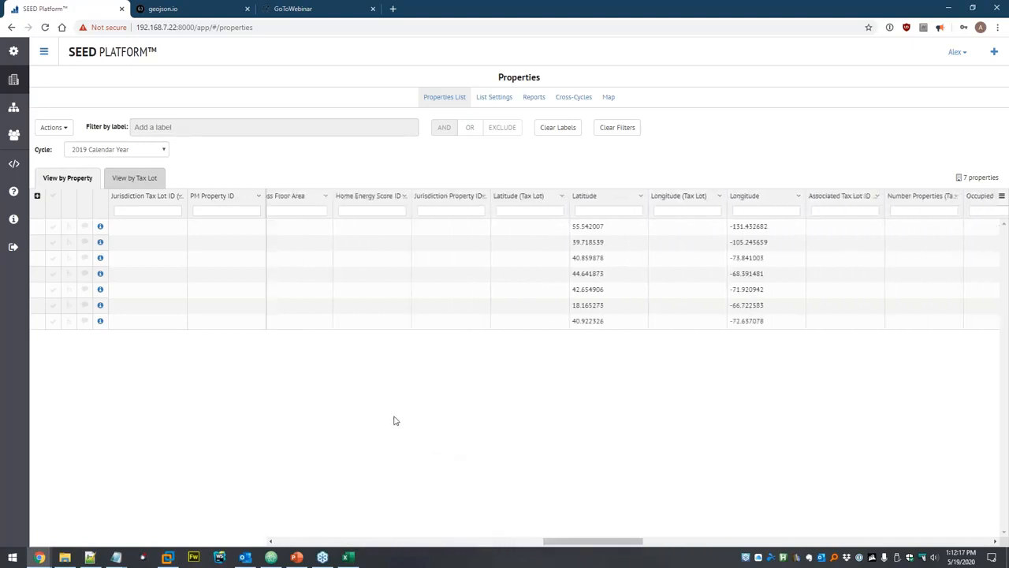
click(63, 130)
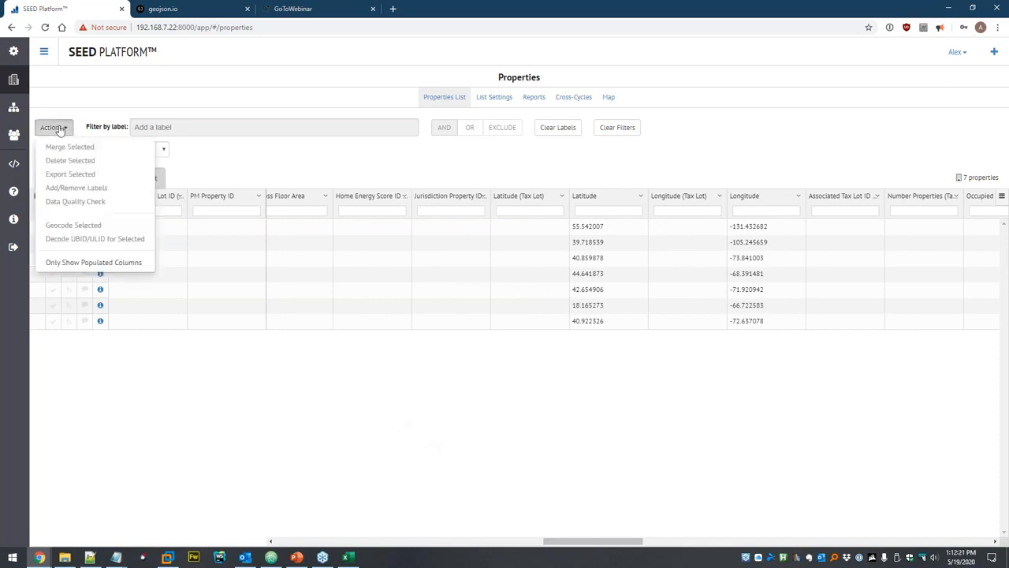
click(78, 263)
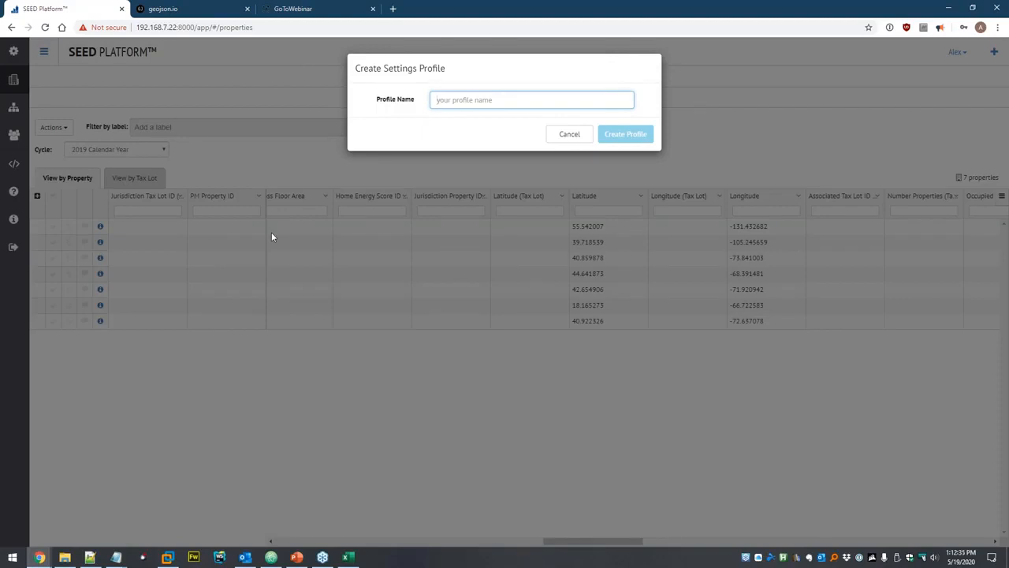
text(Populated)
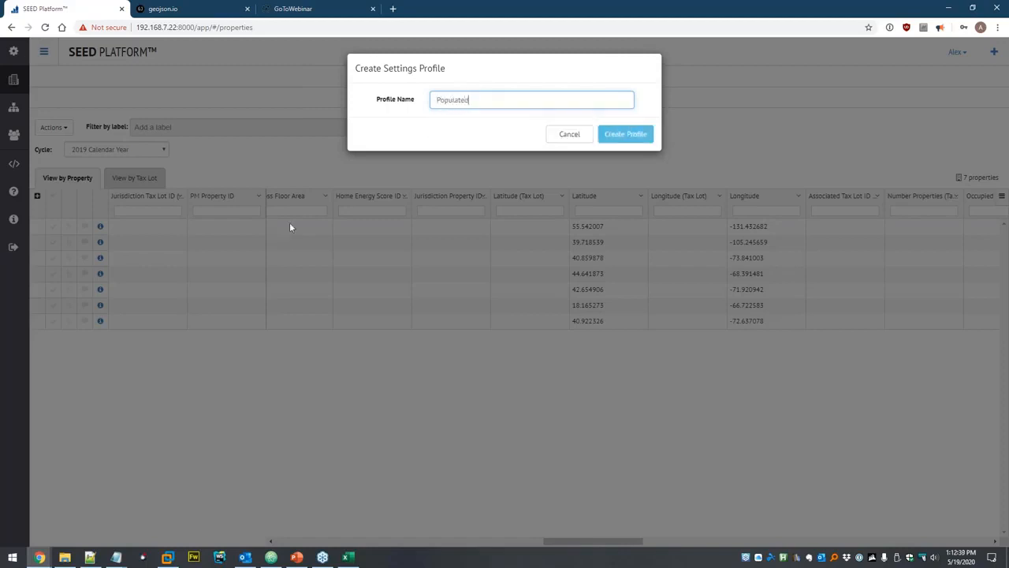
click(625, 134)
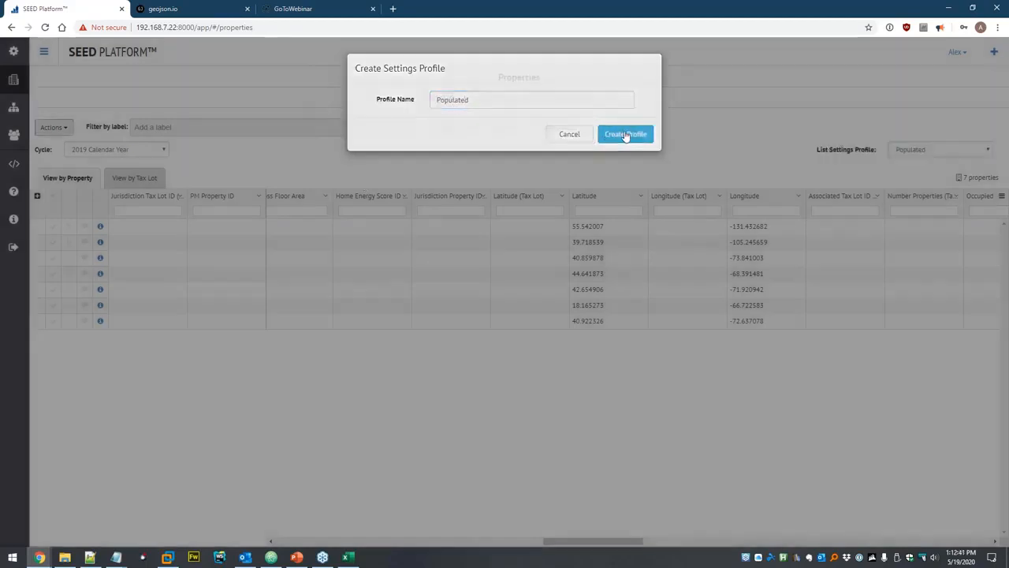
click(628, 136)
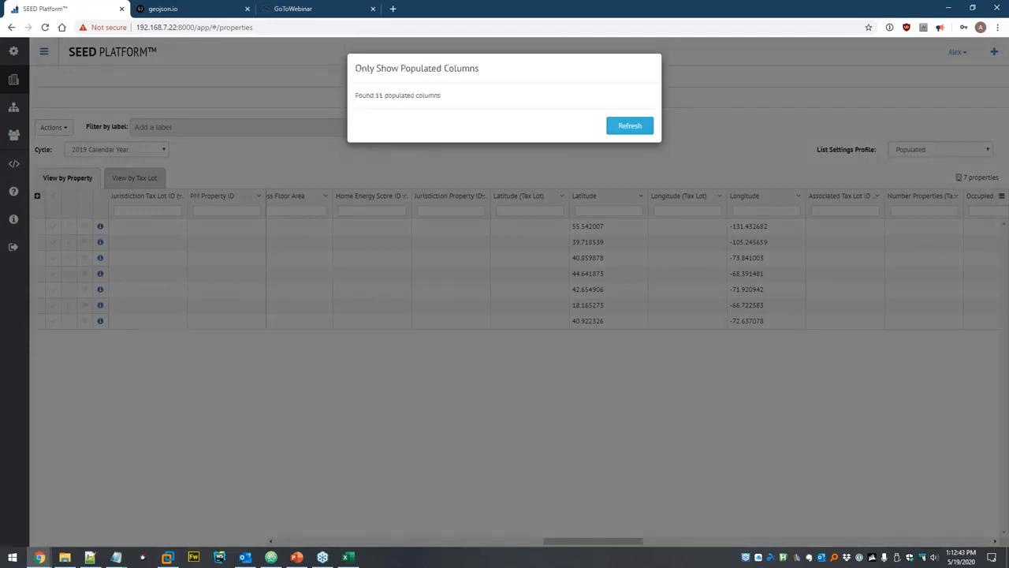
click(635, 128)
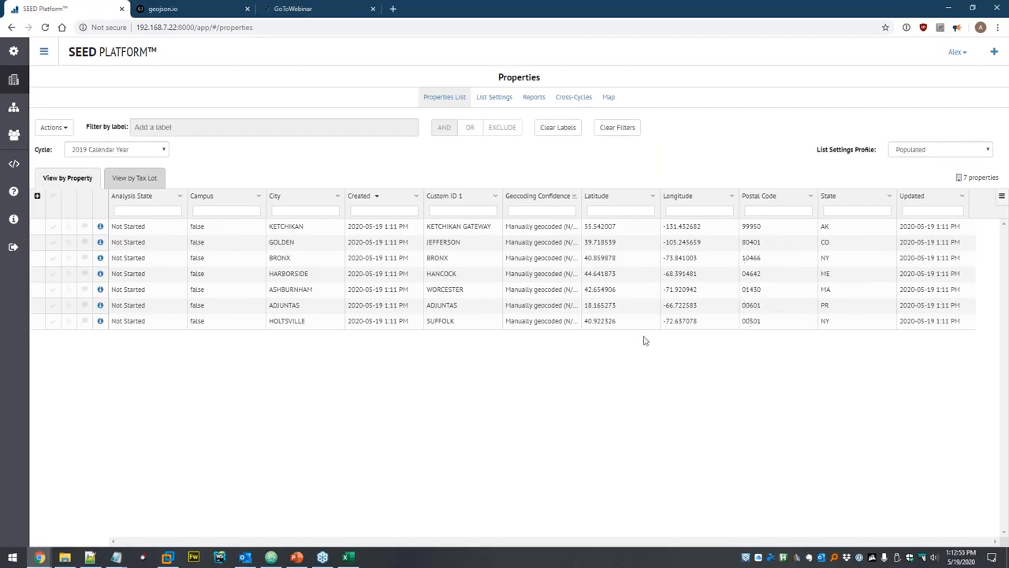
Pan the property map, zoom into the Boston-area cluster, then return to the 7-property table.
click(612, 99)
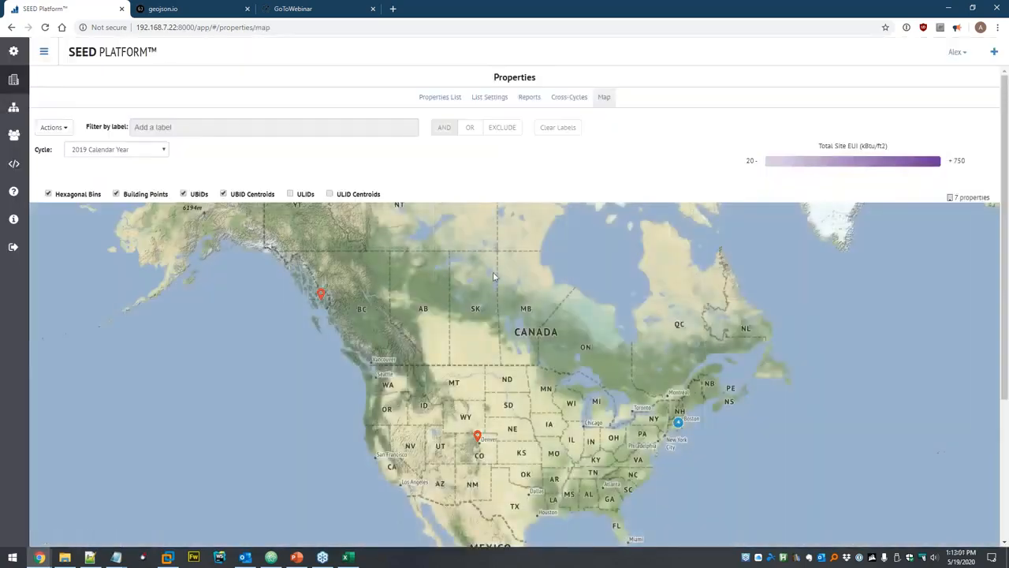
mouse_move(513, 370)
mouse_down()
mouse_move(483, 290)
mouse_move(481, 320)
mouse_up()
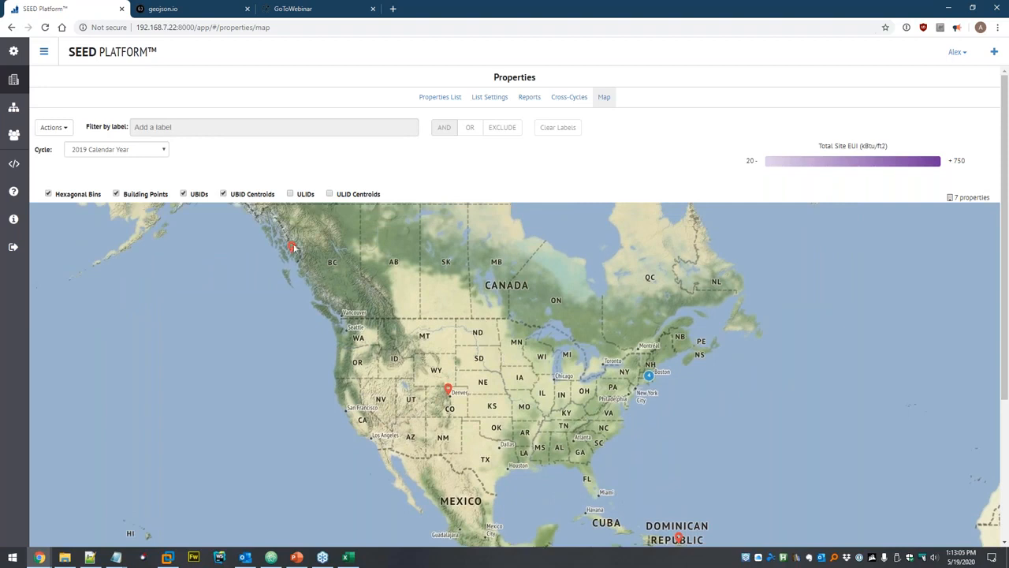
drag(699, 520, 593, 462)
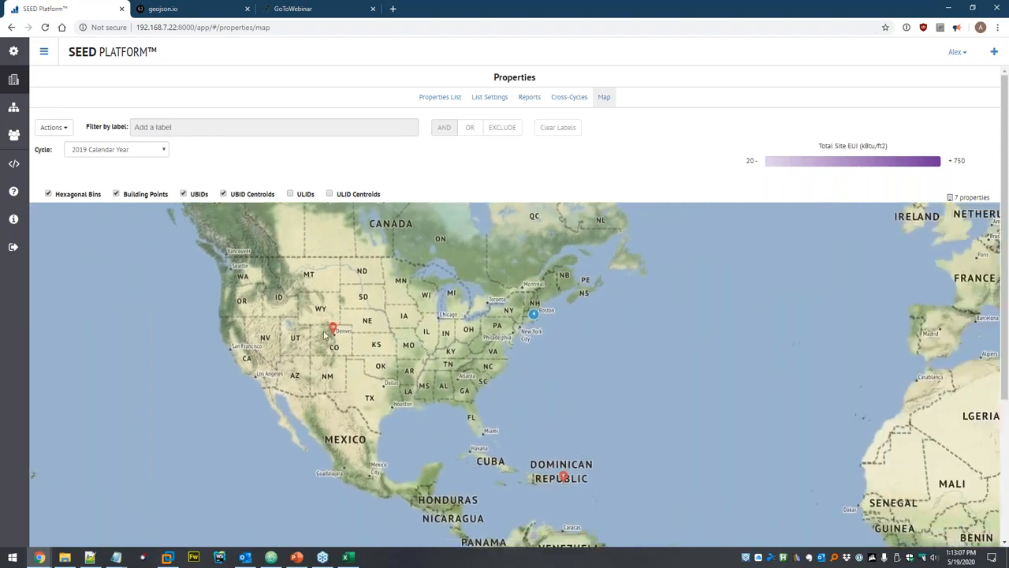
click(534, 315)
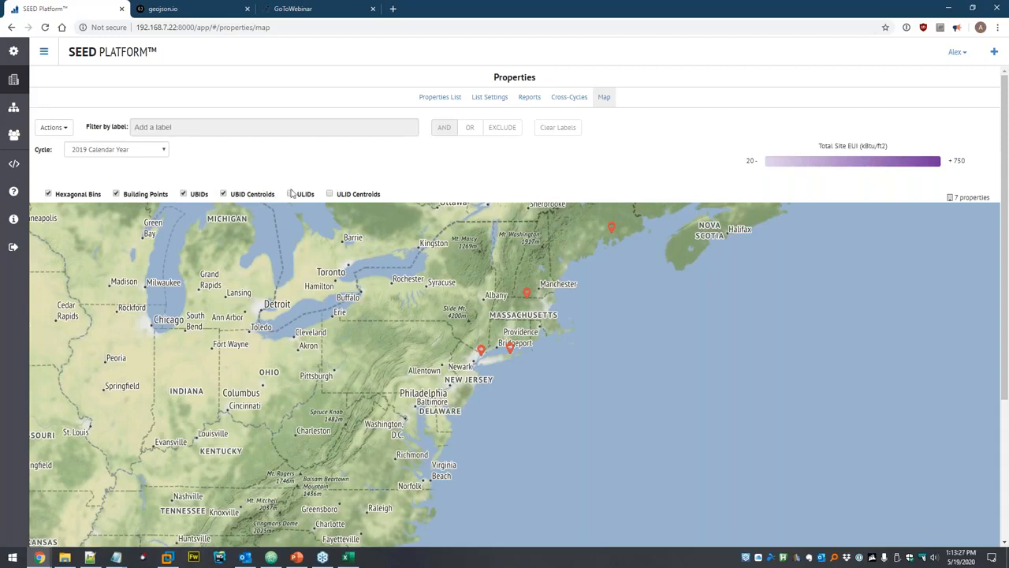
click(439, 98)
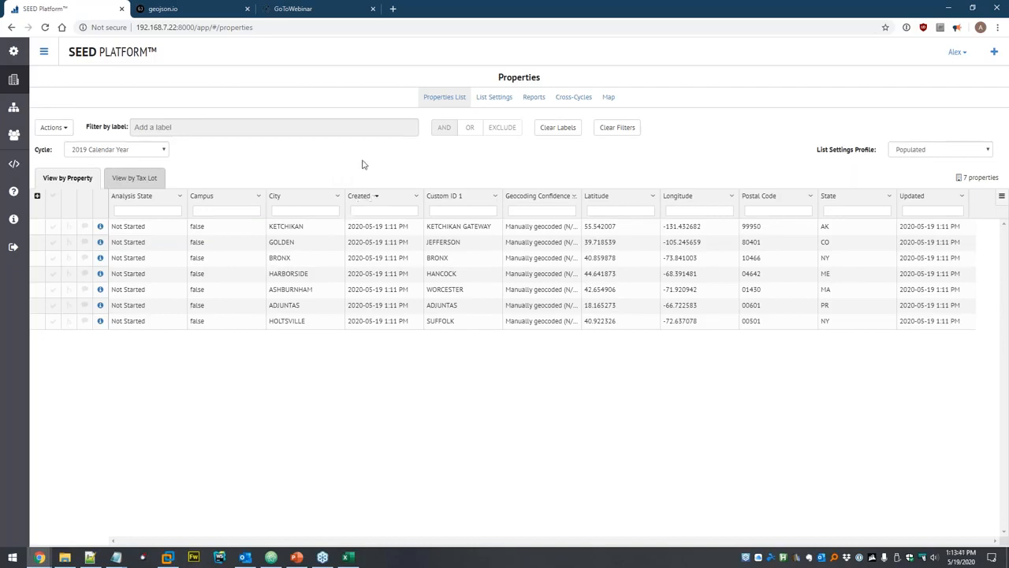
Select all seven properties and delete them from the 2019 Calendar Year inventory.
click(53, 196)
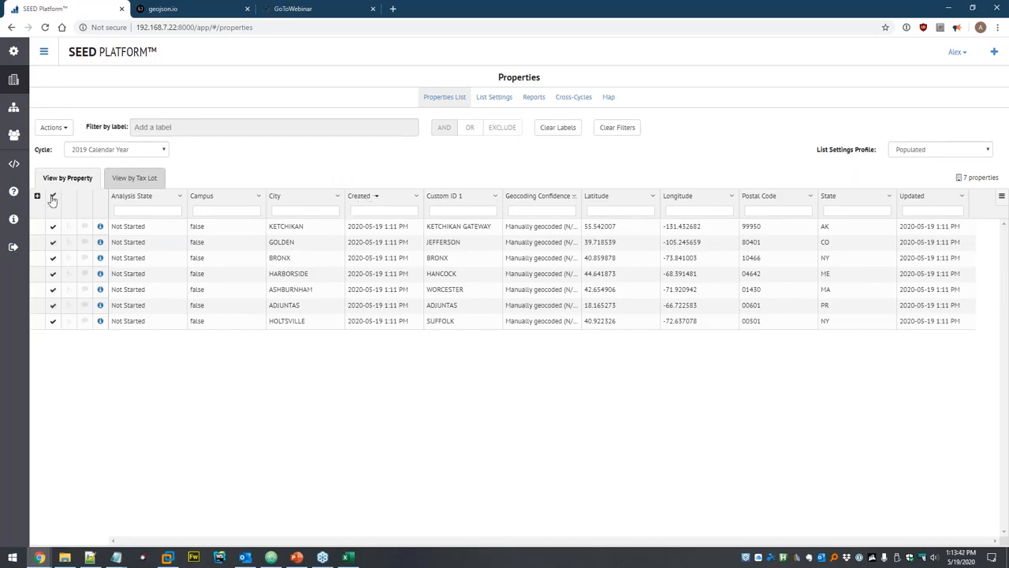
click(65, 128)
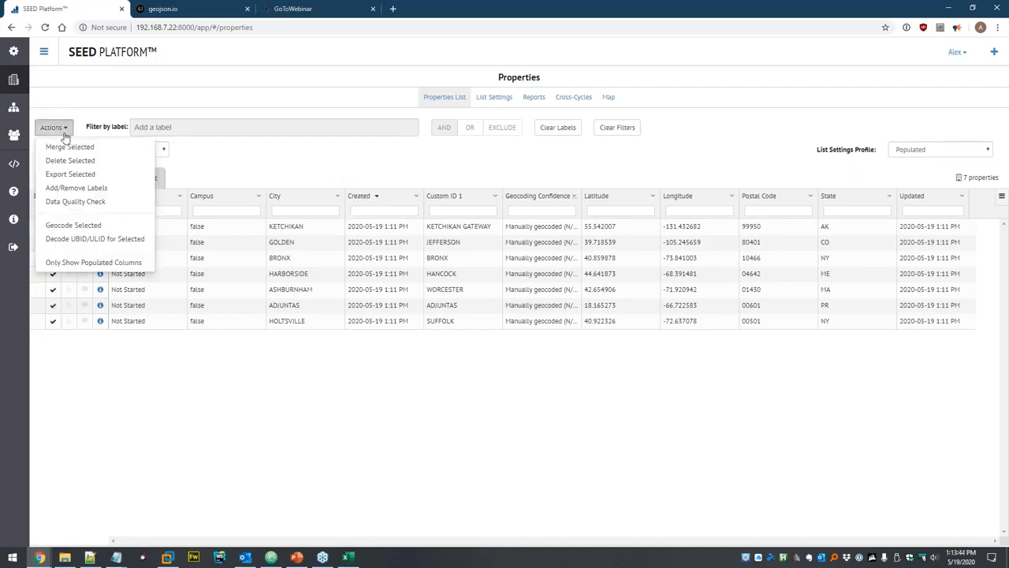
click(71, 162)
click(608, 123)
click(637, 123)
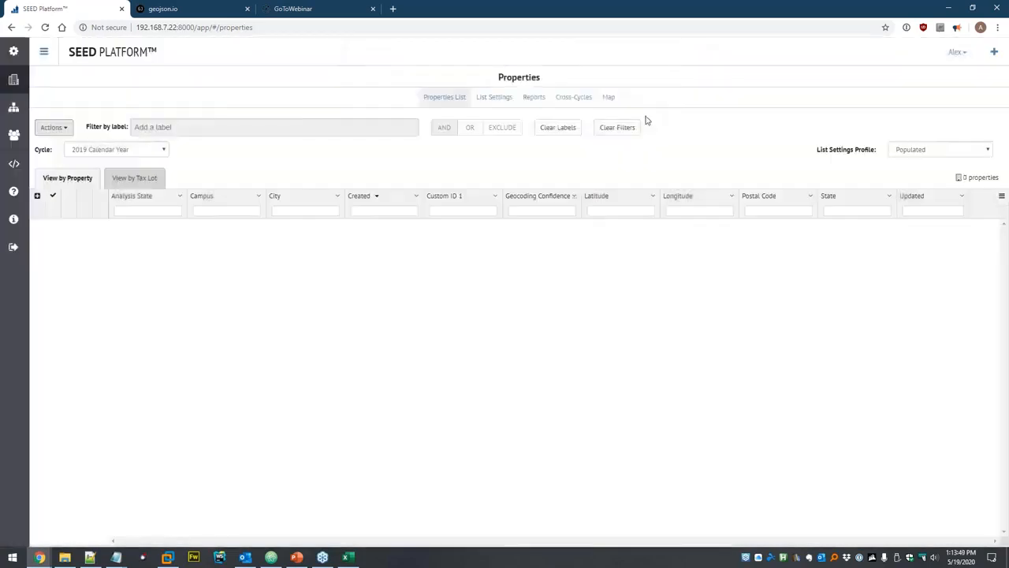
Keep the Populated profile and open List Settings showing its 11 checked columns.
click(895, 150)
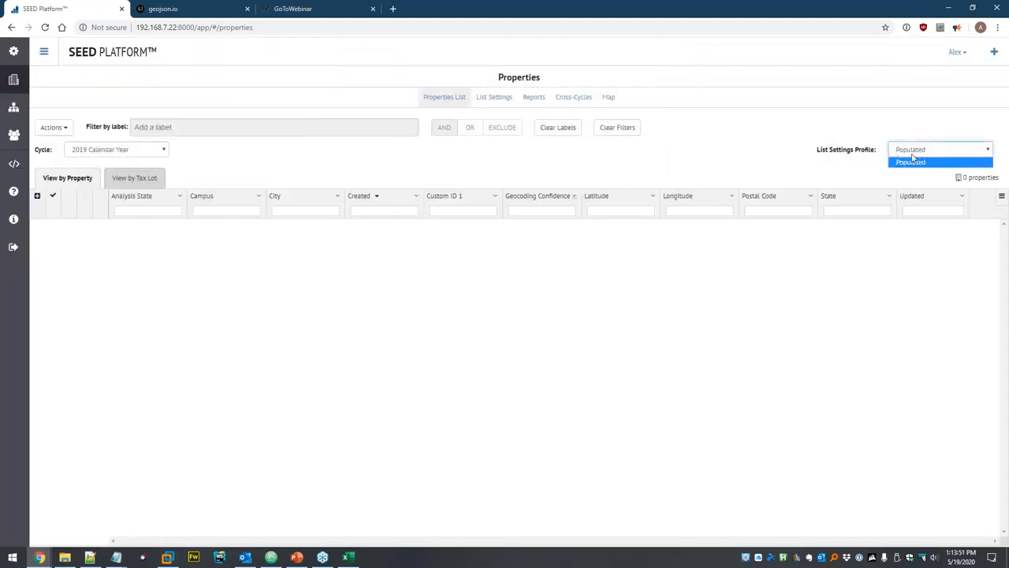
click(917, 160)
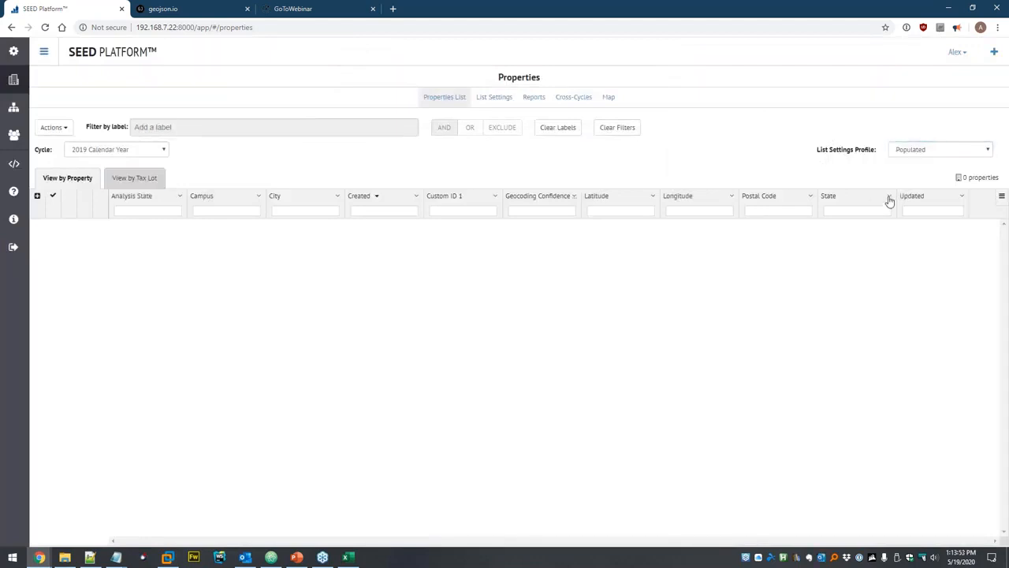
click(915, 151)
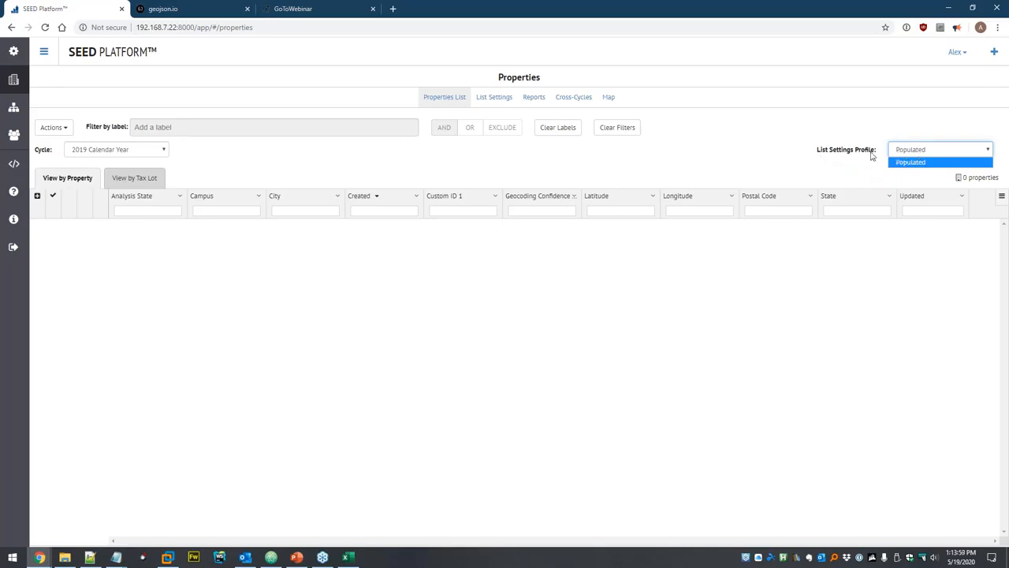
click(777, 146)
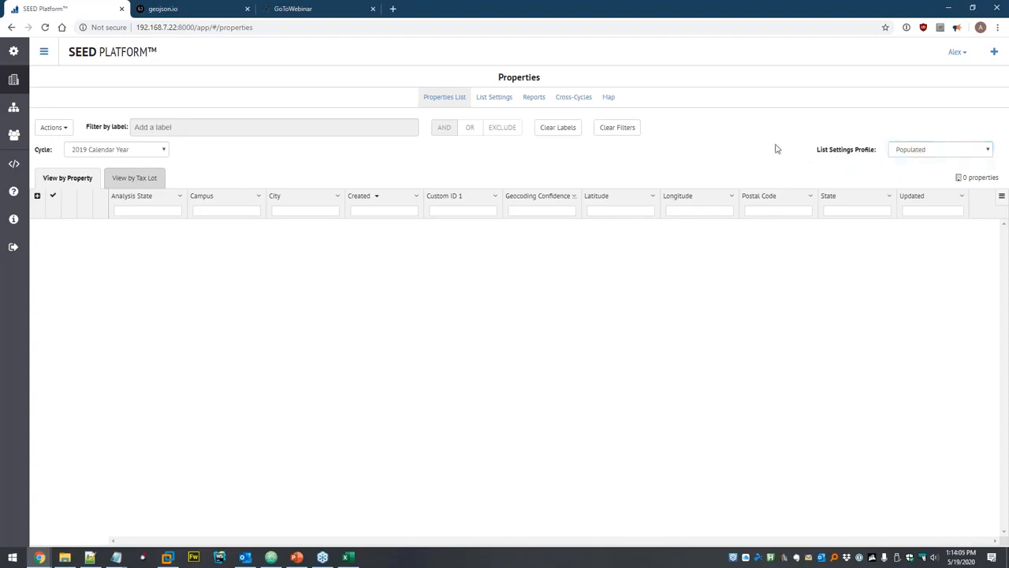
click(496, 98)
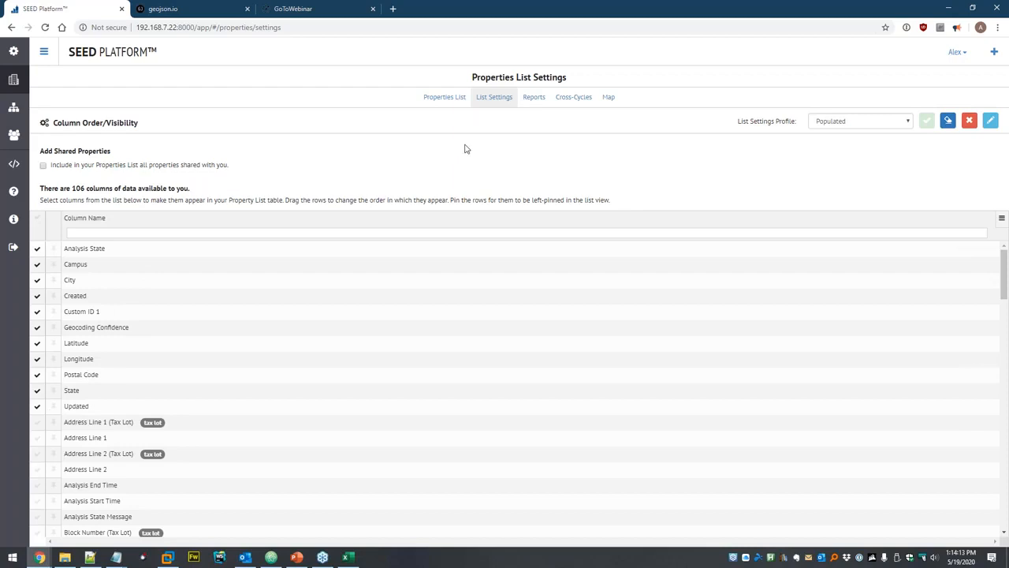
Return to the now-empty properties list, then go to the Organizations page.
click(447, 97)
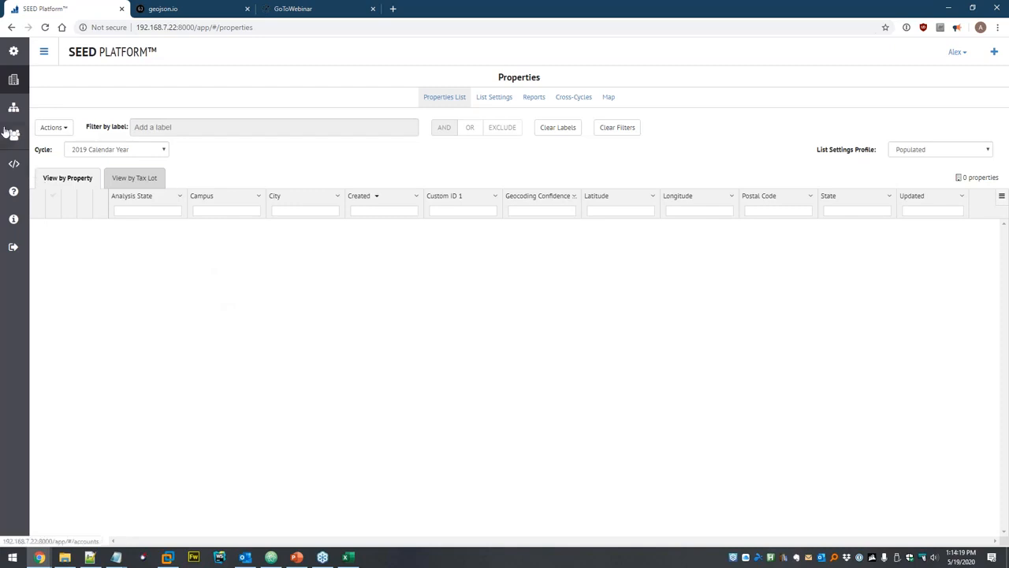
click(14, 135)
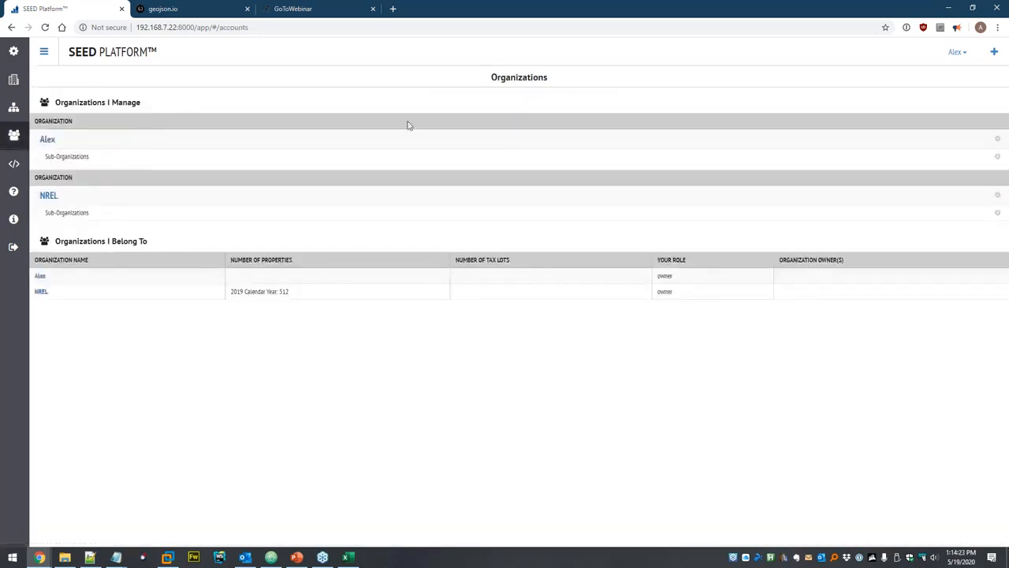
mouse_move(619, 136)
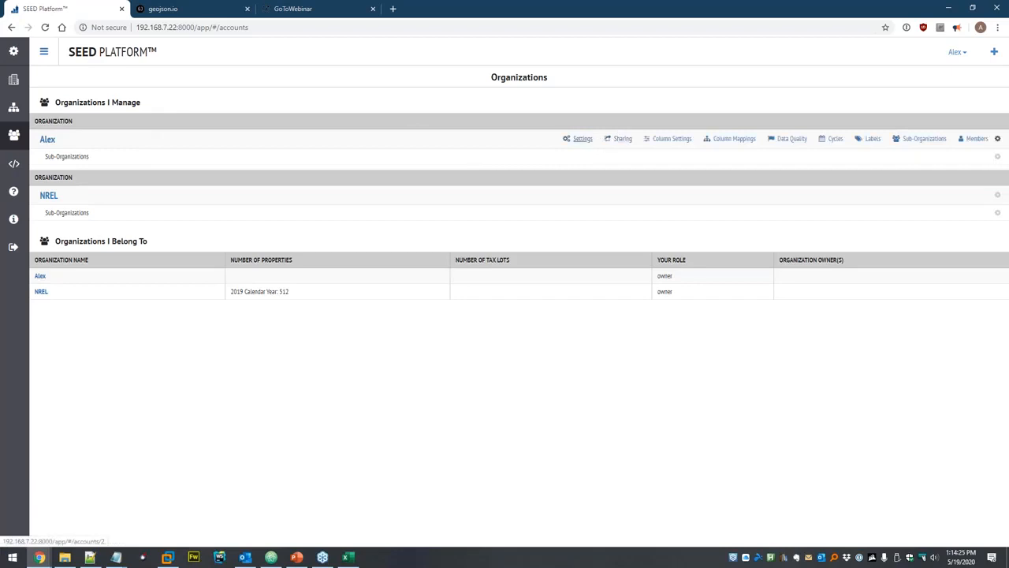
Open the organization's settings, review the EUI unit and meter energy type options, then go to Column Settings.
click(581, 138)
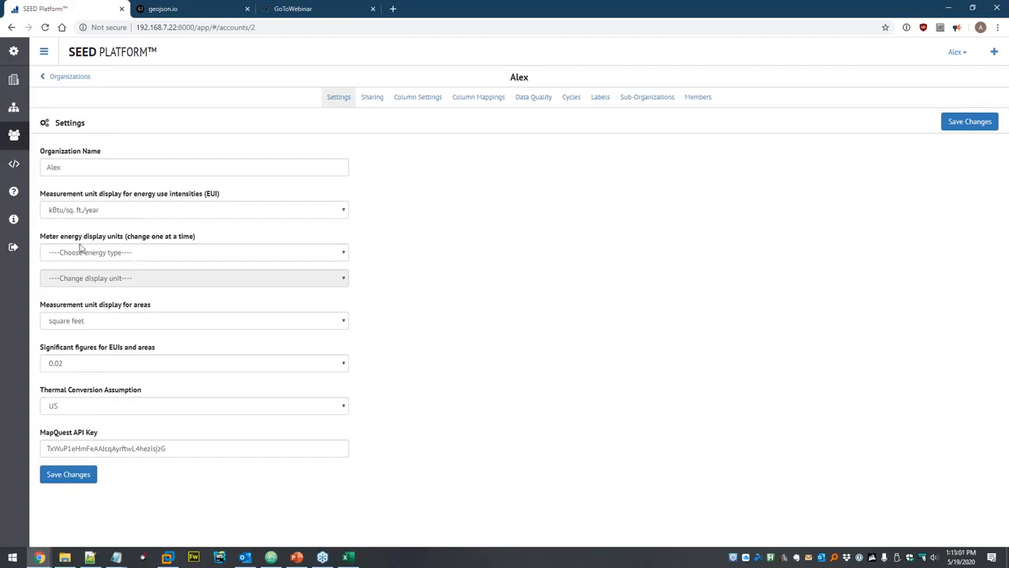
click(88, 216)
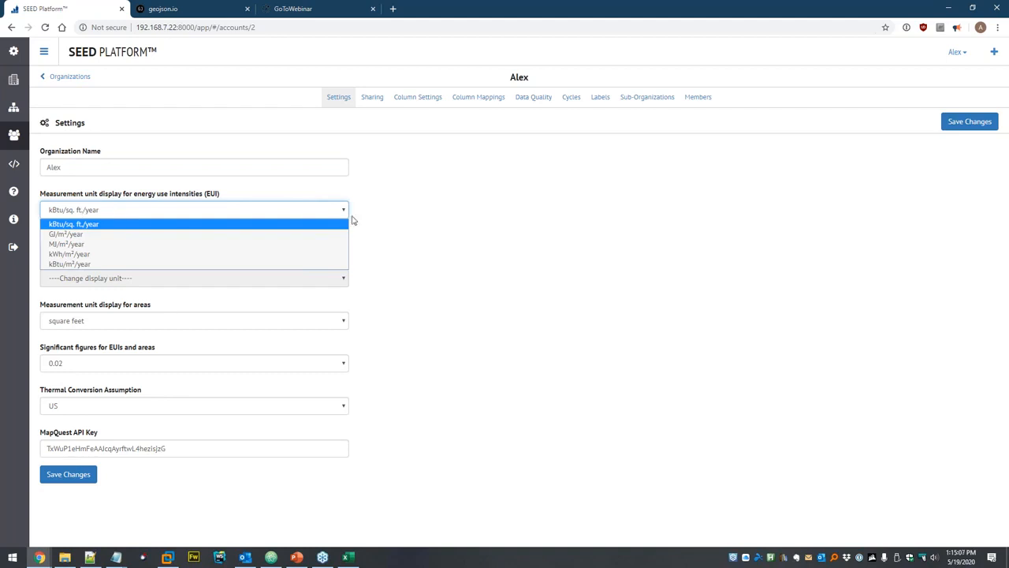
click(405, 208)
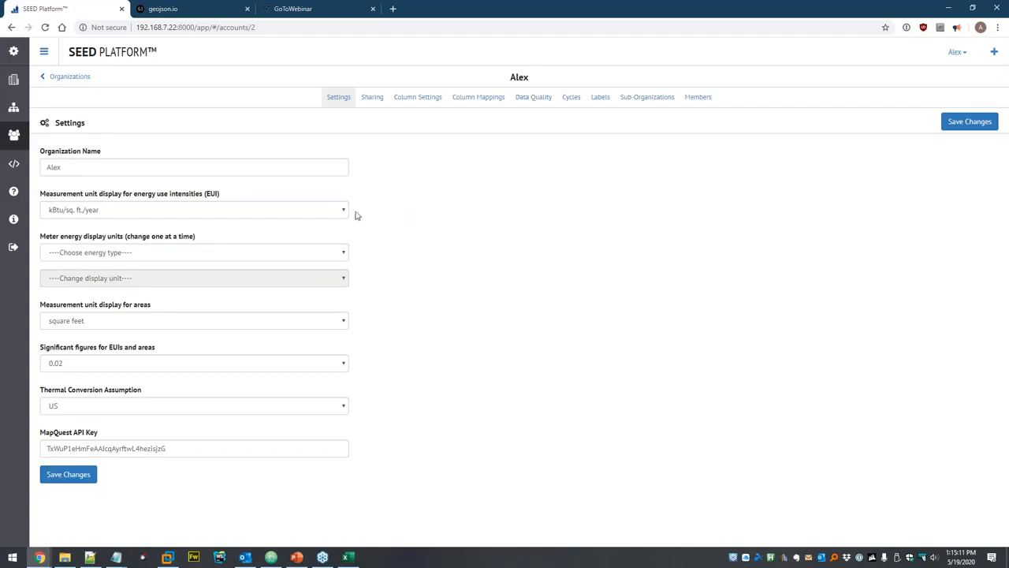
click(119, 253)
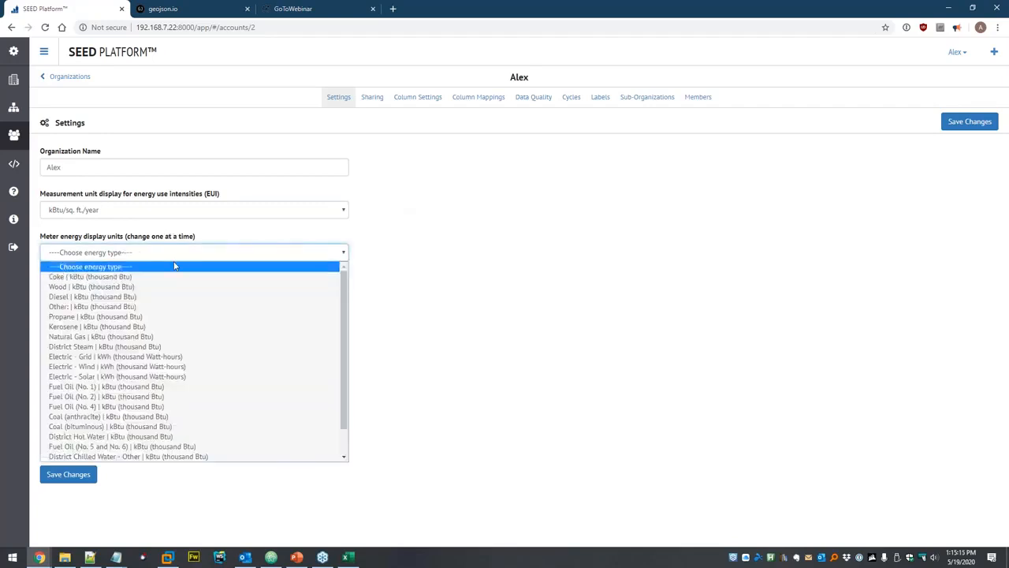
click(113, 231)
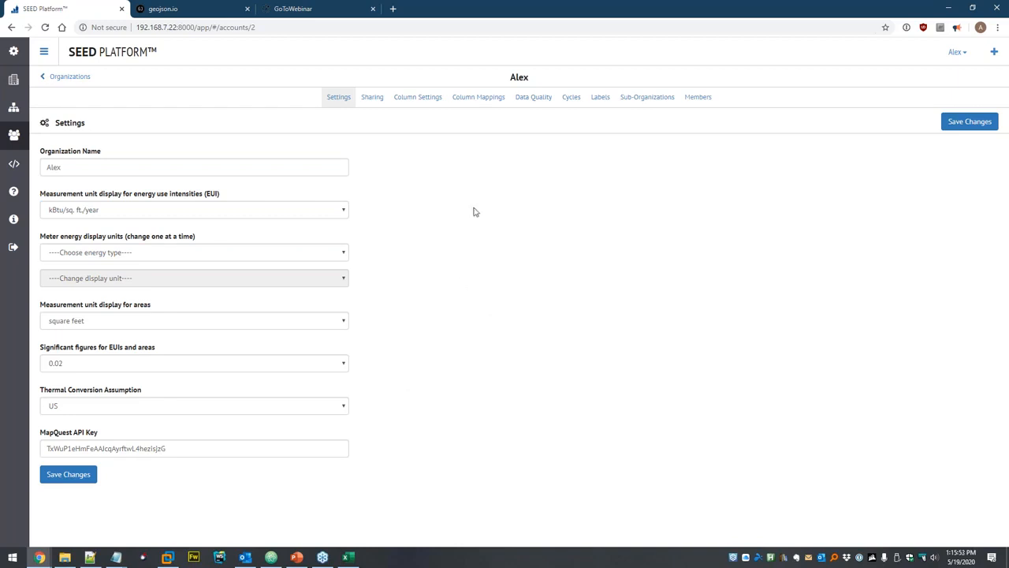
click(423, 97)
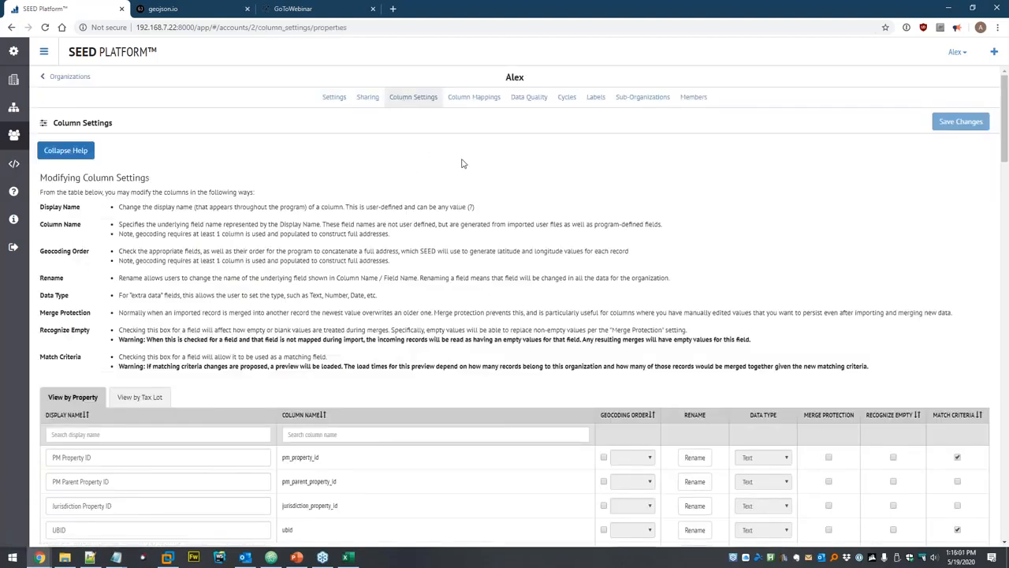
Sort the columns by Match Criteria so PM Property ID, UBID, Custom ID 1 and Address Line 1 lead.
scroll(418, 186, down, 3)
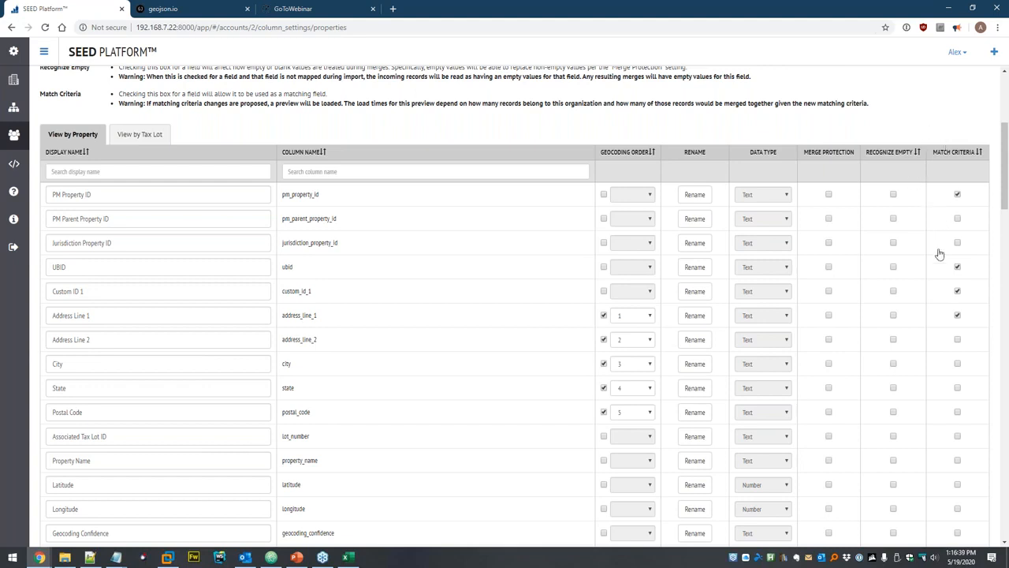
click(980, 152)
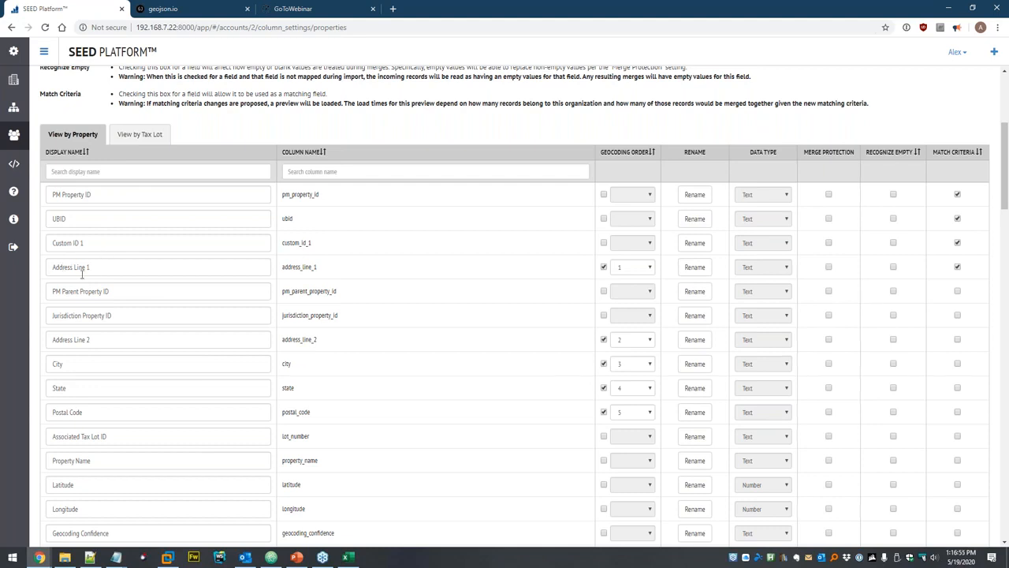
scroll(822, 254, up, 2)
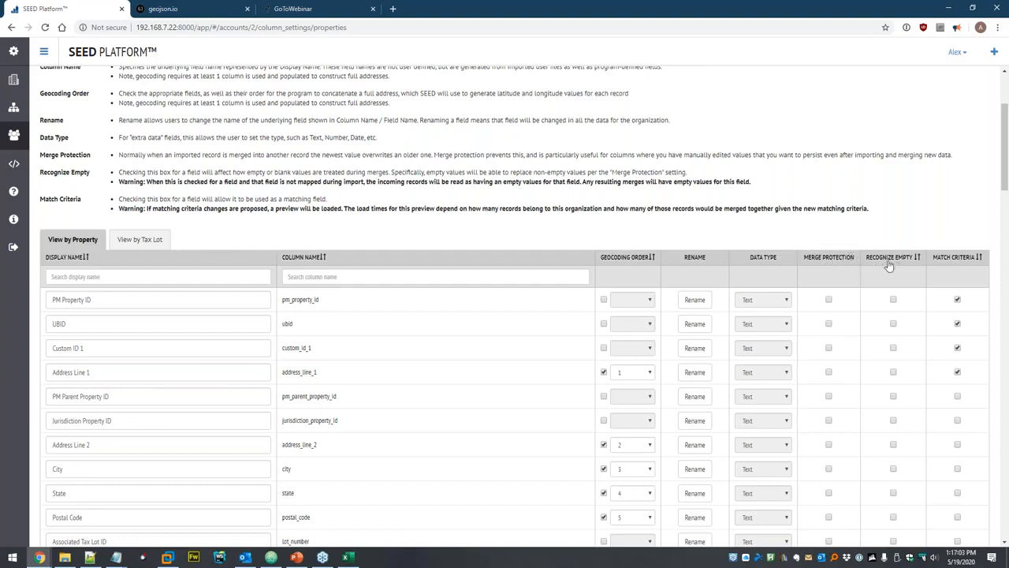
scroll(186, 202, up, 1)
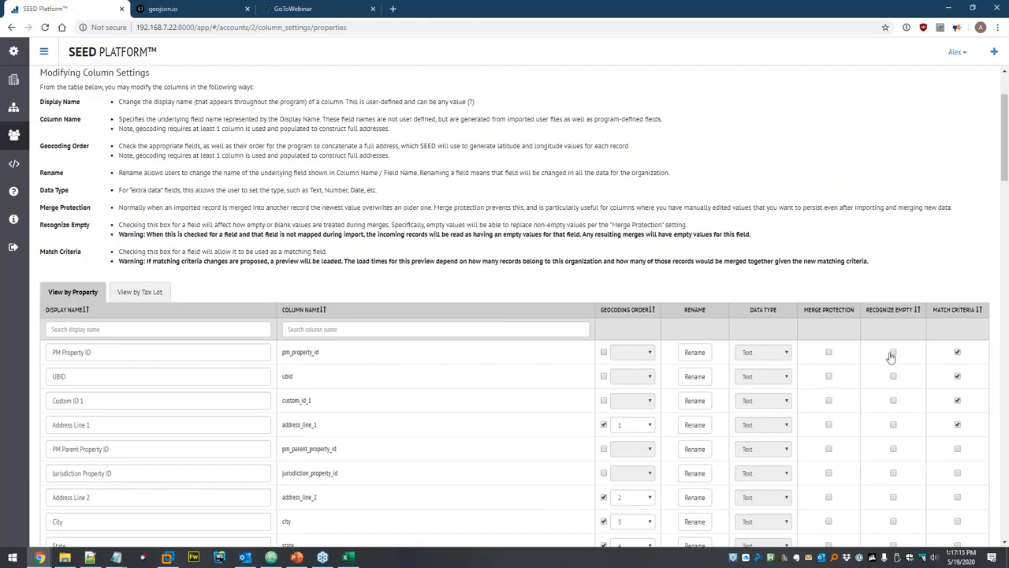
scroll(806, 241, up, 2)
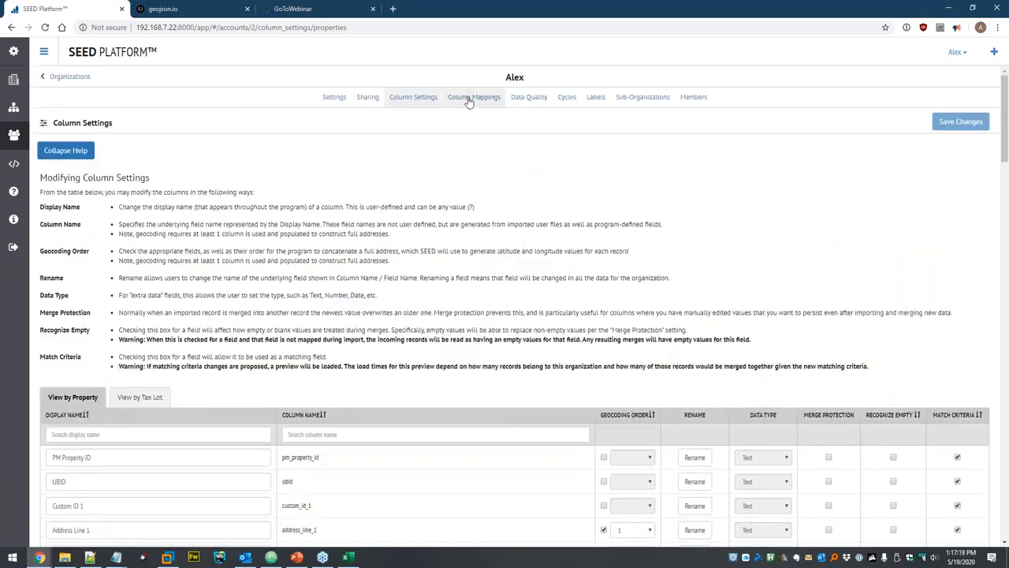
click(471, 99)
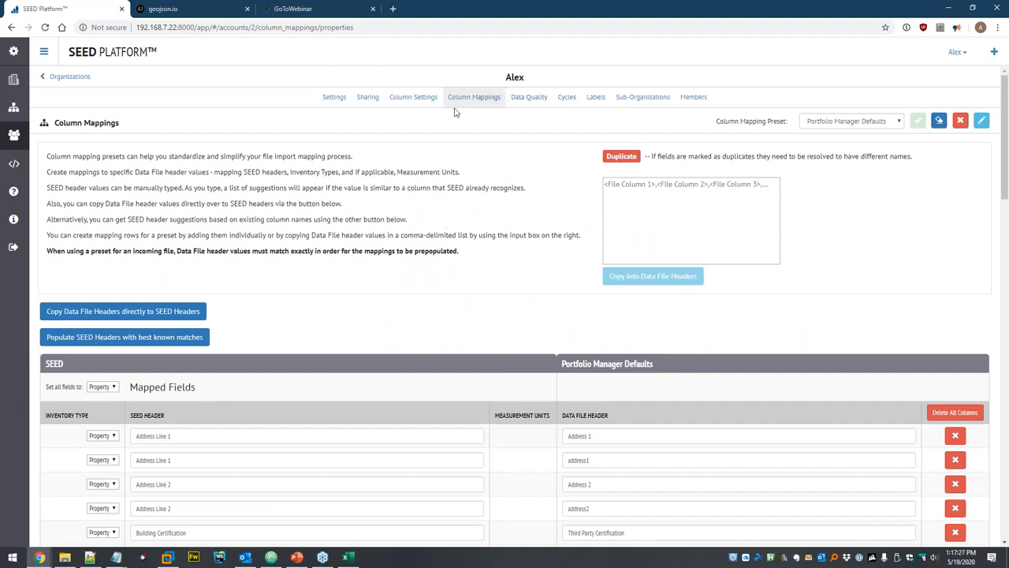
click(865, 123)
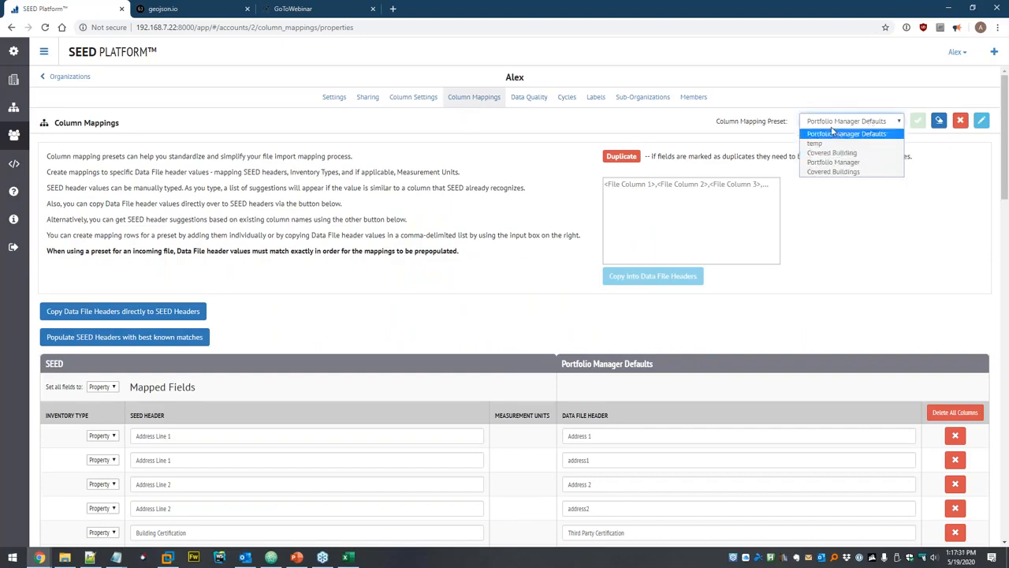
click(729, 130)
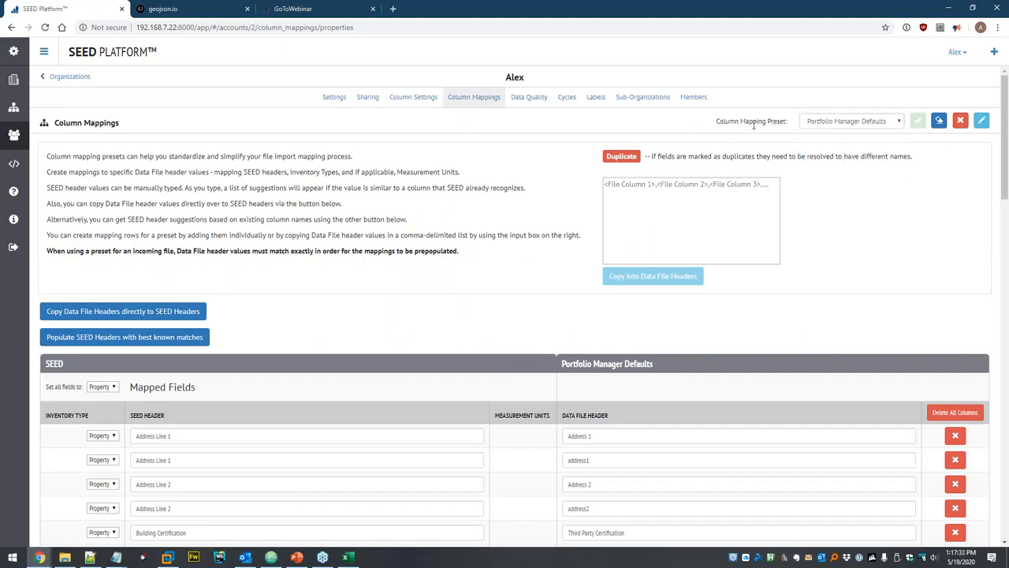
scroll(372, 203, down, 2)
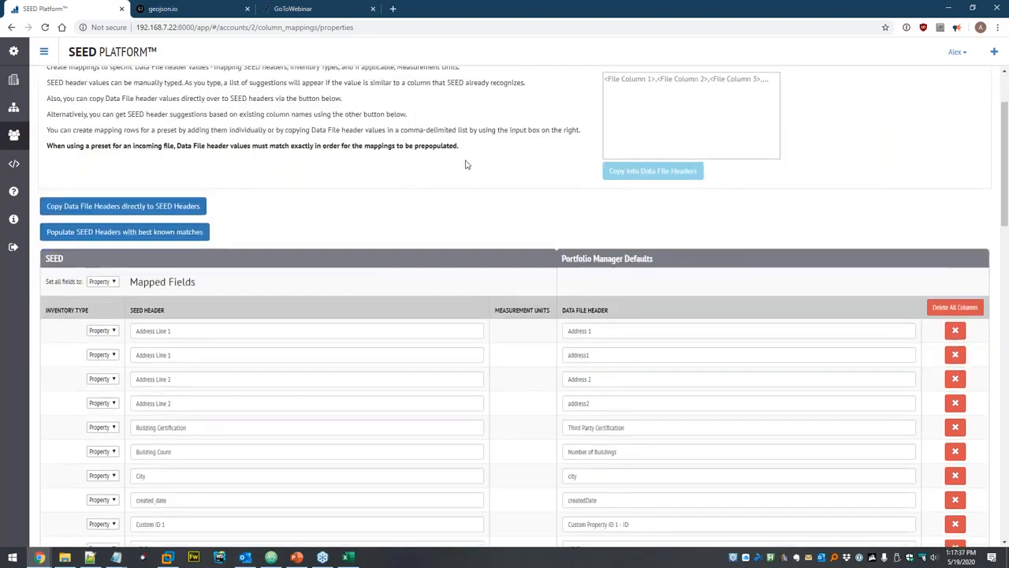
scroll(466, 164, down, 3)
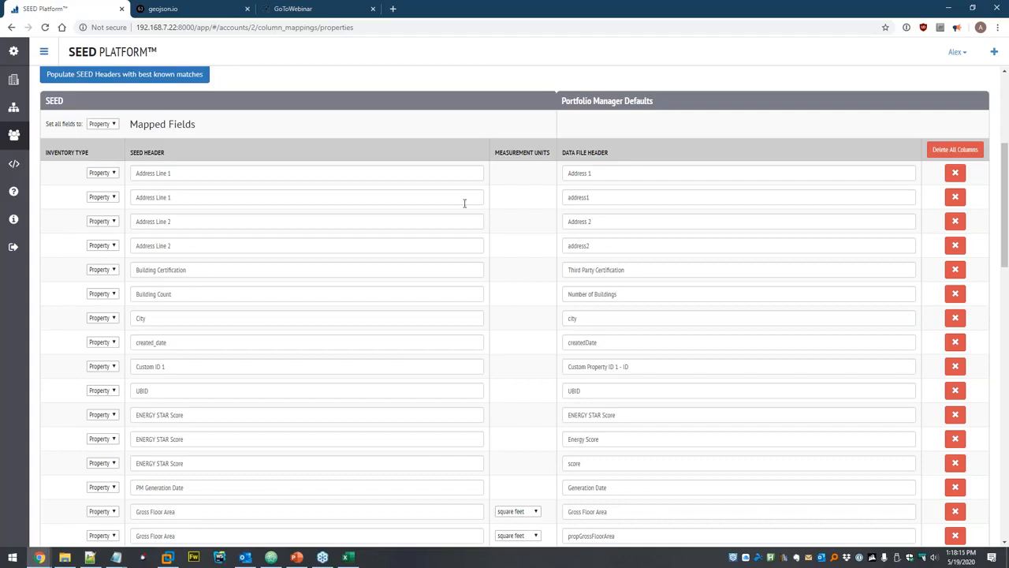
scroll(536, 232, up, 1)
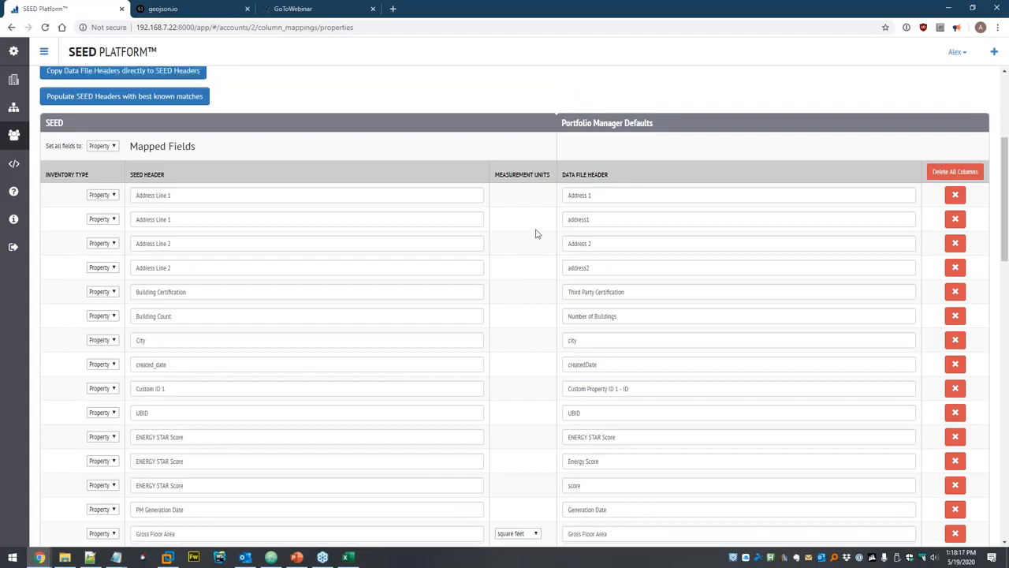
scroll(528, 271, up, 3)
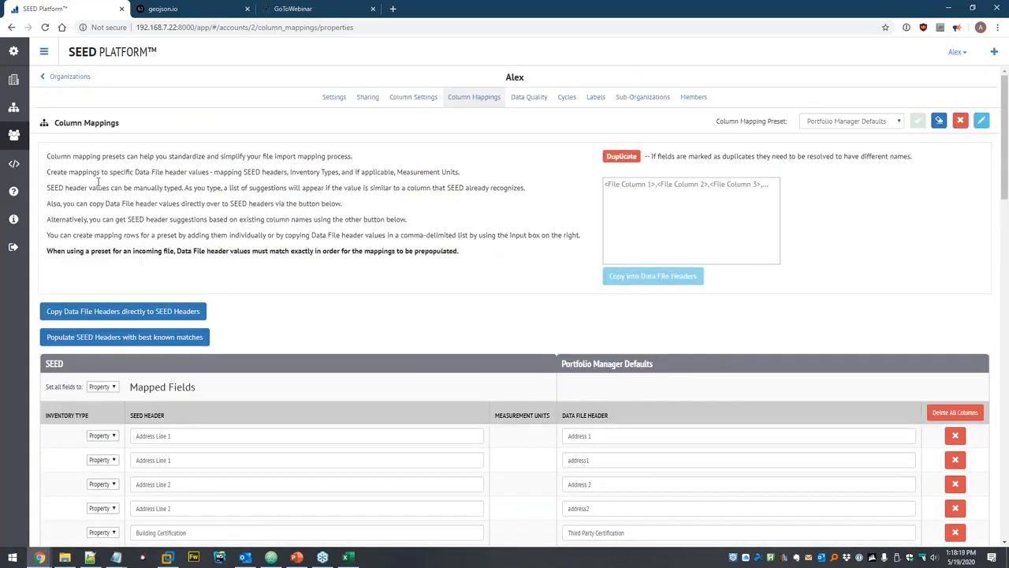
click(13, 107)
Delete Zip Codes.xlsx from the data set's files.
click(44, 114)
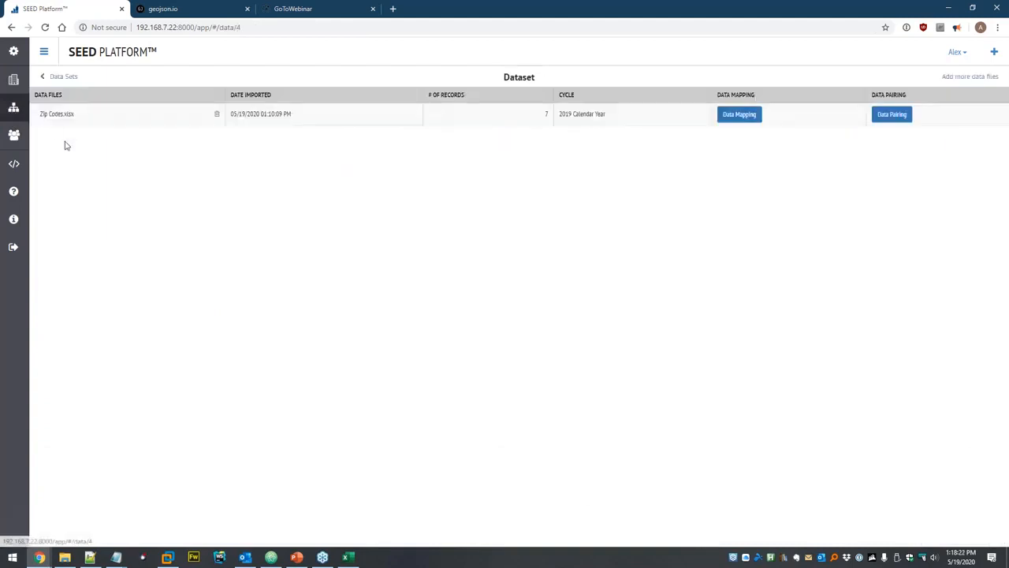
click(218, 117)
click(613, 129)
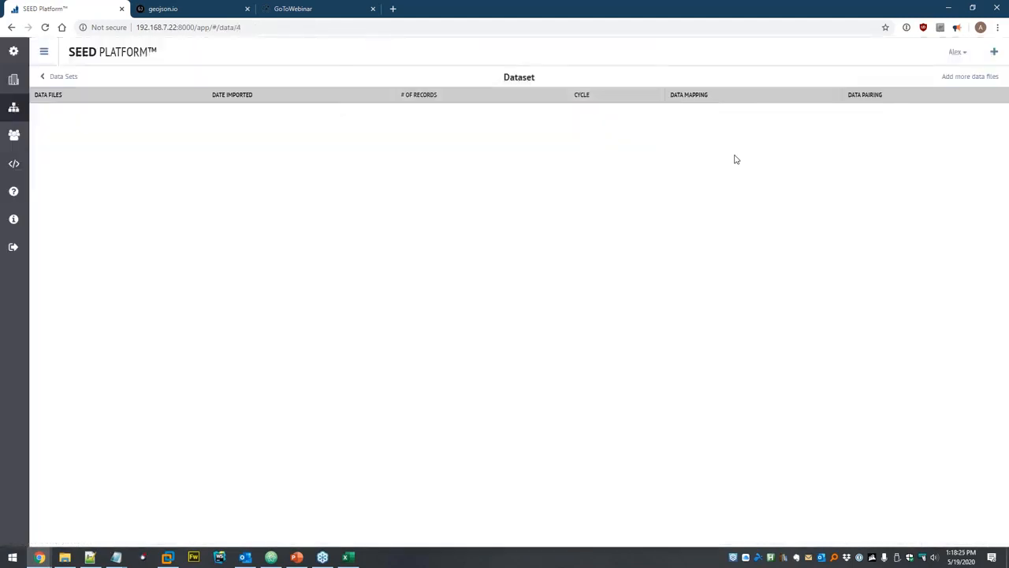
Start a spreadsheet upload, browse to seed\Geocoding and open Addresses.xlsx in the spreadsheet program.
click(970, 76)
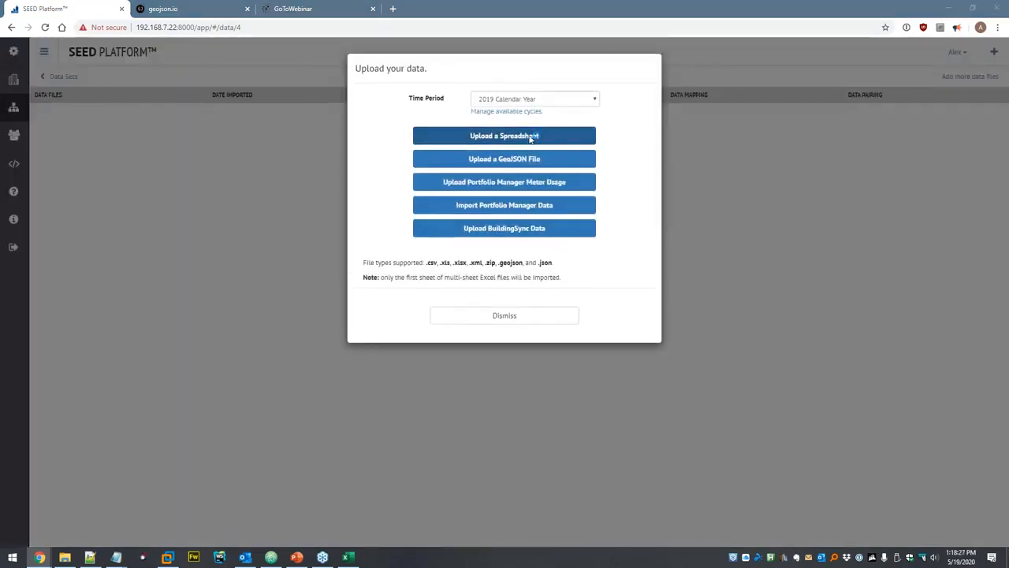
click(533, 137)
click(163, 26)
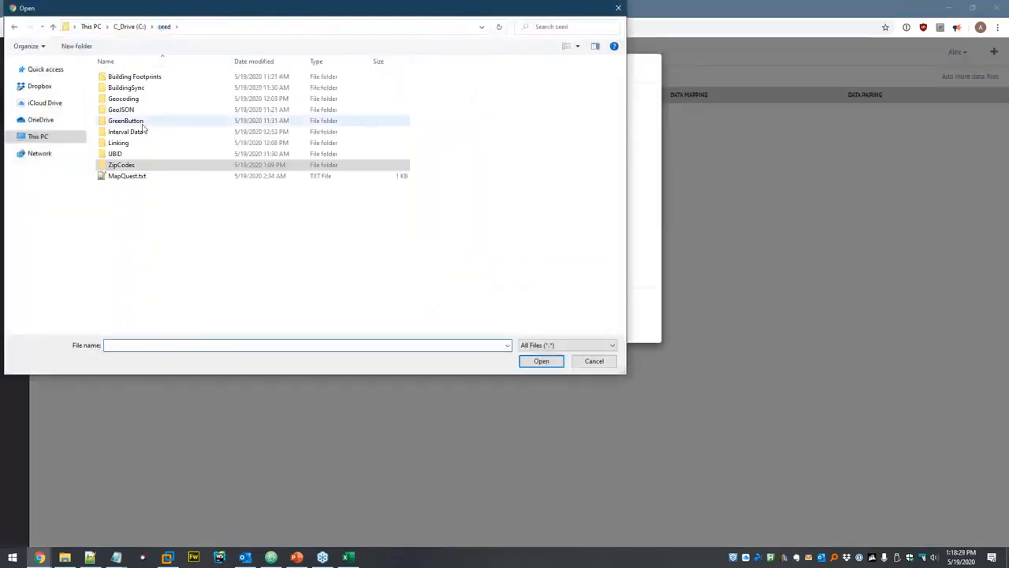
double_click(155, 101)
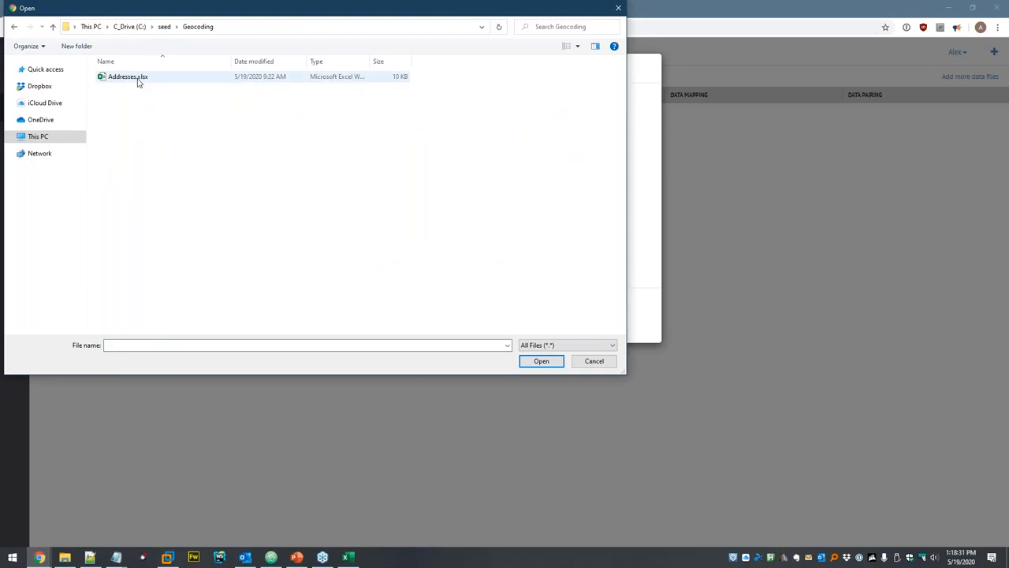
click(138, 82)
right_click(138, 81)
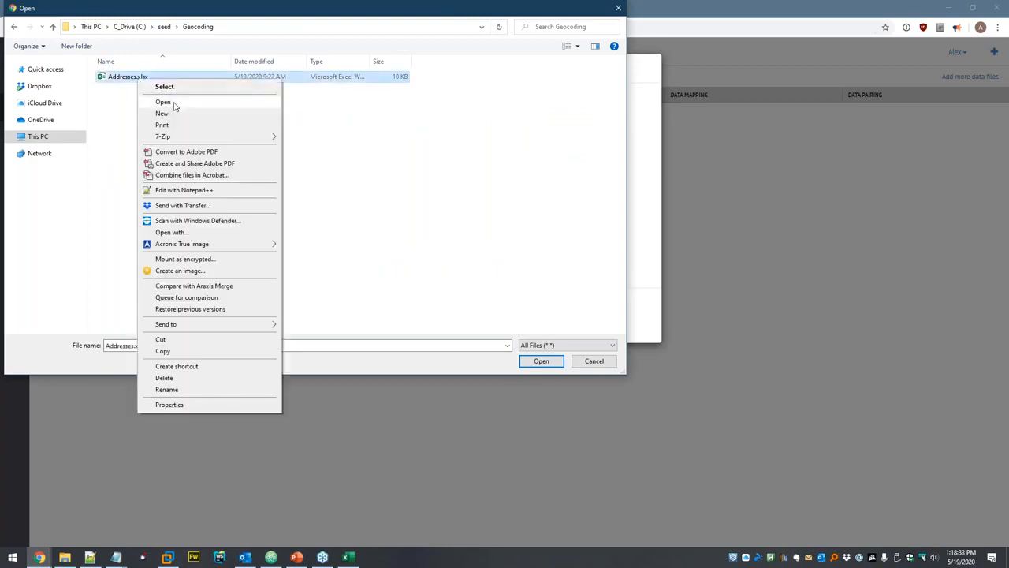
click(174, 103)
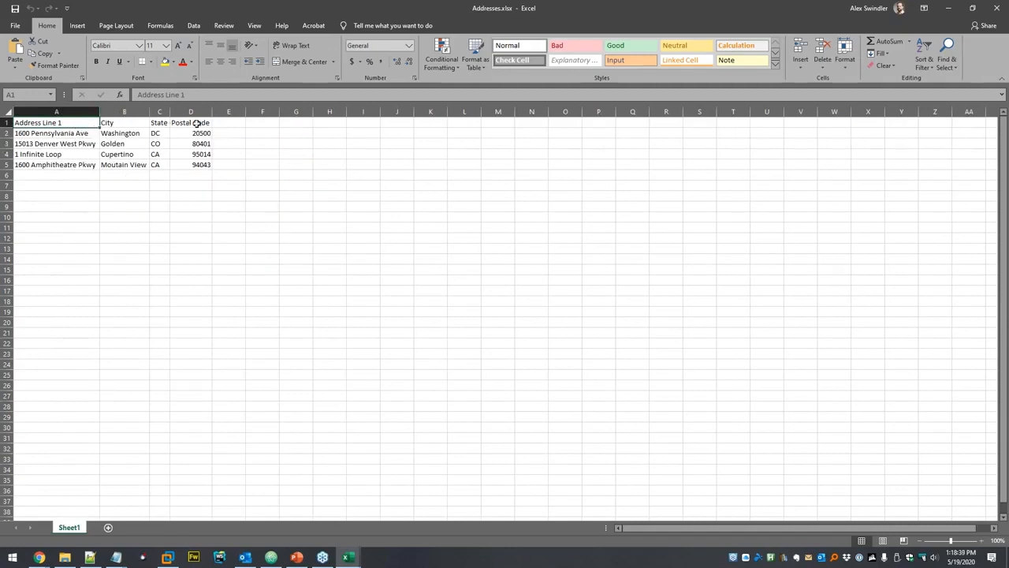
Check the four addresses in cells A2–A5 of Addresses.xlsx.
click(82, 134)
click(85, 145)
click(78, 155)
click(82, 164)
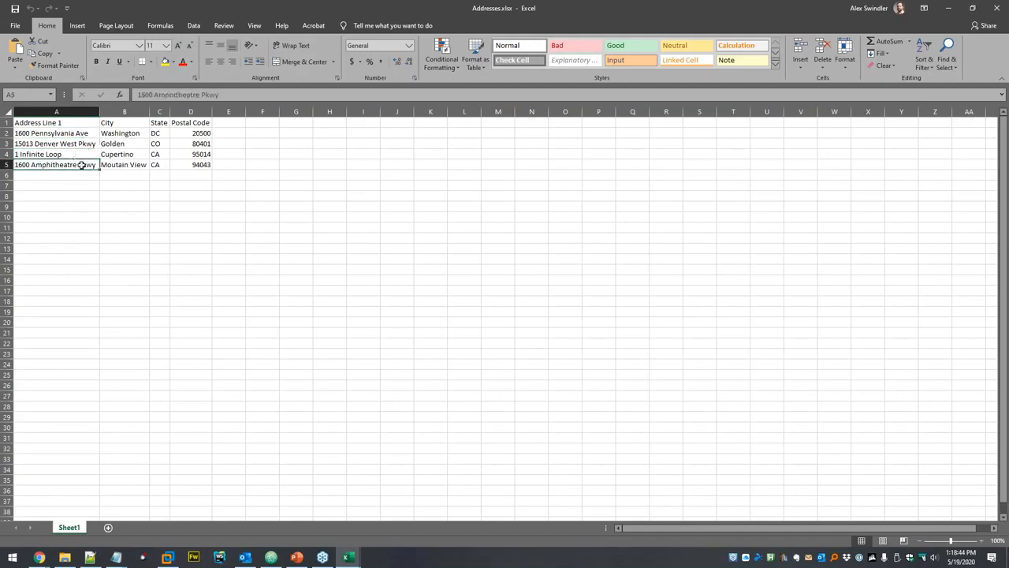
click(154, 215)
Close the workbook and upload Addresses.xlsx from the browser's file picker.
key(ctrl+w)
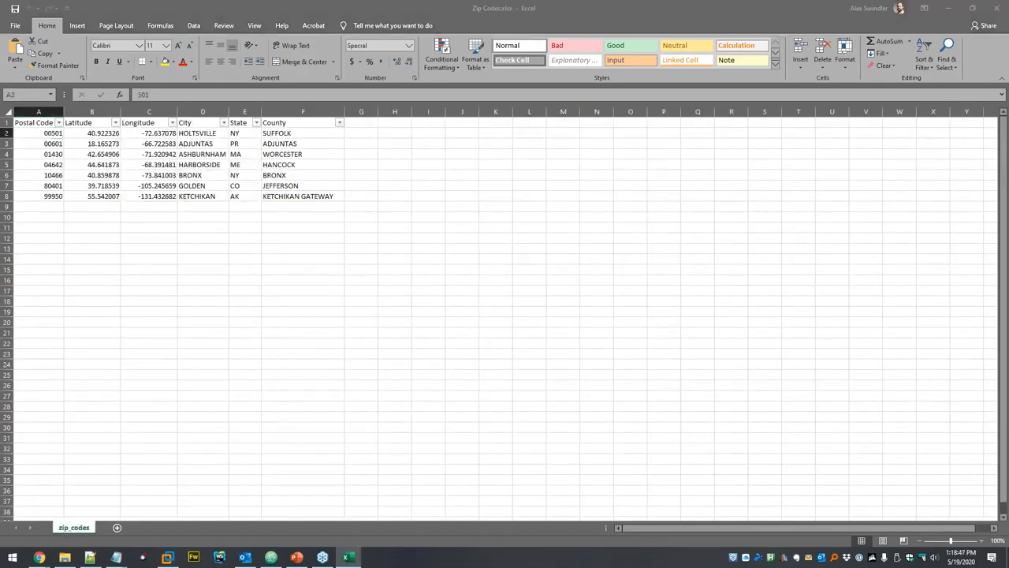
key(alt+Tab)
click(228, 179)
double_click(142, 77)
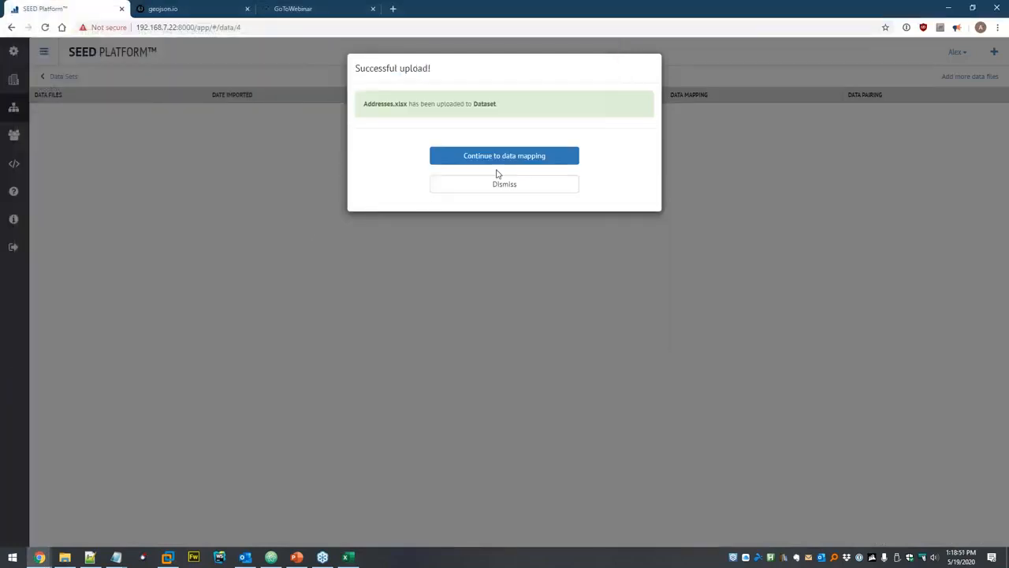
Copy the Addresses.xlsx headers directly to SEED fields and preview the 4 mapped properties.
click(498, 157)
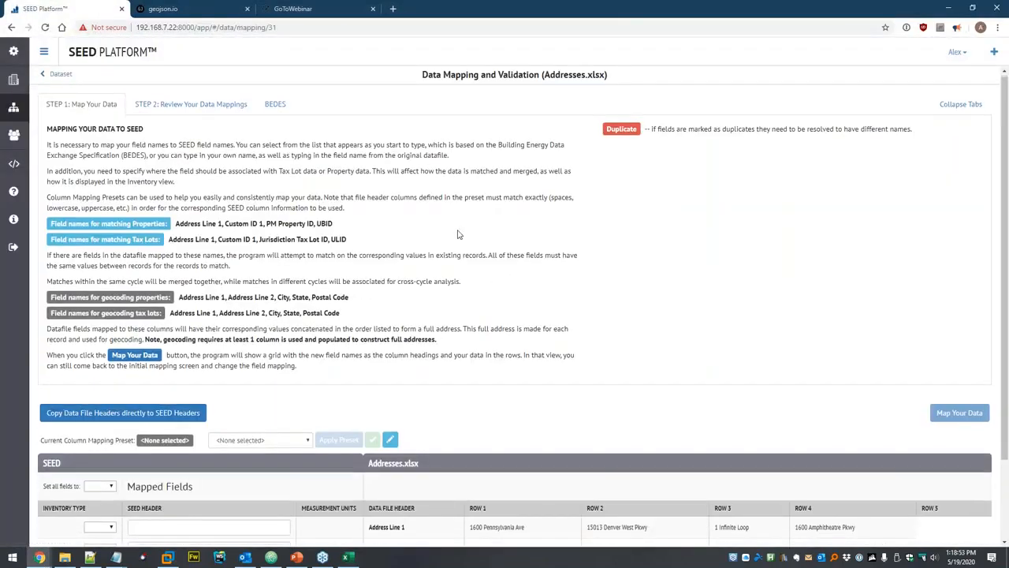
scroll(292, 339, down, 2)
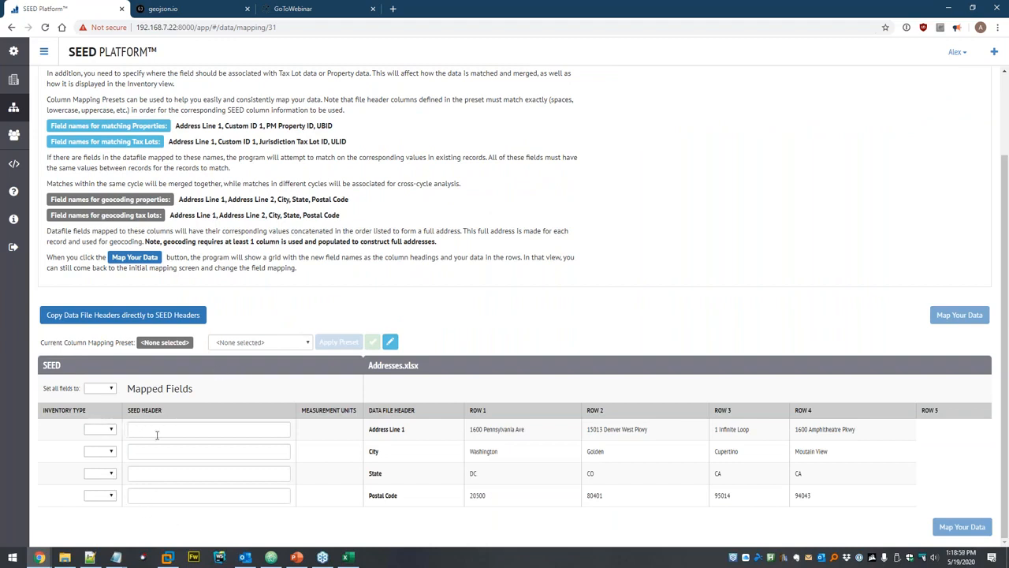
click(243, 342)
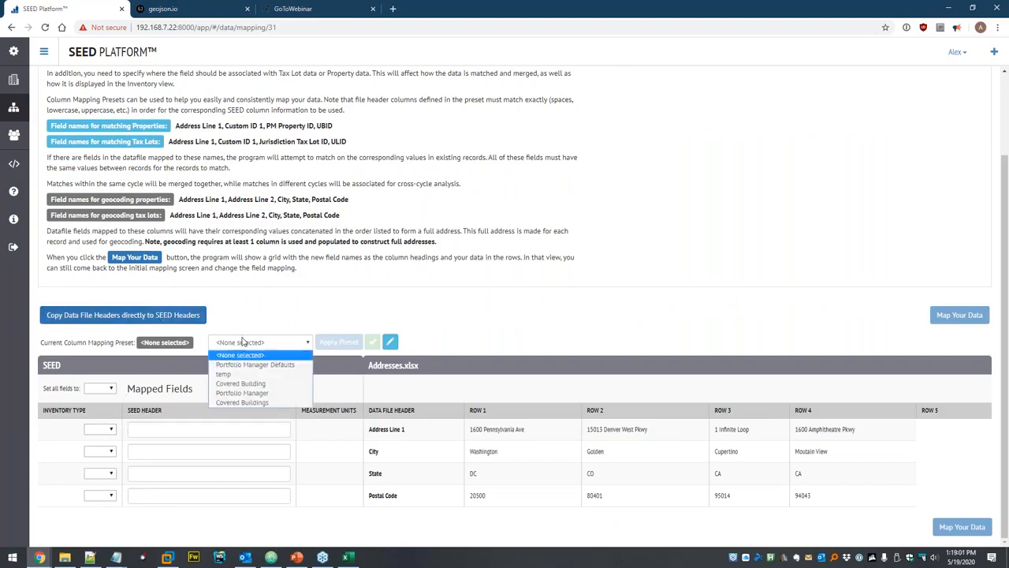
click(246, 322)
click(142, 316)
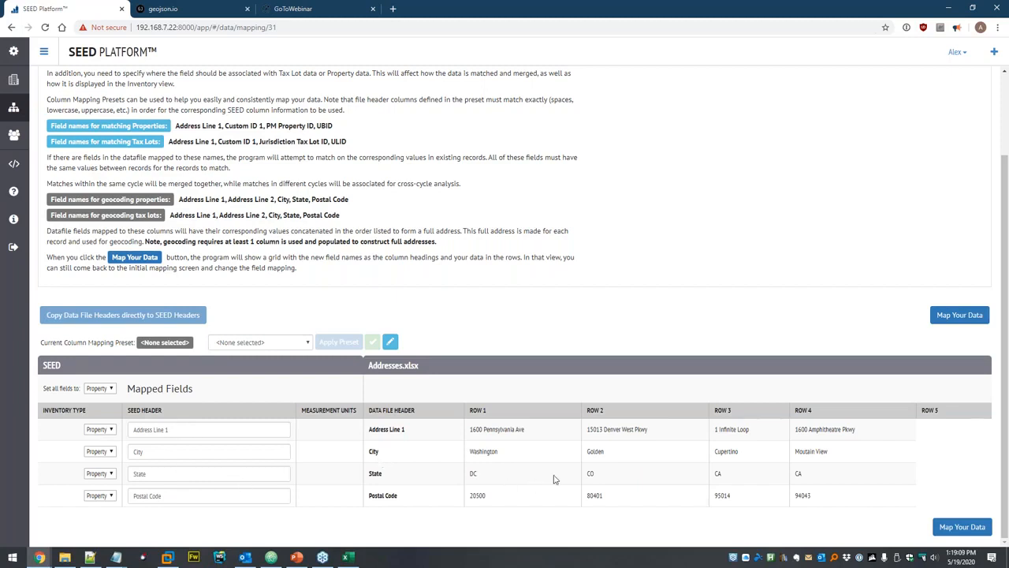
click(960, 531)
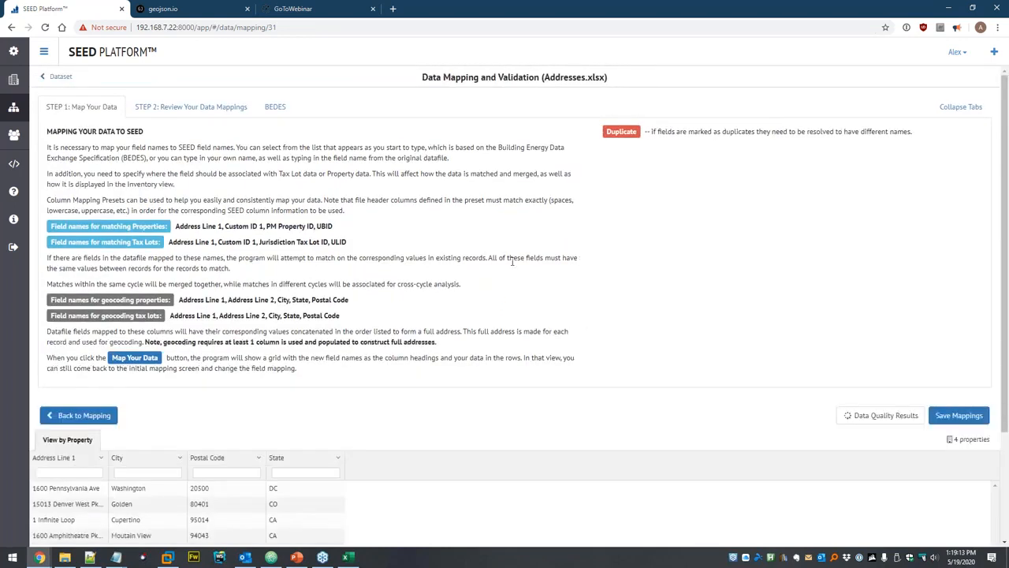
Save and confirm the column mappings, review the geocoding summary, and open the four imported properties.
scroll(504, 268, down, 2)
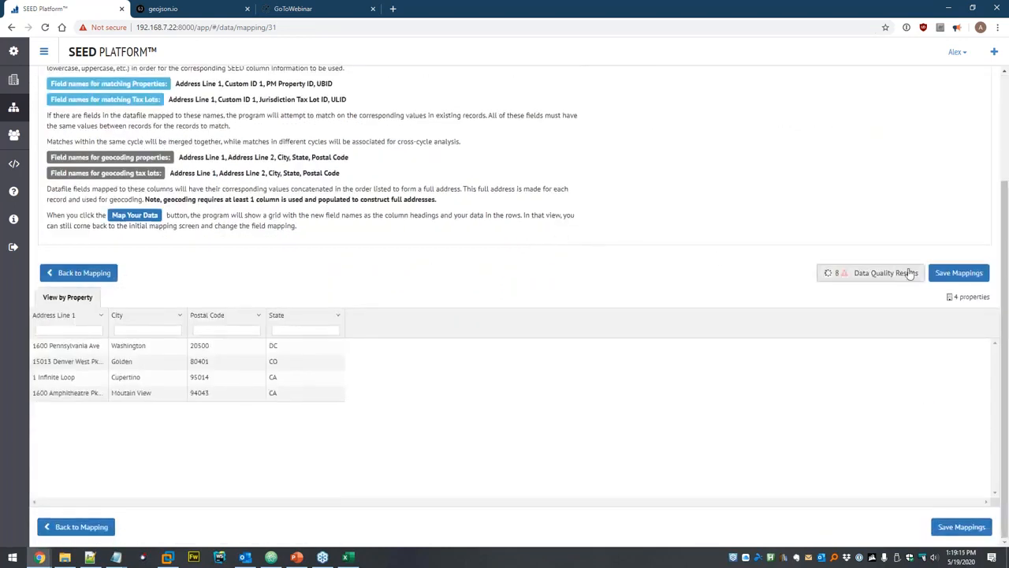
click(956, 275)
click(520, 167)
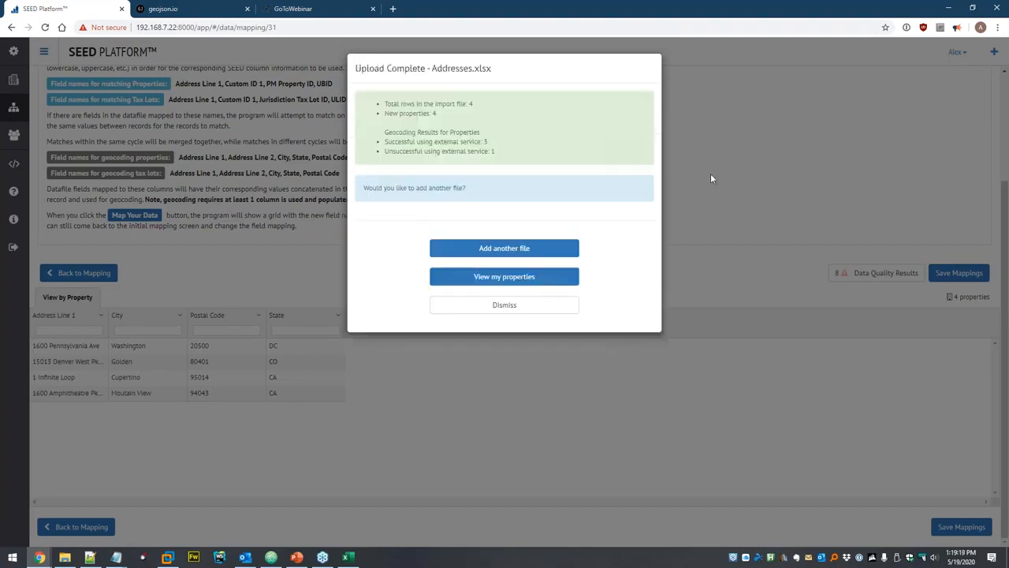
drag(385, 134, 487, 138)
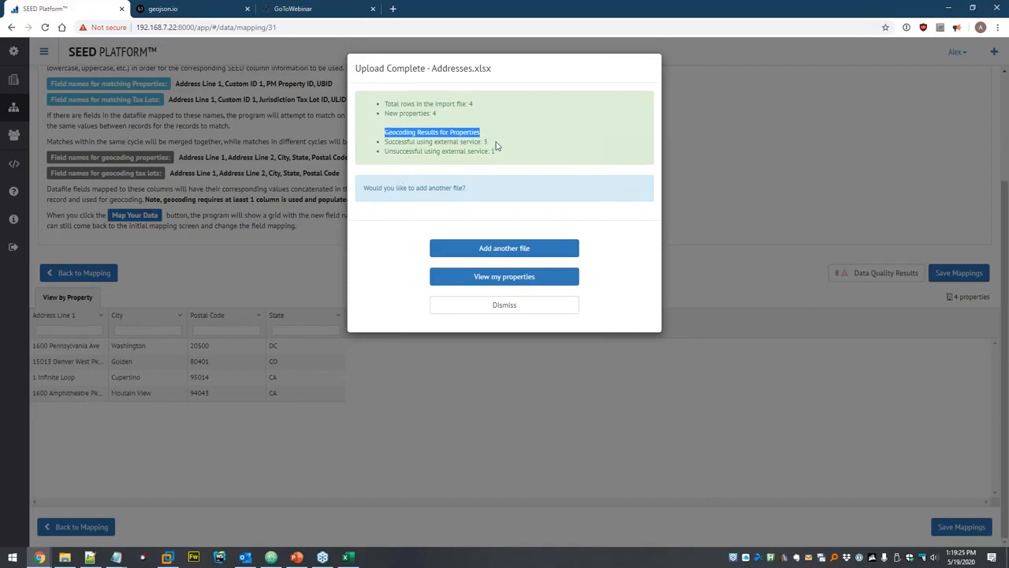
click(494, 149)
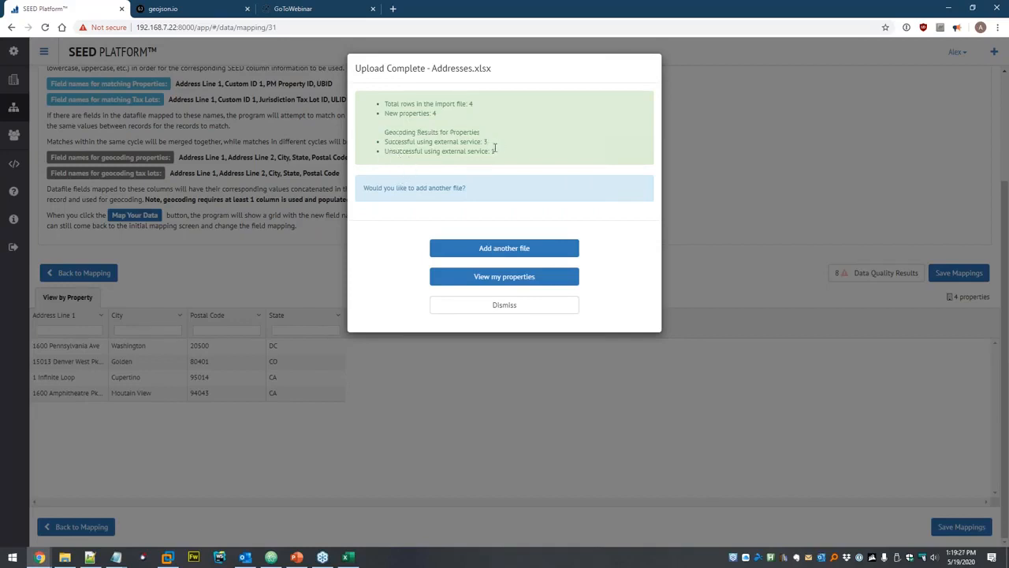
click(514, 277)
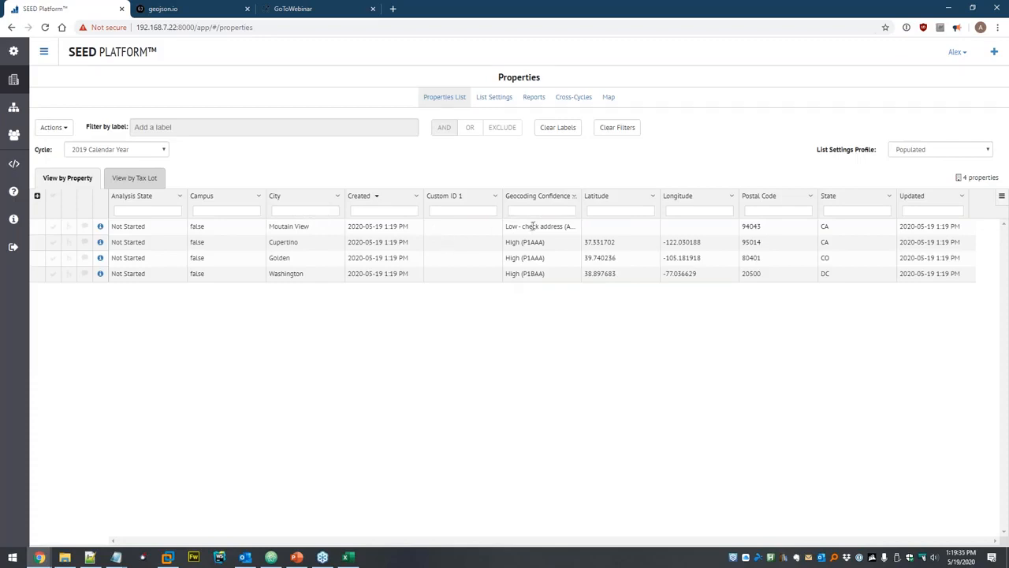
Reduce the properties table to show only the 11 populated columns.
drag(582, 195, 639, 199)
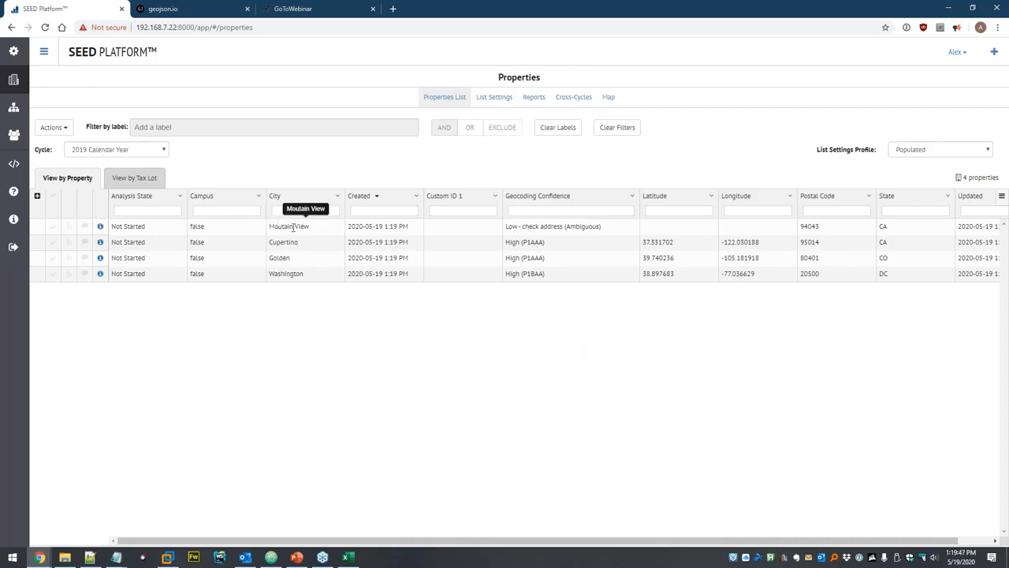
drag(813, 542, 812, 544)
click(53, 127)
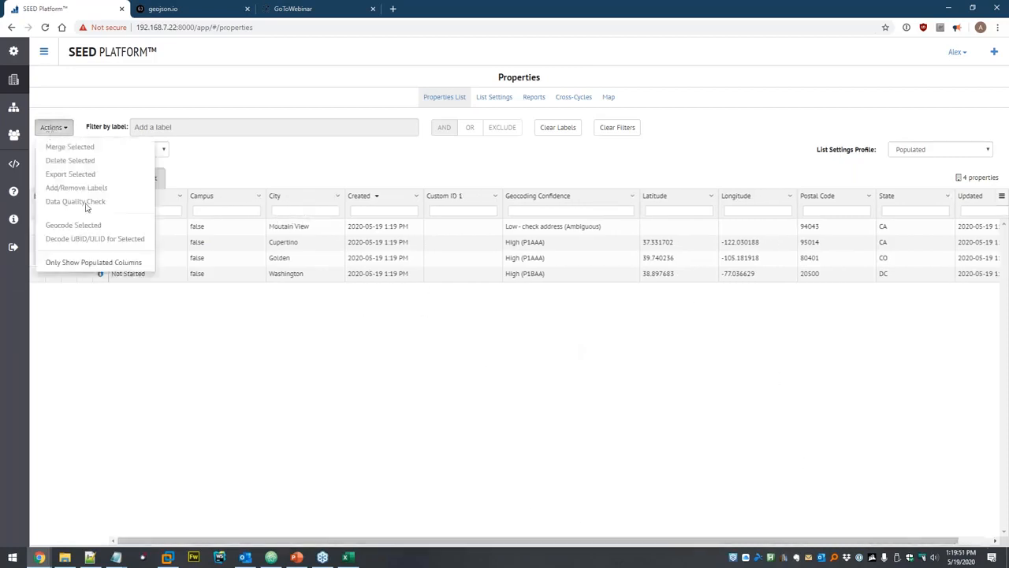
click(67, 267)
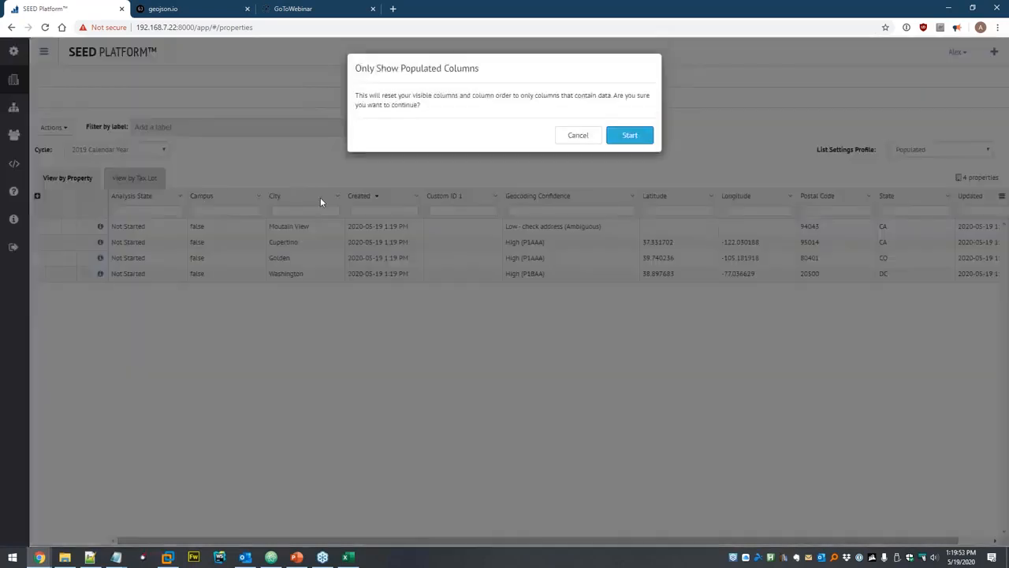
click(630, 136)
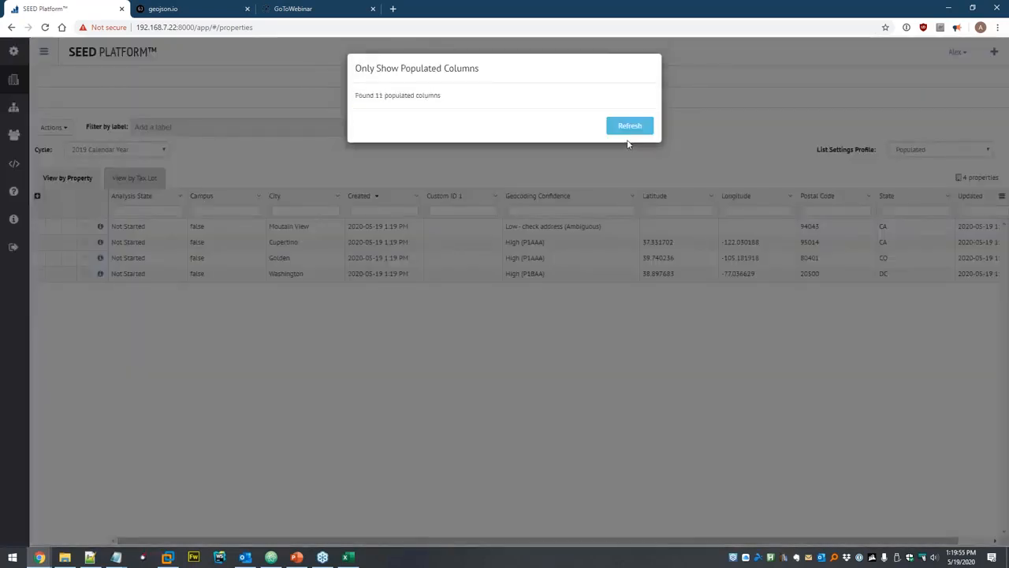
click(629, 133)
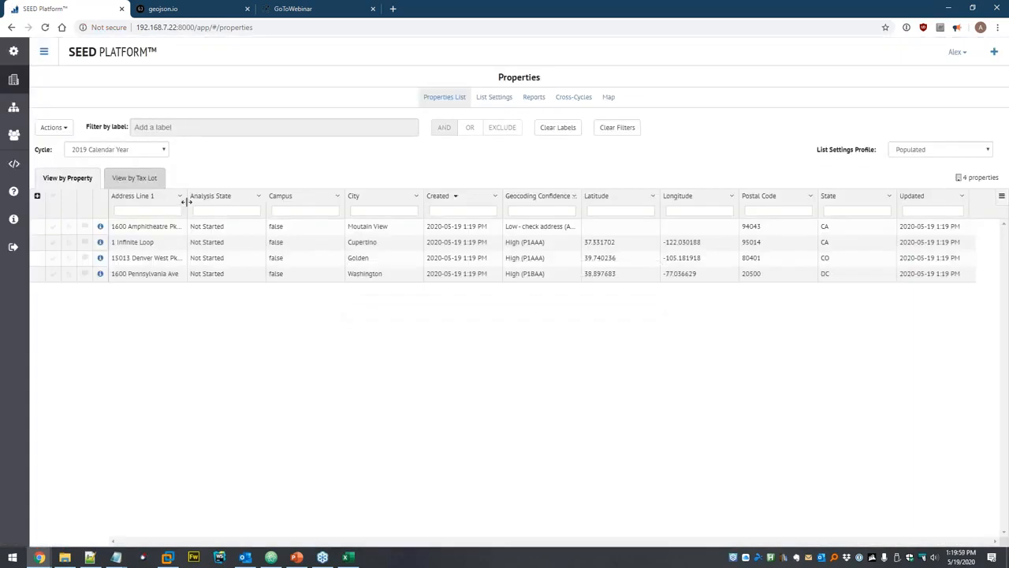
Widen the Address Line 1 column, browse the bulk actions, then view properties on the map.
drag(186, 202, 226, 199)
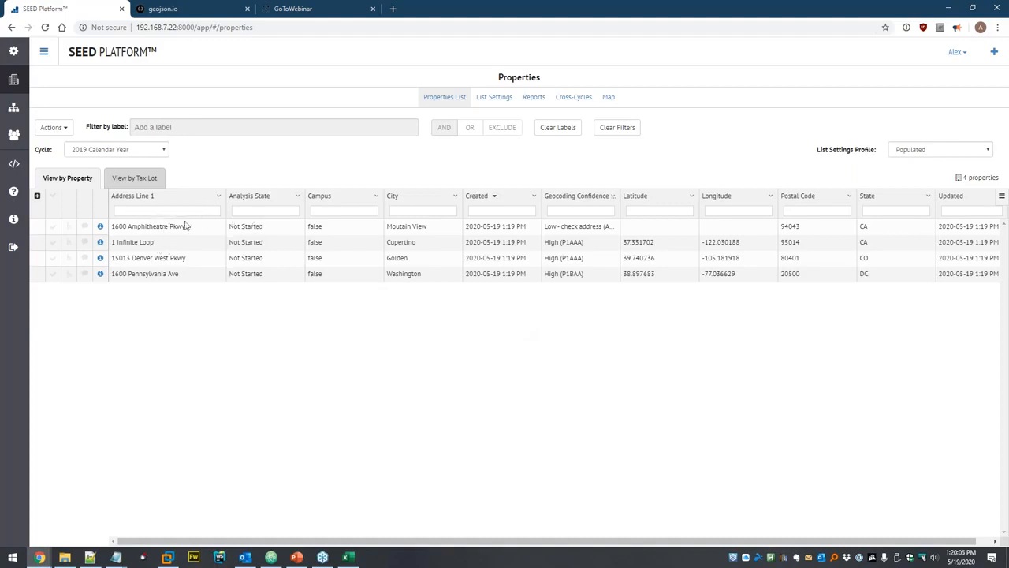
click(52, 226)
click(54, 128)
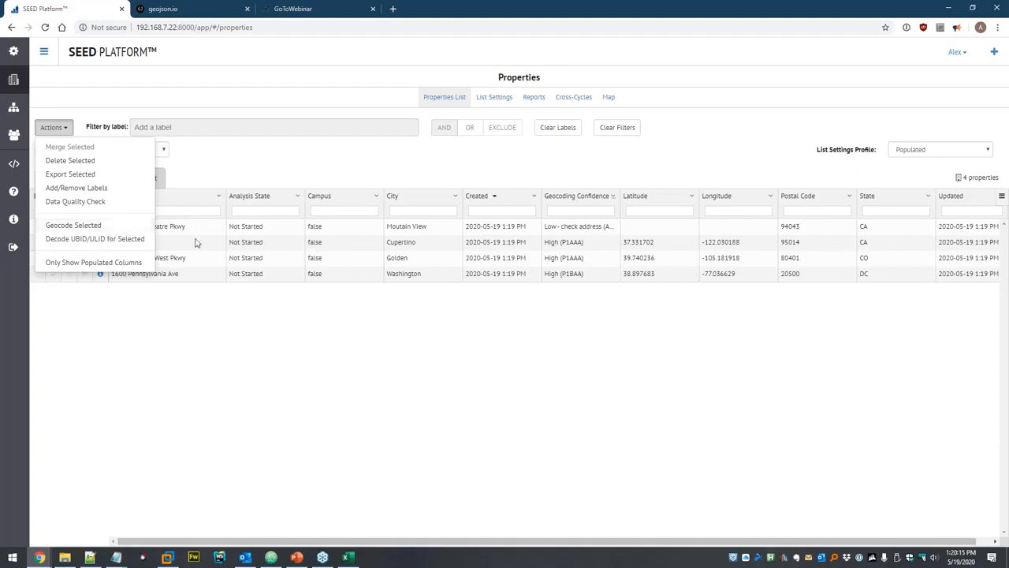
click(236, 342)
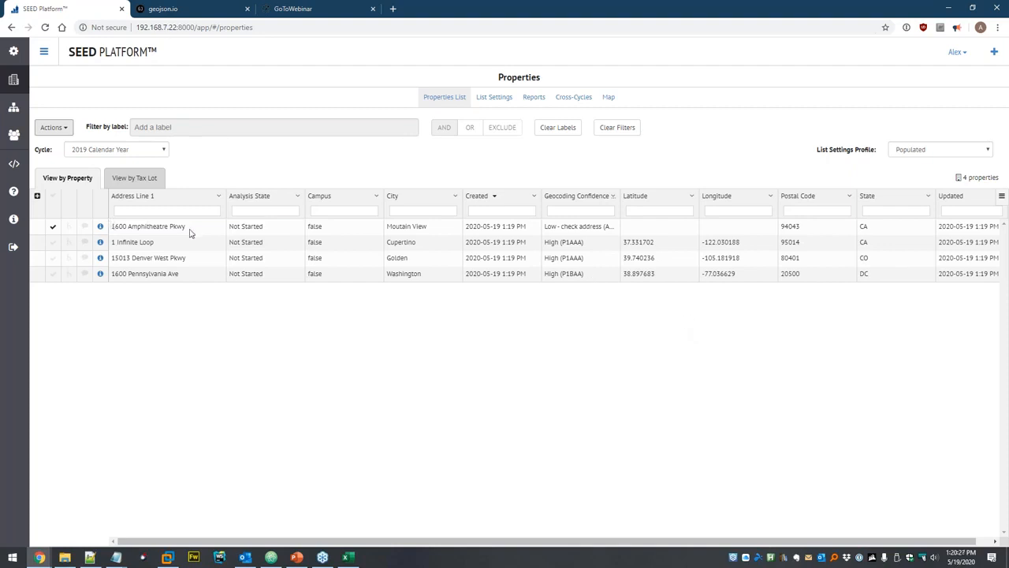
click(53, 227)
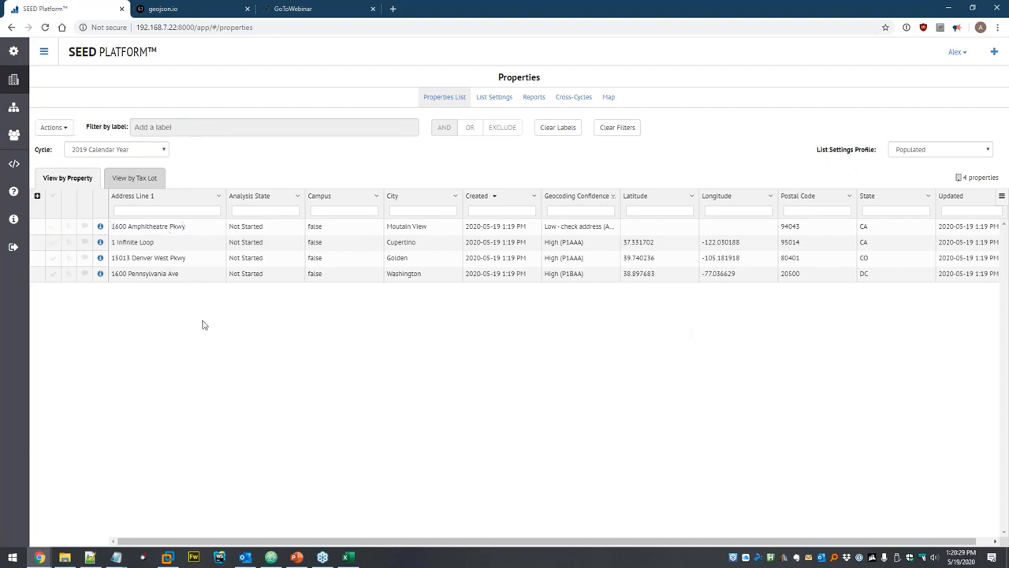
click(608, 97)
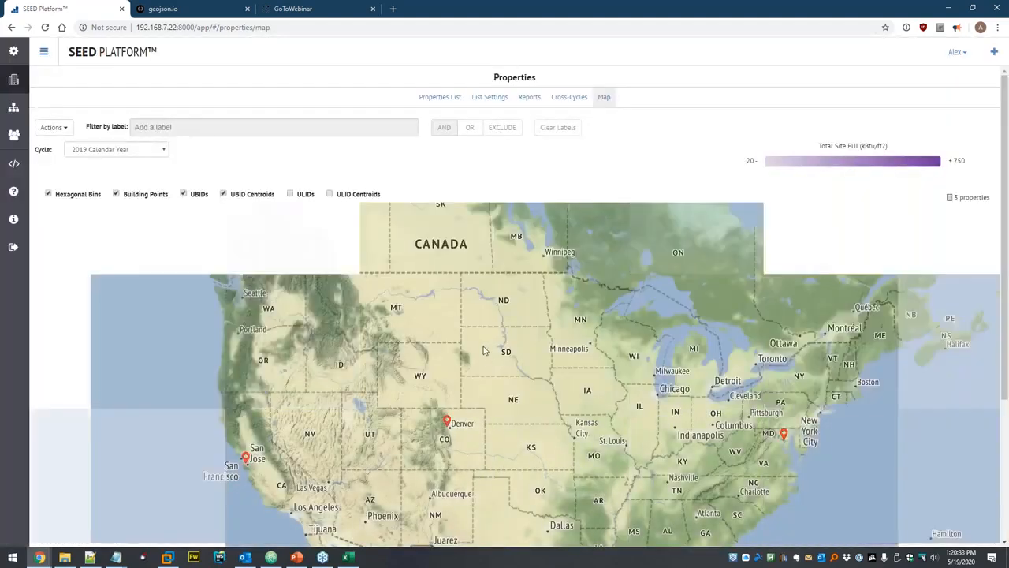
Pan the map to center the United States, then return to the Properties list.
drag(484, 425, 409, 344)
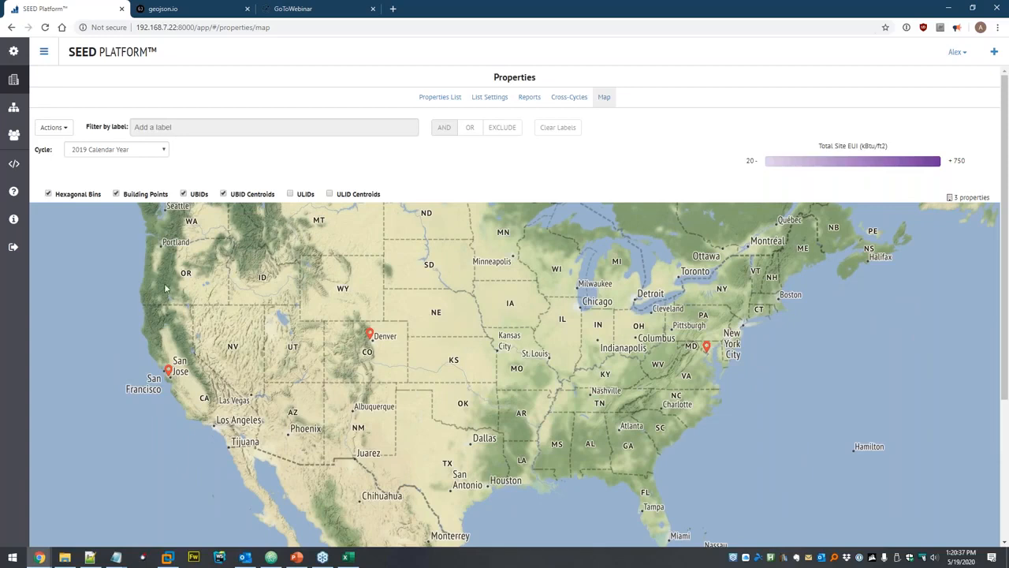
click(13, 80)
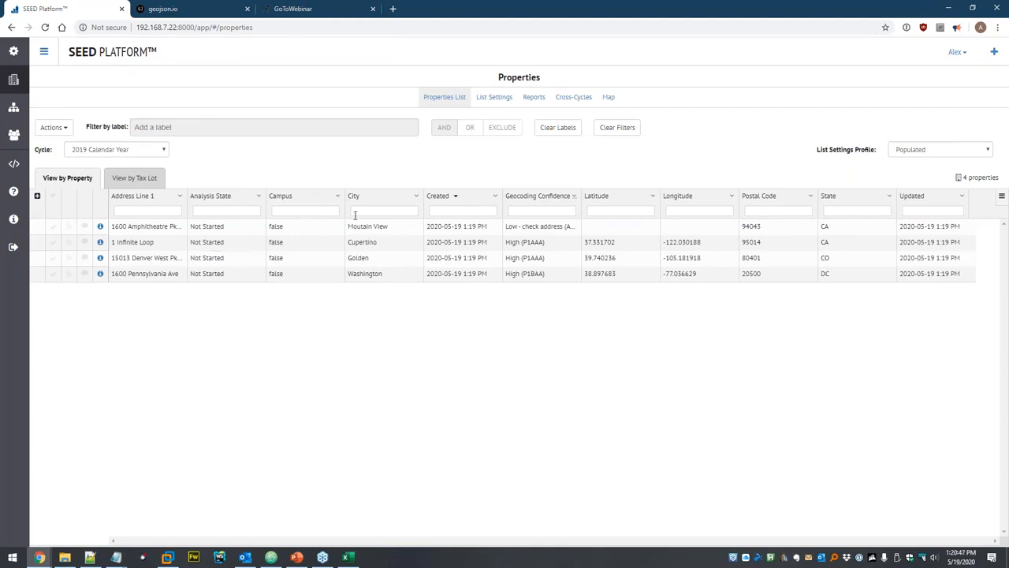
Select all four properties and start Delete Selected, then cancel the deletion.
click(53, 196)
click(47, 129)
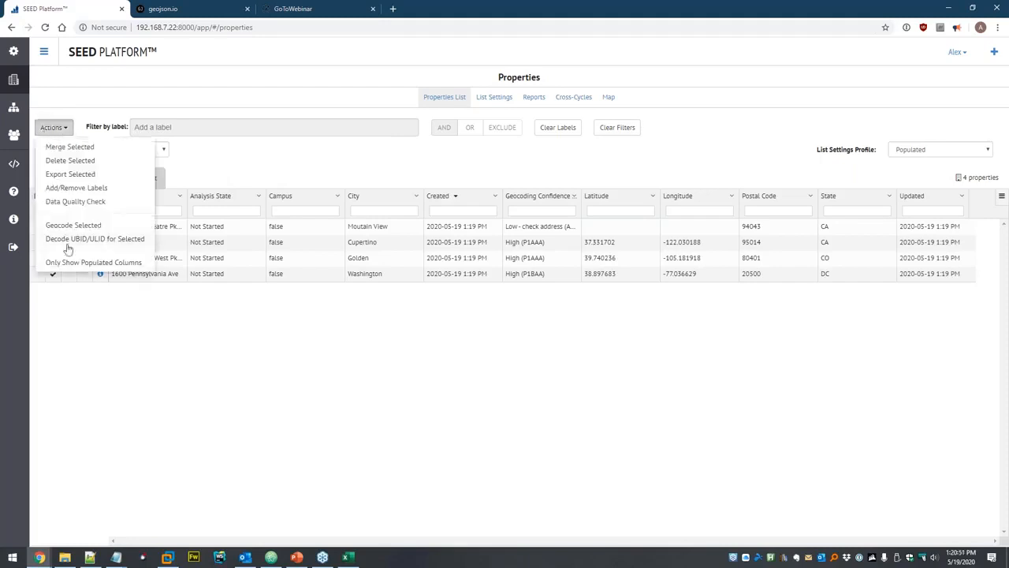
click(69, 160)
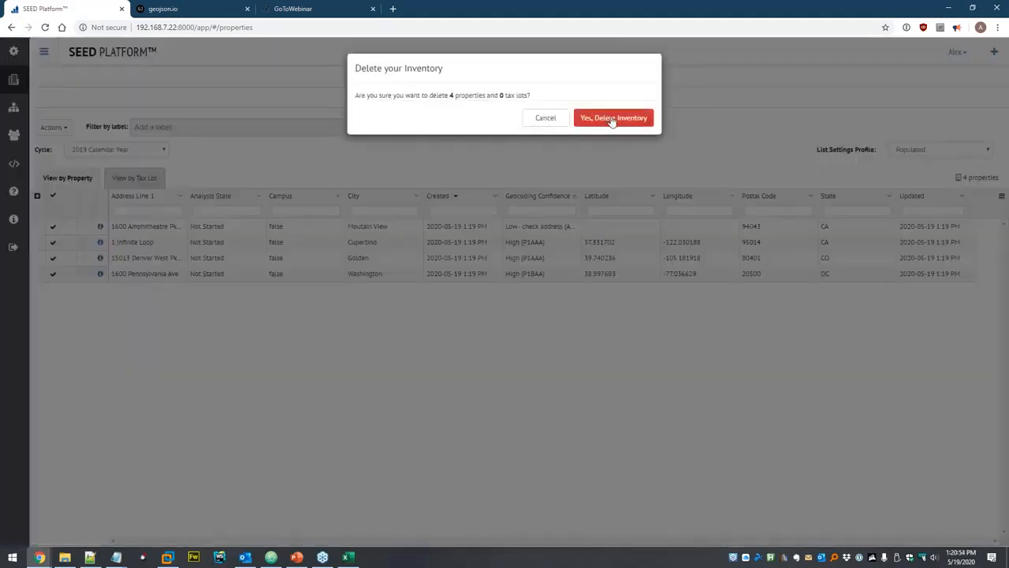
click(546, 122)
click(54, 129)
click(190, 163)
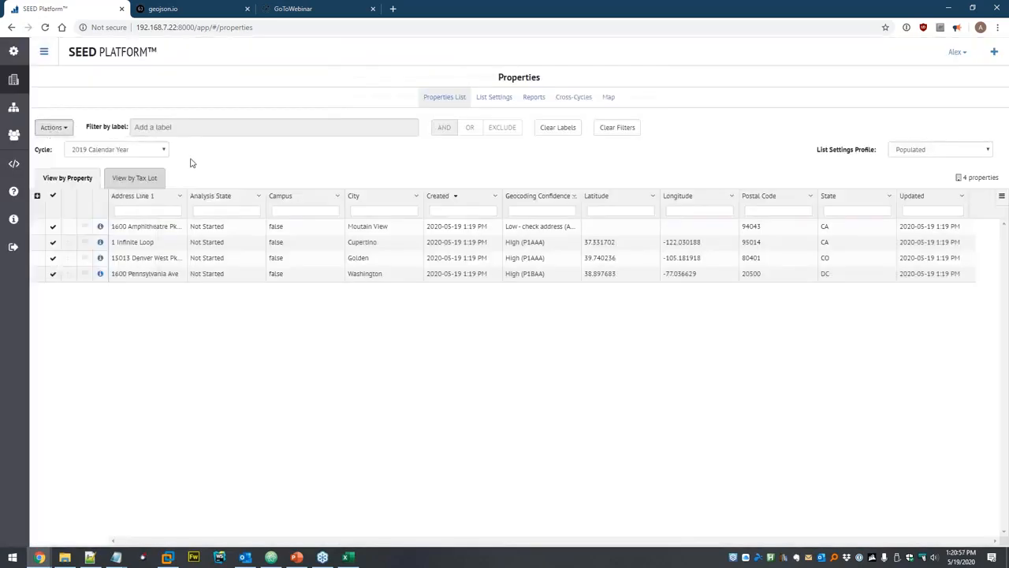
Export the selected properties as GeoJSON file Output and open the download.
click(54, 127)
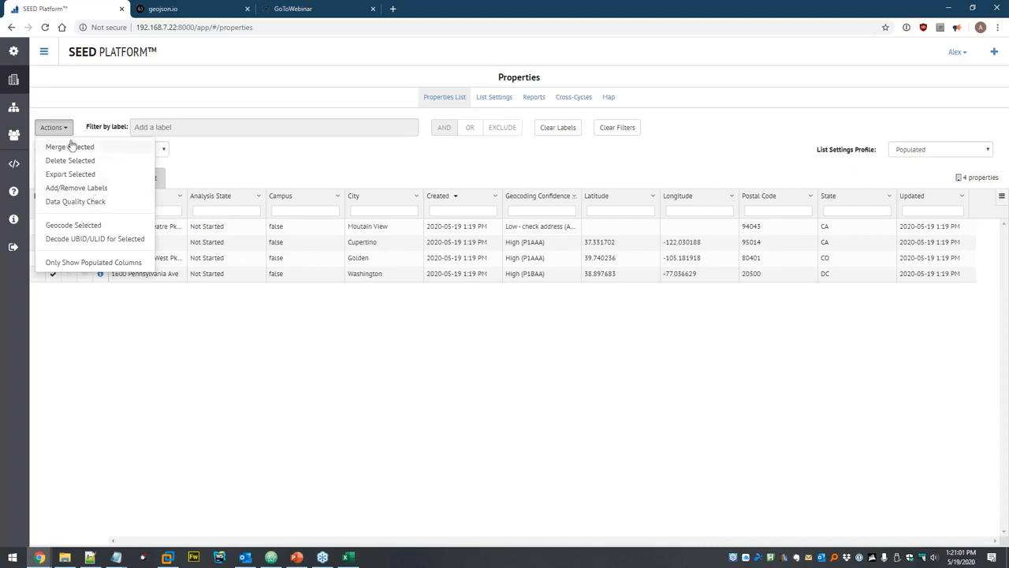
click(89, 177)
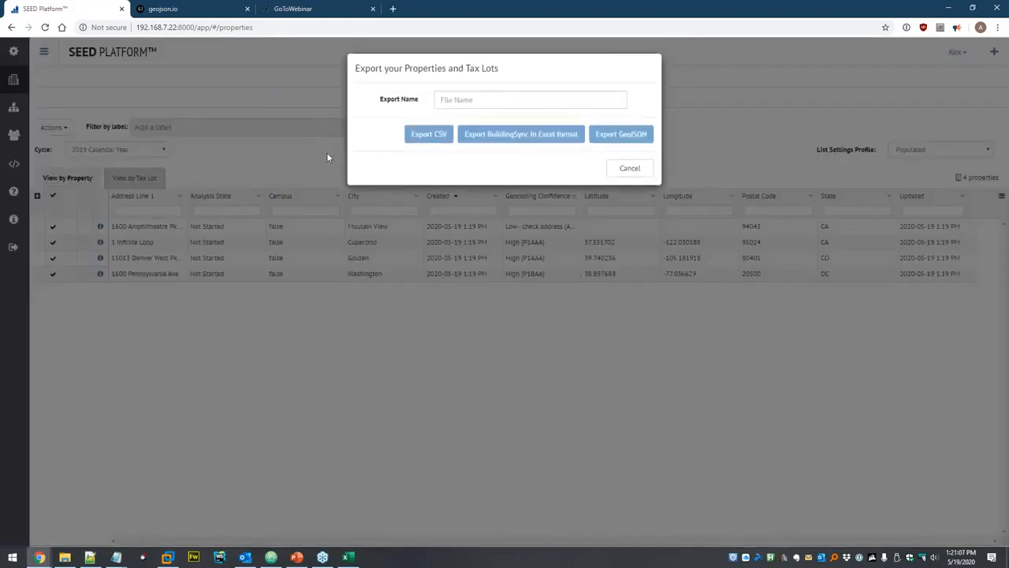
click(470, 100)
text(Dit)
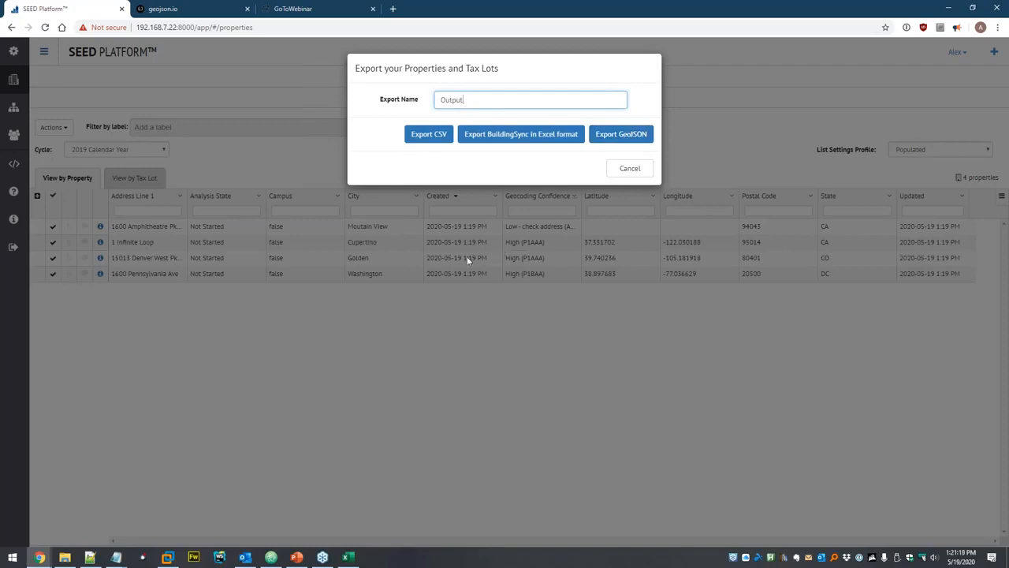
click(638, 139)
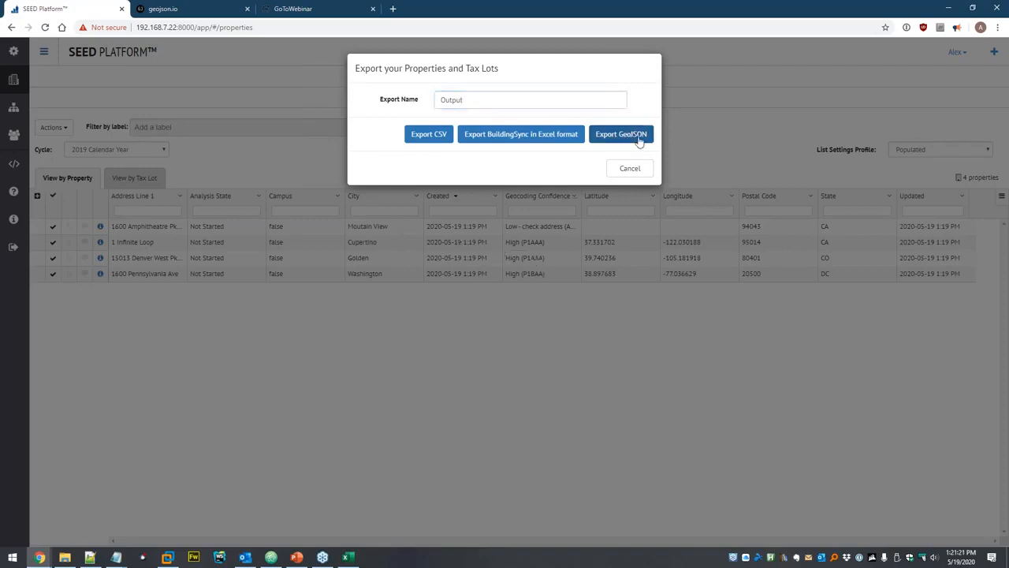
click(74, 534)
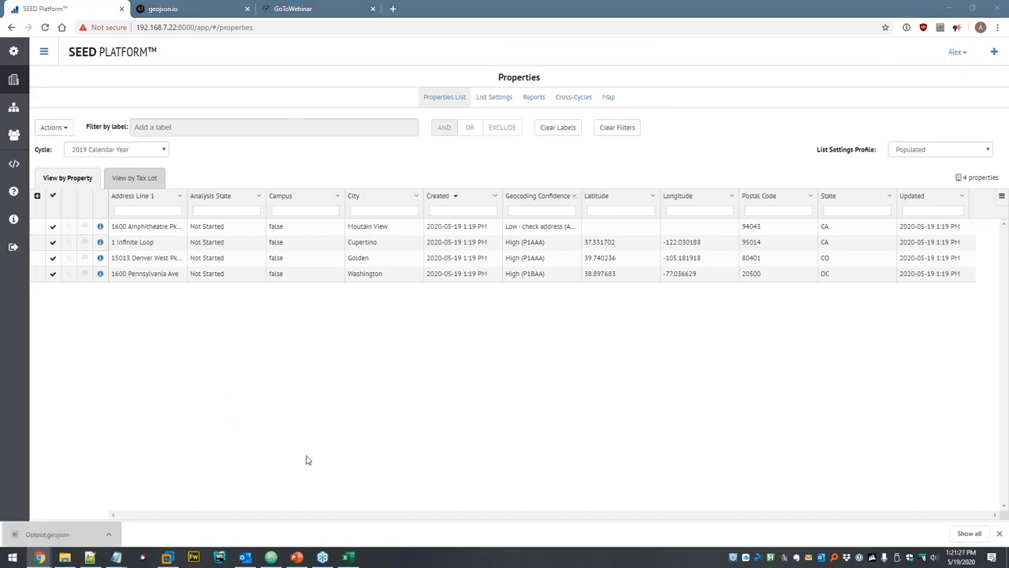
Maximize Output.geojson in Atom, scroll through its Point features, then close it and minimize Atom.
click(271, 557)
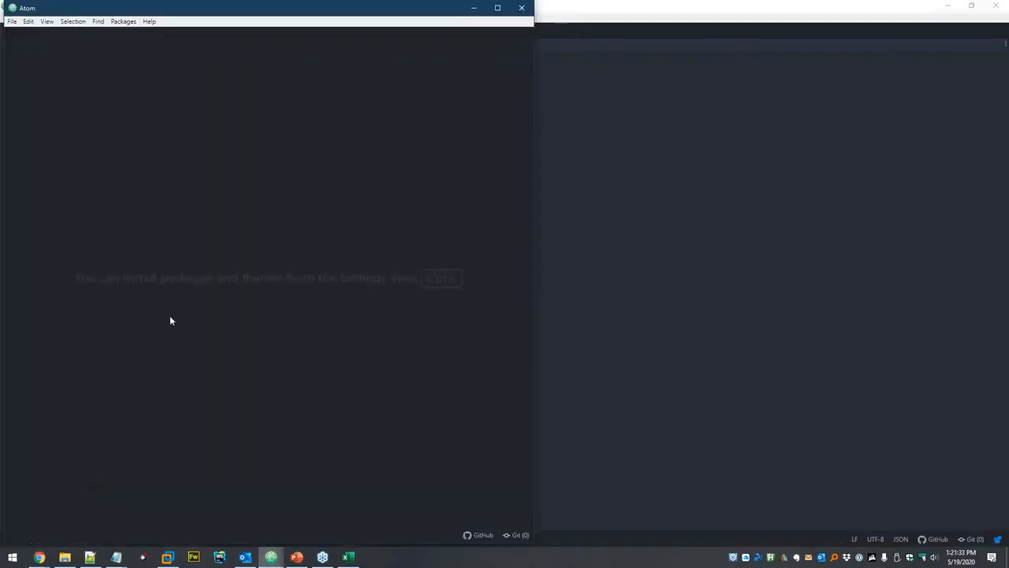
drag(180, 10, 387, 40)
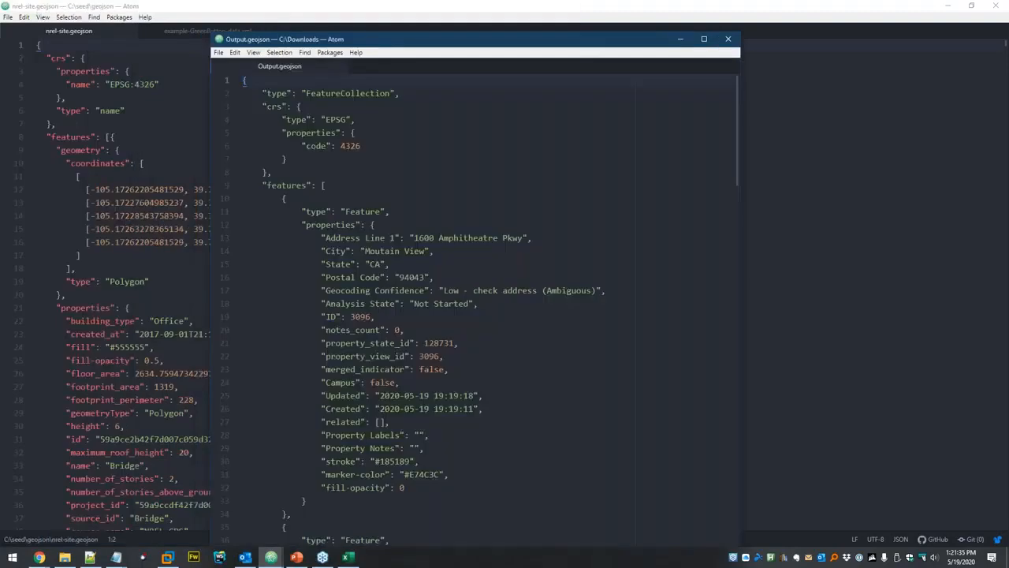
key(super+Up)
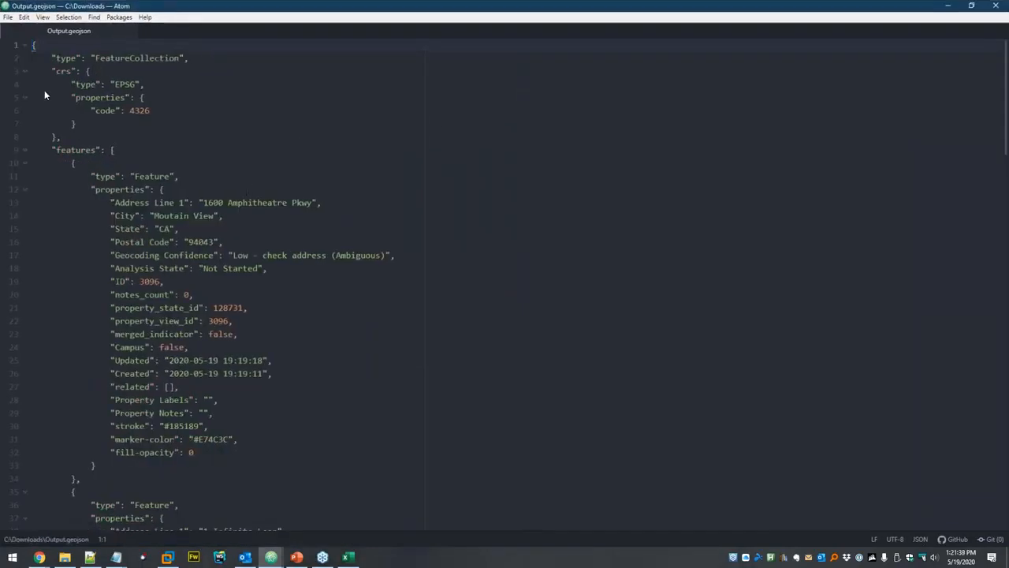
scroll(166, 234, down, 20)
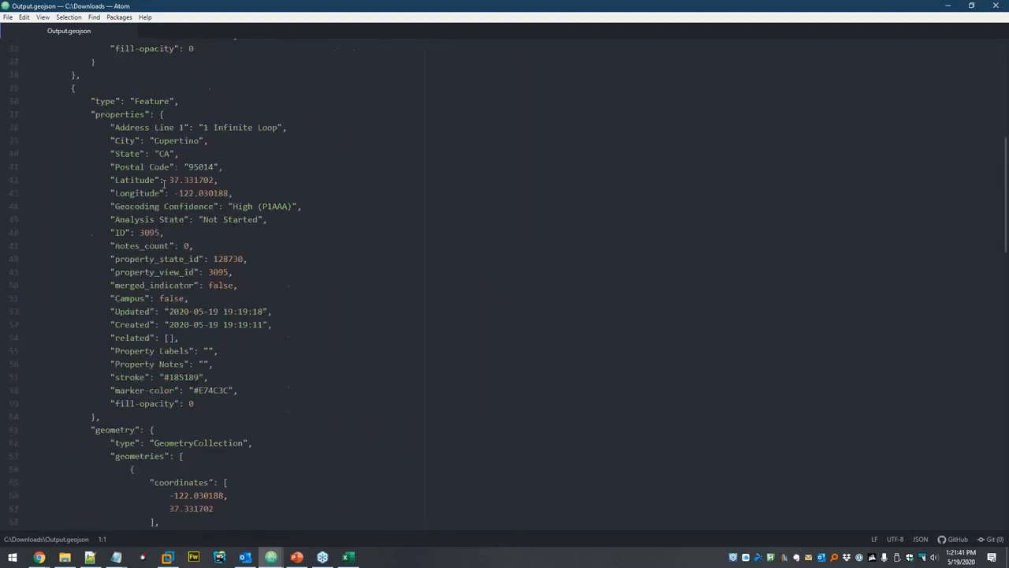
scroll(171, 183, down, 13)
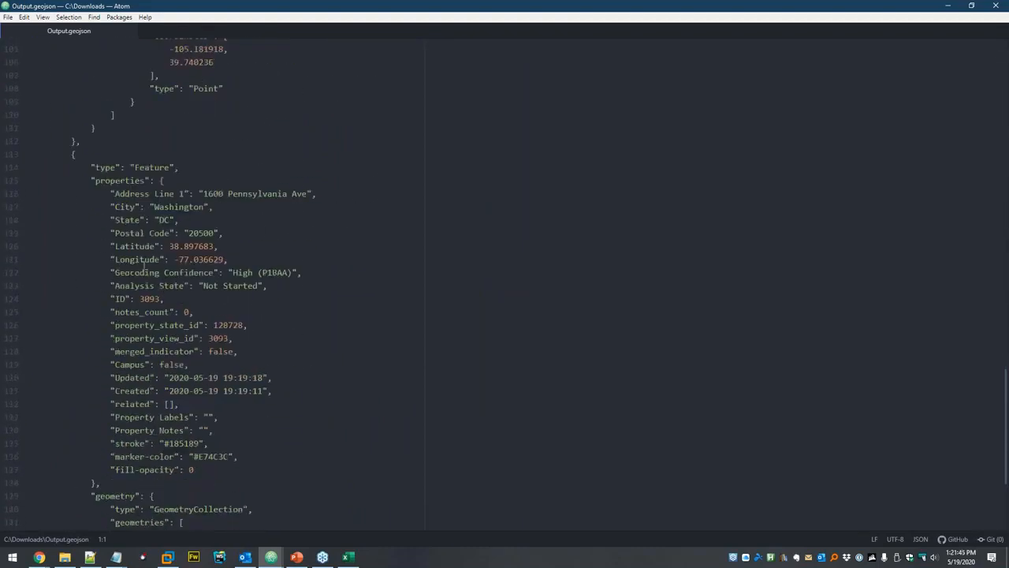
scroll(197, 245, down, 3)
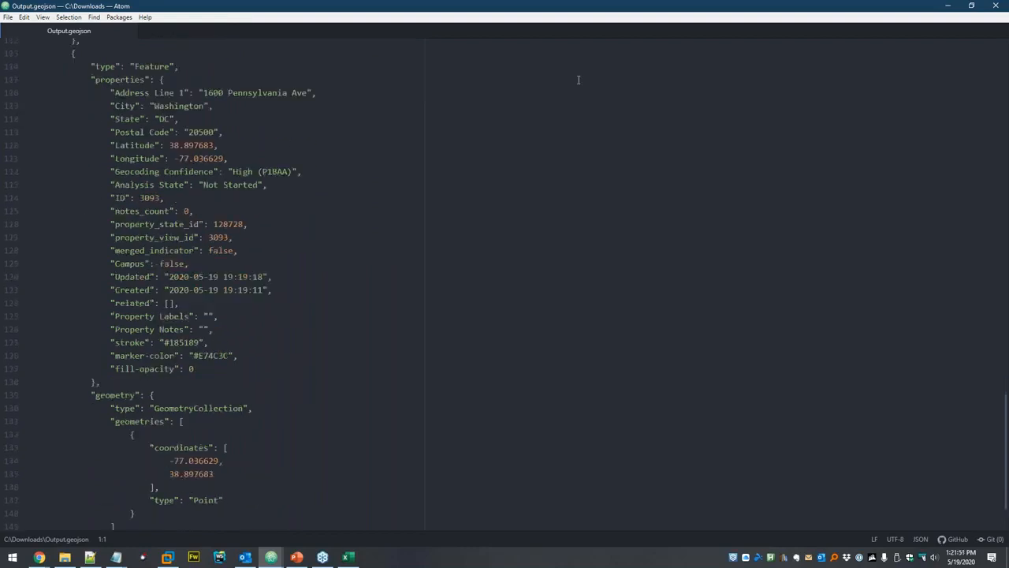
click(995, 6)
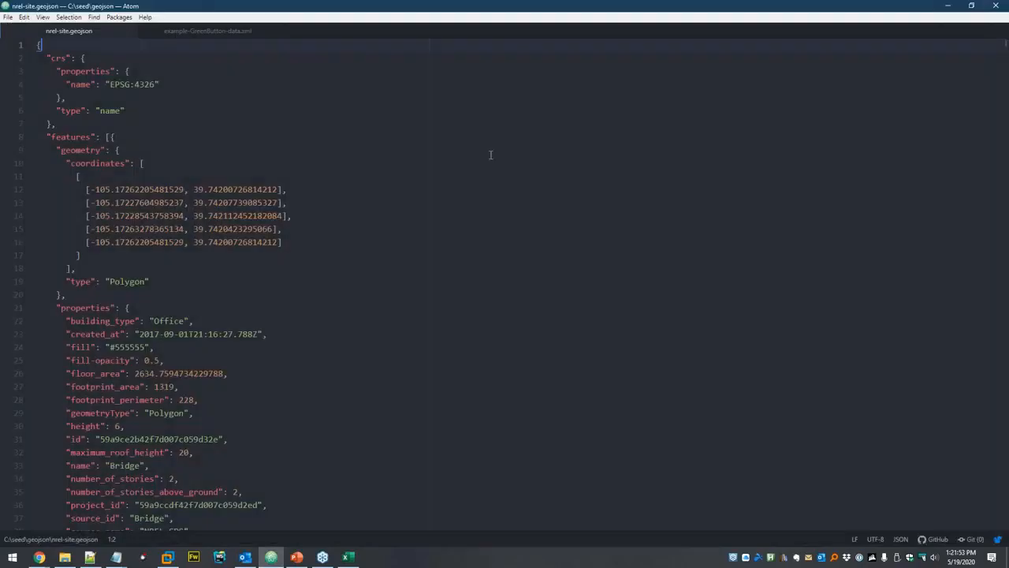
click(951, 6)
Export the four properties as CSV named output and open output.csv in Excel.
click(49, 127)
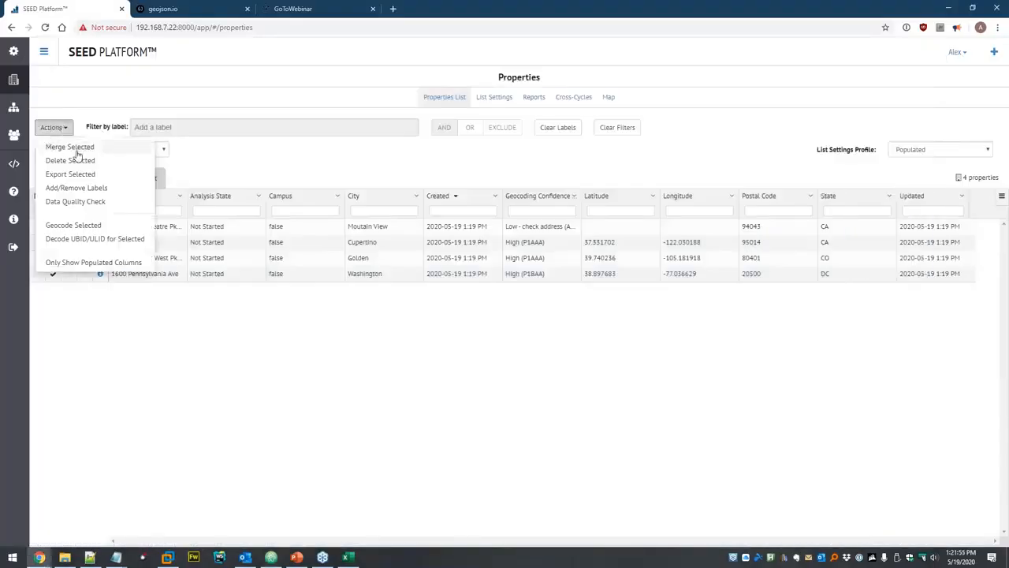
click(73, 174)
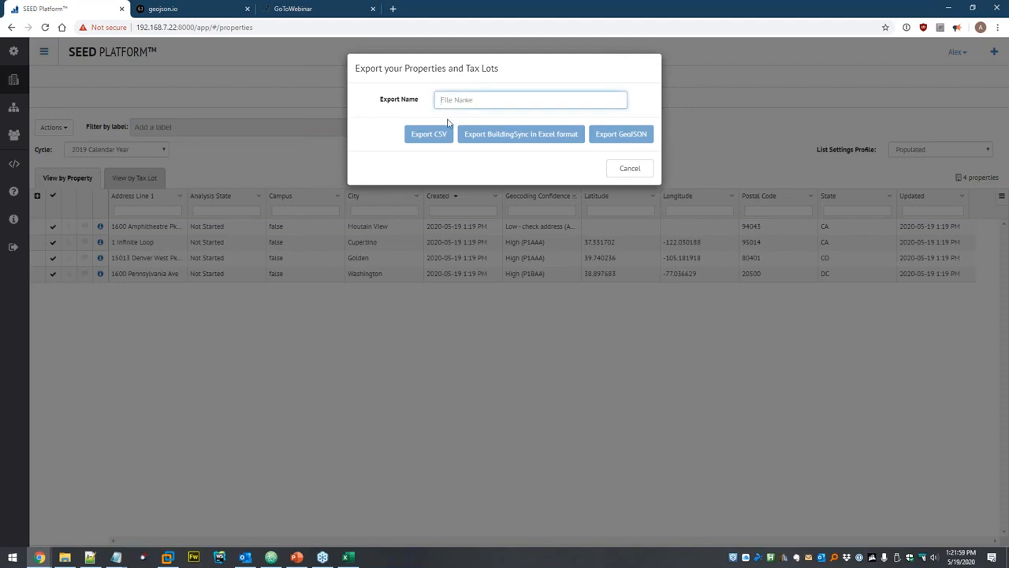
text(output)
click(436, 134)
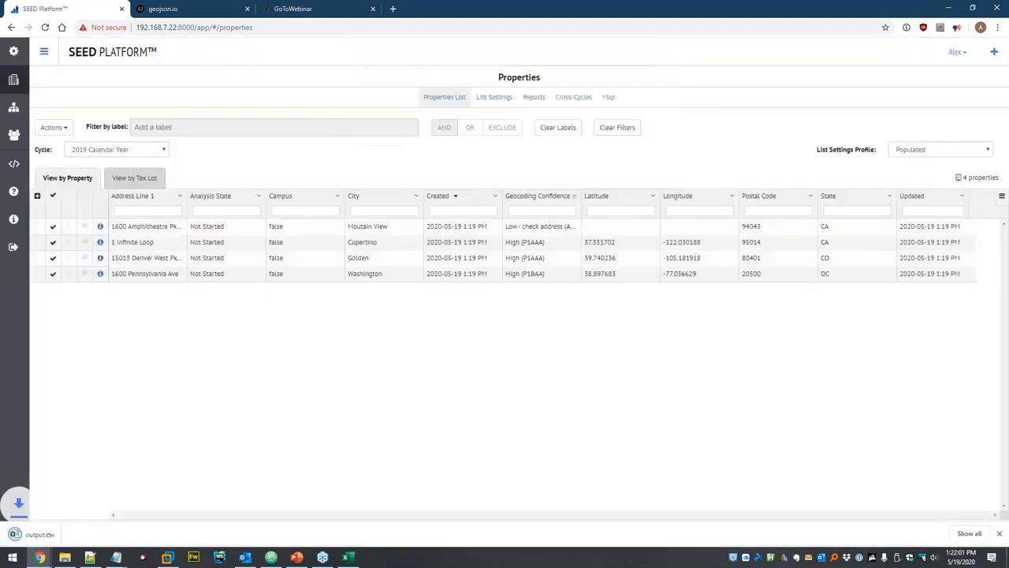
click(68, 540)
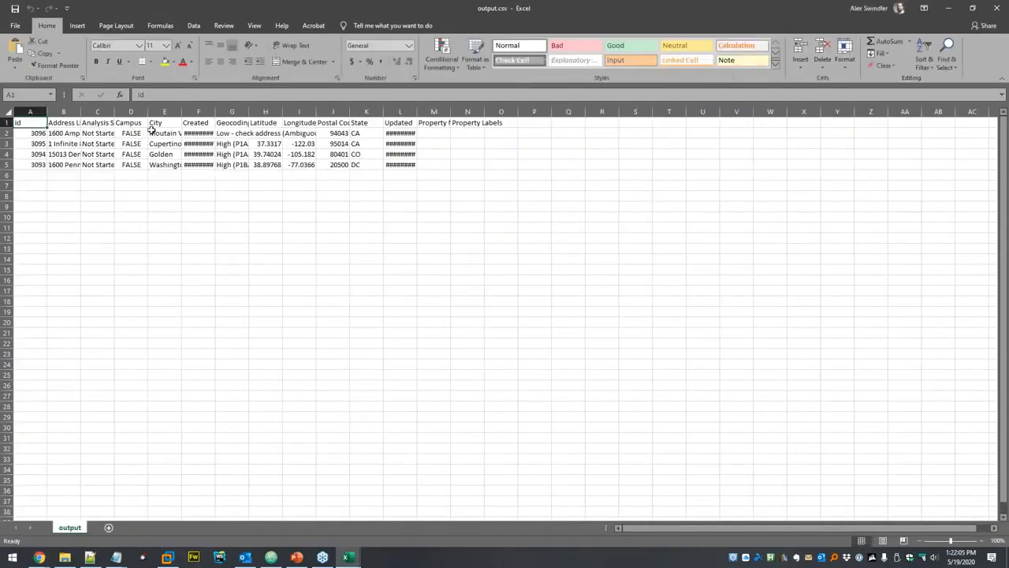
Autofit columns F, L and M in output.csv and inspect the Latitude and Longitude values.
double_click(216, 113)
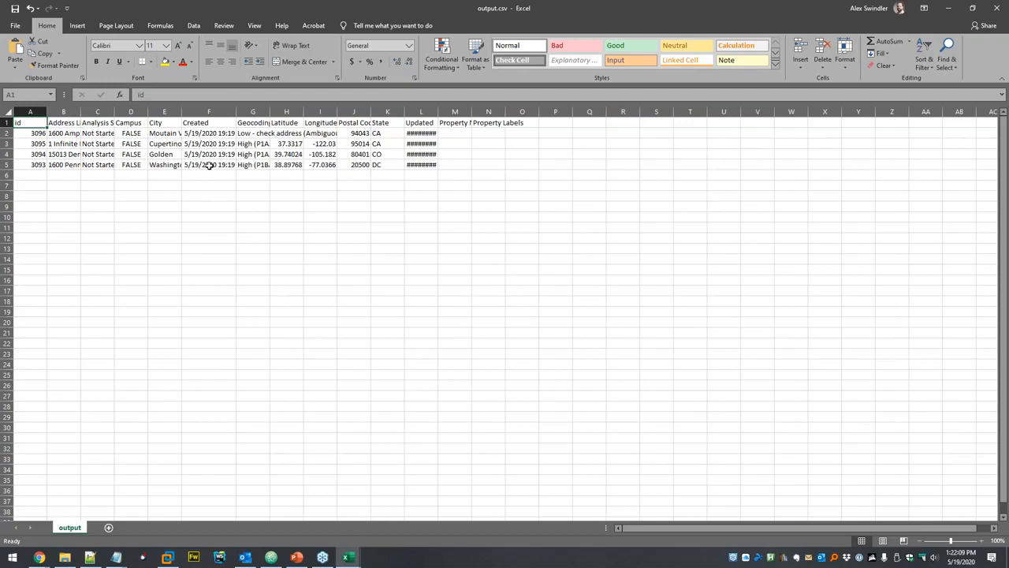
double_click(437, 112)
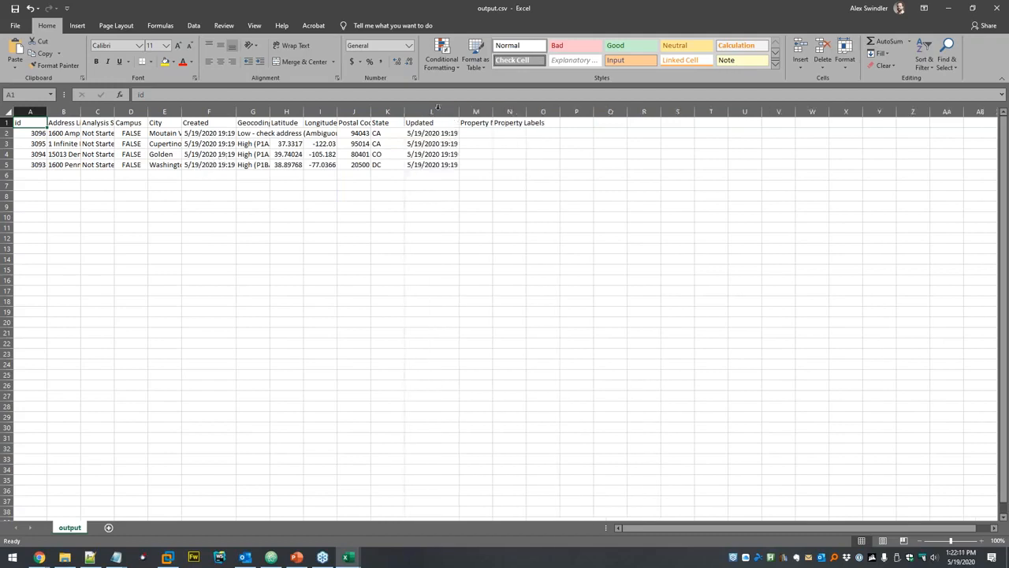
click(505, 132)
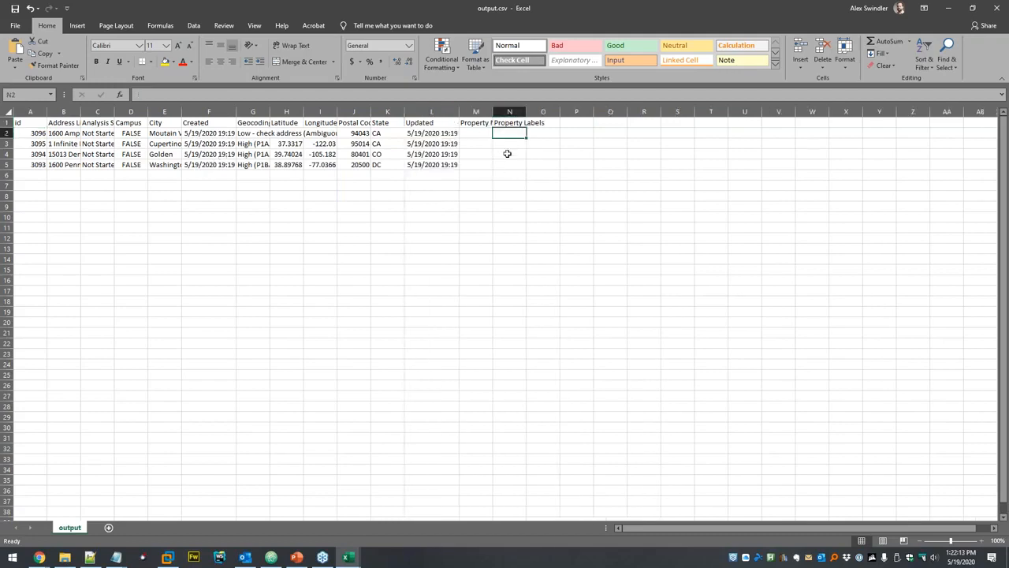
double_click(494, 112)
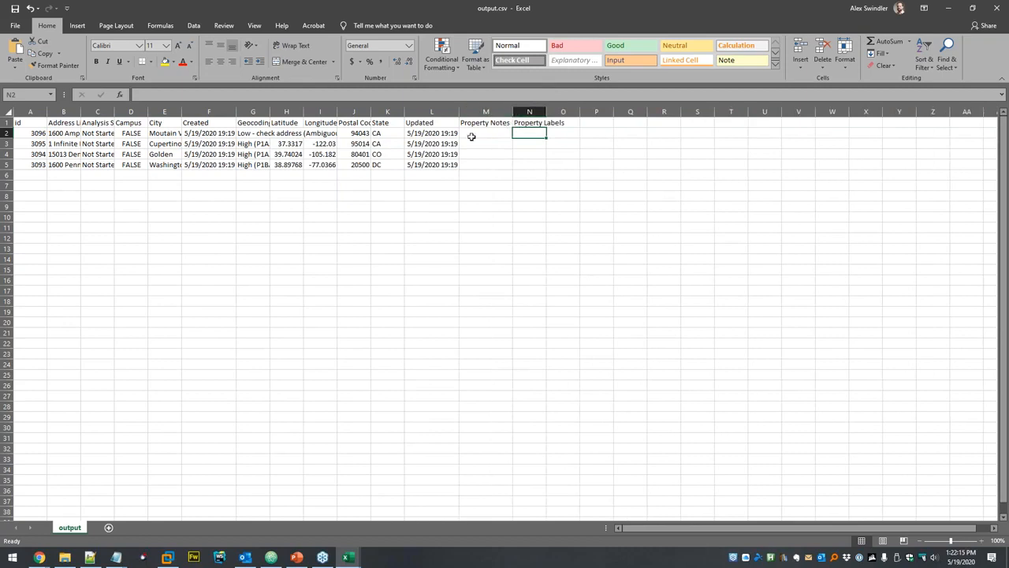
drag(286, 112, 325, 115)
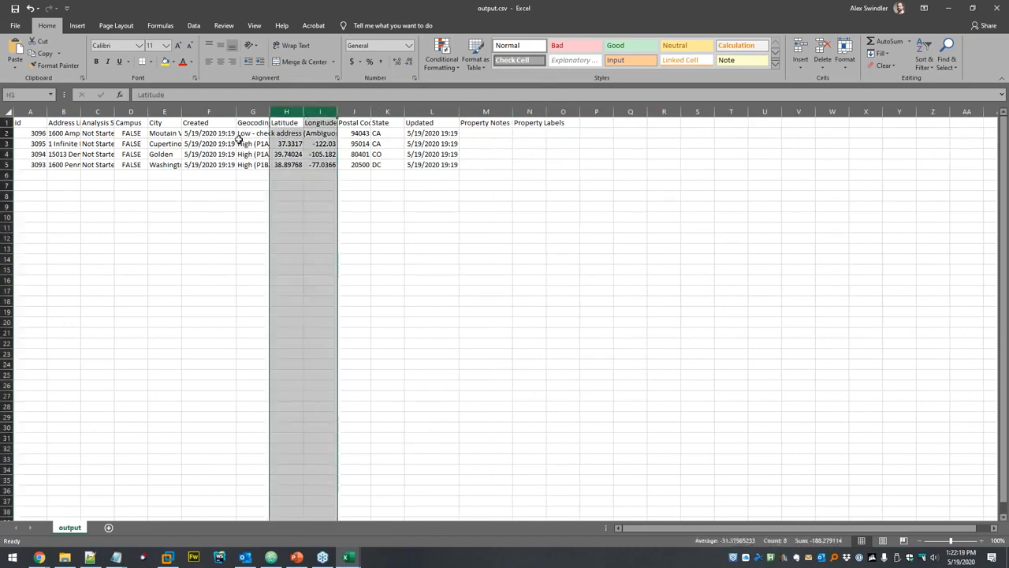
click(307, 145)
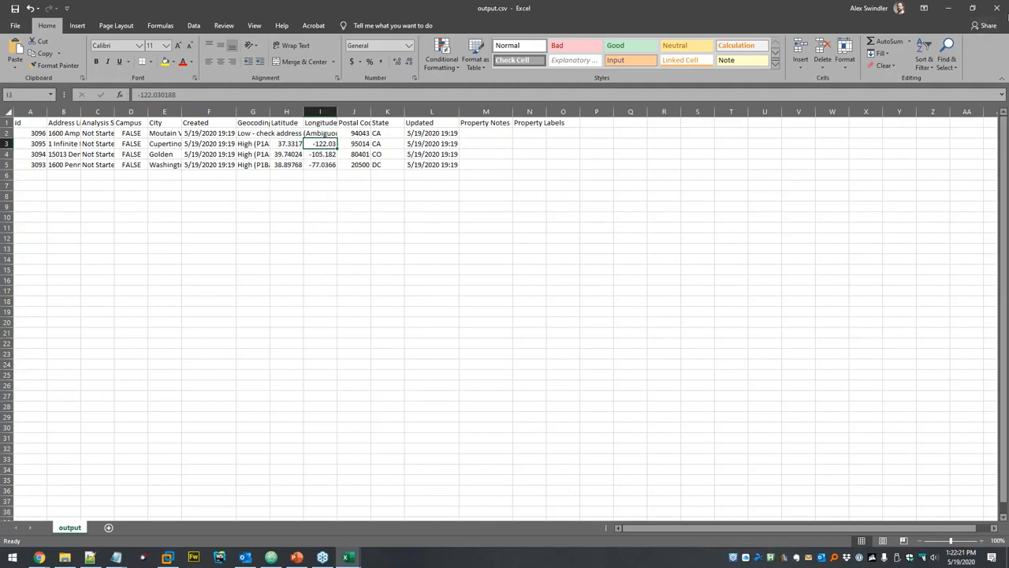
Close output.csv saving changes, then close the Zip Codes workbook and Excel.
click(998, 8)
click(461, 290)
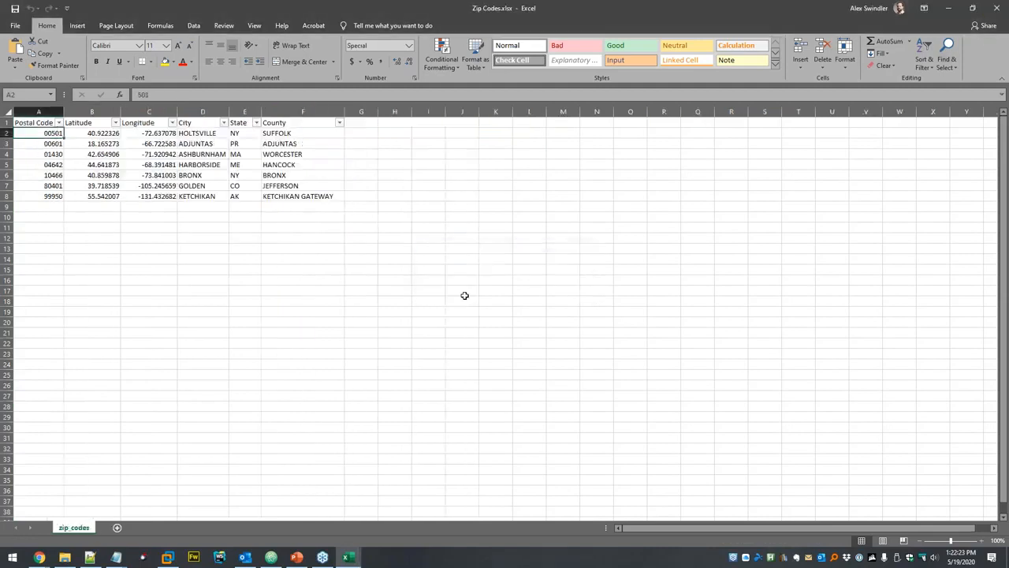
click(998, 9)
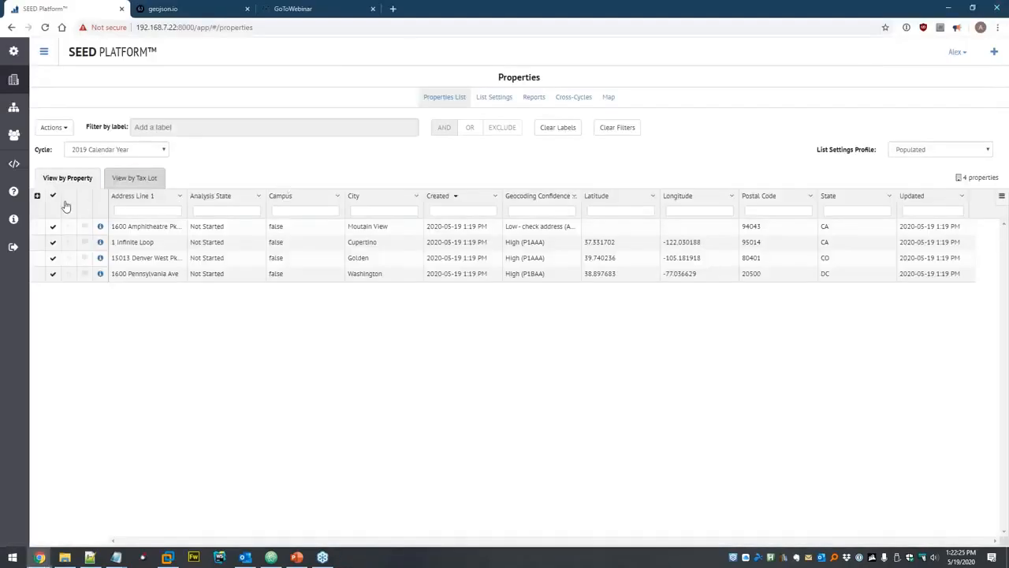
Delete all four selected properties and dismiss the success message.
click(53, 127)
click(72, 161)
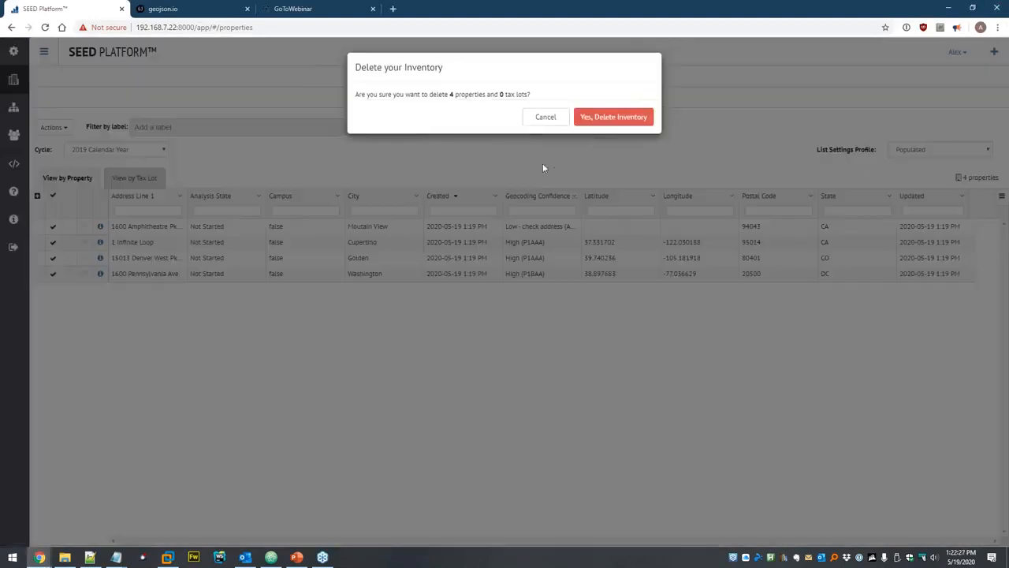
click(640, 119)
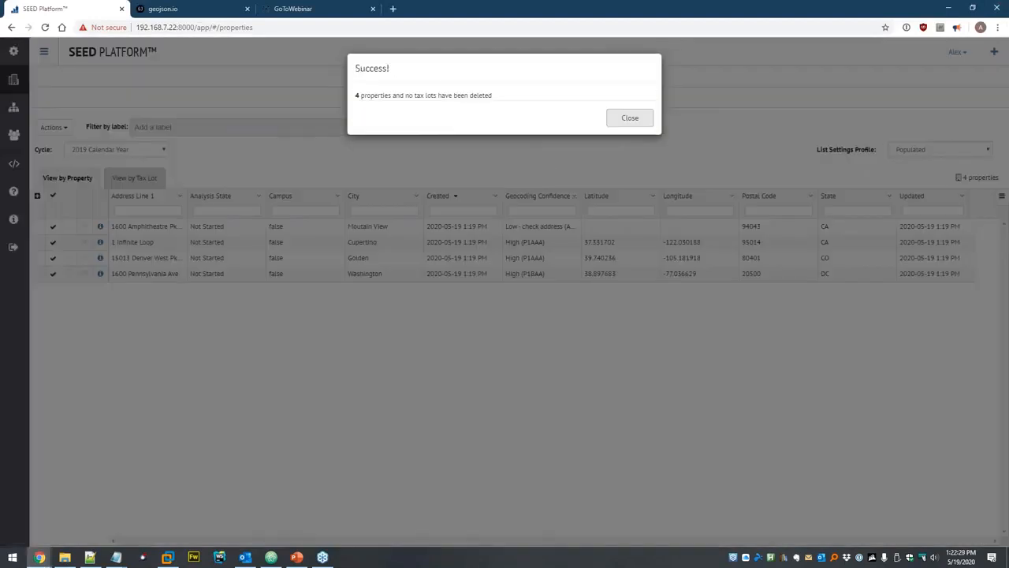
click(632, 120)
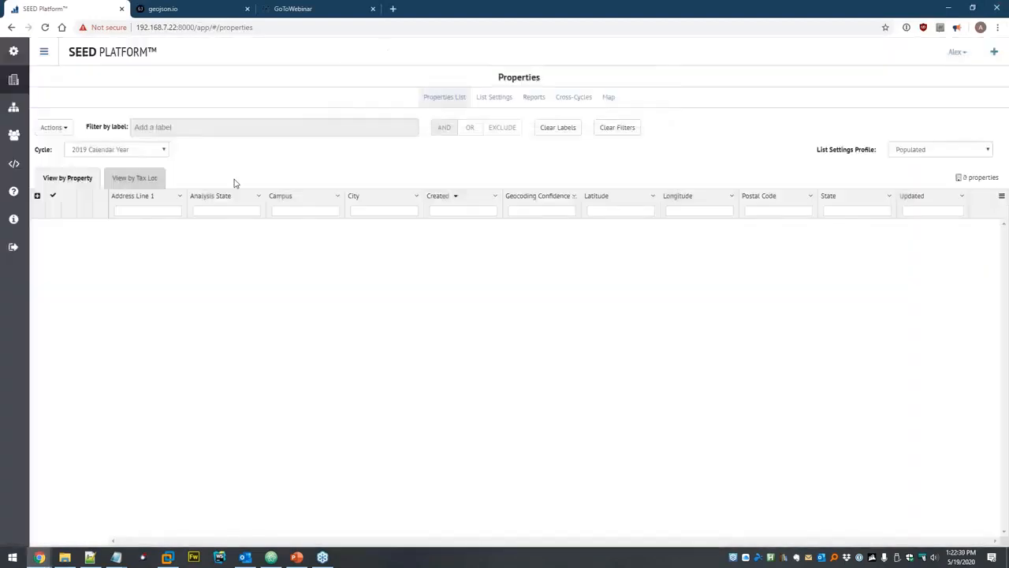
Delete Addresses.xlsx from the dataset and bring up the add-more-data-files dialog.
click(13, 107)
click(43, 115)
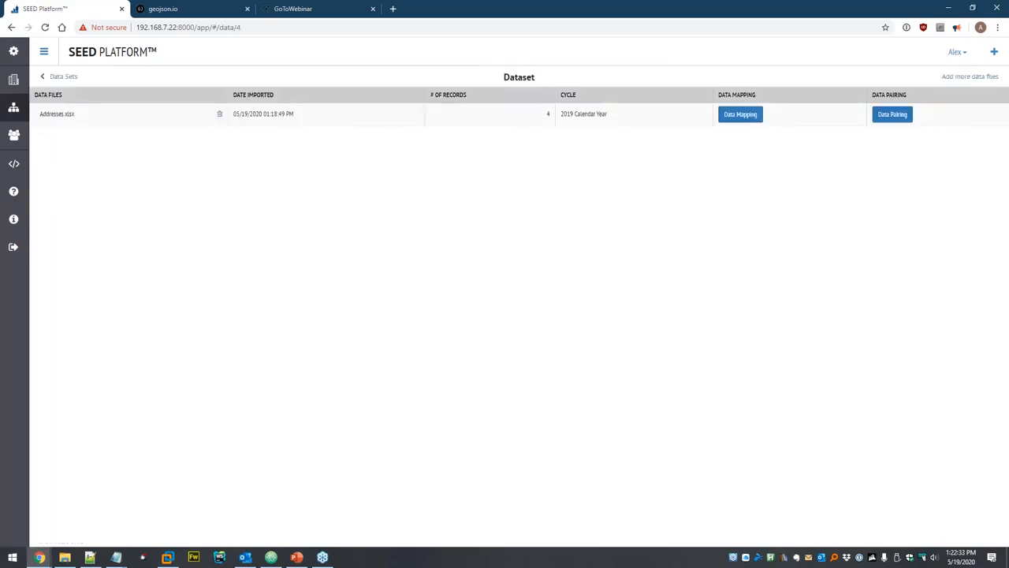
click(219, 114)
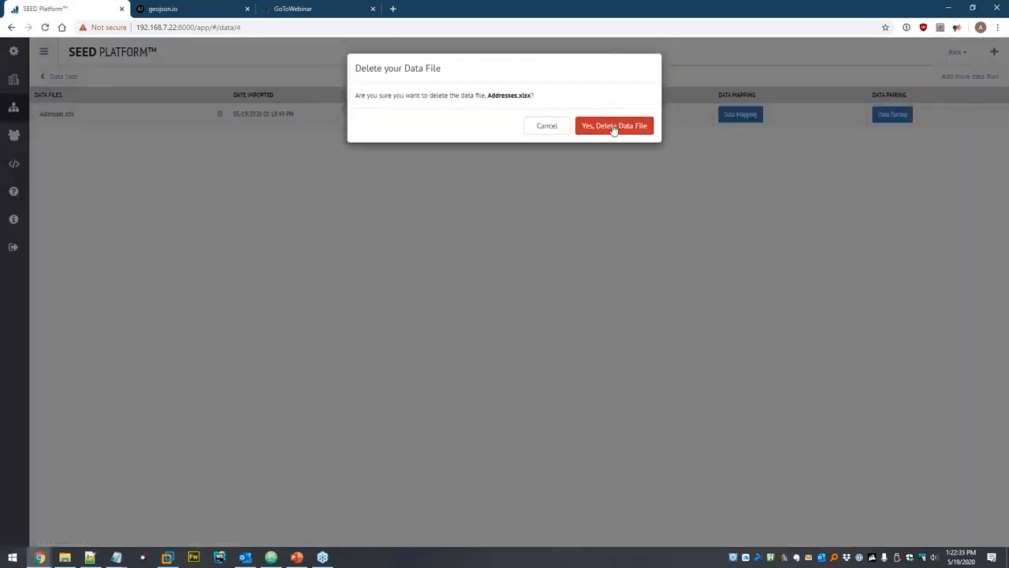
click(613, 123)
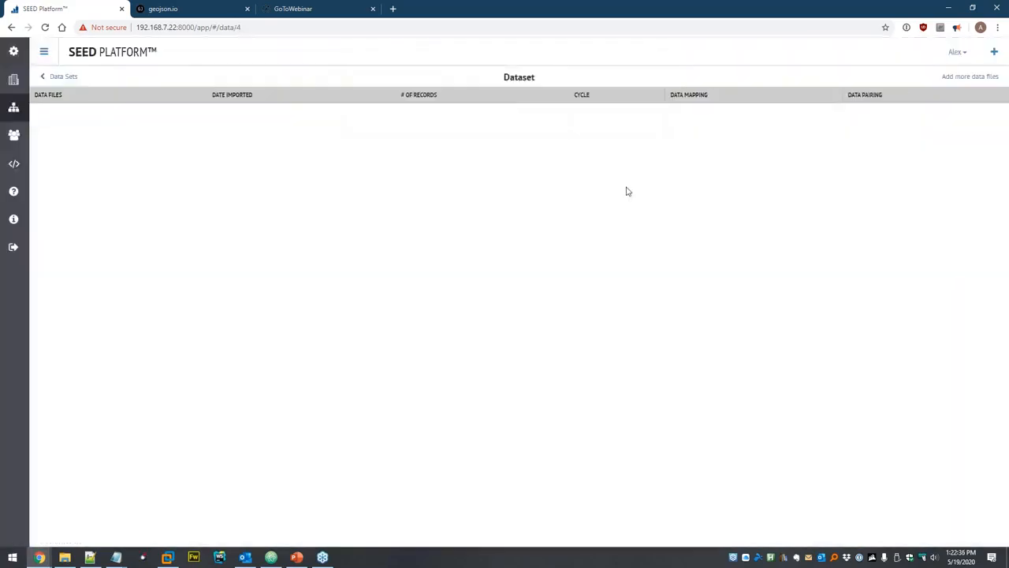
click(966, 78)
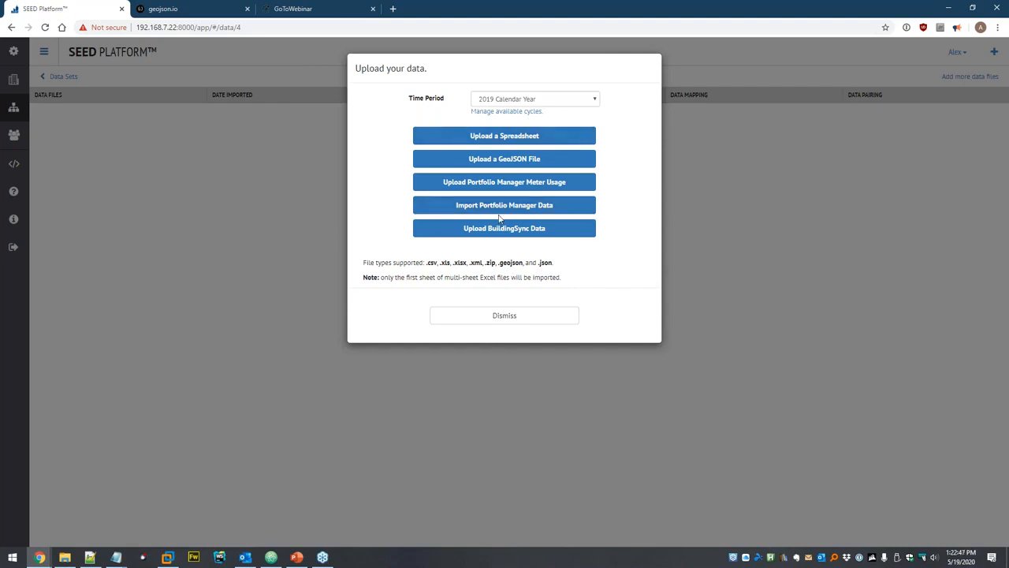
Start a Portfolio Manager import and paste in the account username and password.
click(440, 210)
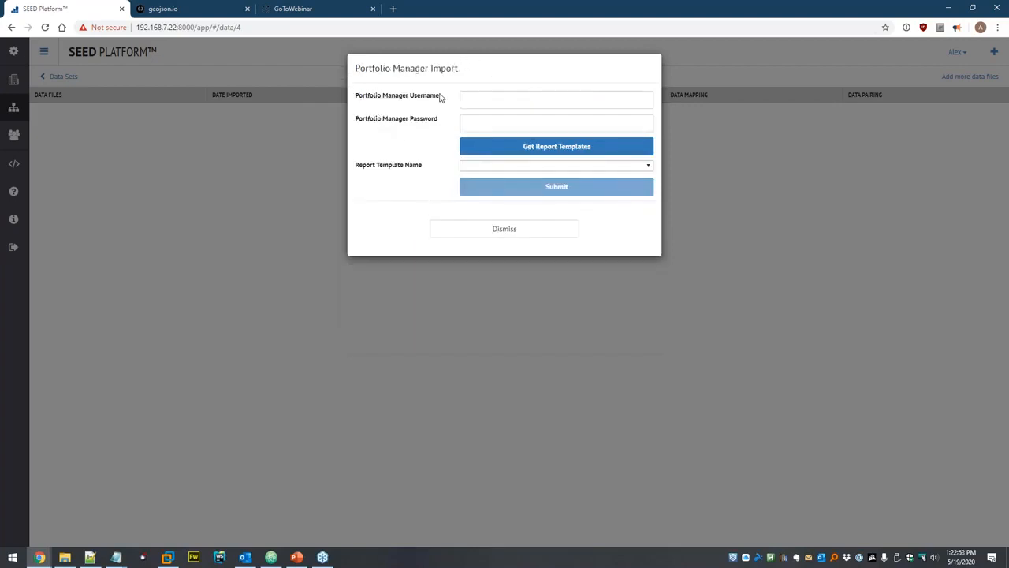
click(507, 99)
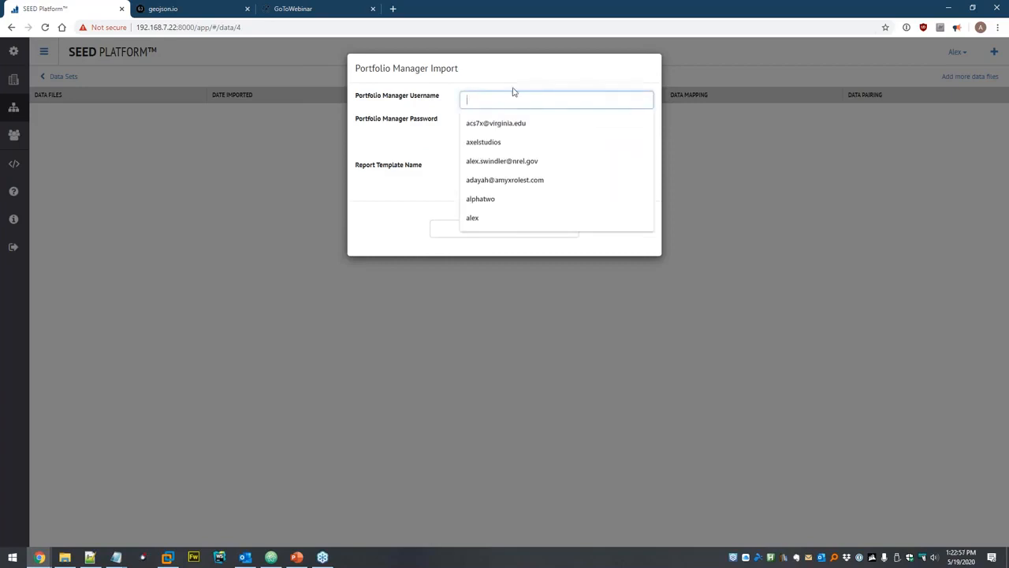
text(SEED_City_Test)
key(Tab)
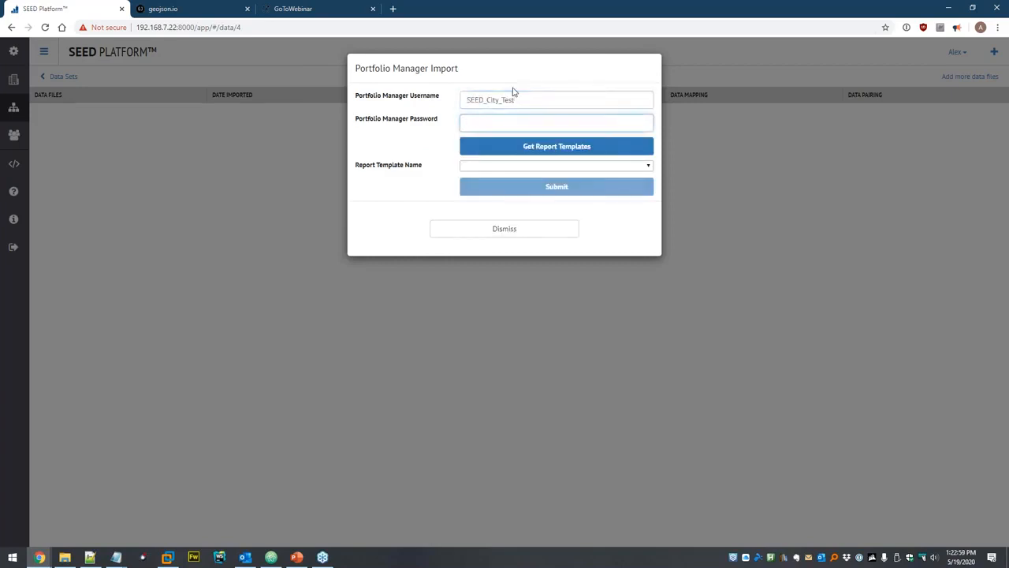
key(ctrl+v)
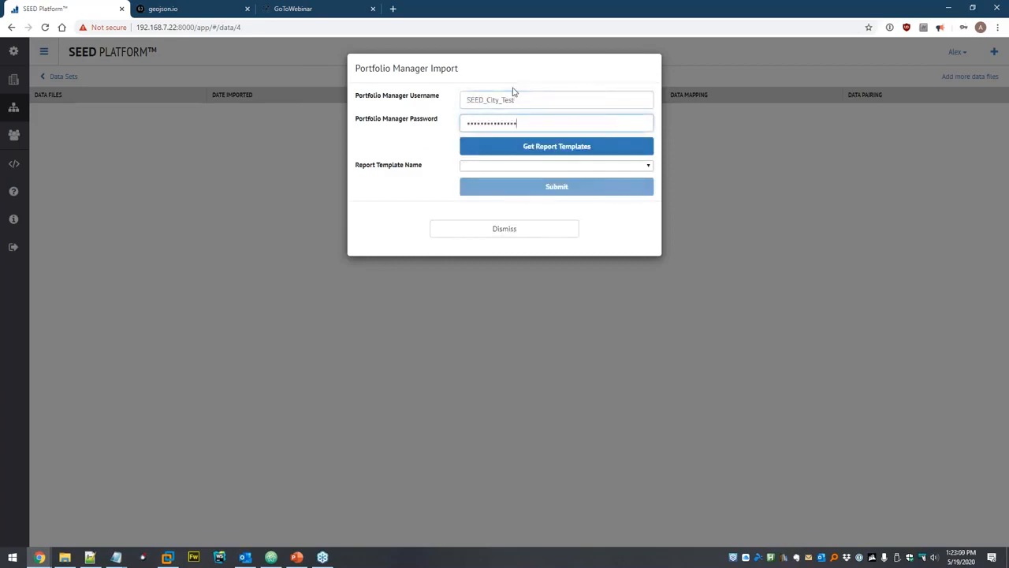
Fetch report templates, choose SEED City Benchmarking Report, and submit the import.
click(501, 150)
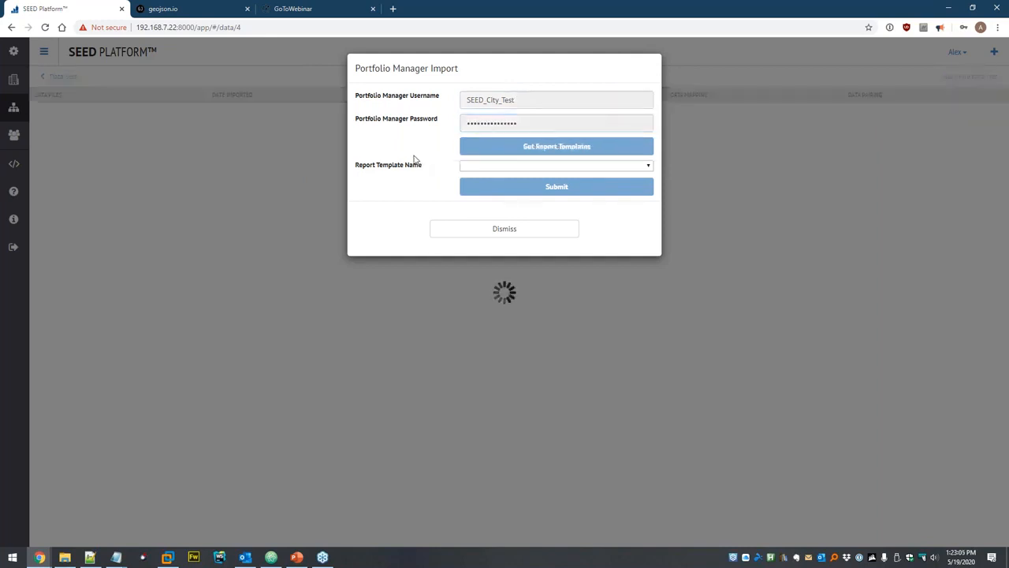
click(484, 166)
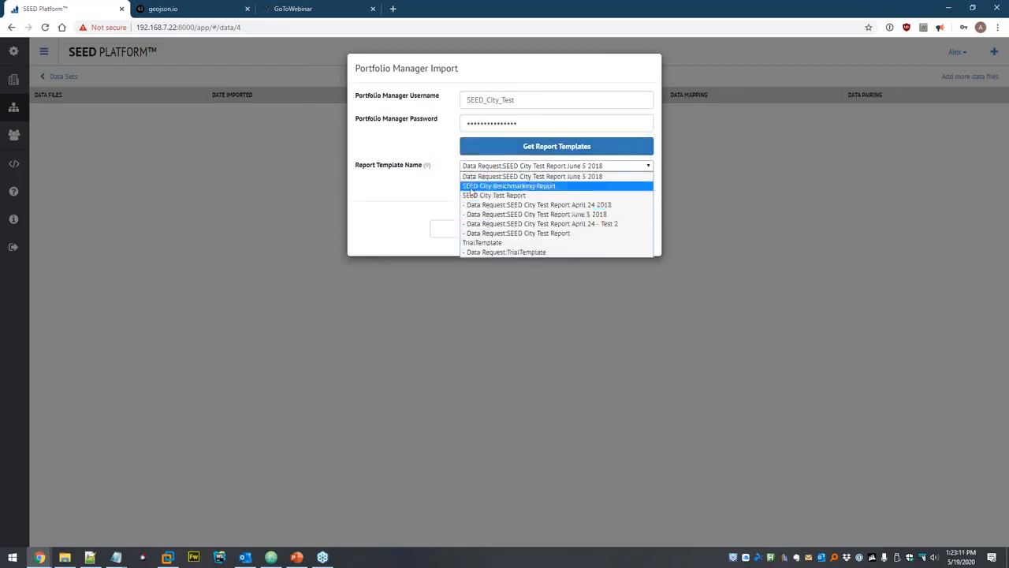
click(556, 186)
click(559, 191)
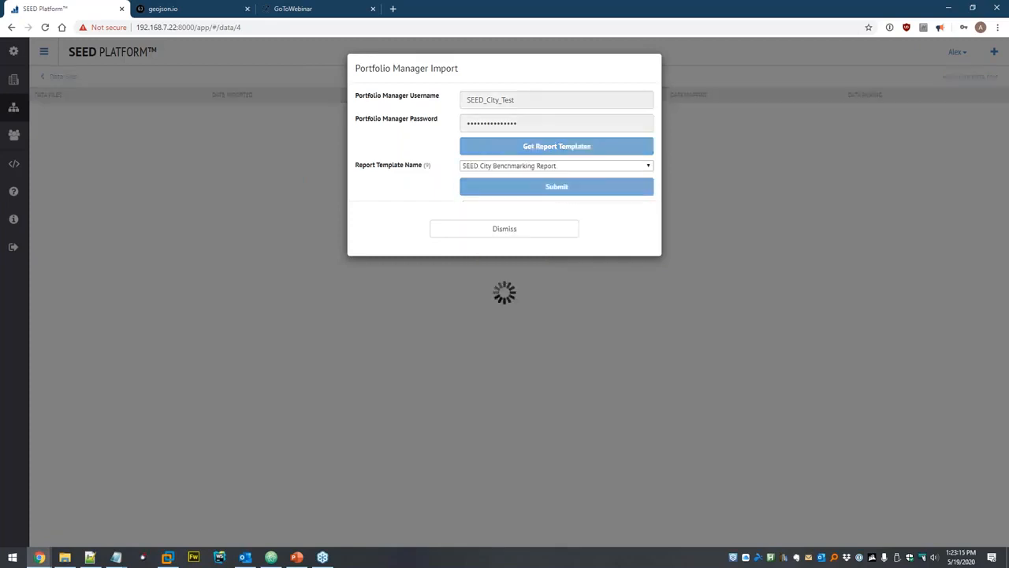
click(793, 194)
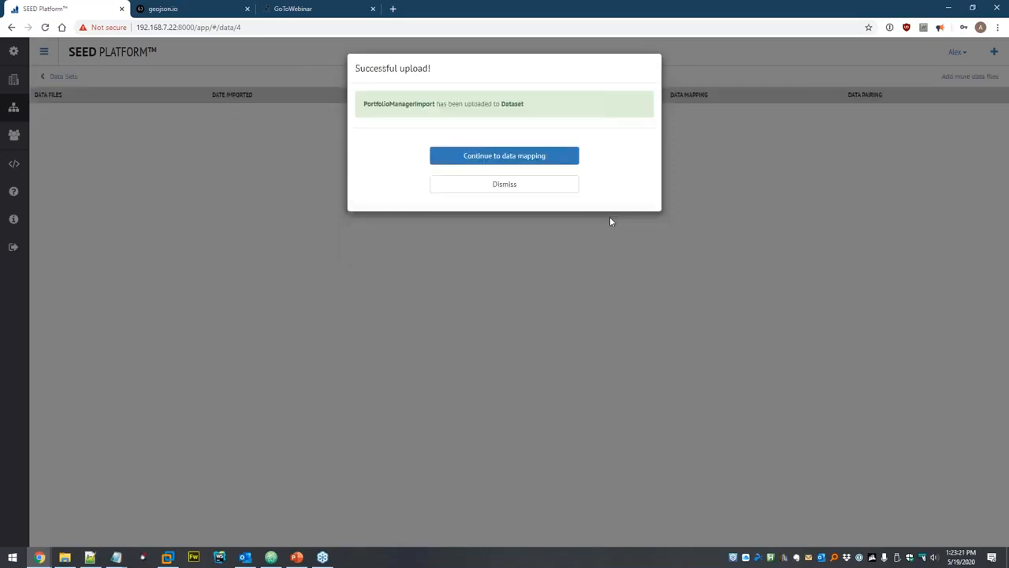
Apply the Portfolio Manager Defaults preset and copy the file headers into the SEED headers.
click(492, 160)
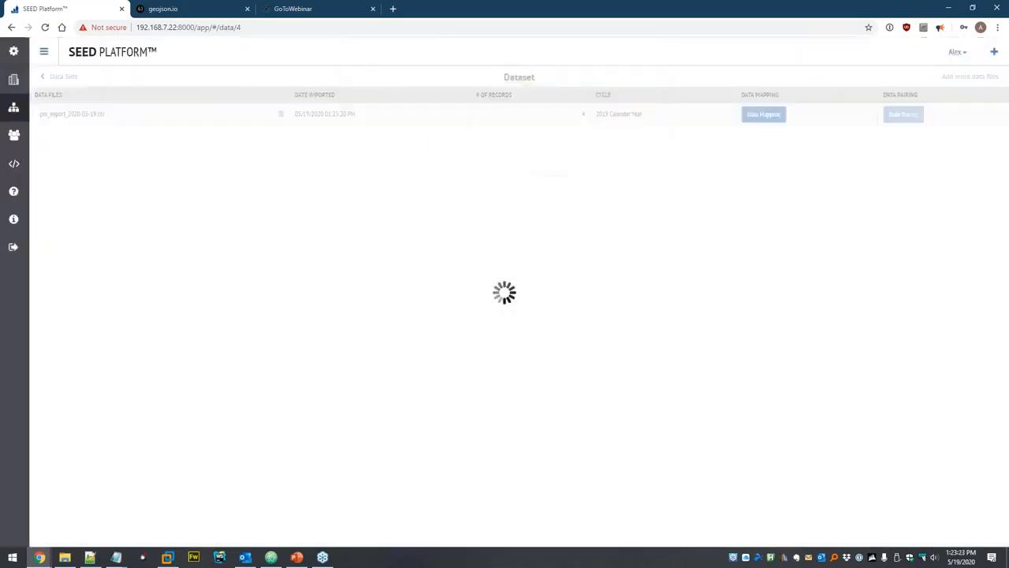
scroll(466, 190, down, 3)
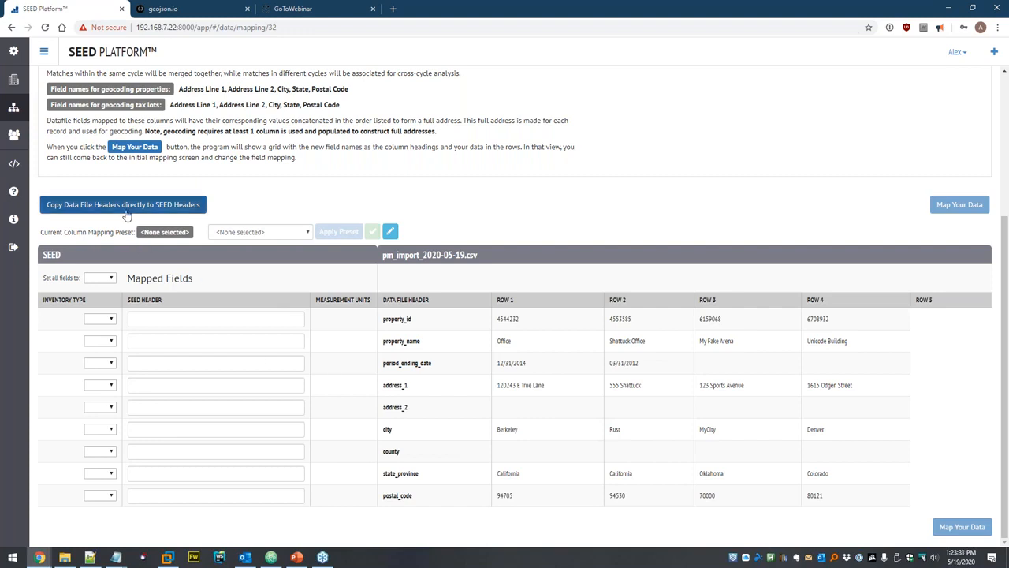
click(249, 233)
click(254, 254)
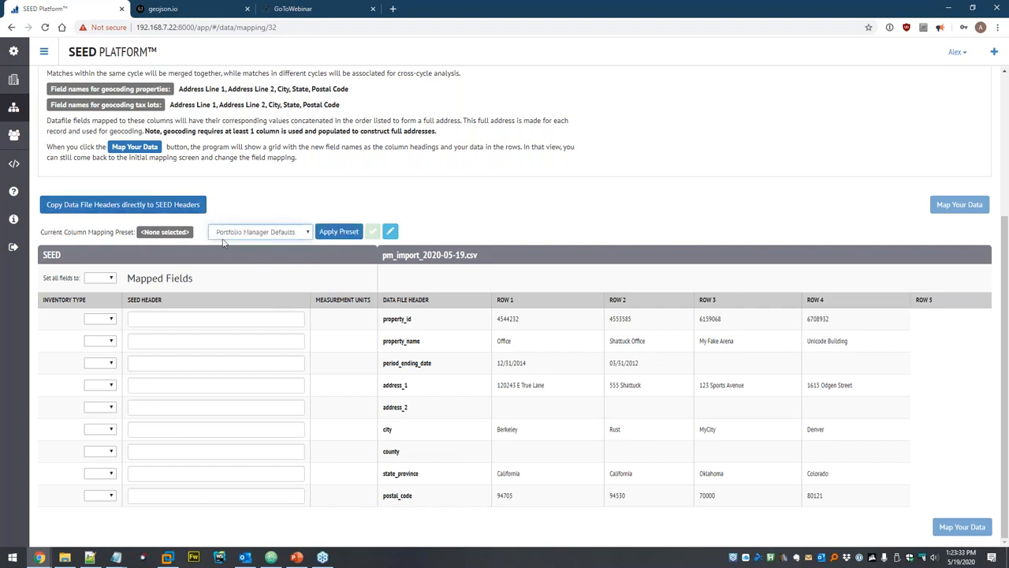
click(339, 231)
scroll(253, 273, down, 1)
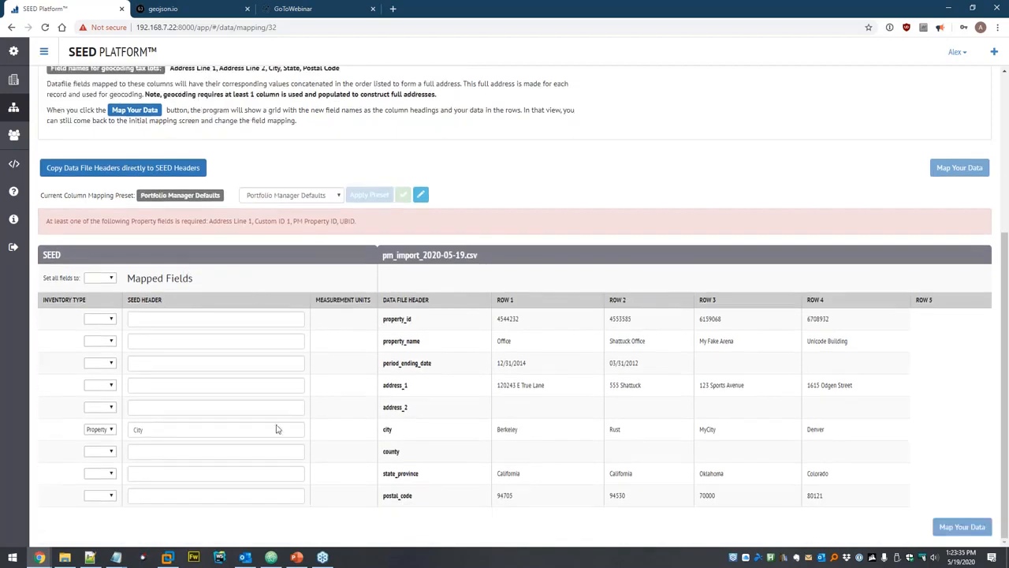
click(125, 169)
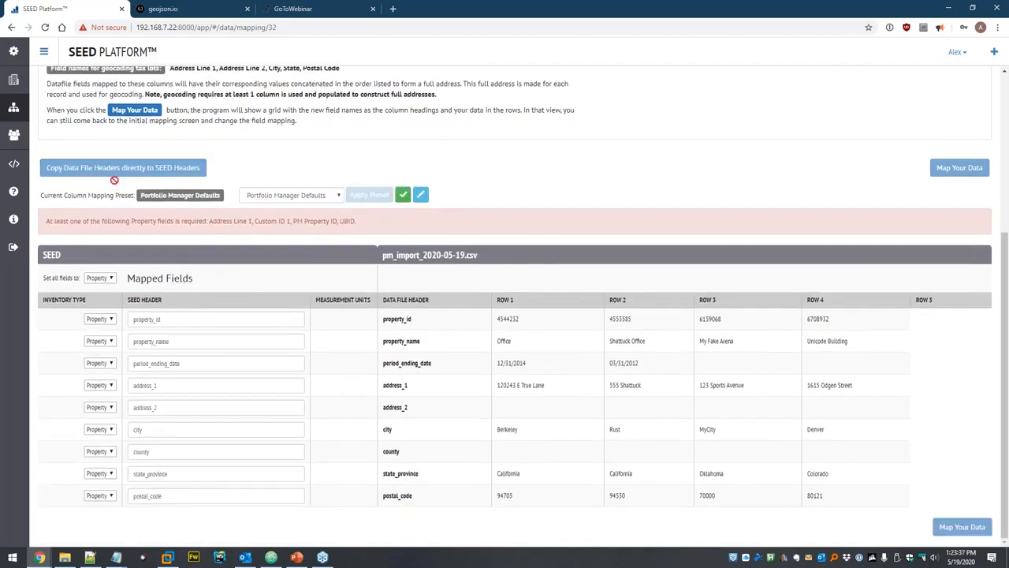
Rename SEED headers to PM Property ID, Property Name, Address Line 1 and Address Line 2.
double_click(164, 316)
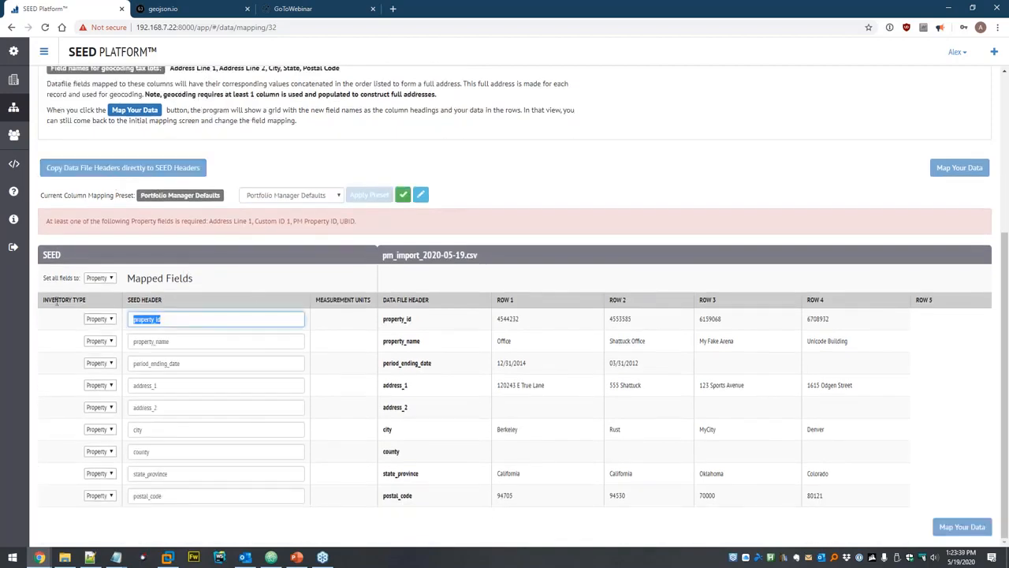
text(Prop)
key(Down)
key(Down)
key(Return)
key(Tab)
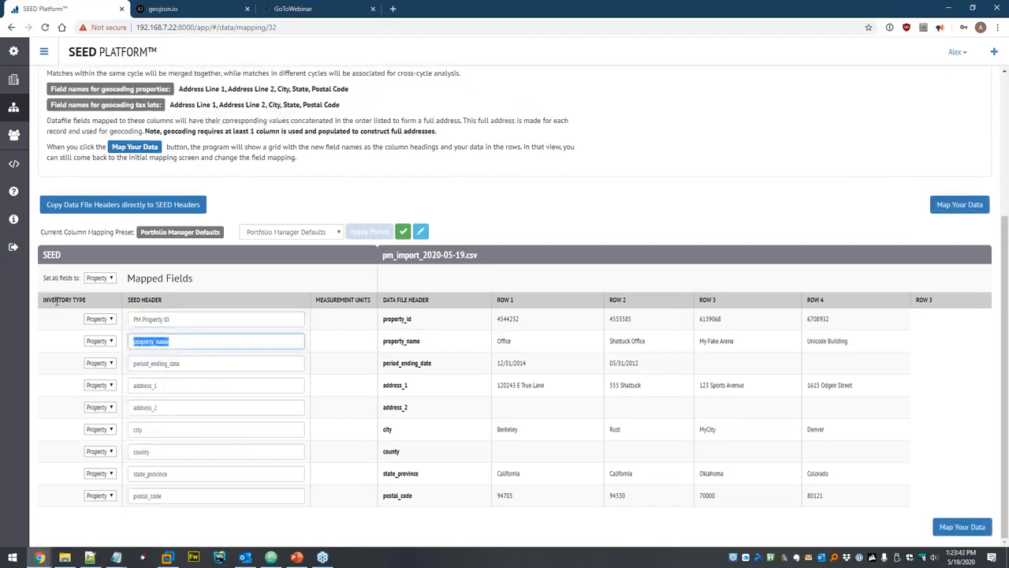
text(property na)
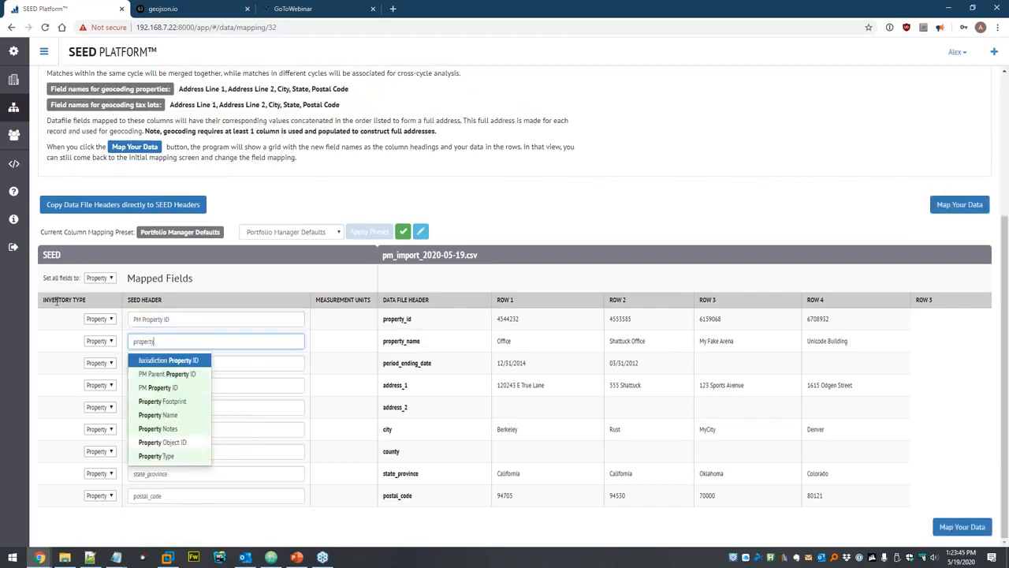
key(Return)
key(Tab)
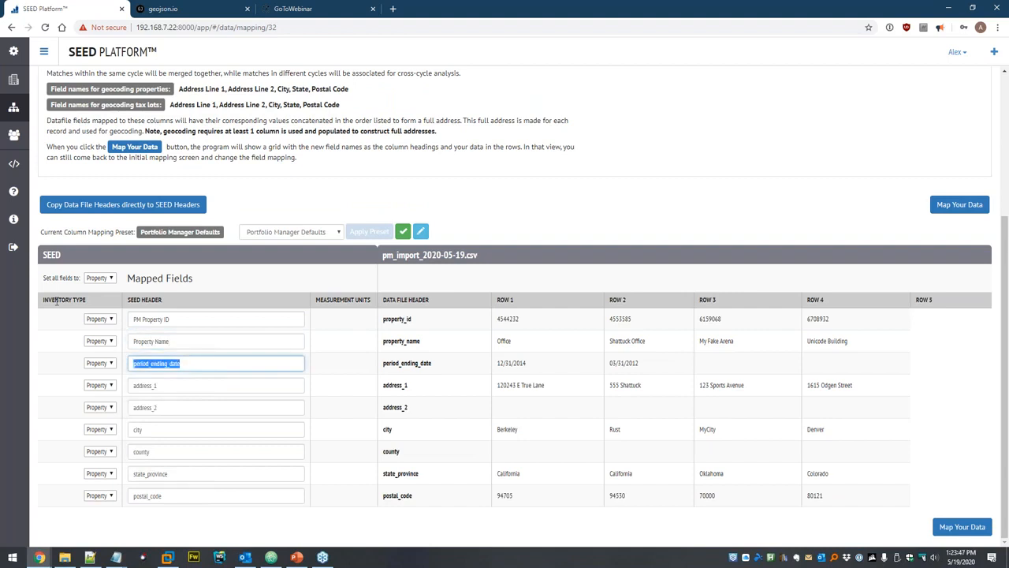
key(Tab)
text(addre)
key(Return)
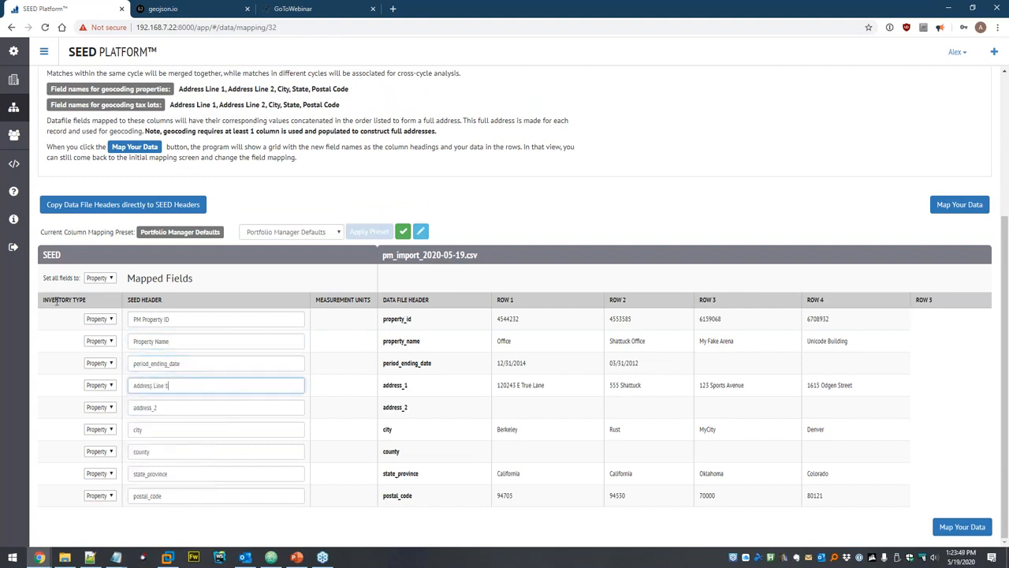
key(Tab)
text(add)
key(Down)
key(Down)
key(Return)
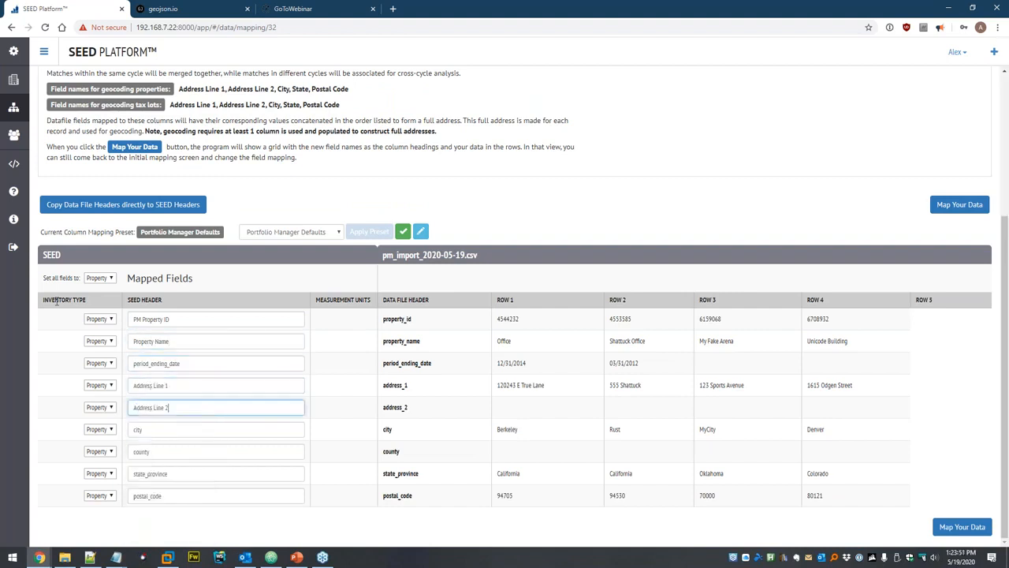
Rename the remaining SEED headers to City, County, State and Postal Code.
key(Tab)
text(cit)
key(Return)
key(Tab)
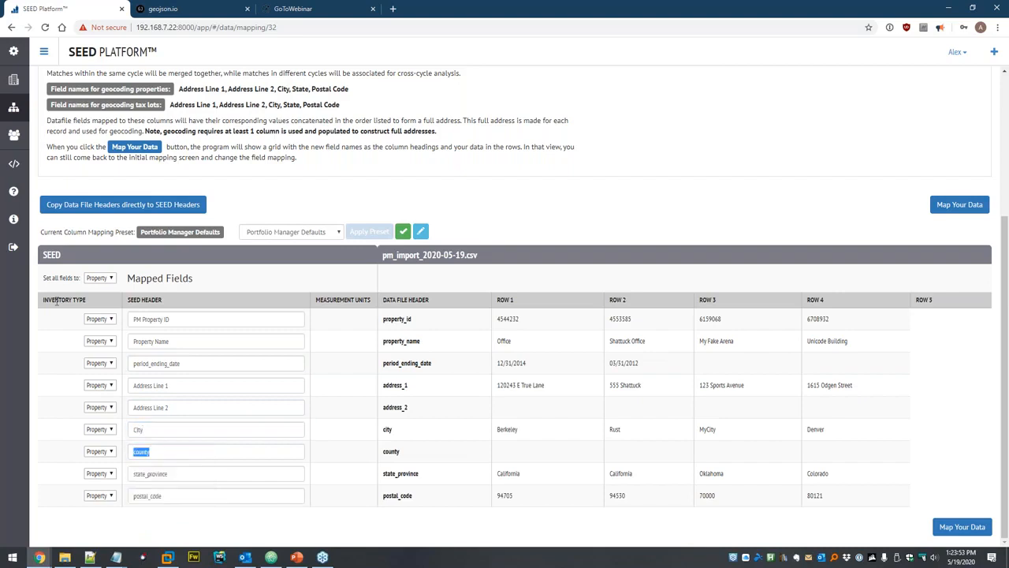
text(cou)
key(Down)
key(Return)
key(Tab)
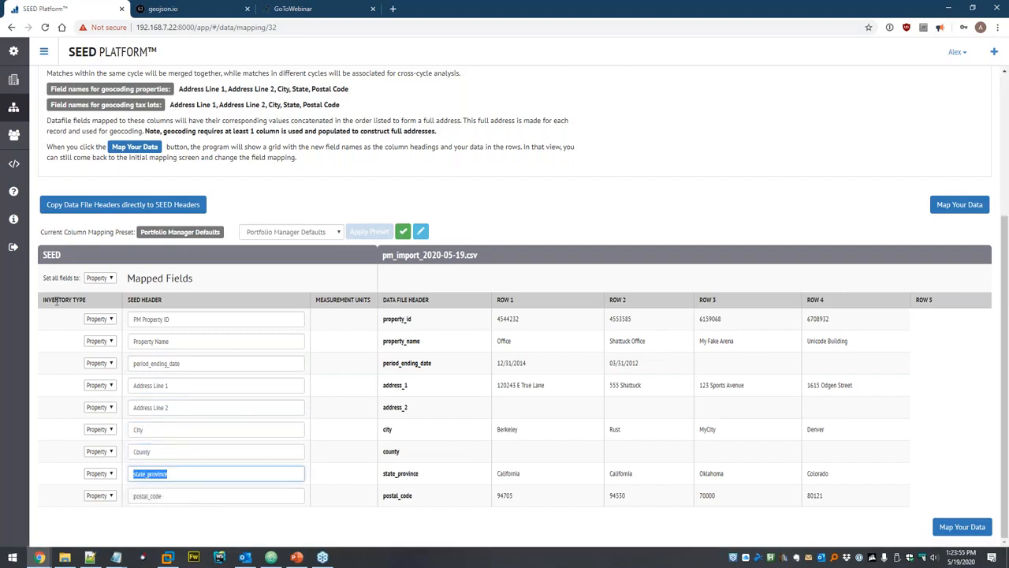
text(state)
key(Down)
key(Return)
key(Tab)
text(post)
key(Down)
key(Return)
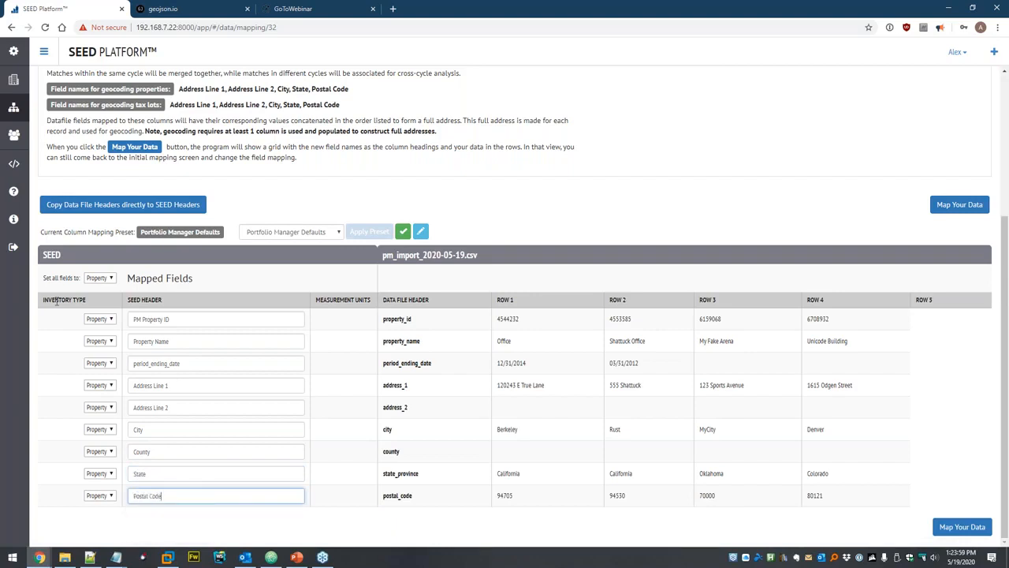
Save the mappings as the preset 'PM Import' and preview the mapped properties.
click(291, 228)
click(319, 236)
click(420, 231)
text(PM Import)
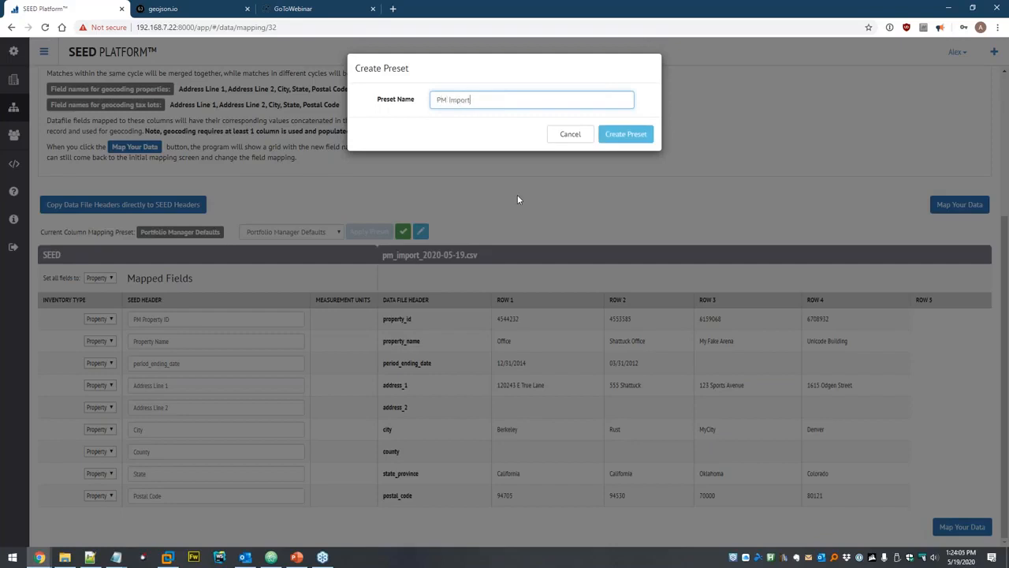
click(625, 134)
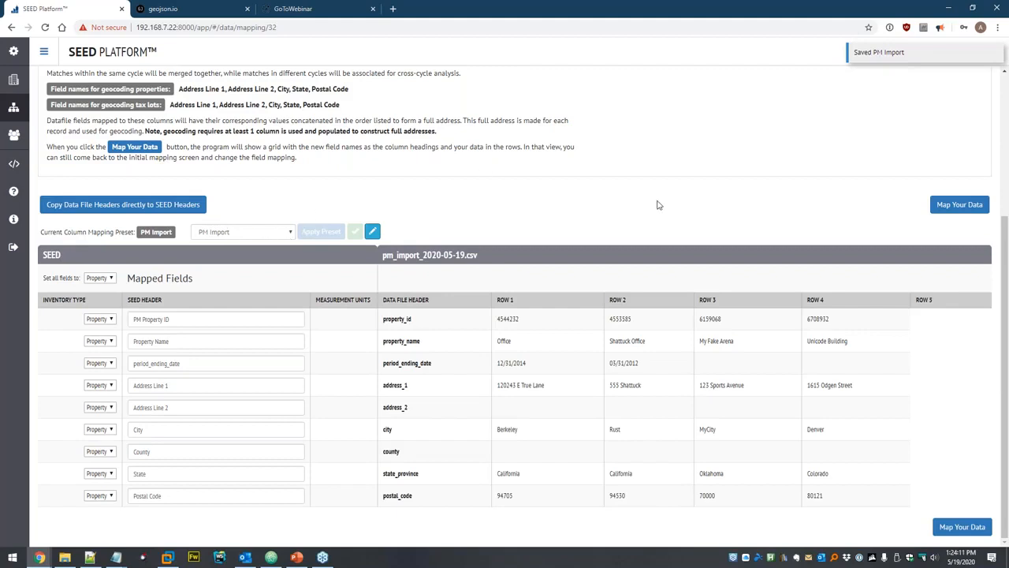
click(952, 206)
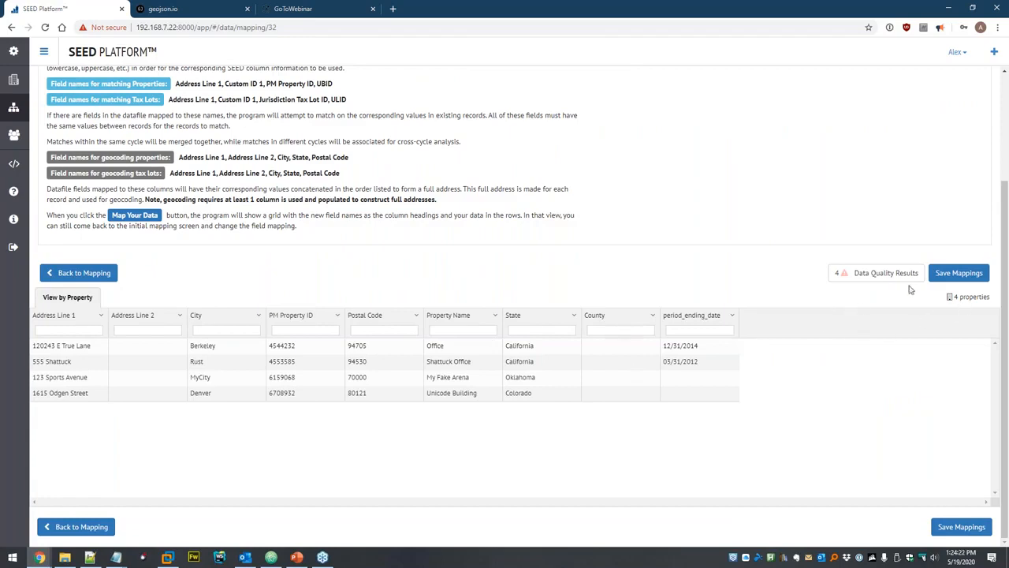
Save the column mappings, run matching, and view the four imported properties.
click(959, 273)
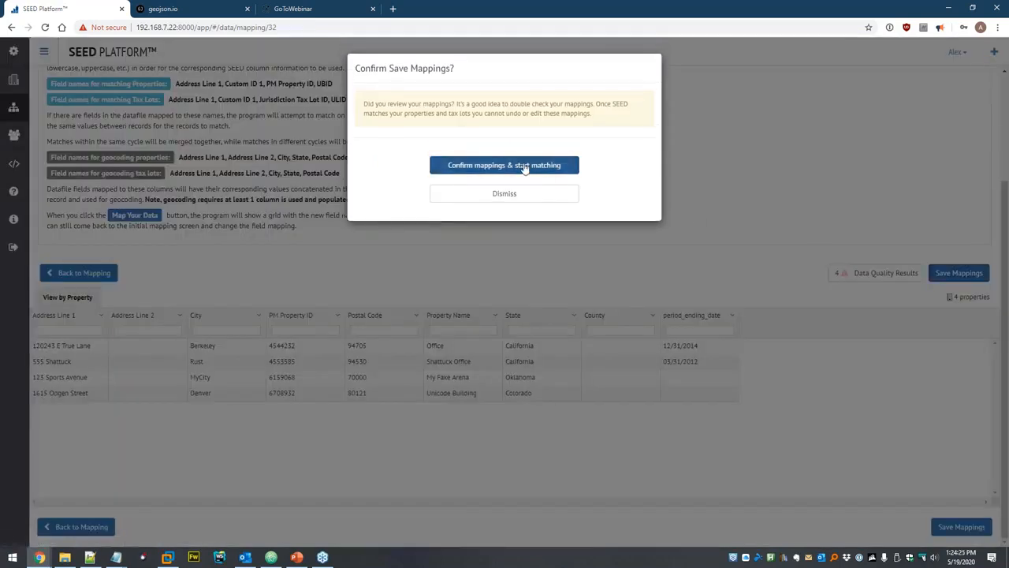
click(535, 168)
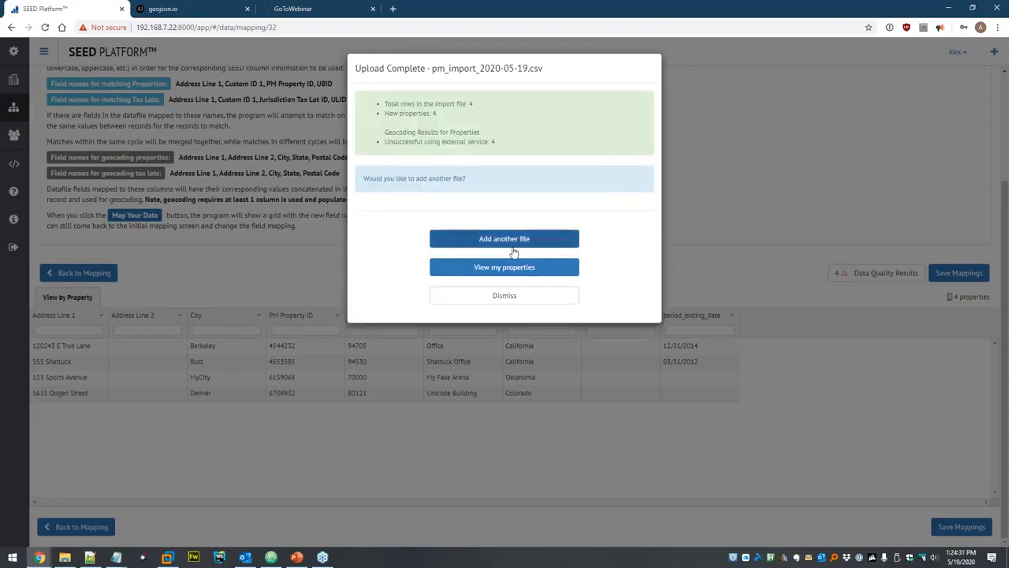
click(488, 268)
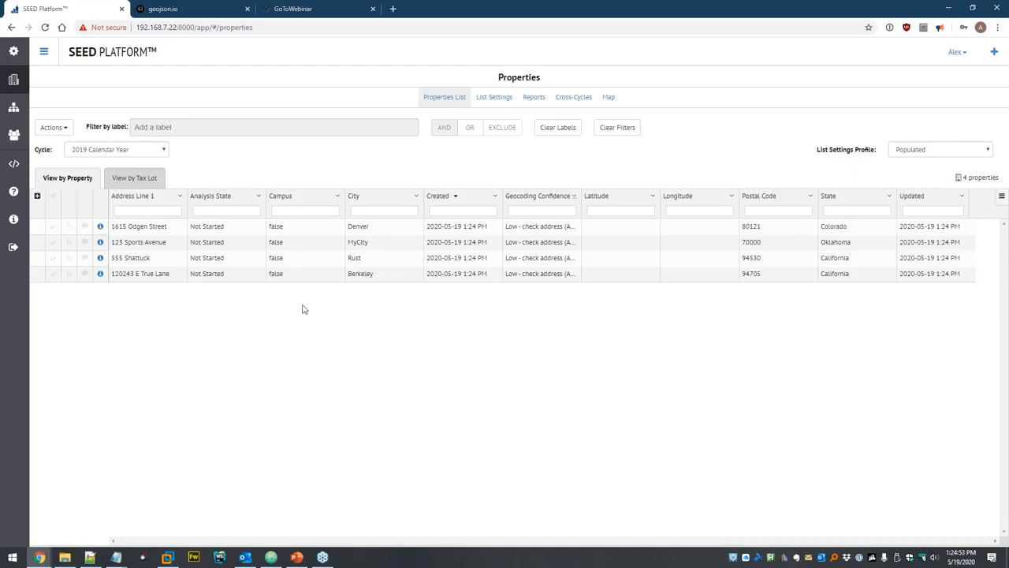
Limit the Properties list to populated columns only and refresh it.
click(50, 127)
click(102, 261)
click(630, 136)
click(635, 126)
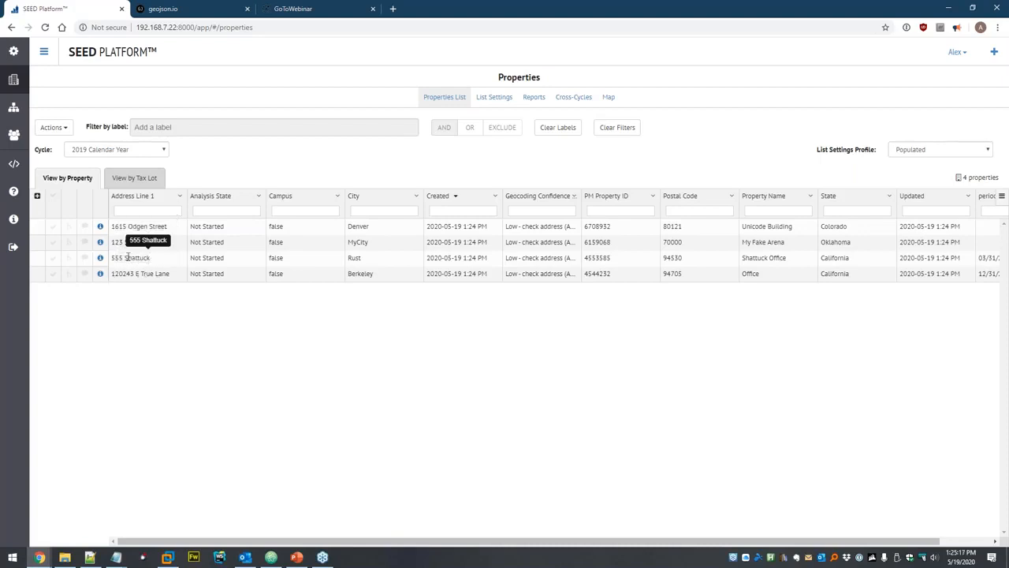
Sort the four Portfolio Manager properties ascending by Address Line 1.
click(161, 198)
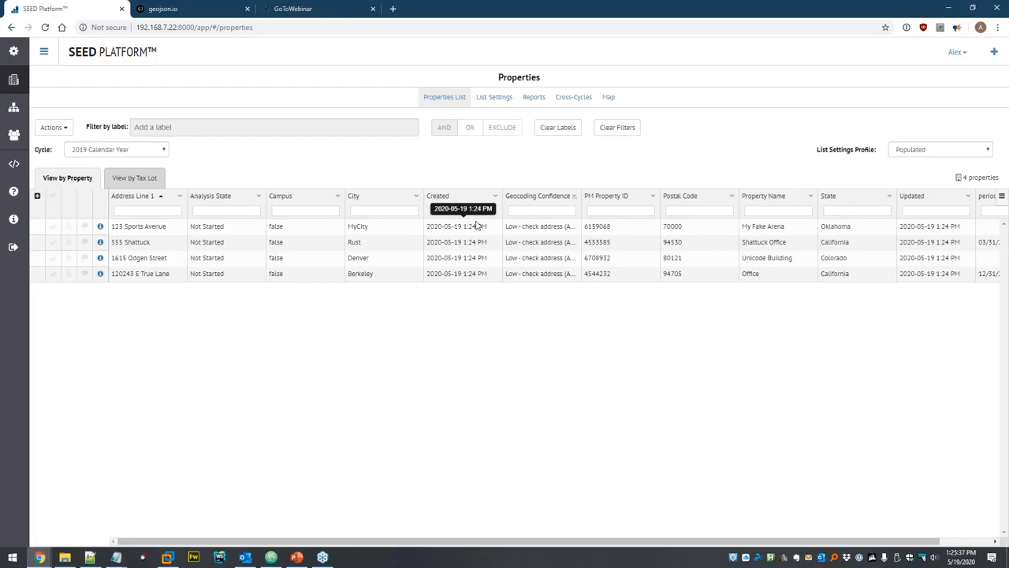
text(sport)
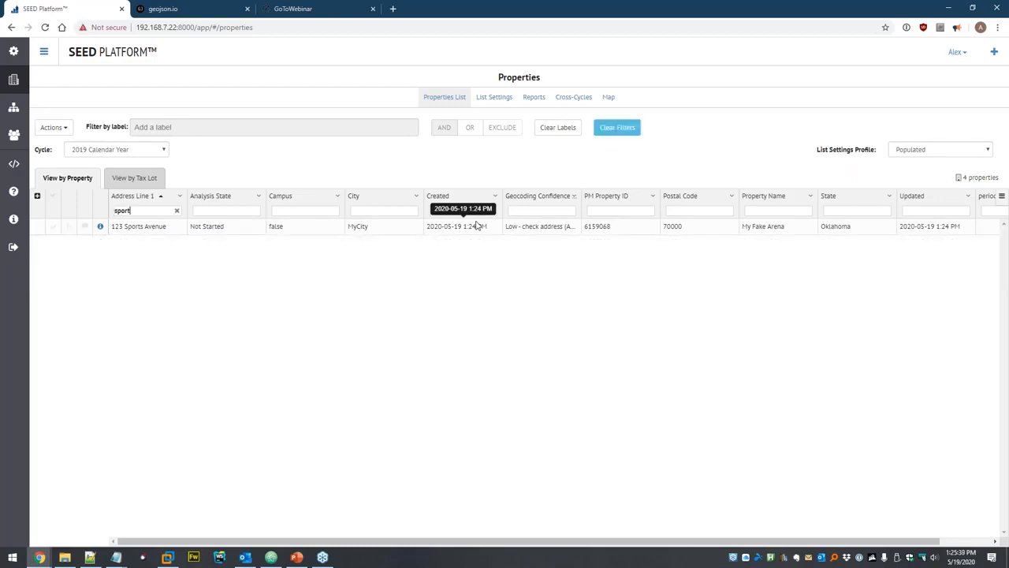
key(BackSpace)
key(BackSpace)
key(BackSpace)
key(BackSpace)
key(BackSpace)
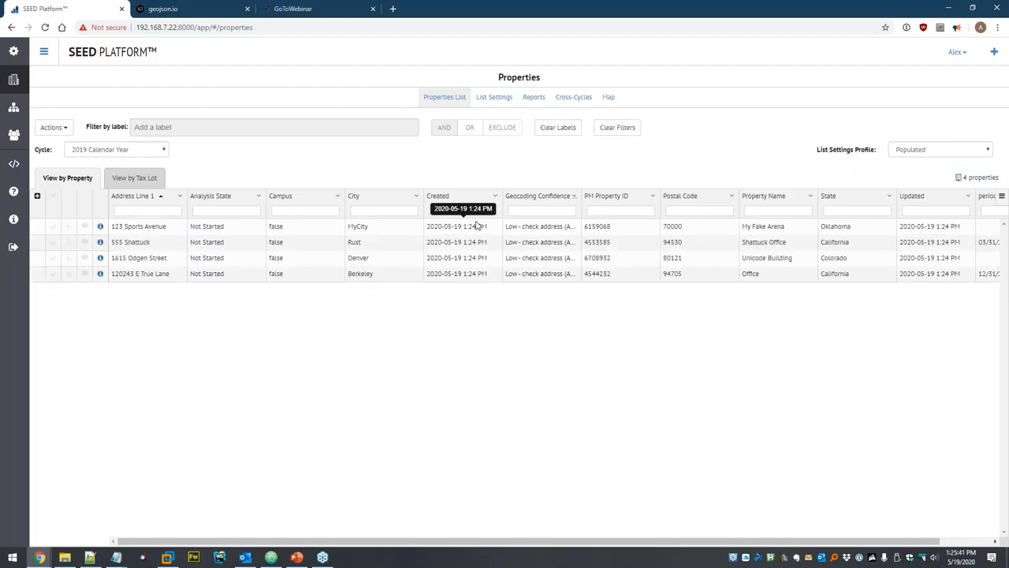
text(sport)
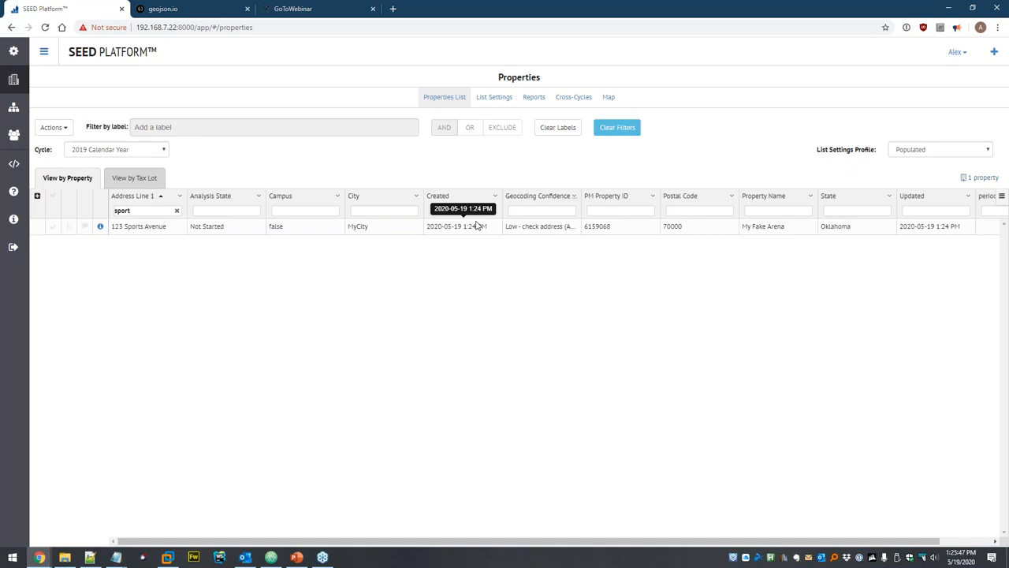
key(ctrl+a)
key(BackSpace)
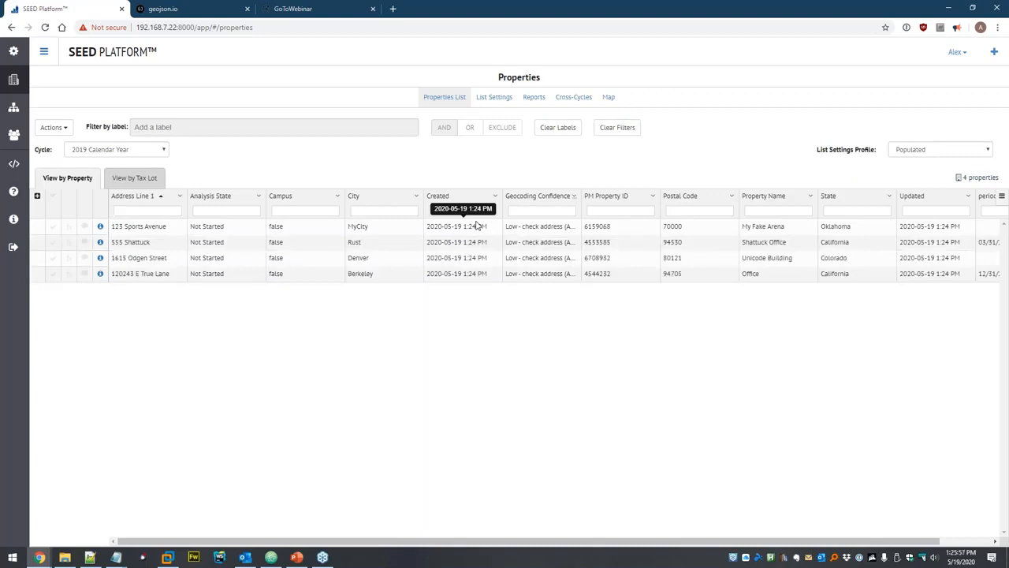
text(=)
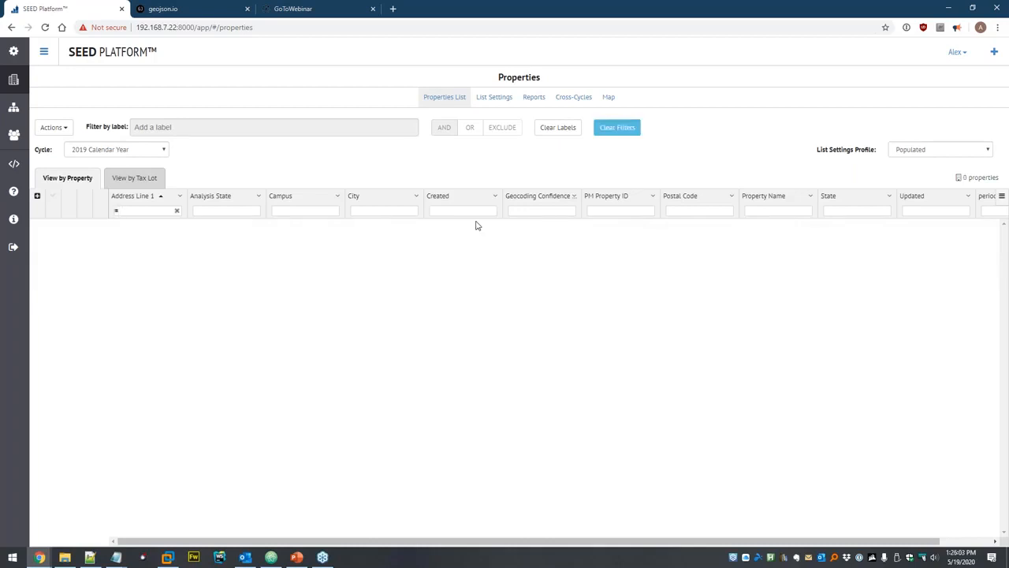
text(123)
key(BackSpace)
key(BackSpace)
key(BackSpace)
key(BackSpace)
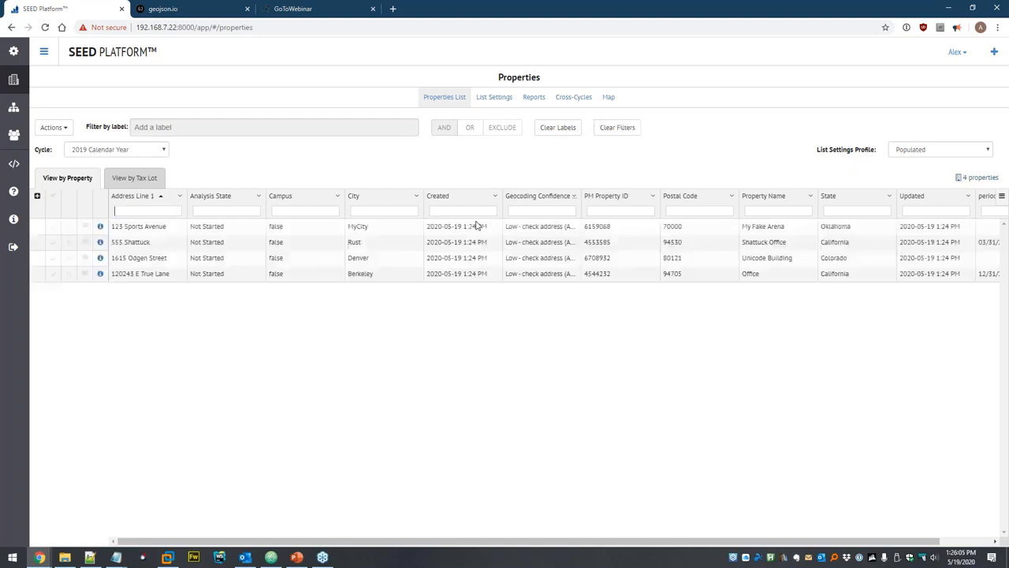
text(=123 sports avenue)
key(ctrl+a)
key(BackSpace)
click(333, 214)
text(fals)
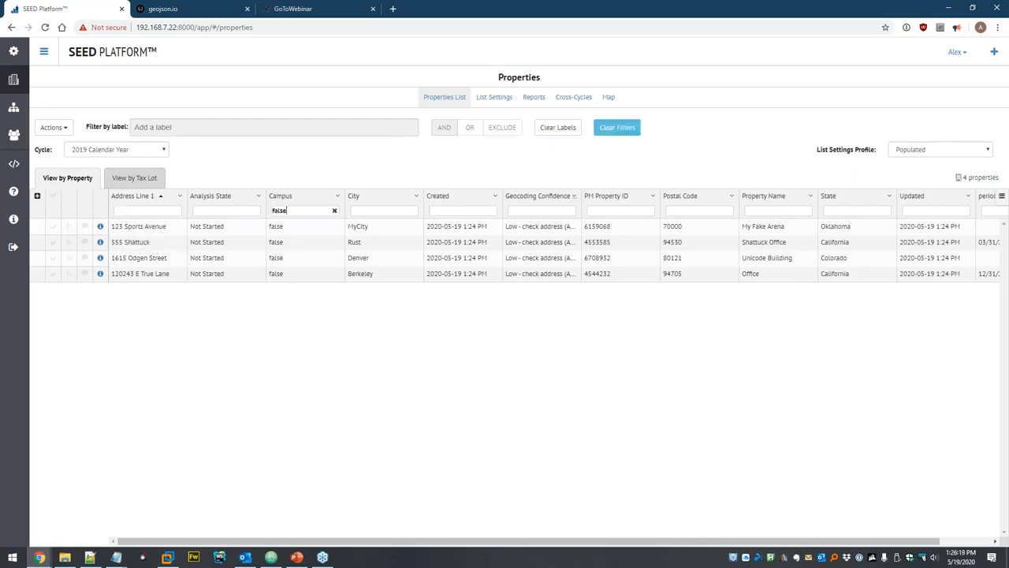
click(334, 211)
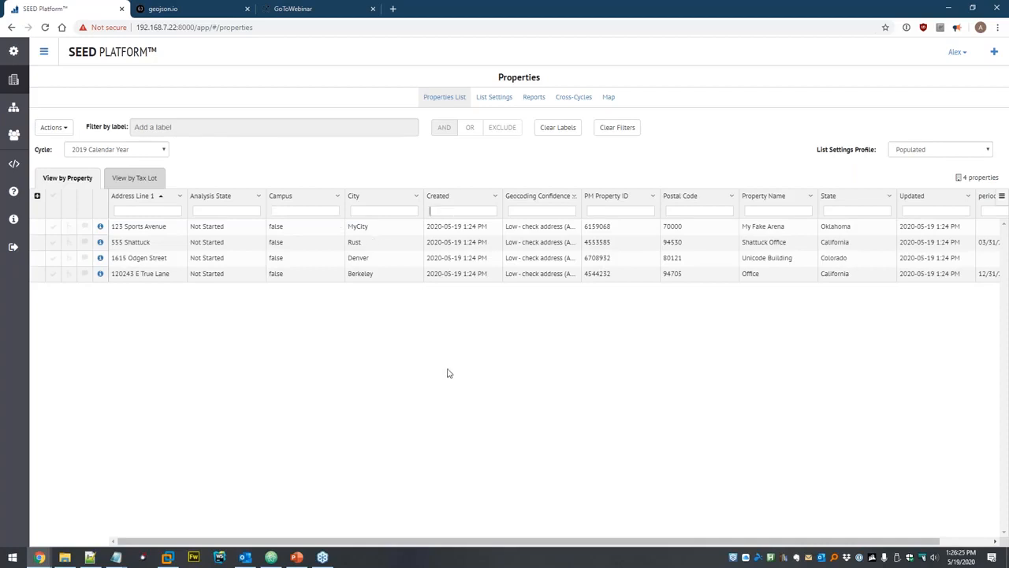
text(>)
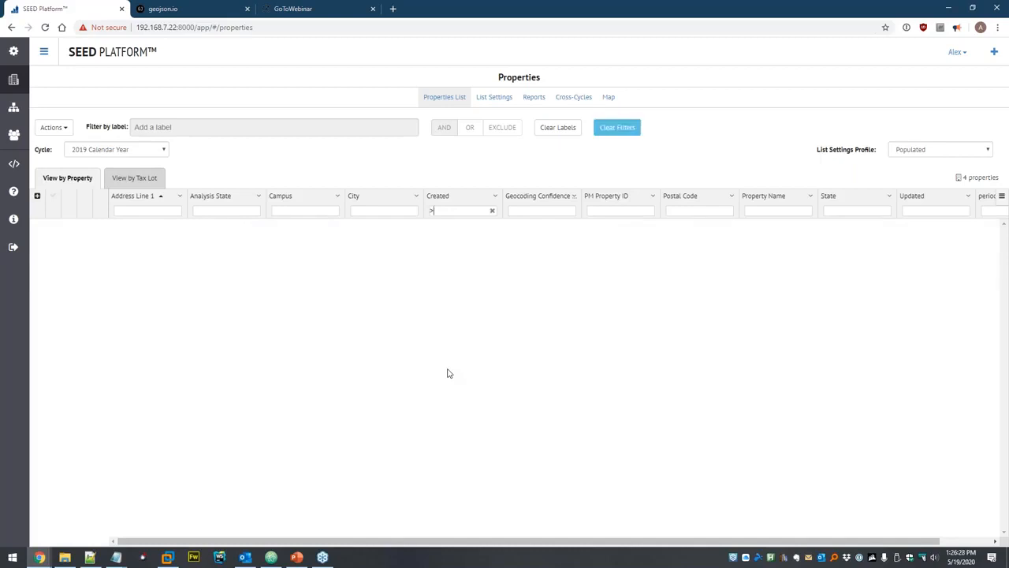
text( 2019)
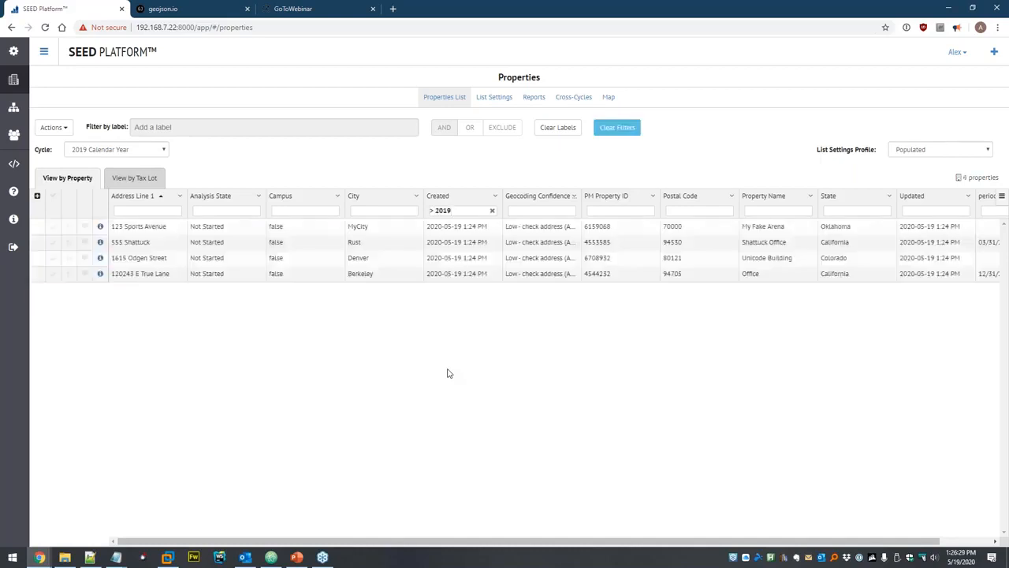
key(shift+Left)
key(shift+Left)
text(20)
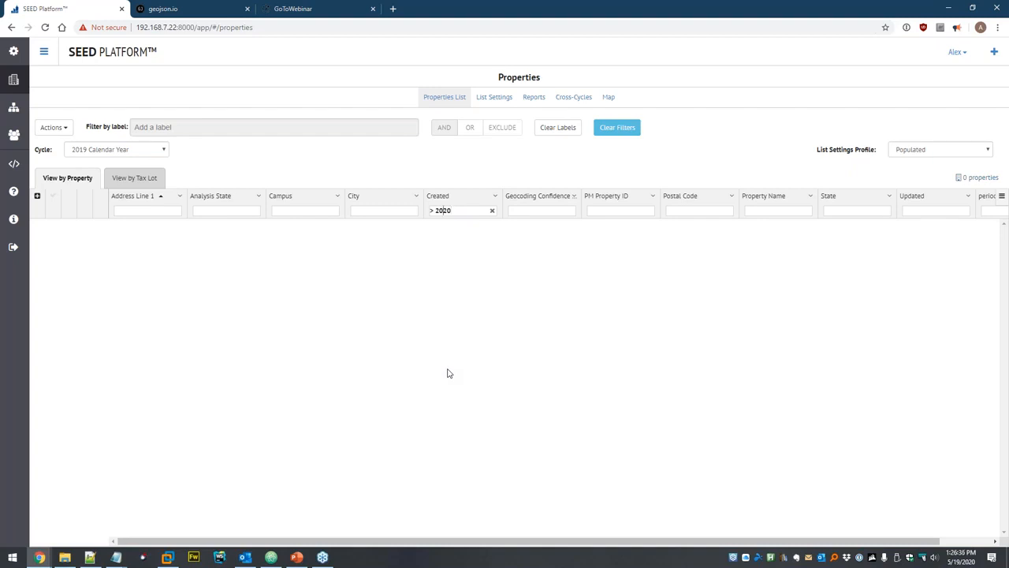
text(=)
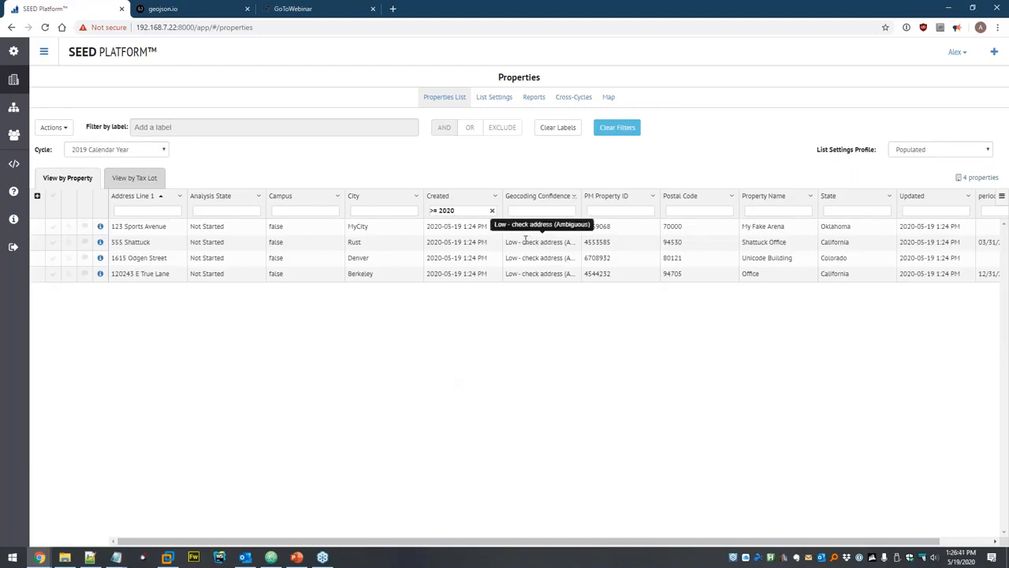
text( -05-)
text(19)
key(BackSpace)
key(BackSpace)
text(20)
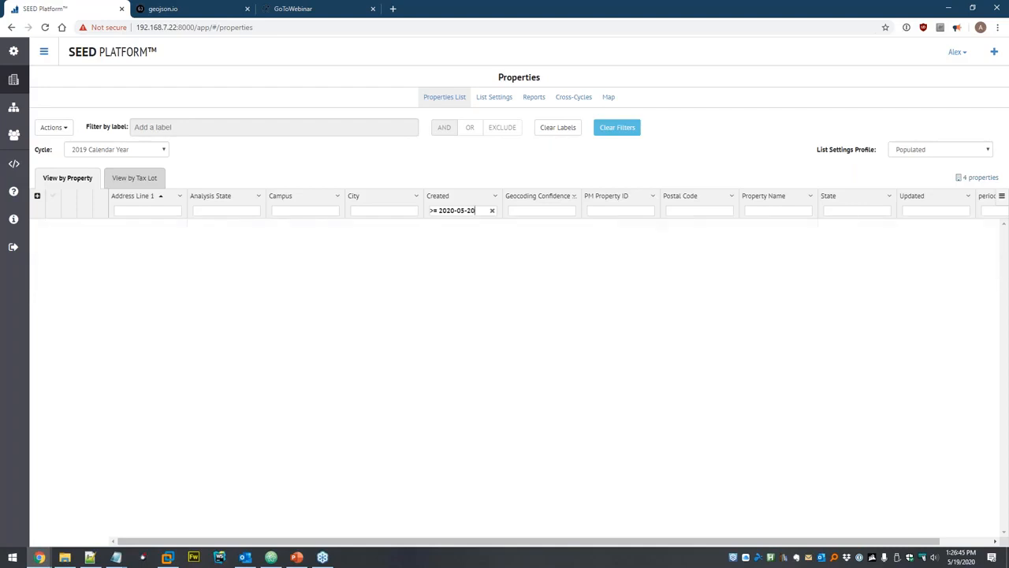
key(BackSpace)
key(BackSpace)
text(19)
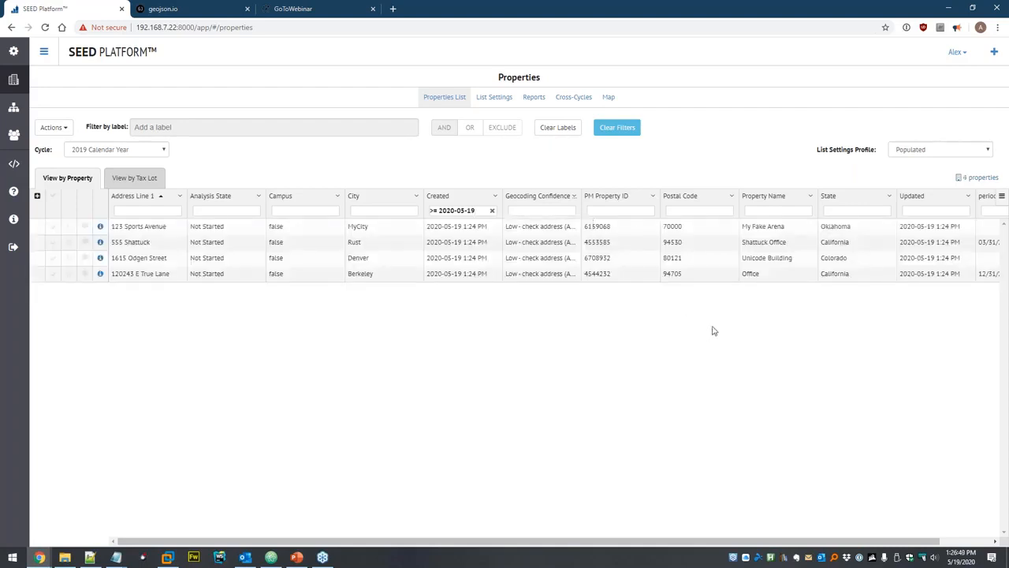
click(492, 210)
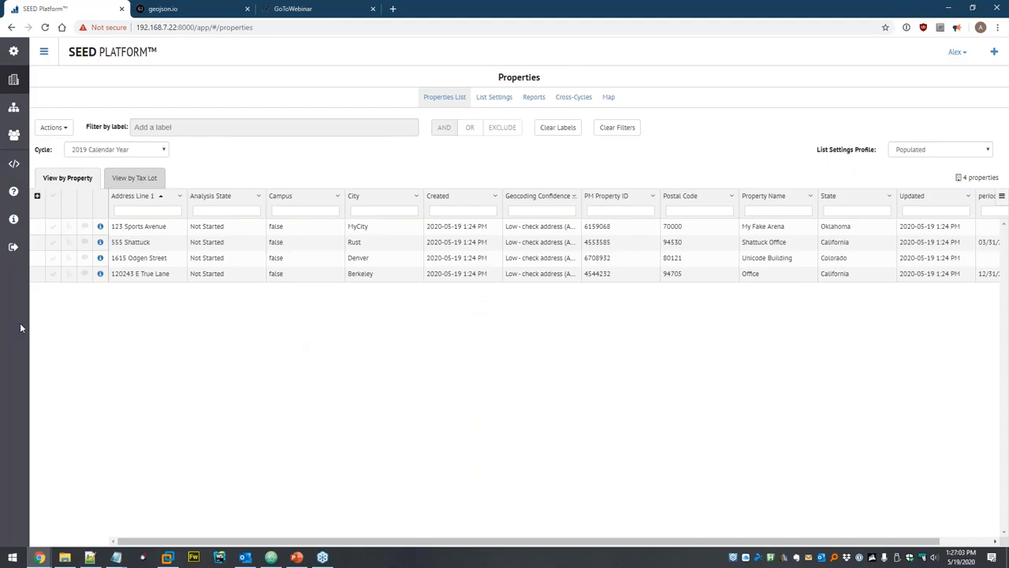
Open the 123 Sports Avenue detail page and put its Master fields into edit mode.
click(100, 227)
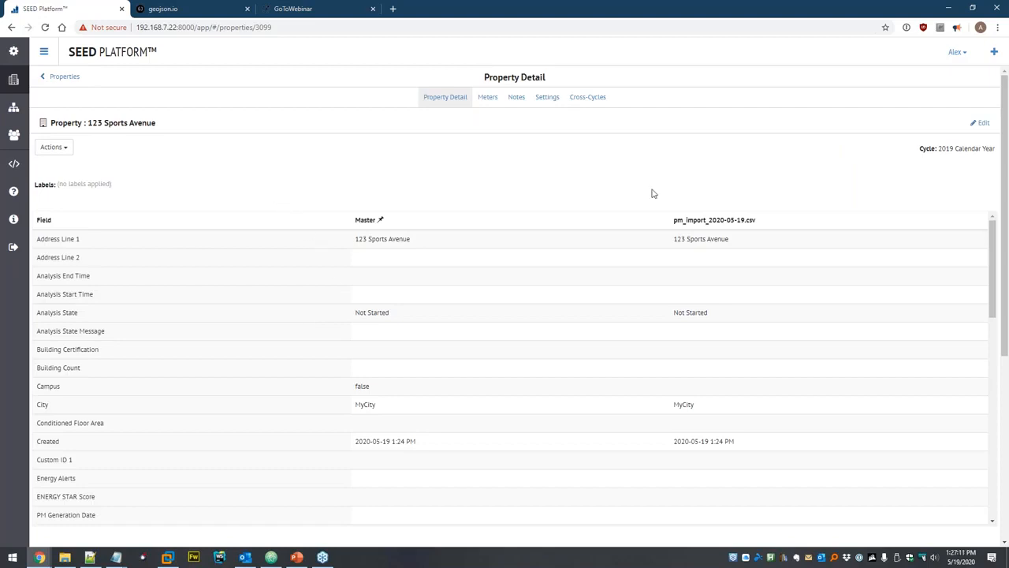
click(982, 123)
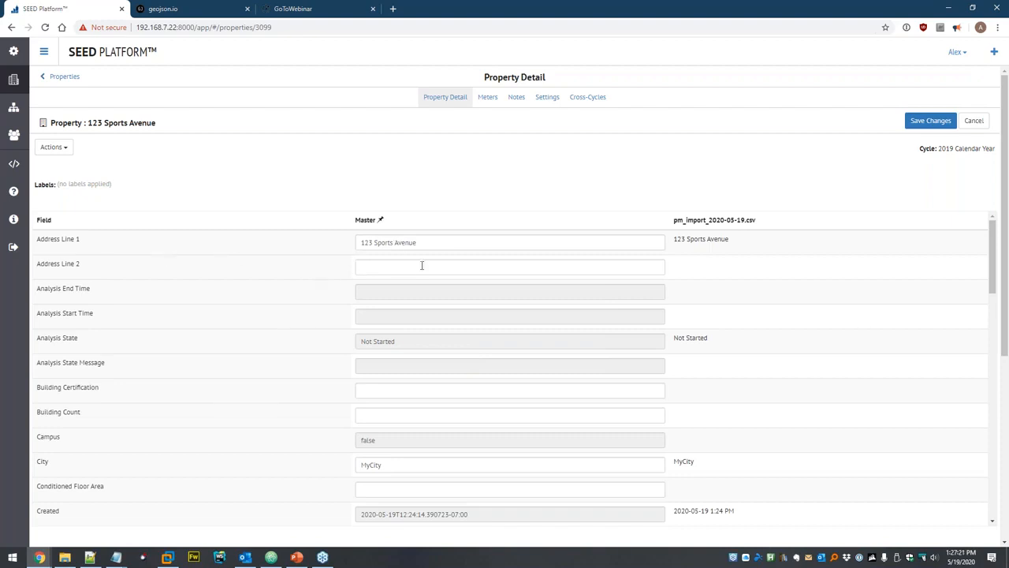
scroll(394, 410, down, 2)
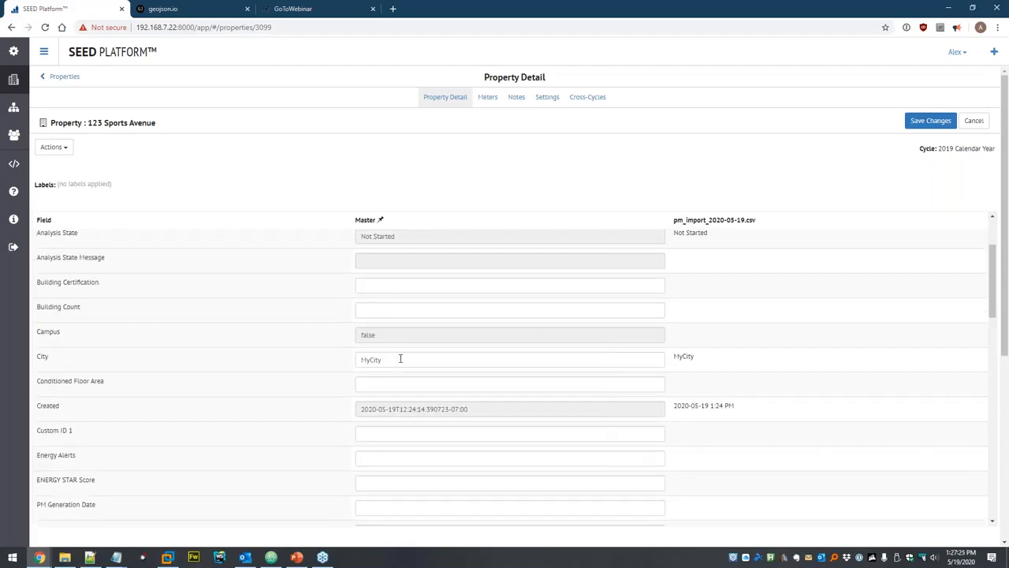
scroll(450, 378, down, 6)
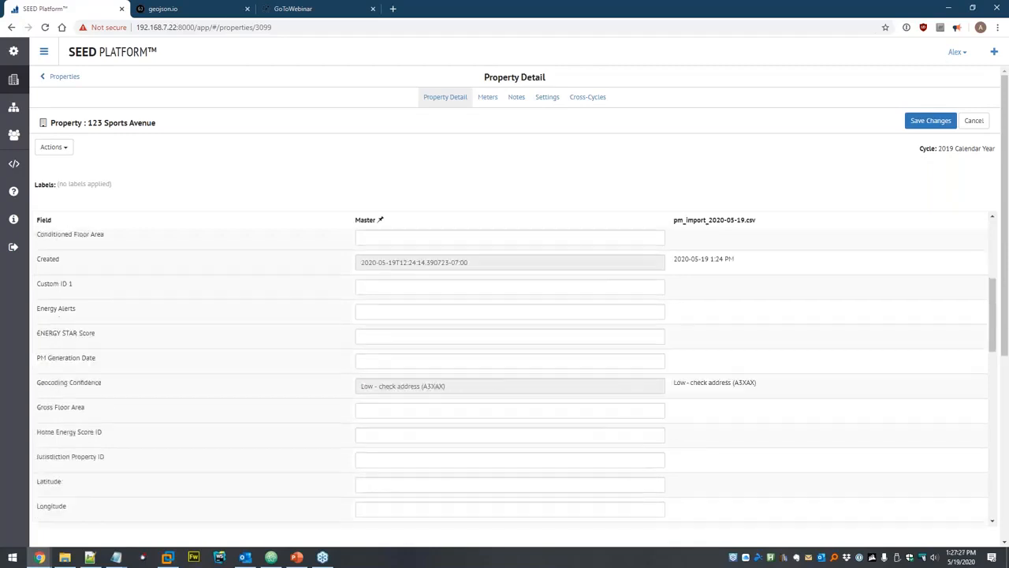
Review the field table down to Year Ending and Paired Tax Lots, then return up.
scroll(462, 308, down, 3)
scroll(455, 354, up, 5)
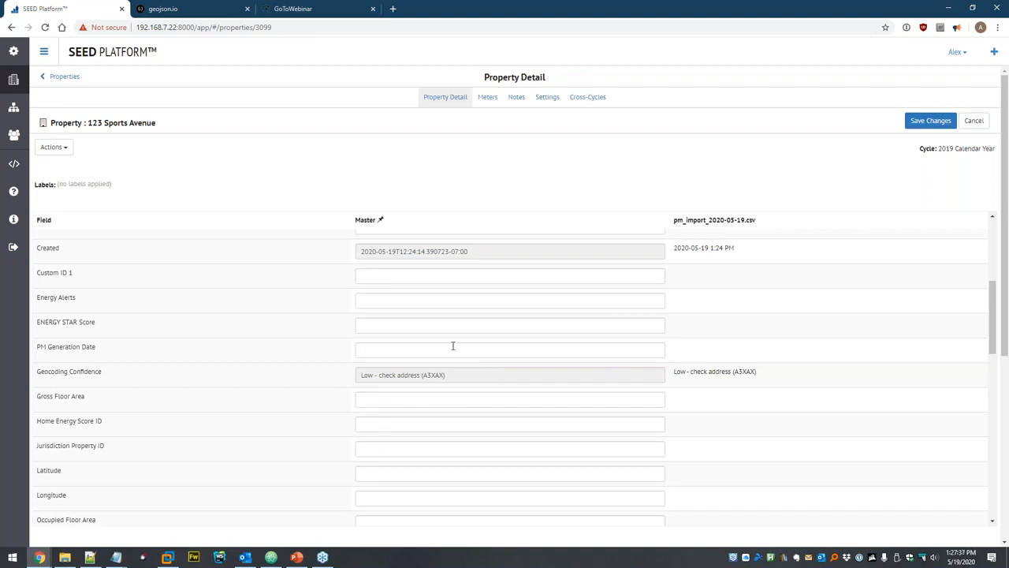
scroll(473, 315, down, 6)
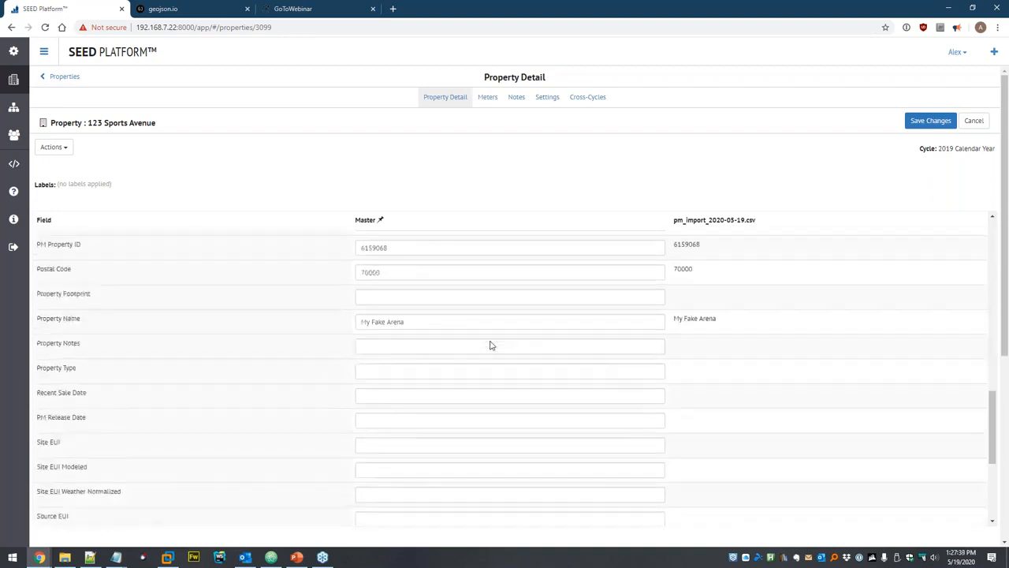
scroll(323, 374, down, 3)
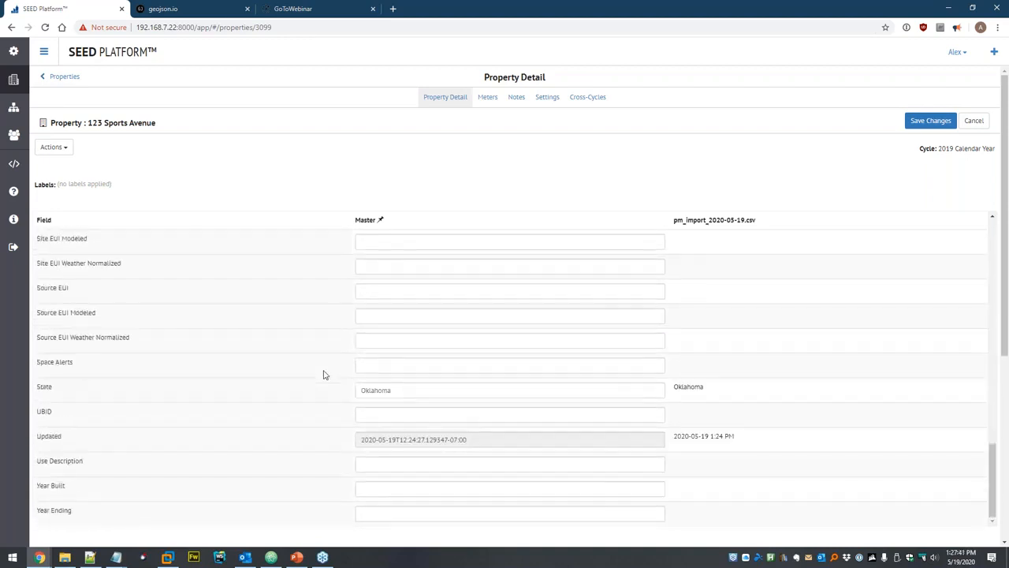
scroll(323, 375, down, 4)
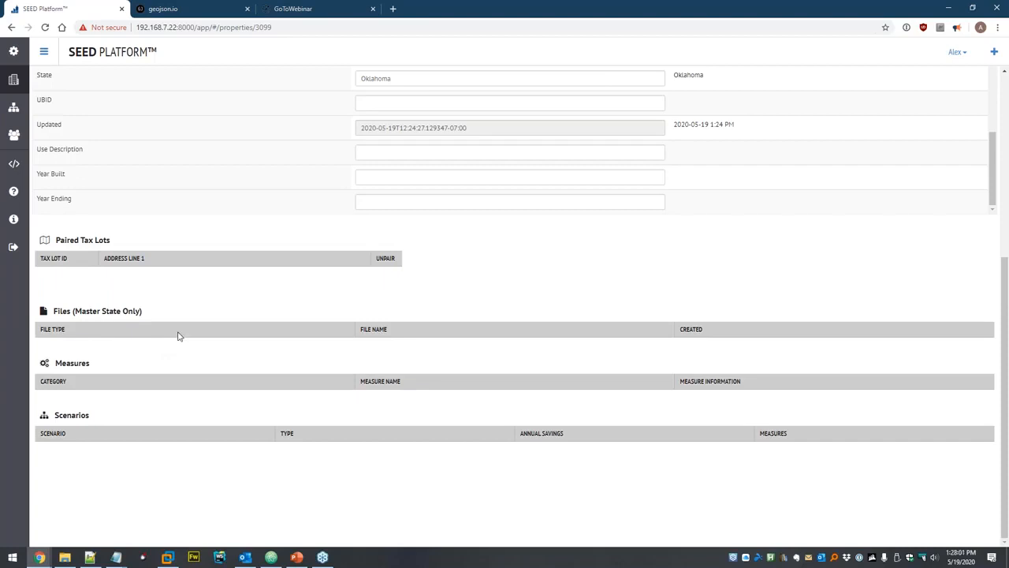
scroll(259, 288, up, 3)
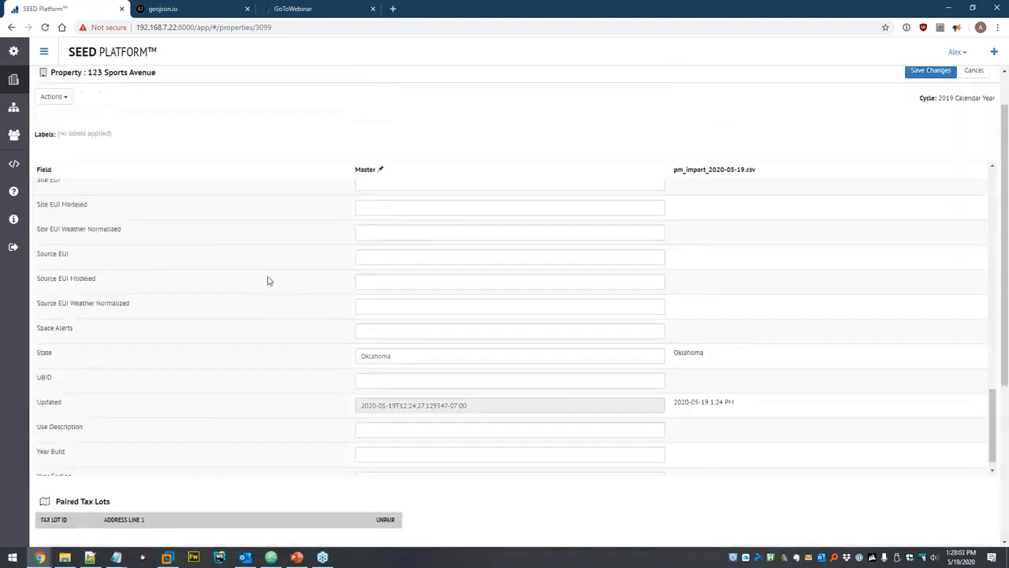
scroll(267, 282, up, 5)
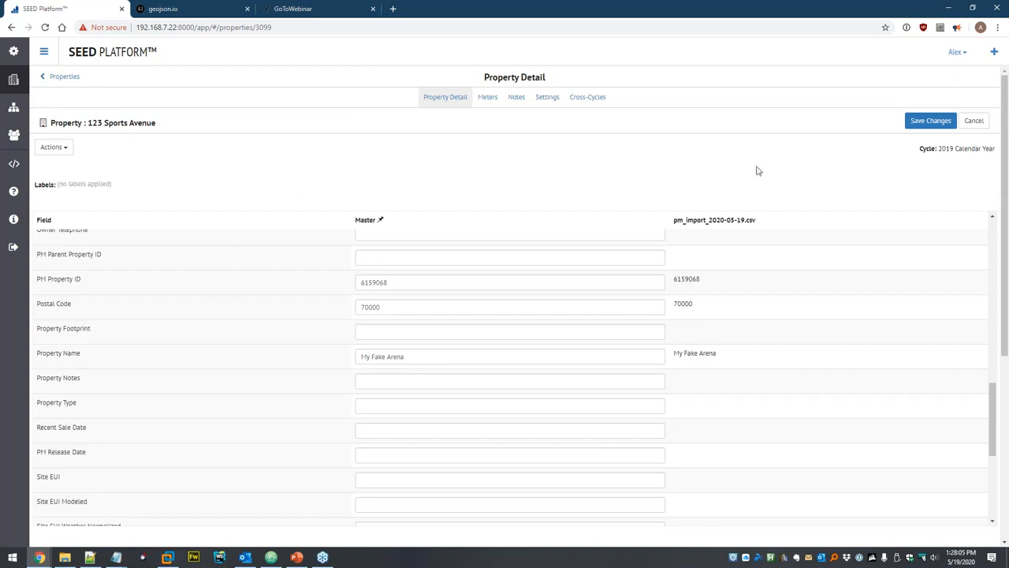
Cancel editing and create a 'Populated' profile showing only the 10 populated fields.
click(976, 122)
click(63, 148)
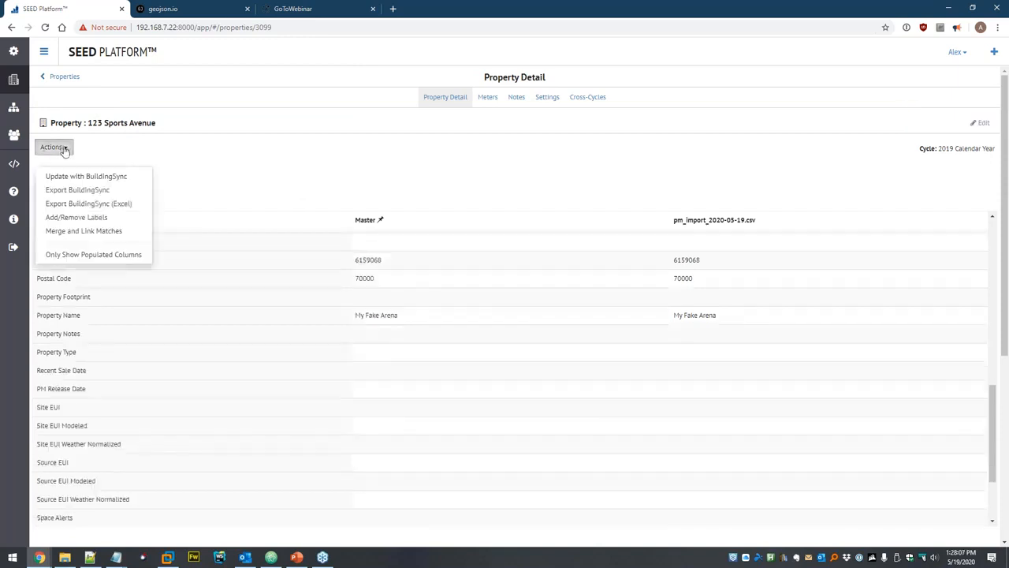
click(95, 256)
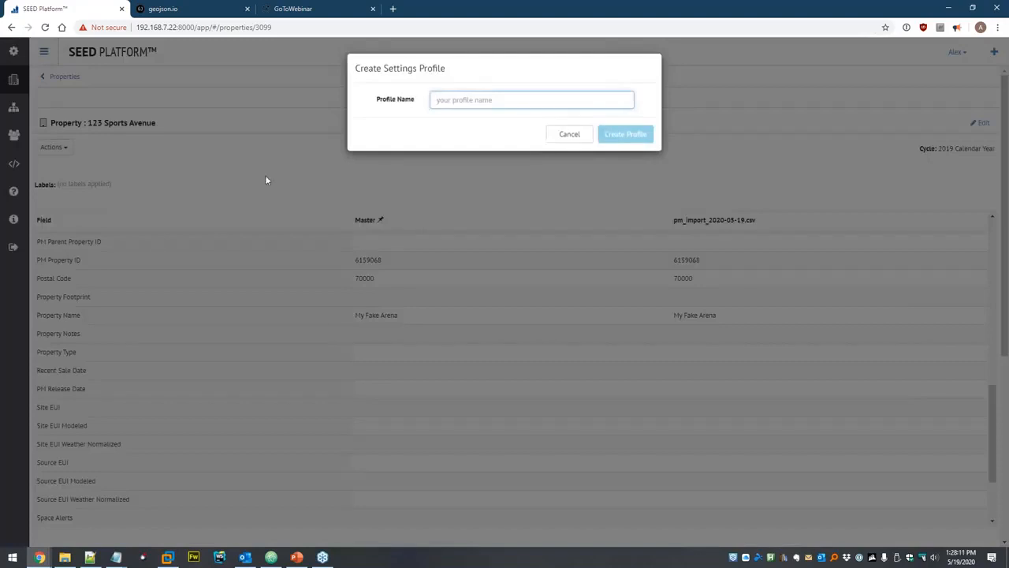
text(Populat)
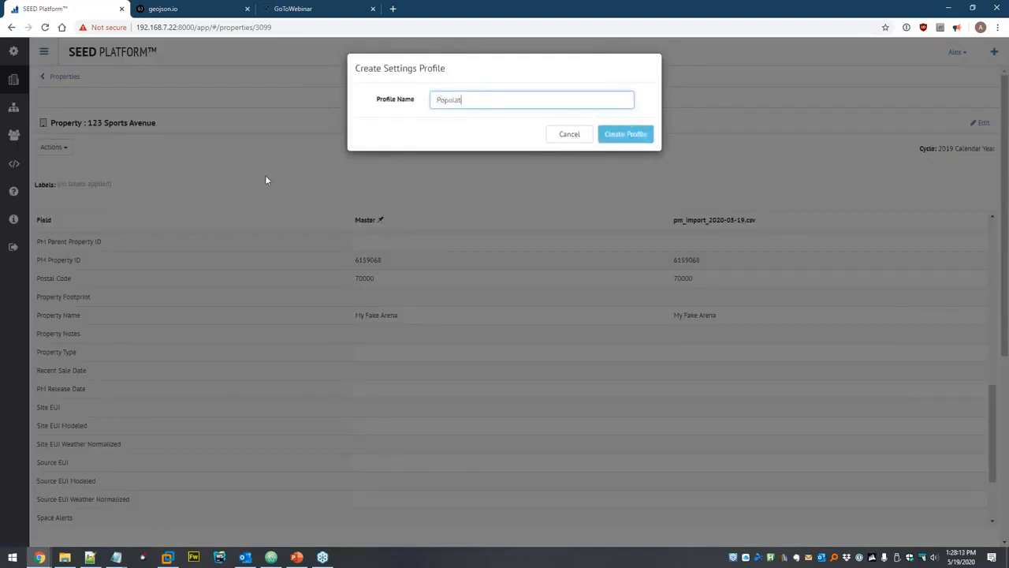
text(ed)
click(635, 136)
click(635, 136)
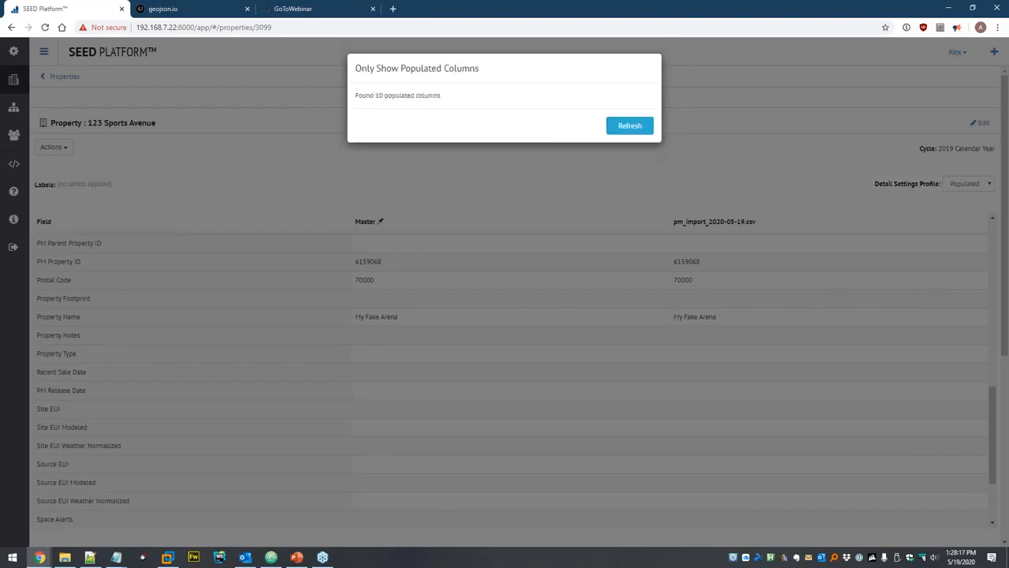
click(637, 129)
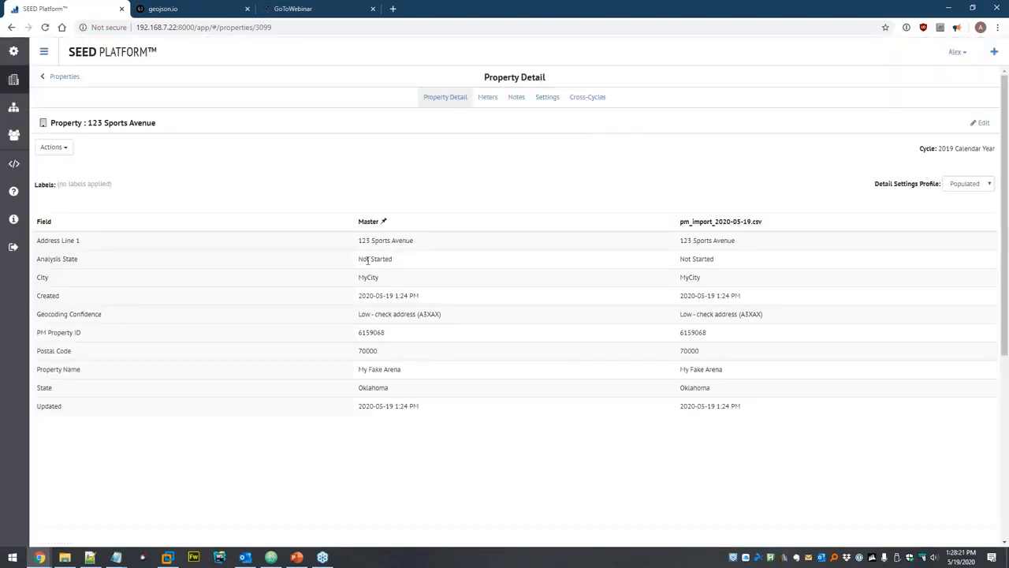
Return to the Properties list of four 2019 properties.
scroll(710, 358, down, 3)
scroll(413, 323, up, 3)
click(13, 85)
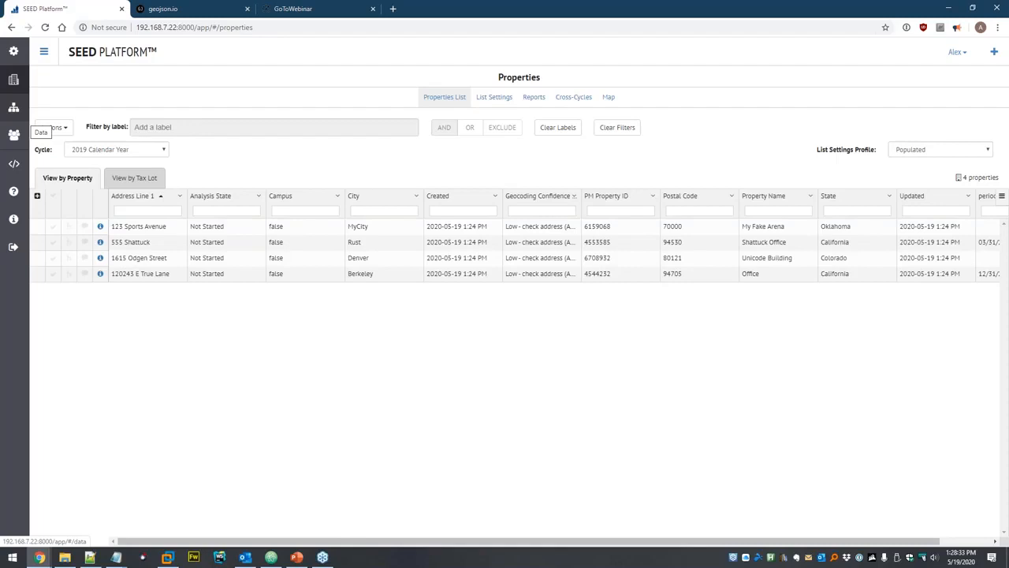
Open the Meters tab of the 123 Sports Avenue property.
click(101, 227)
click(58, 147)
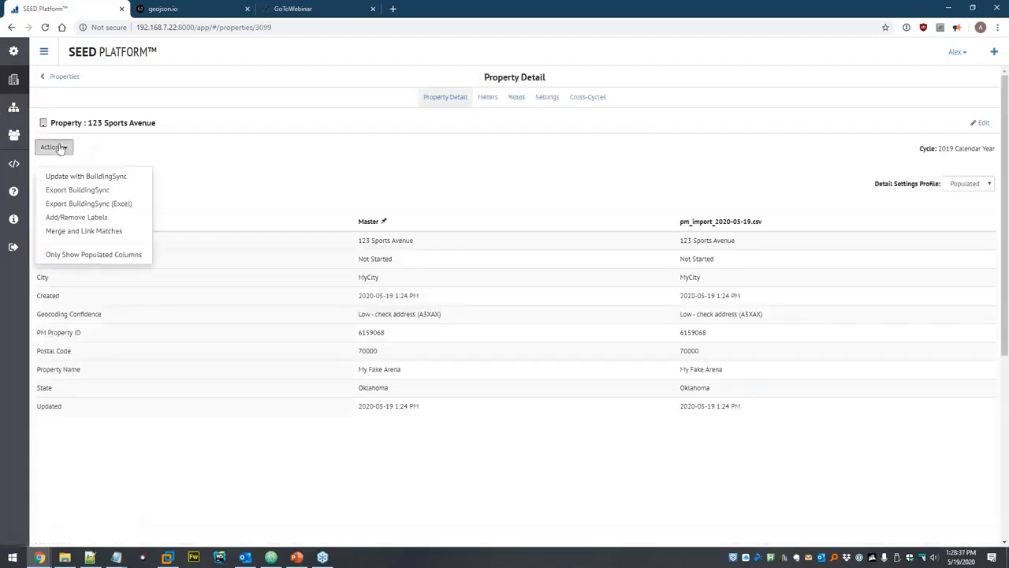
click(493, 105)
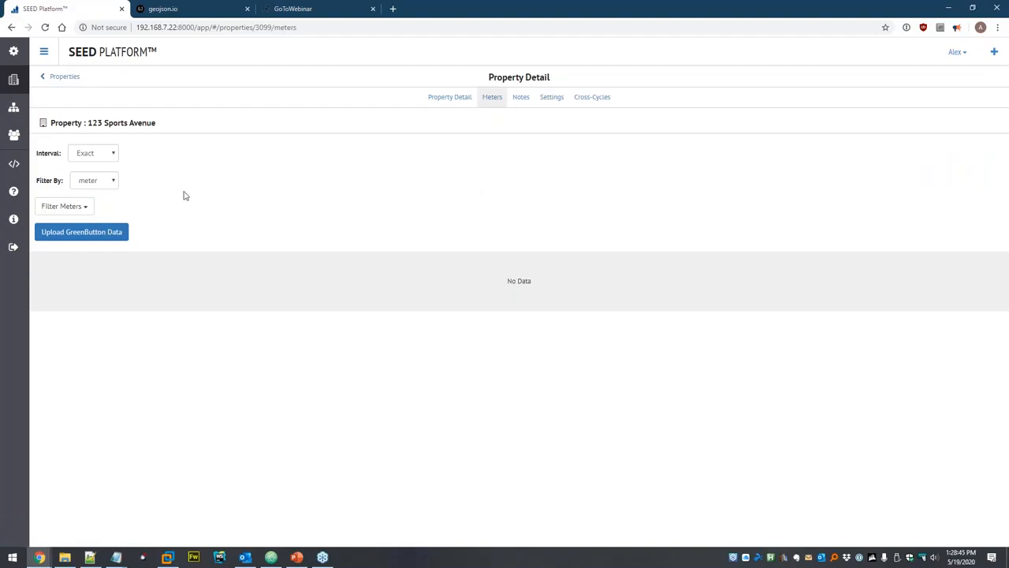
Upload example-GreenButton-data.xml to Dataset, confirm the readings, and refresh the meters.
click(78, 233)
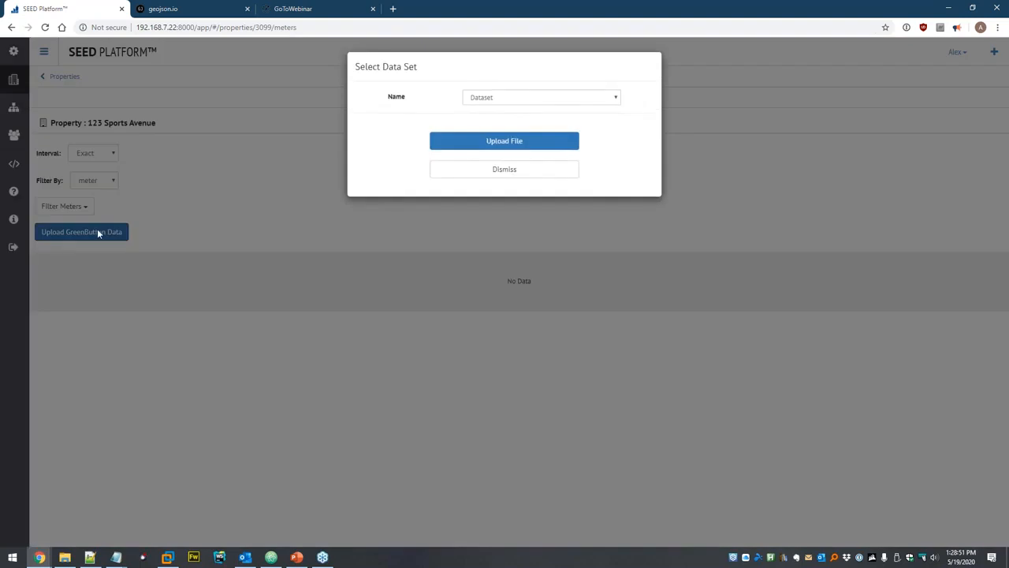
click(500, 100)
click(504, 109)
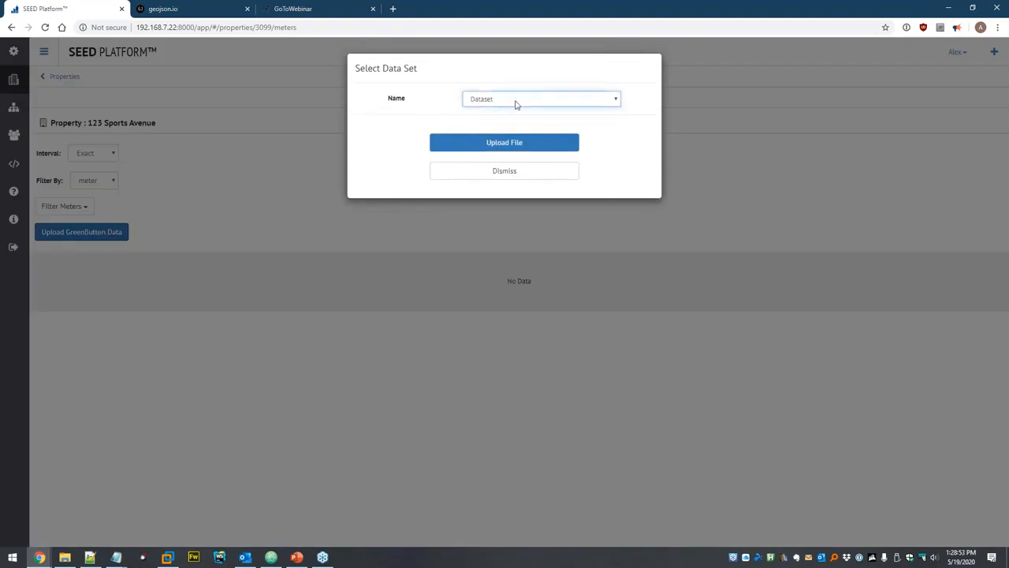
click(505, 143)
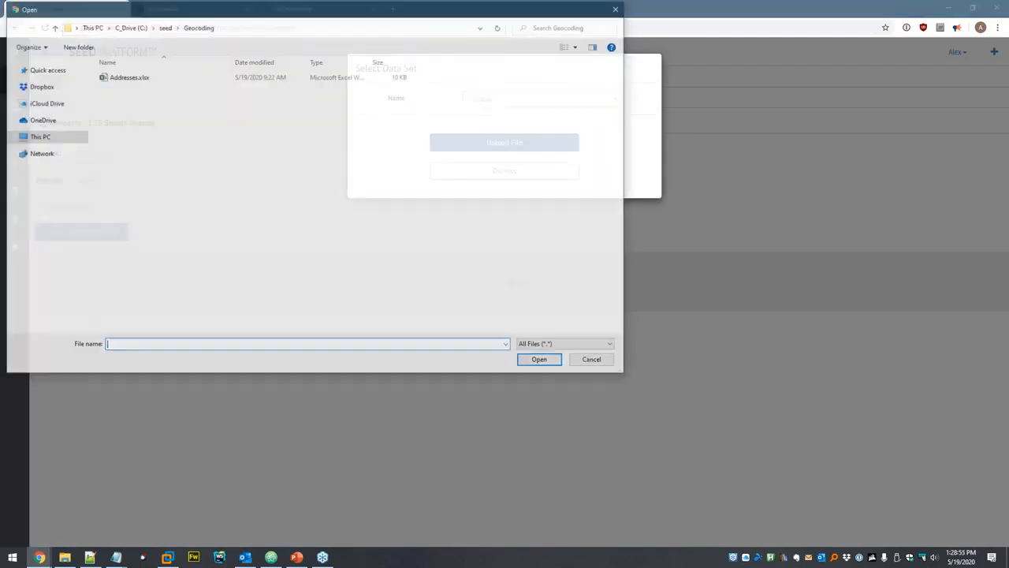
click(167, 29)
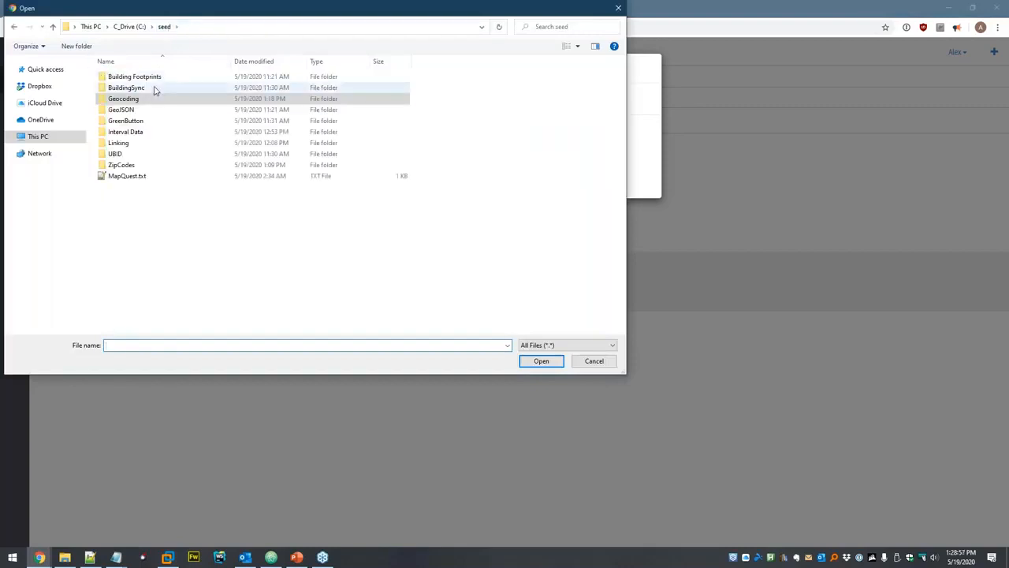
double_click(126, 121)
click(167, 79)
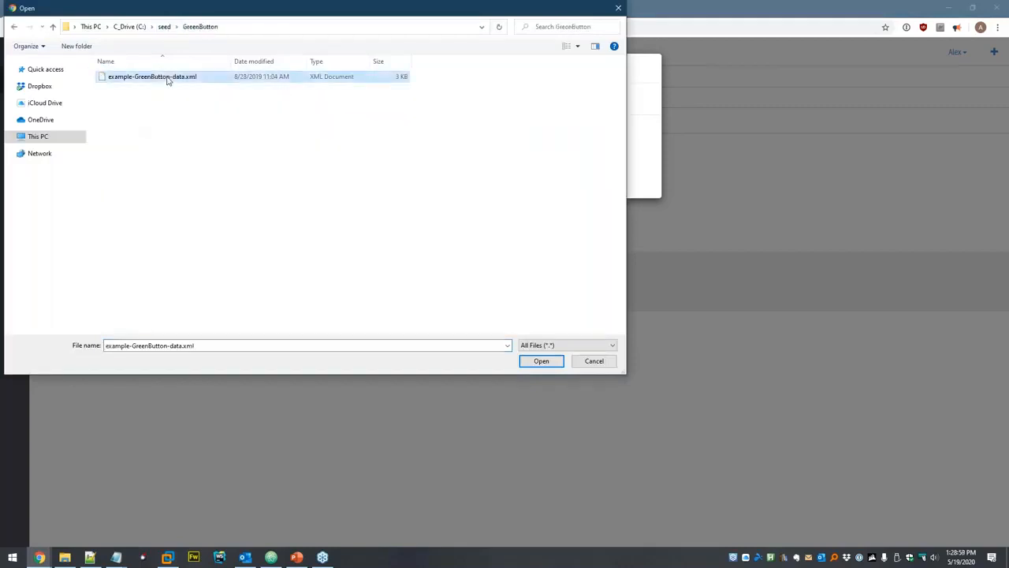
click(541, 361)
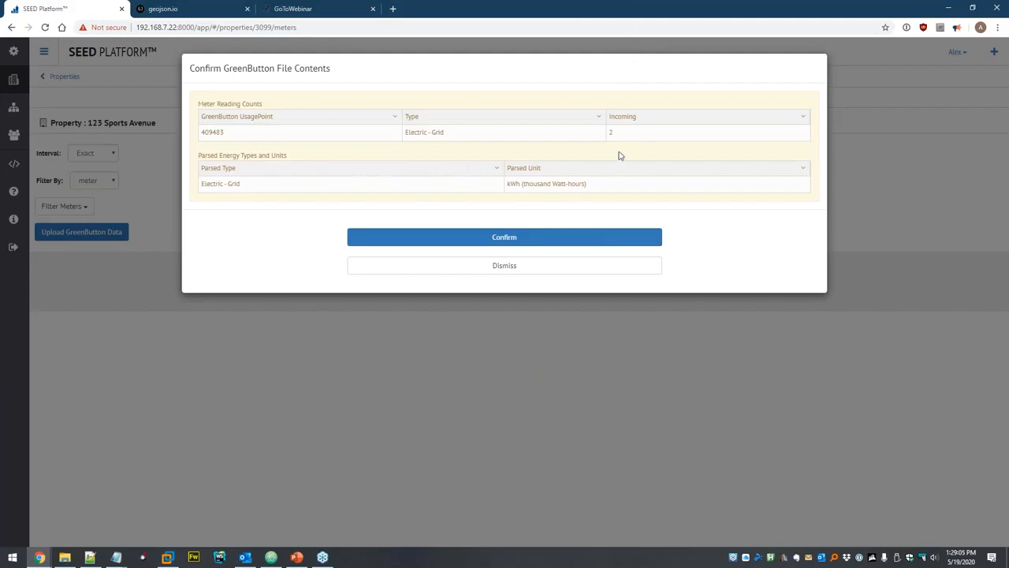
click(461, 239)
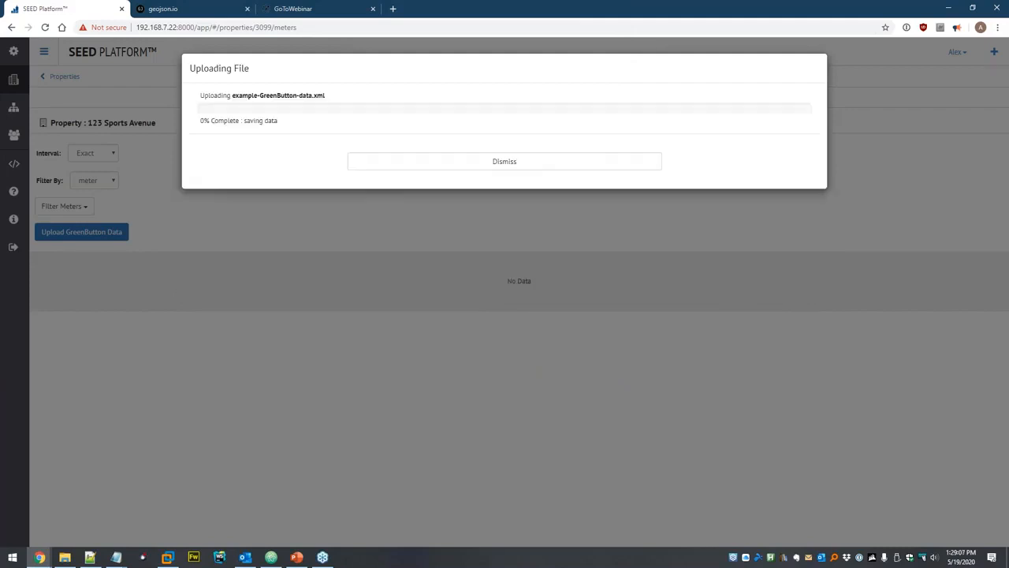
click(536, 190)
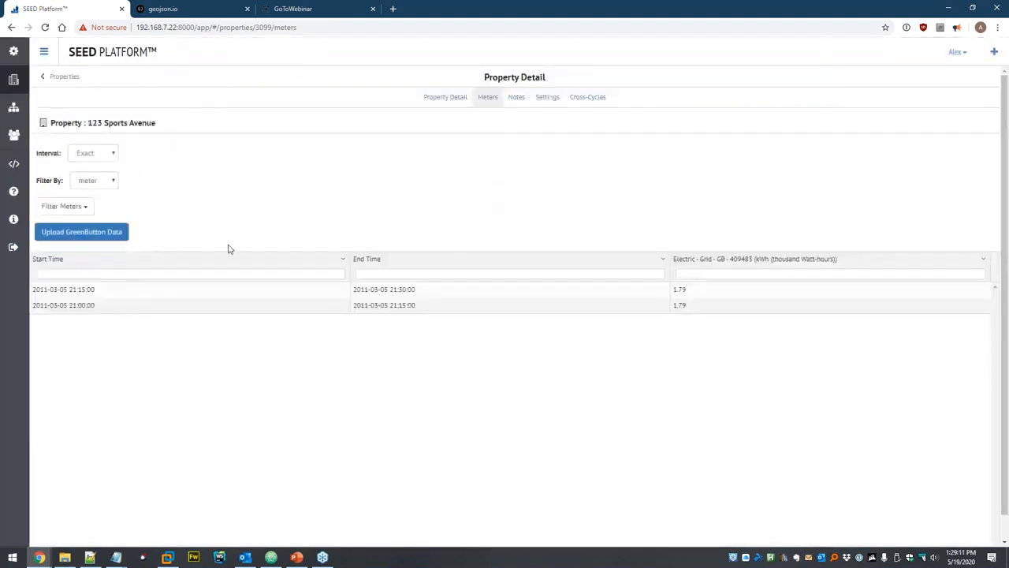
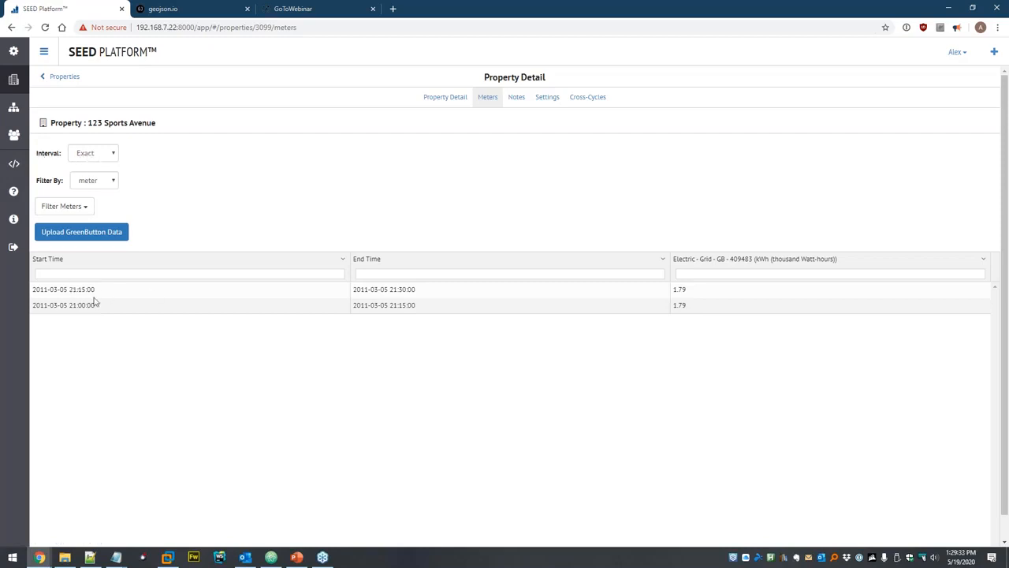
Keep the Exact interval and meter filter, and hide the Electric - Grid - GB - 409483 column.
click(111, 156)
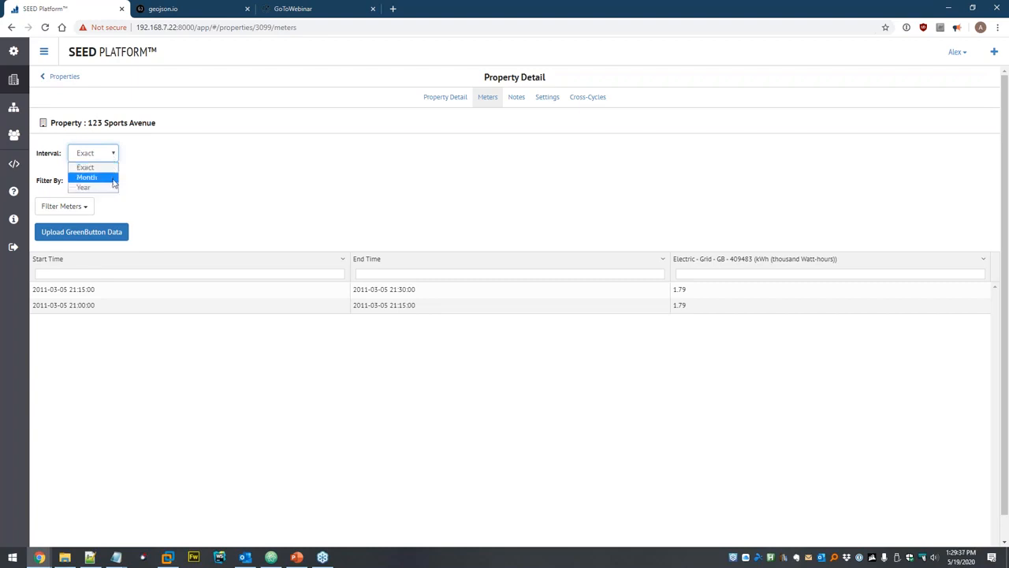
click(153, 181)
click(105, 185)
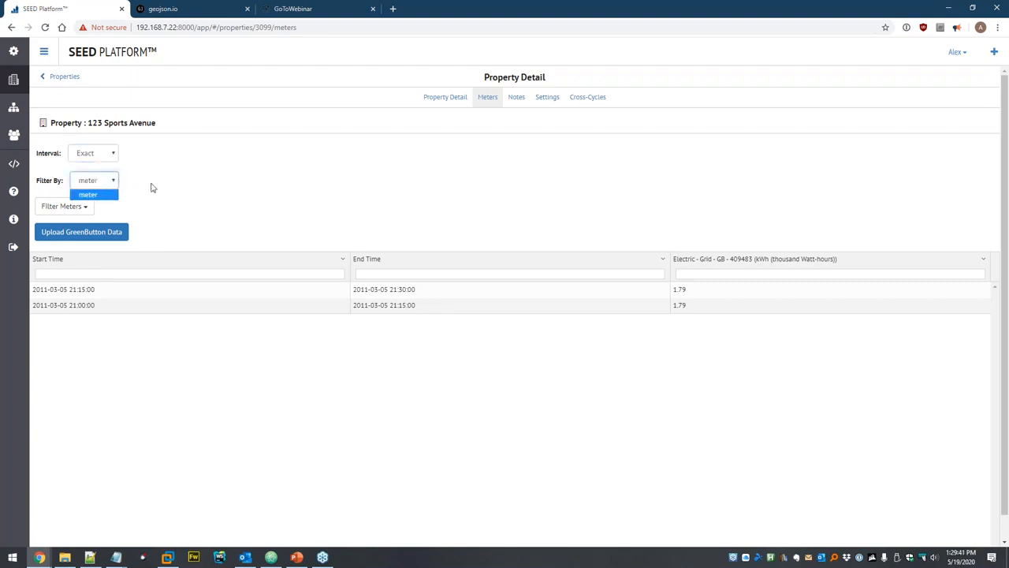
click(152, 187)
click(90, 206)
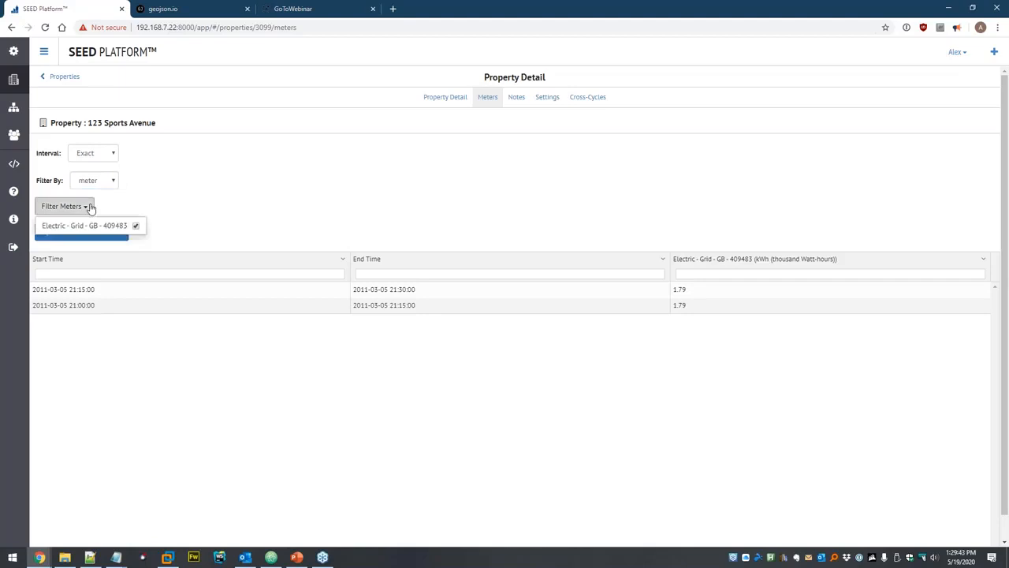
click(136, 226)
click(203, 216)
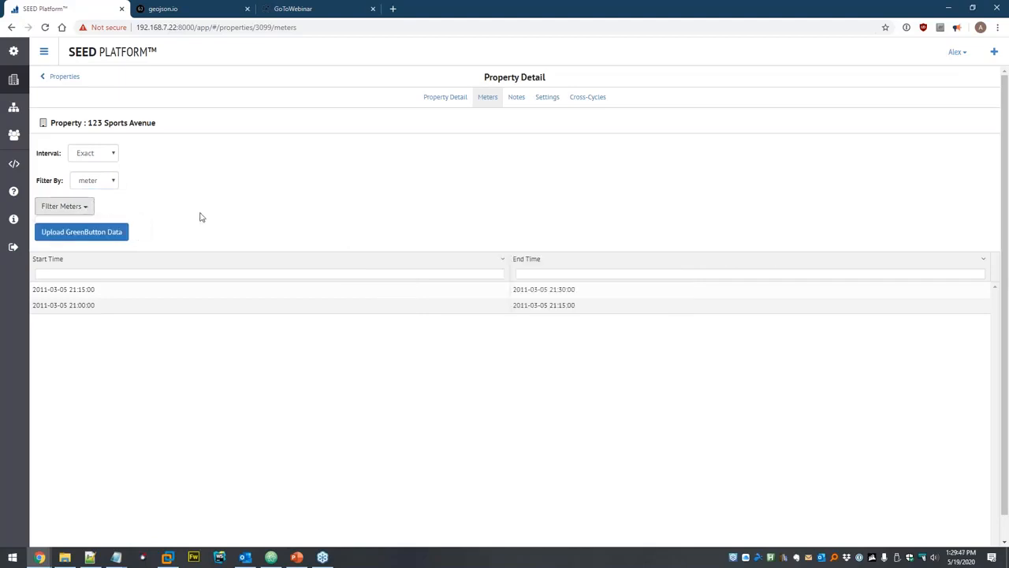
Restore the Electric - Grid - GB - 409483 column and start filtering it.
click(410, 201)
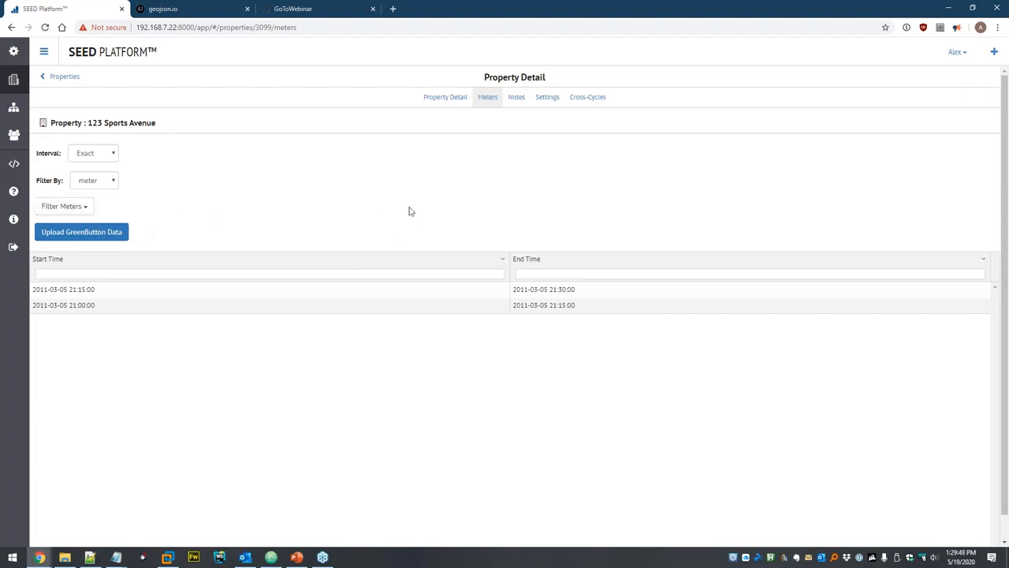
click(63, 205)
click(136, 227)
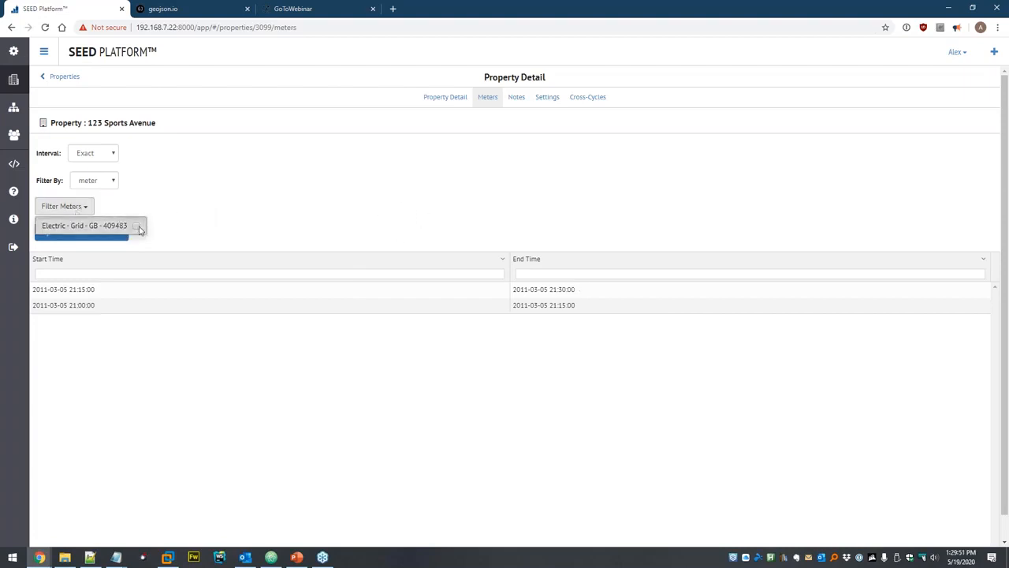
click(214, 217)
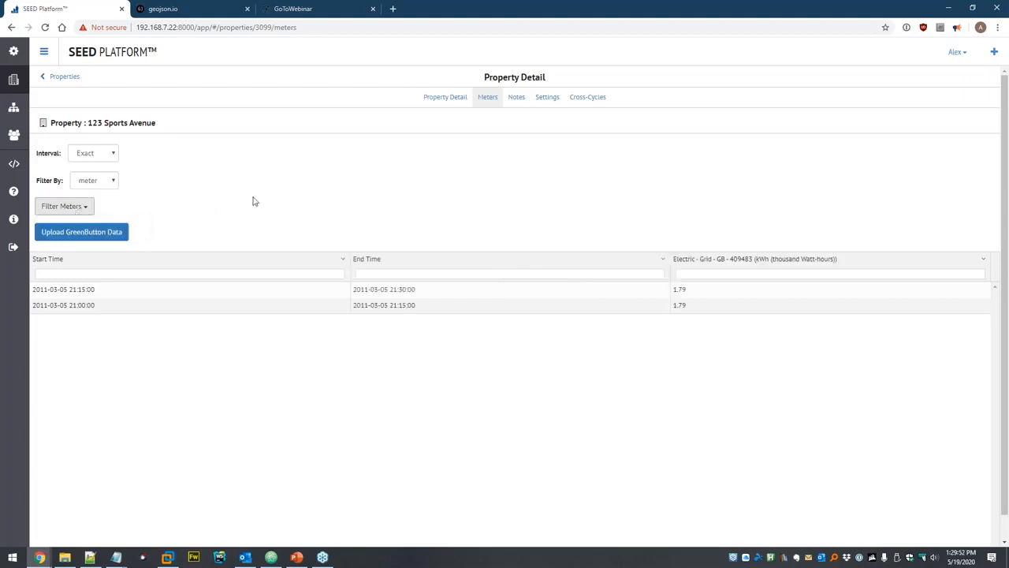
click(709, 276)
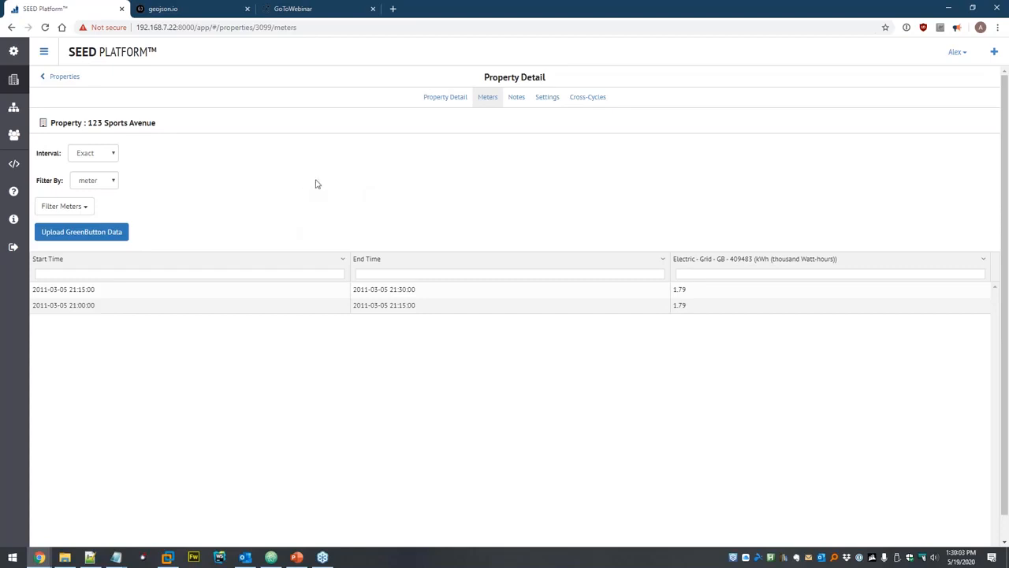
Delete example-GreenButton-data.xml and the pm_import csv file from Dataset.
click(12, 108)
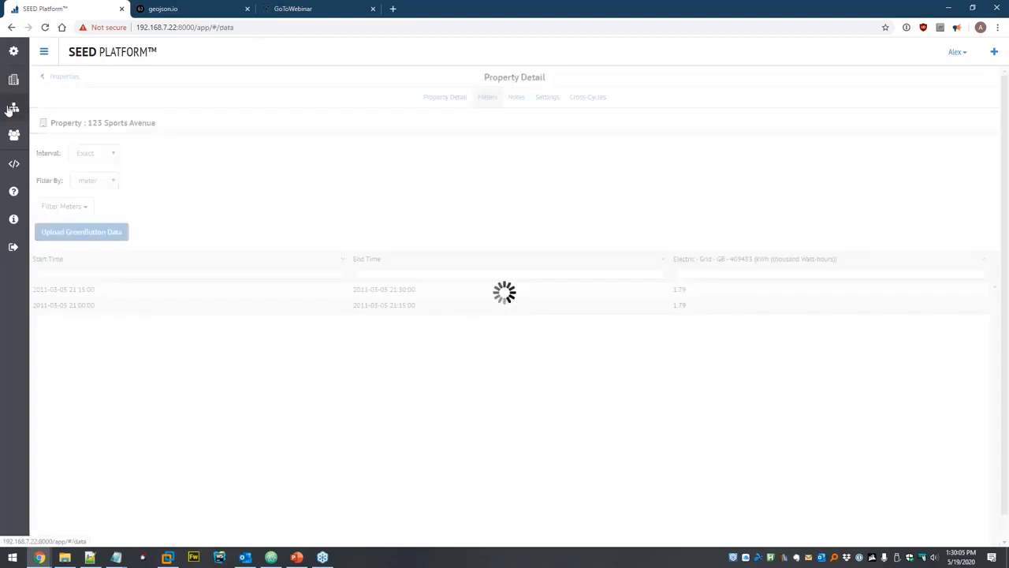
click(54, 113)
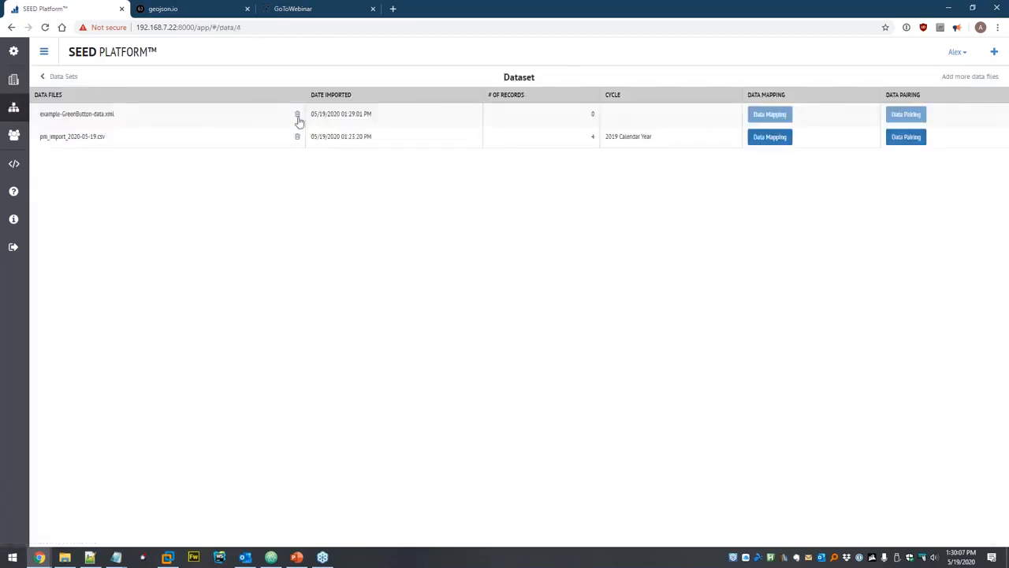
click(298, 117)
click(640, 125)
click(283, 117)
click(636, 125)
Delete all four 2019 properties, then reopen the now-empty Dataset.
click(13, 79)
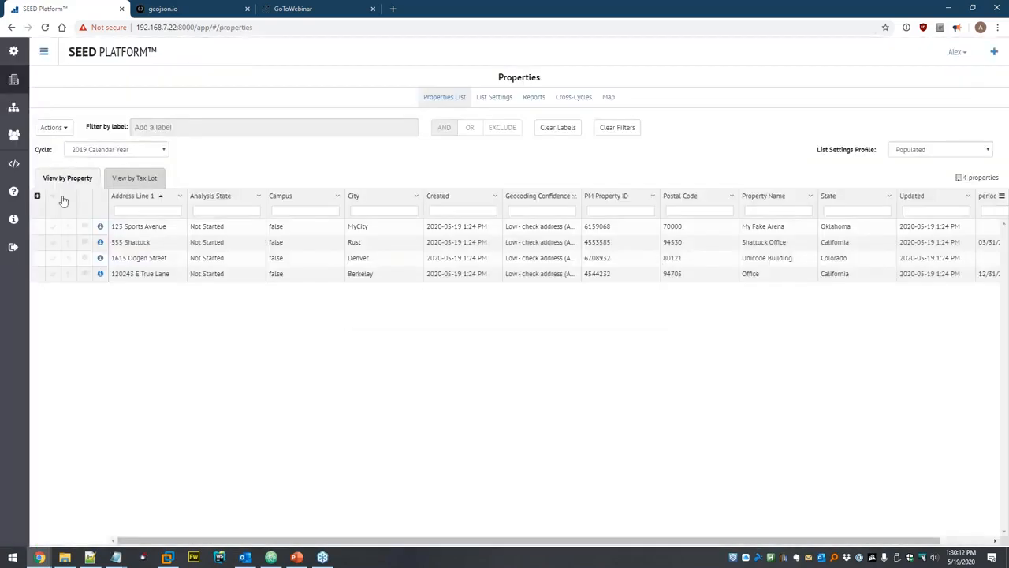
click(55, 197)
click(54, 126)
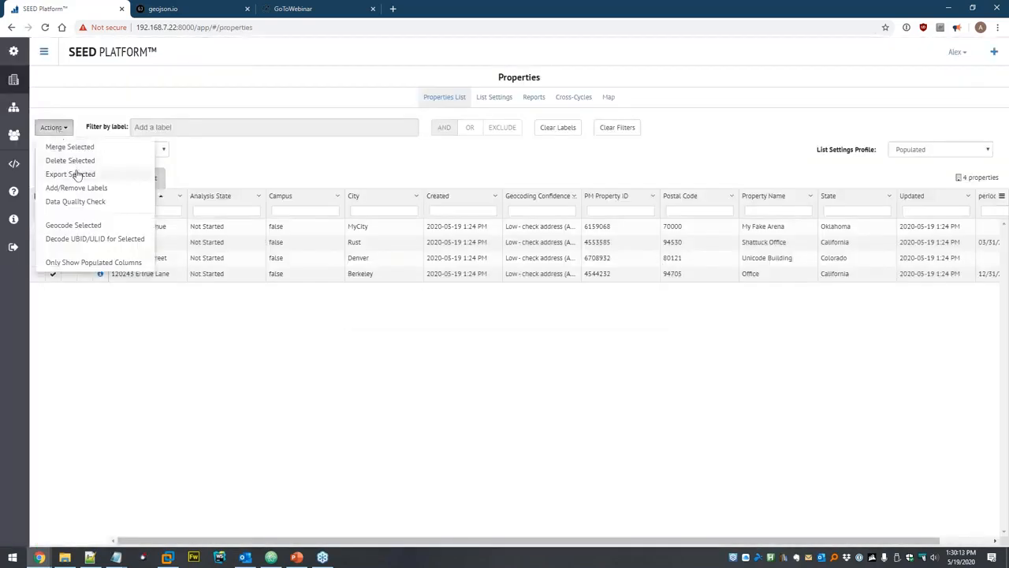
click(71, 161)
click(611, 122)
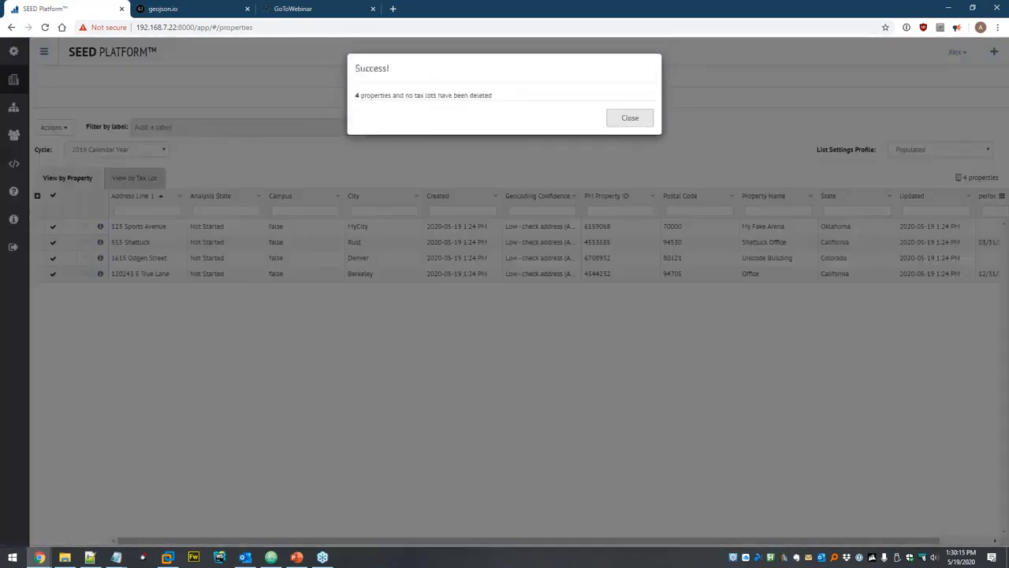
click(630, 118)
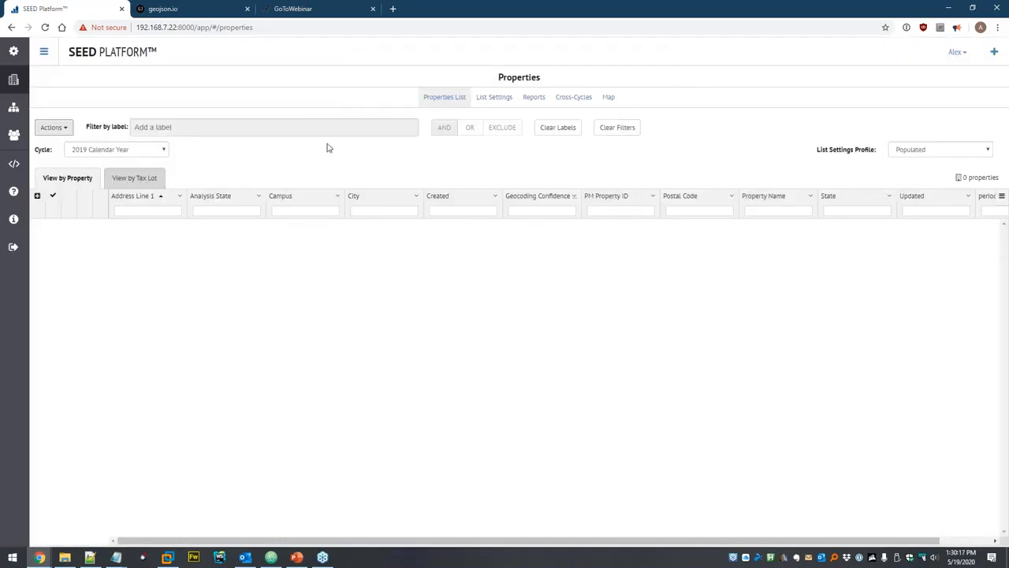
click(14, 107)
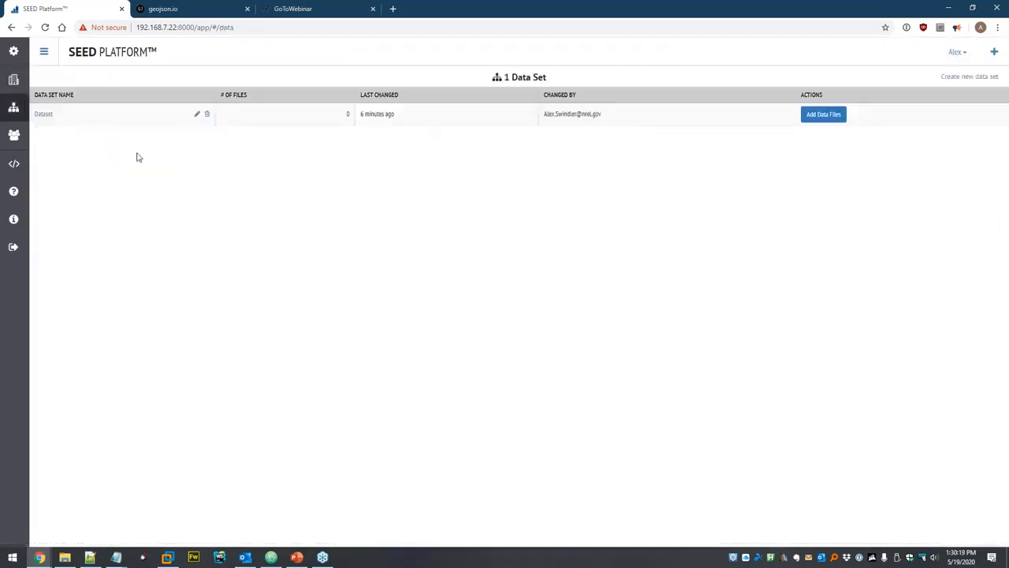
click(42, 114)
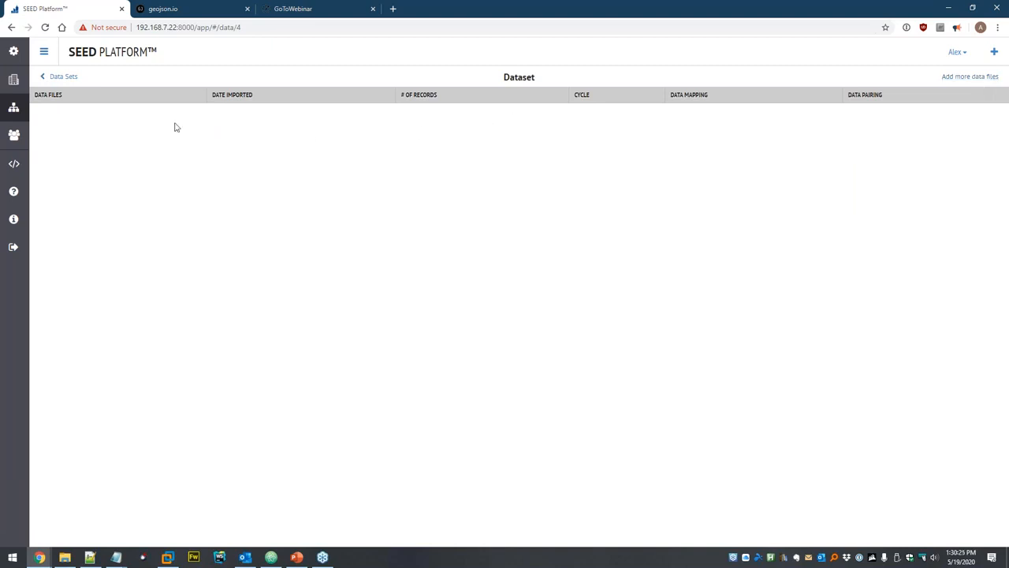
Check the empty geojson.io map, then bring up nrel-site.geojson in Atom.
click(202, 11)
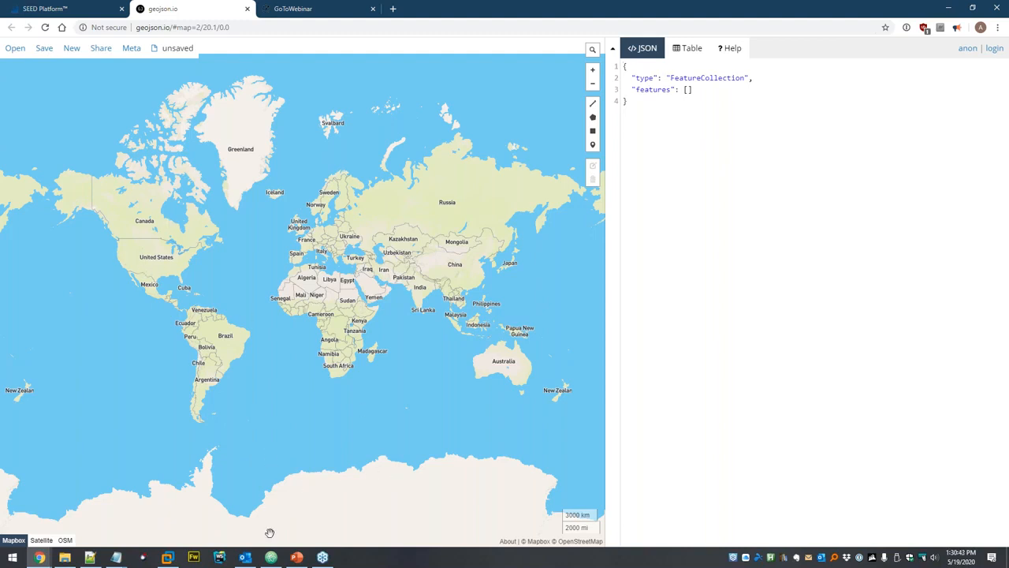
click(270, 558)
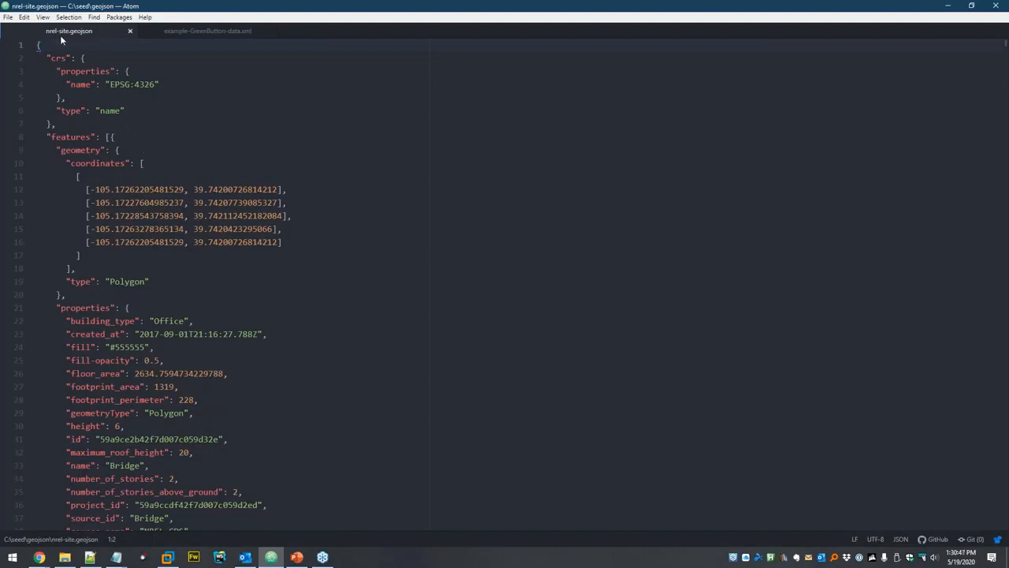
Review the building polygons and properties in nrel-site.geojson, then return to the geojson.io window.
scroll(233, 147, down, 14)
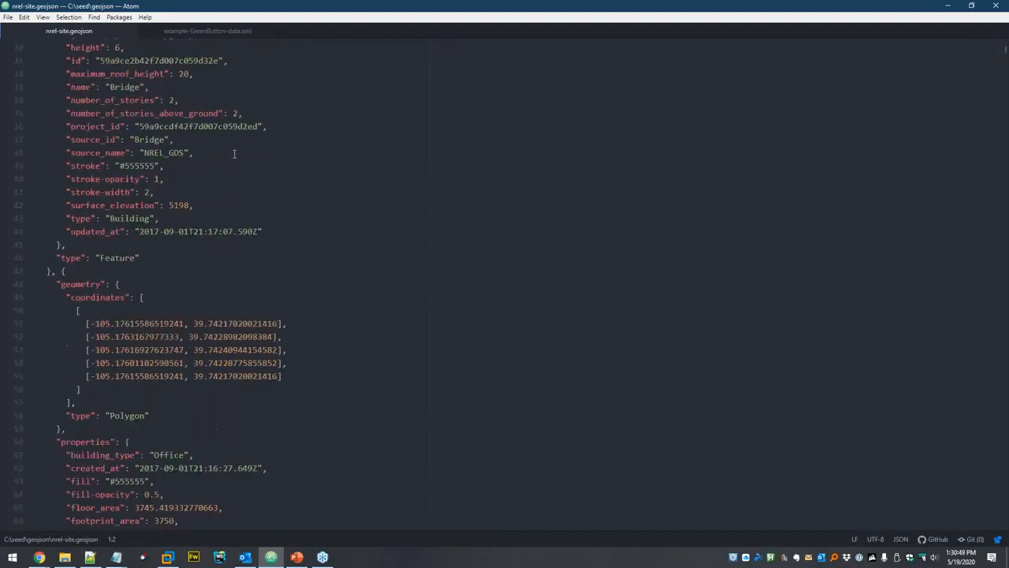
scroll(259, 211, down, 1)
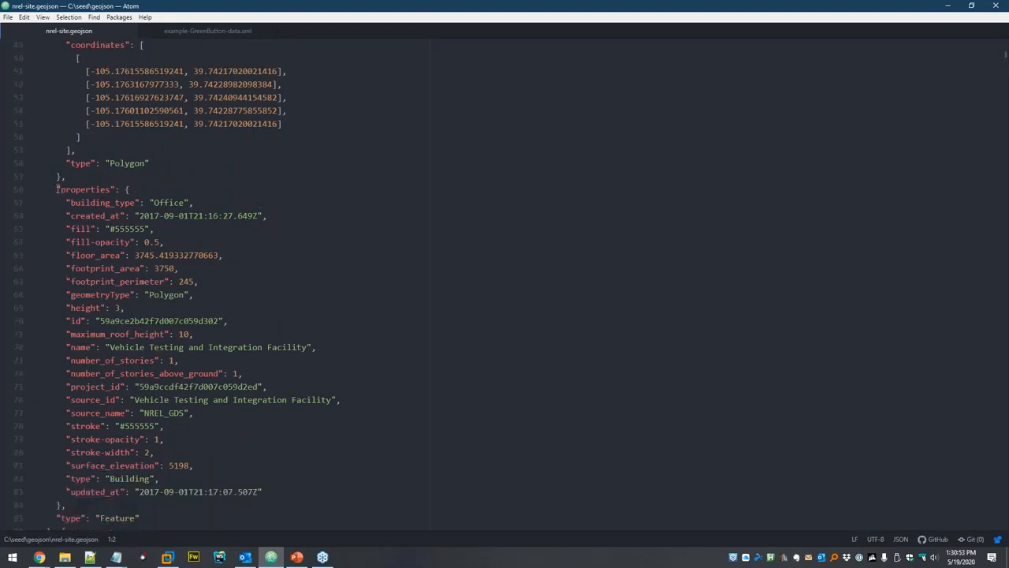
scroll(86, 199, up, 3)
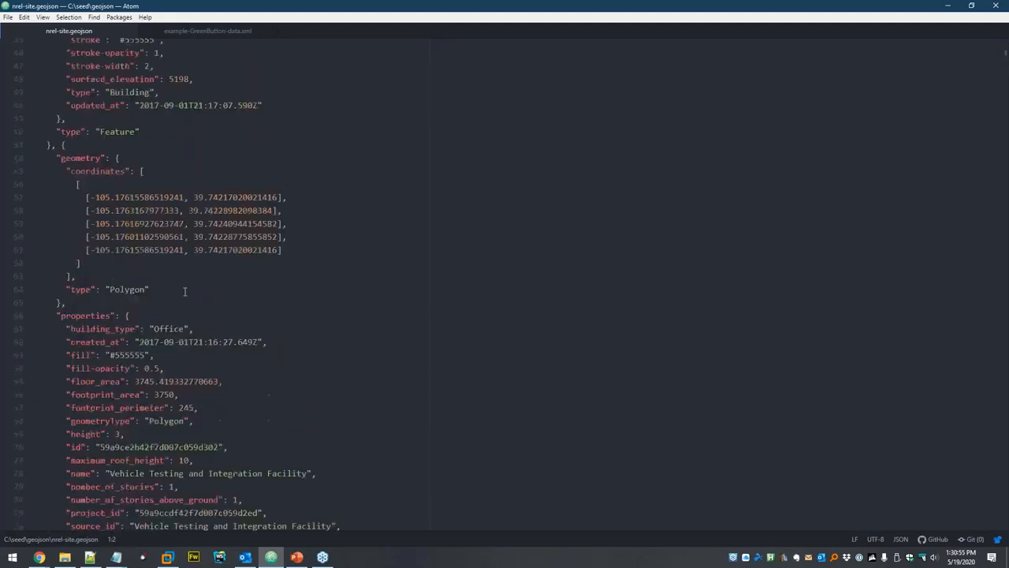
drag(89, 197, 323, 249)
click(323, 250)
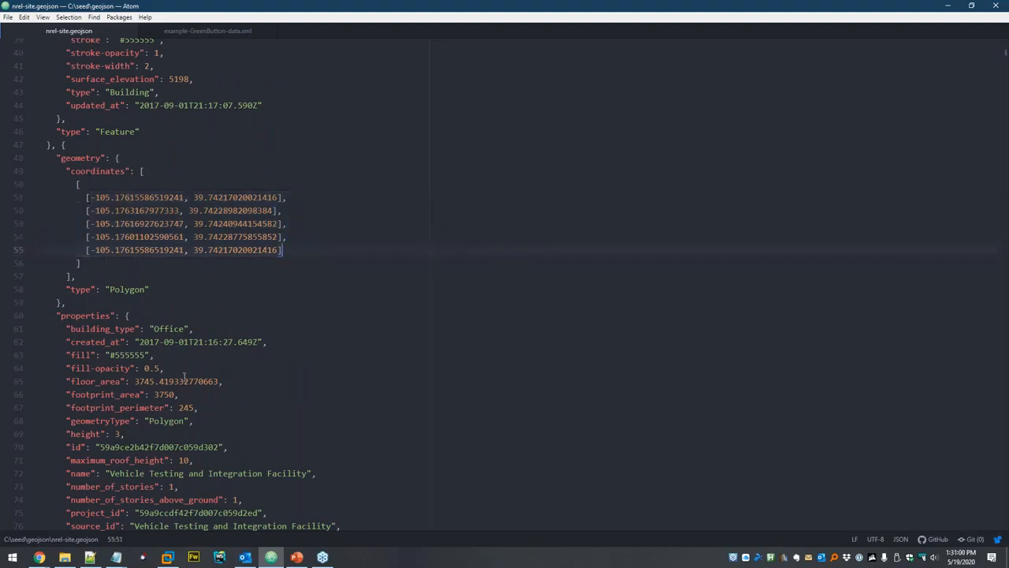
click(49, 560)
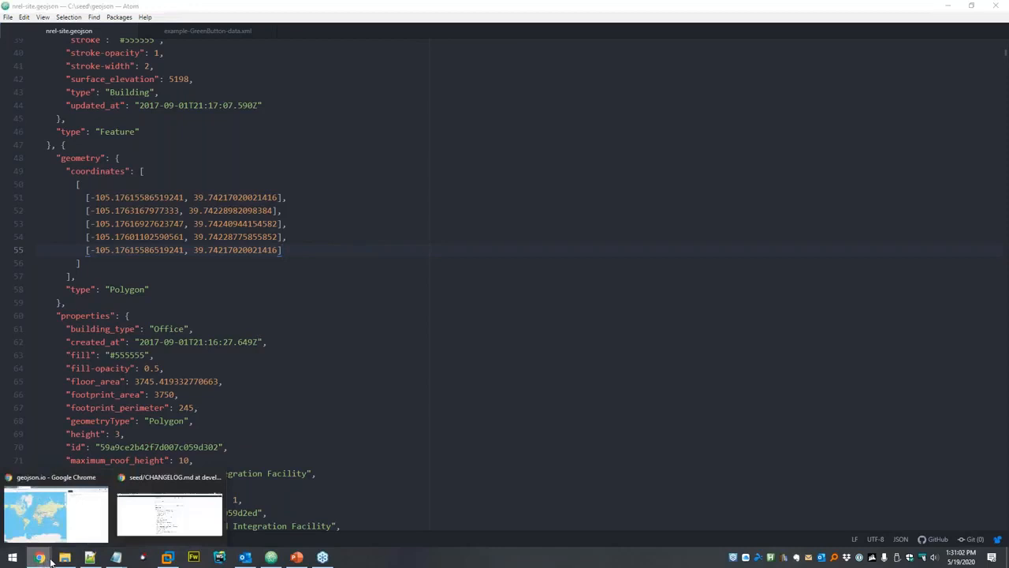
click(56, 514)
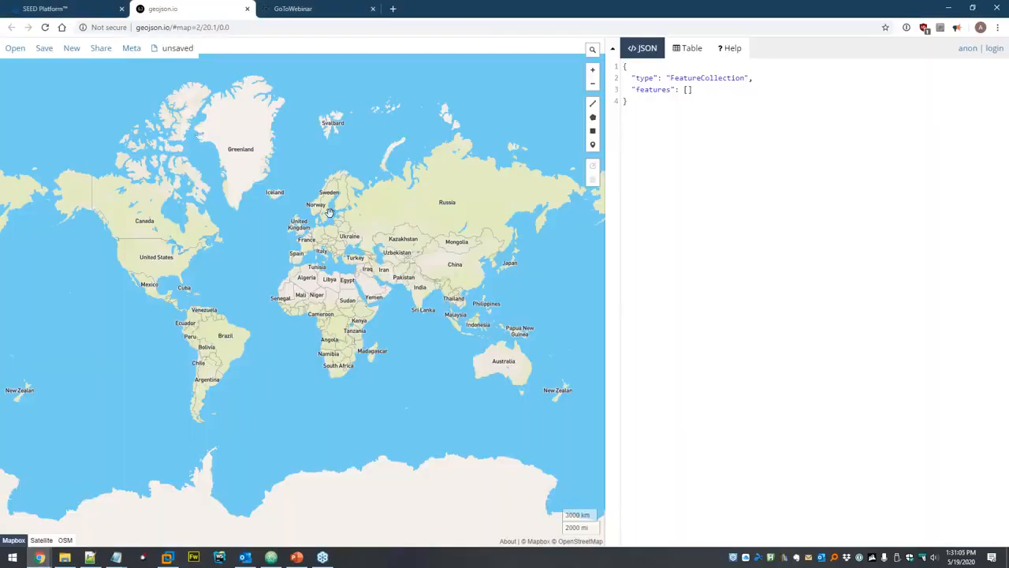
Import nrel-site.geojson from the seed GeoJSON folder onto the geojson.io map.
key(alt+Tab)
key(alt+Tab)
key(alt+Tab)
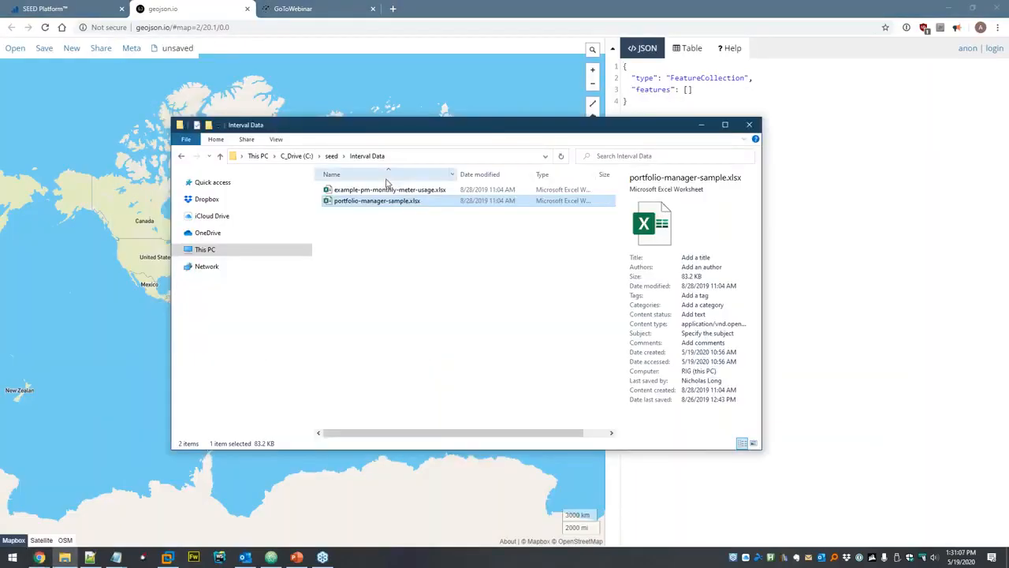
click(331, 155)
click(354, 214)
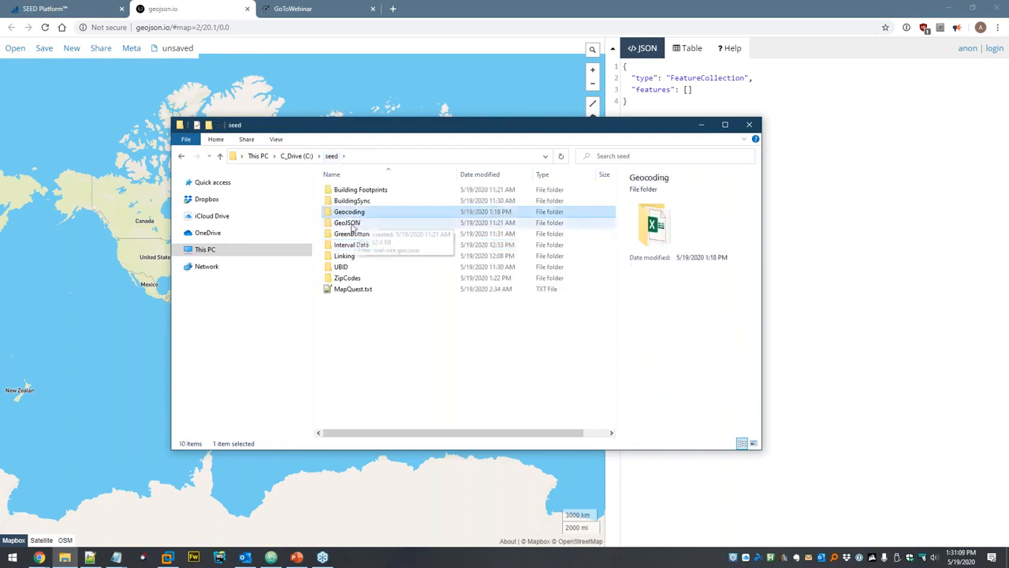
double_click(354, 223)
drag(355, 191, 367, 83)
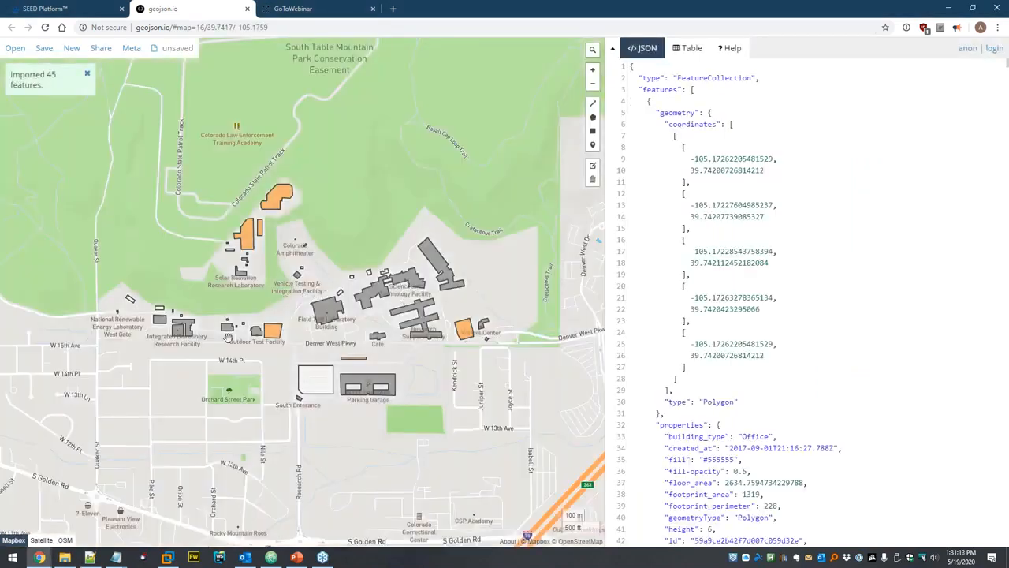
Inspect the properties of the northernmost orange building on the map.
scroll(301, 299, up, 2)
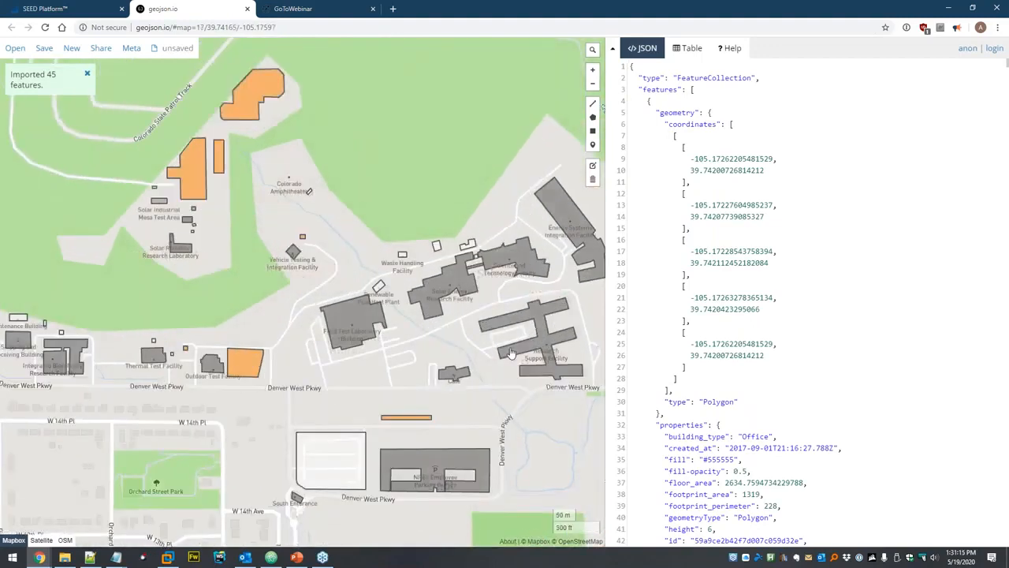
drag(243, 197, 248, 232)
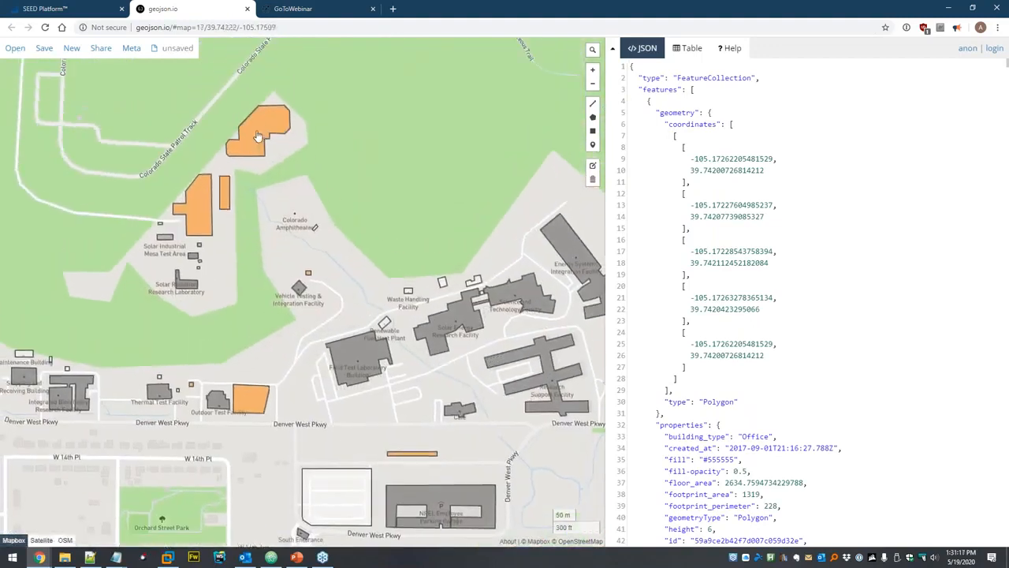
click(256, 127)
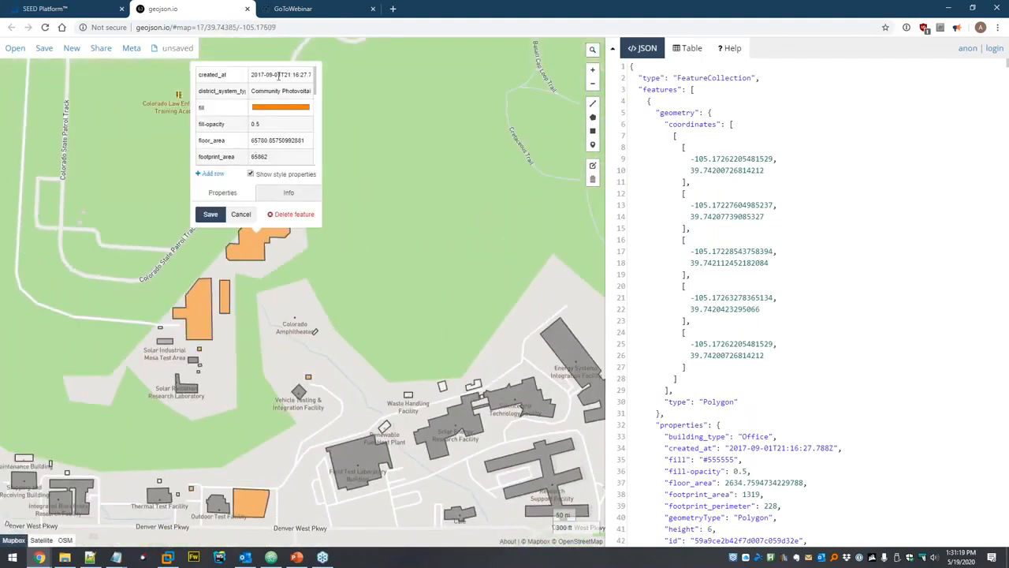
scroll(283, 138, down, 2)
scroll(284, 111, down, 3)
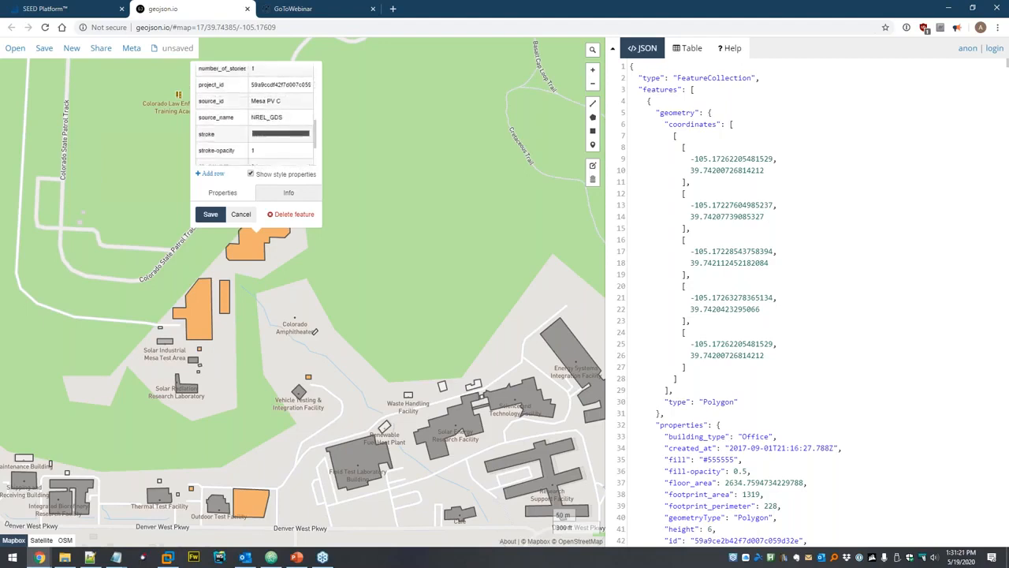
scroll(298, 138, up, 5)
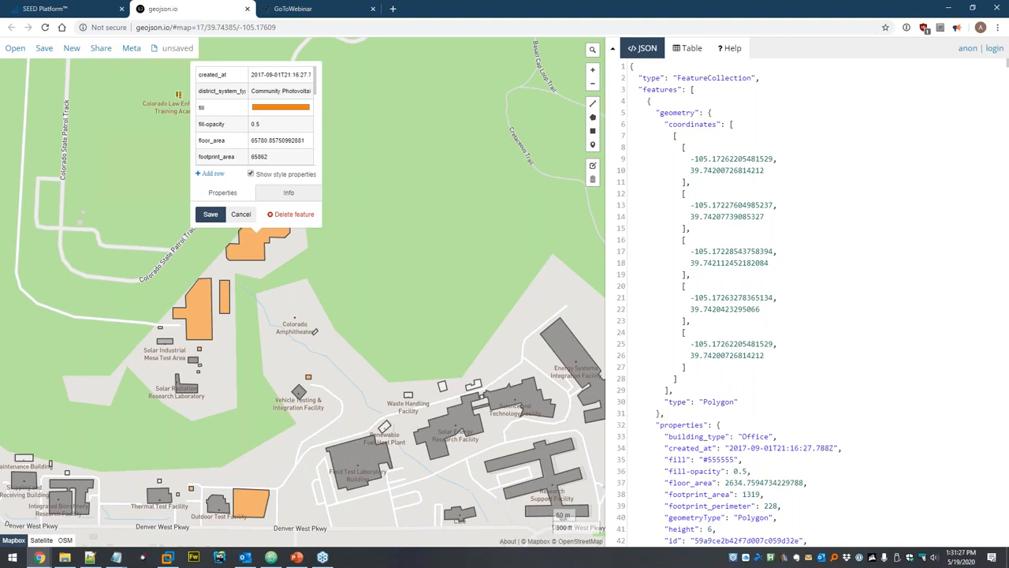
Close the building's details and zoom out to show the whole campus.
click(338, 246)
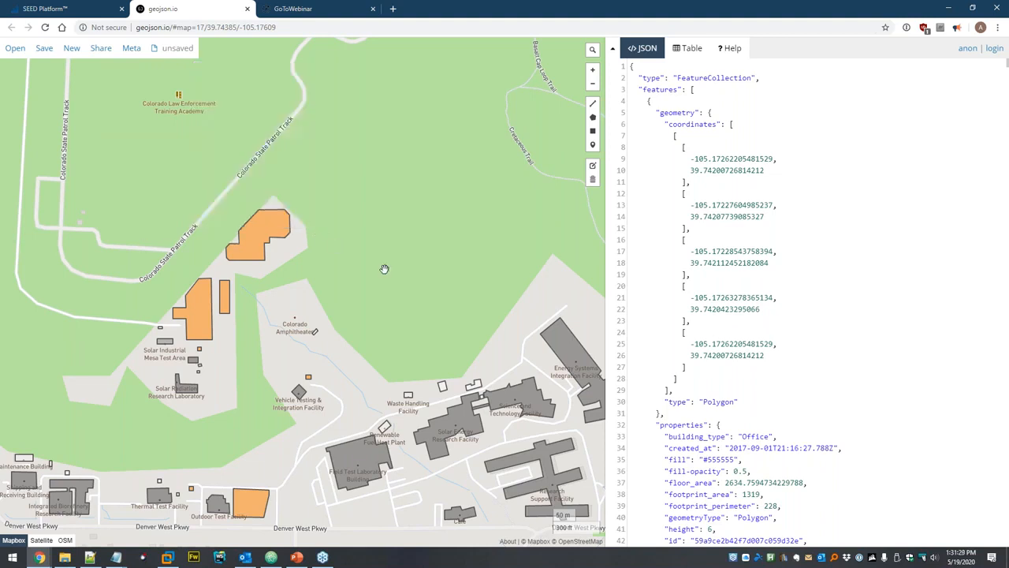
drag(355, 319, 354, 241)
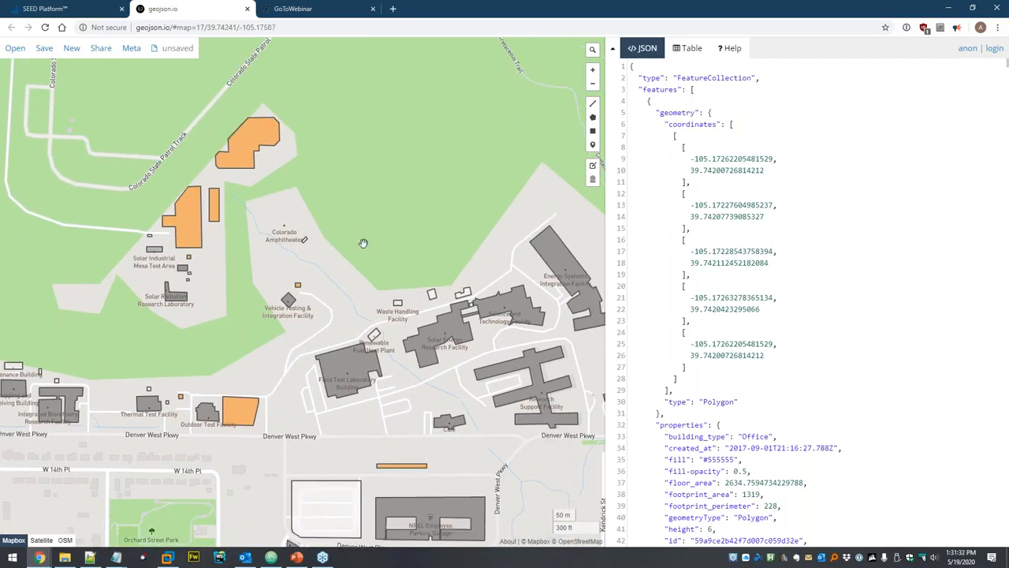
scroll(363, 242, down, 1)
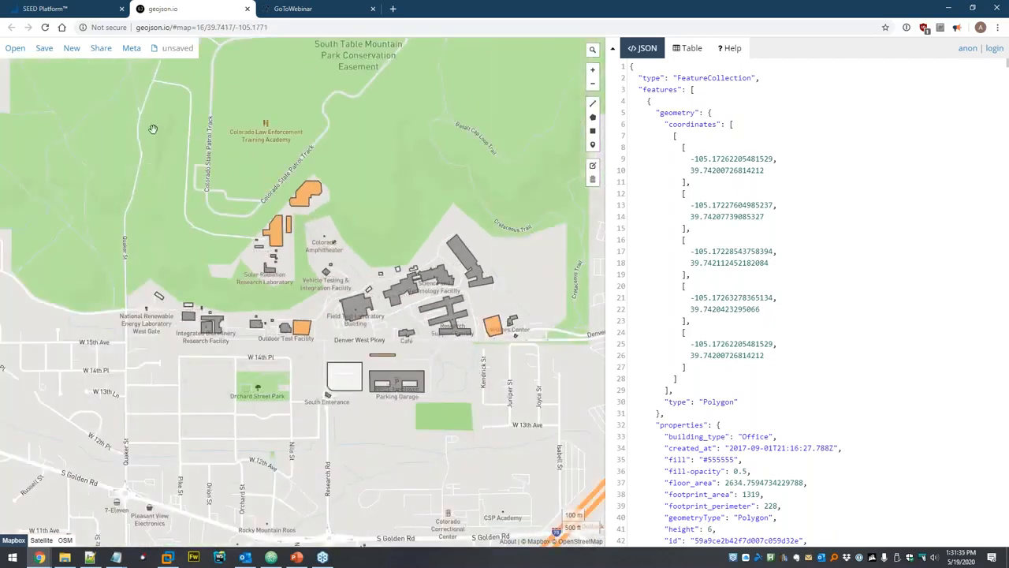
Upload seed\GeoJSON\nrel-site.geojson as a GeoJSON file and continue to data mapping.
click(69, 9)
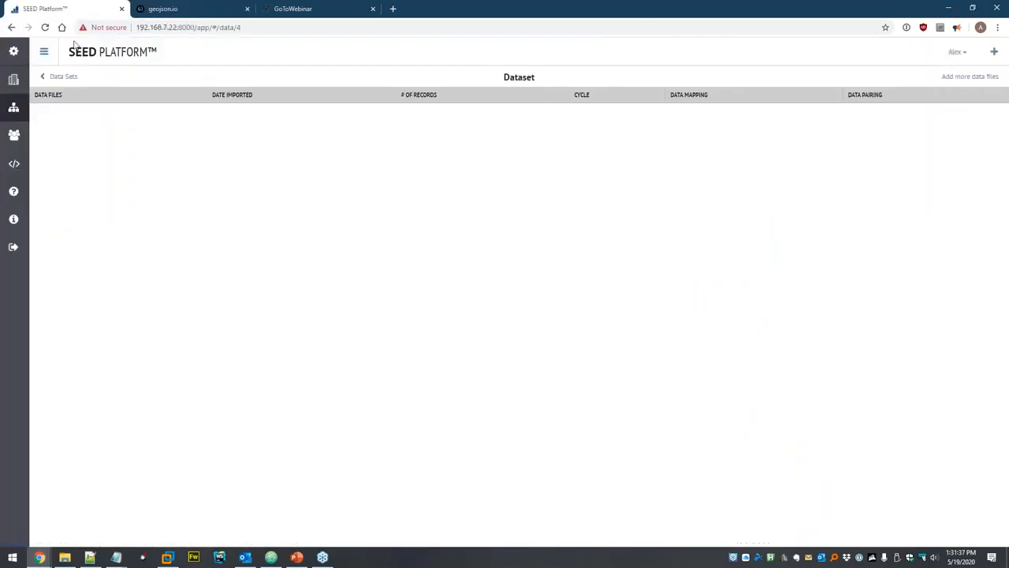
click(969, 77)
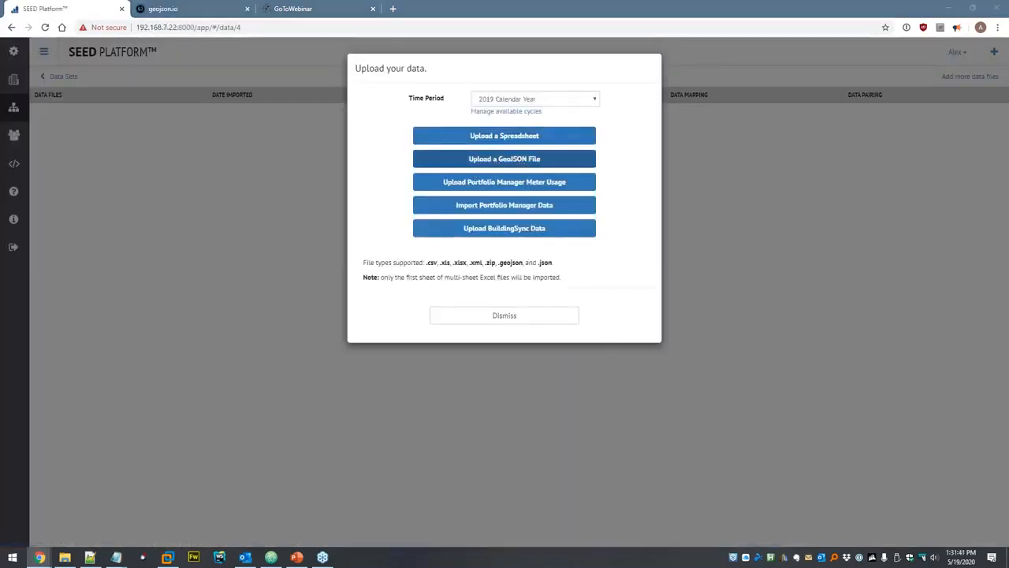
click(504, 158)
click(165, 28)
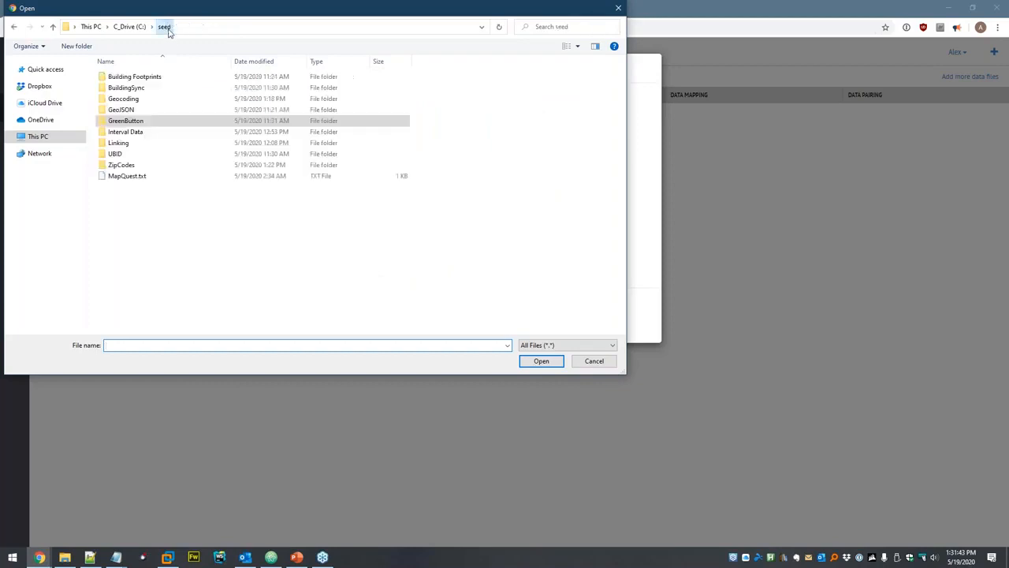
double_click(124, 109)
double_click(131, 77)
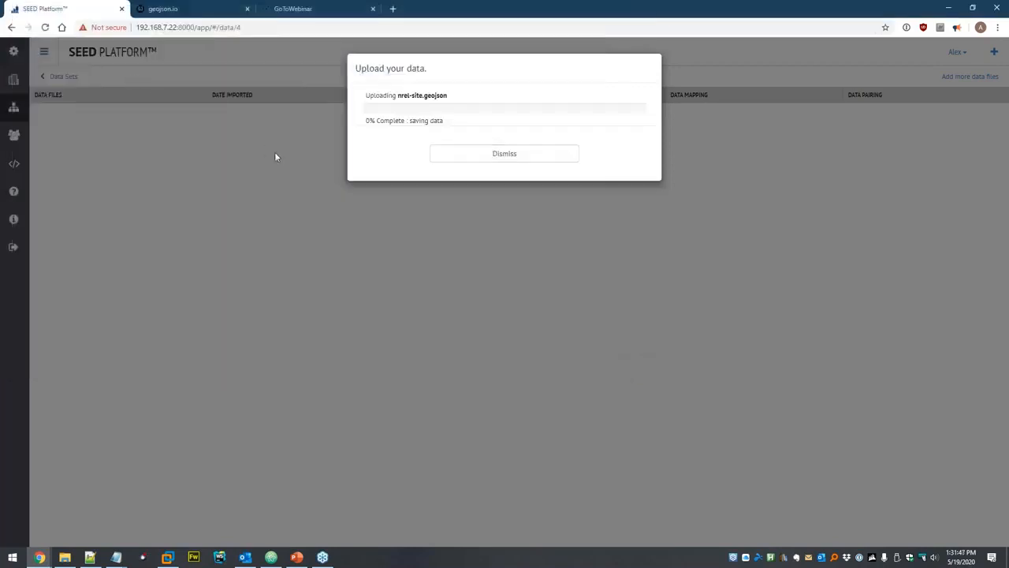
click(442, 161)
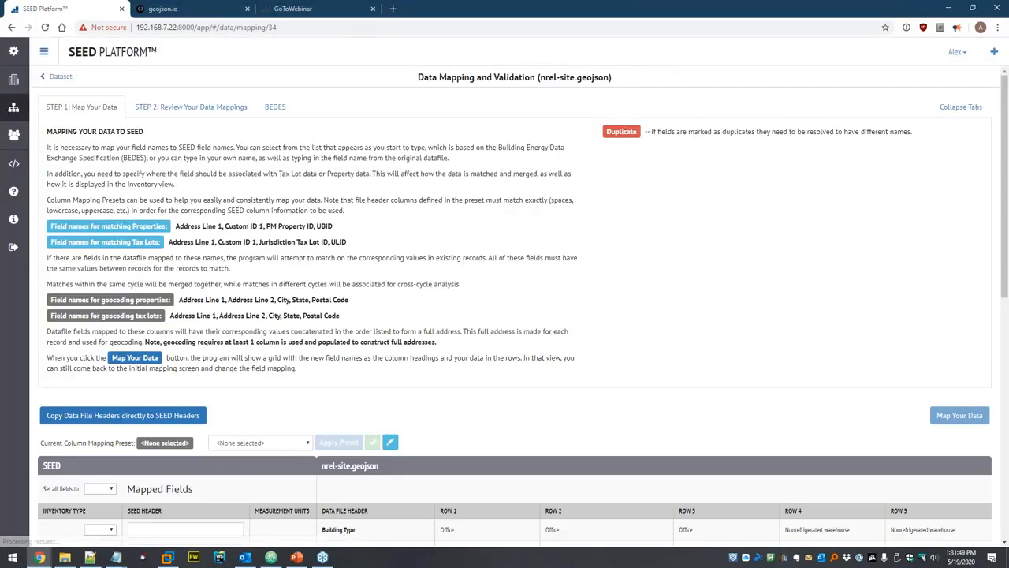
Review the nrel-site.geojson mapping page, then delete that file from Dataset.
scroll(522, 220, down, 5)
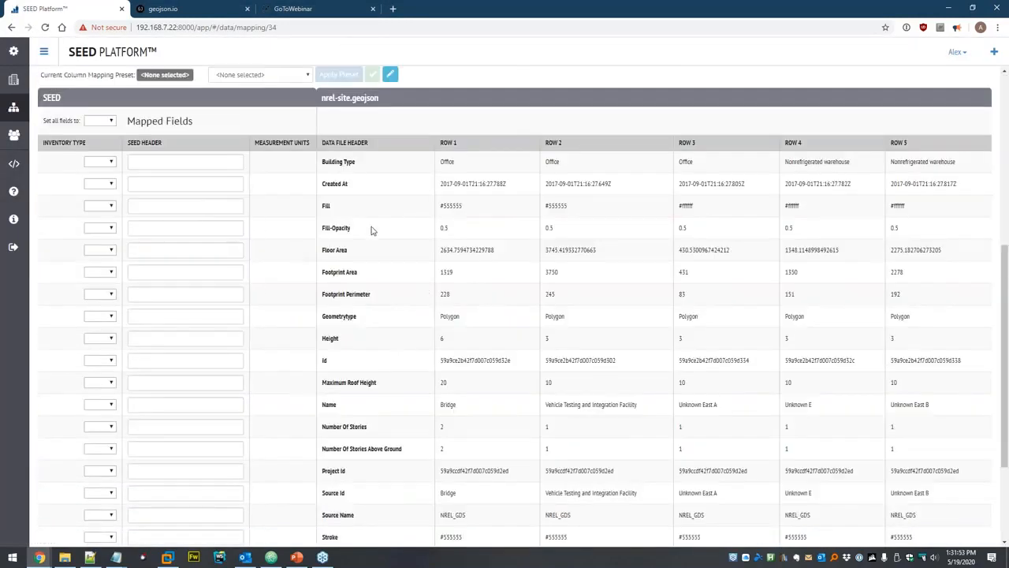
scroll(381, 218, down, 2)
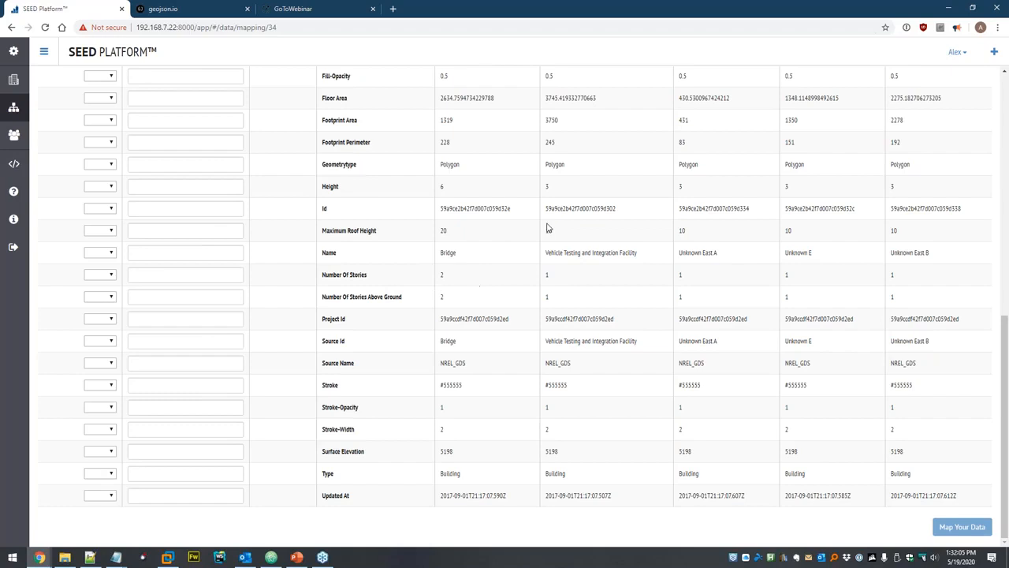
scroll(555, 317, up, 2)
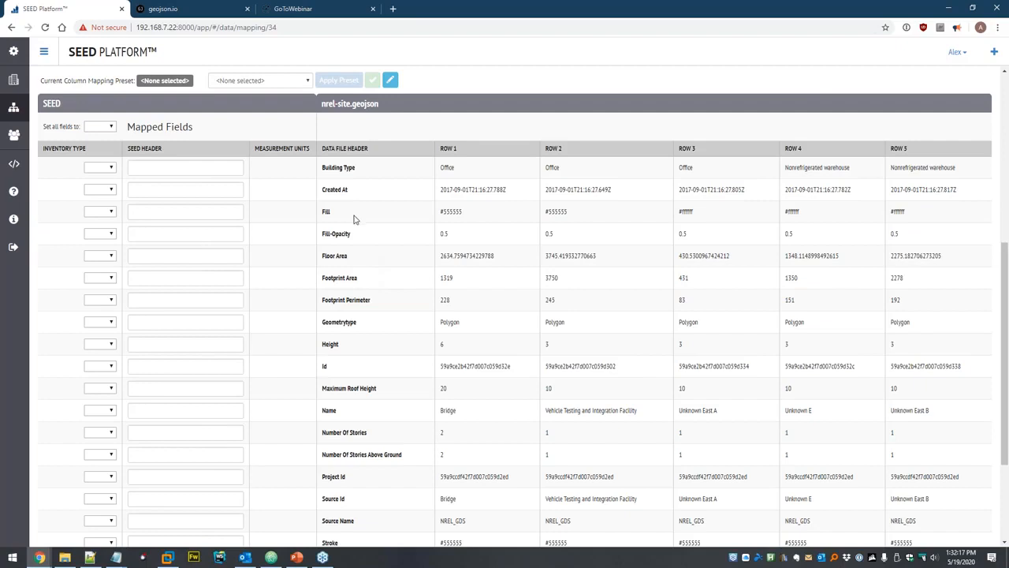
scroll(354, 219, up, 3)
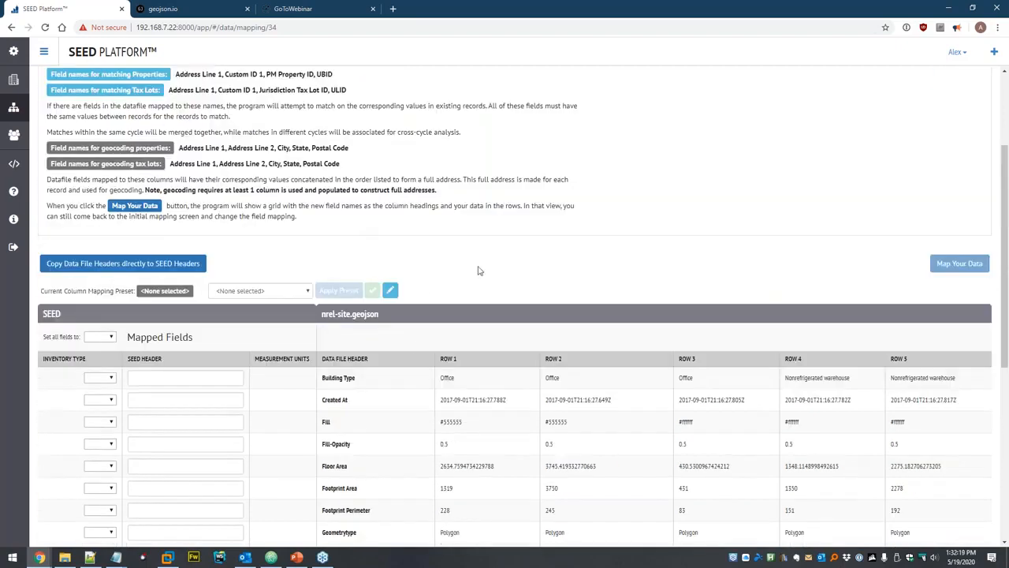
click(13, 107)
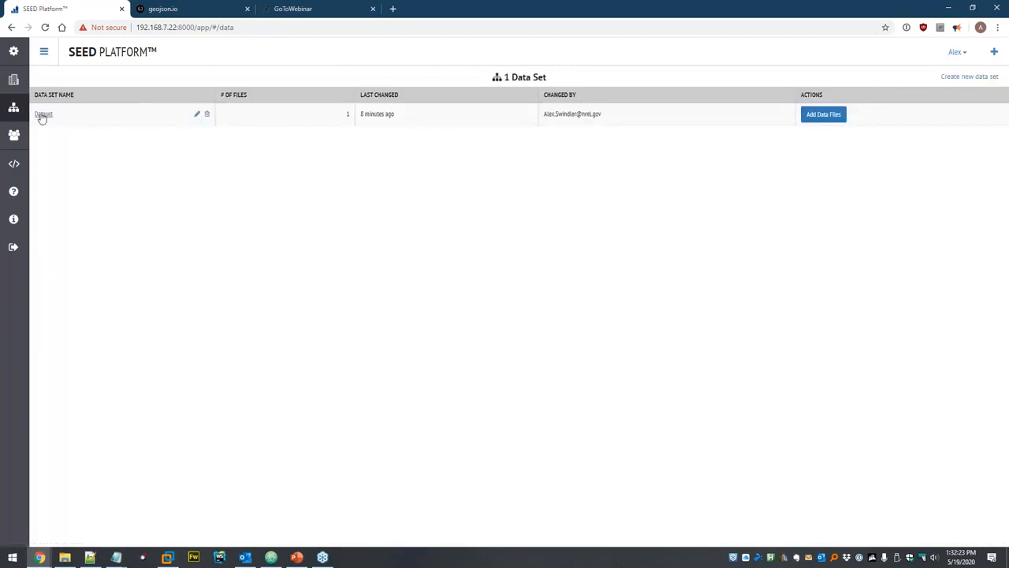
click(41, 115)
click(228, 113)
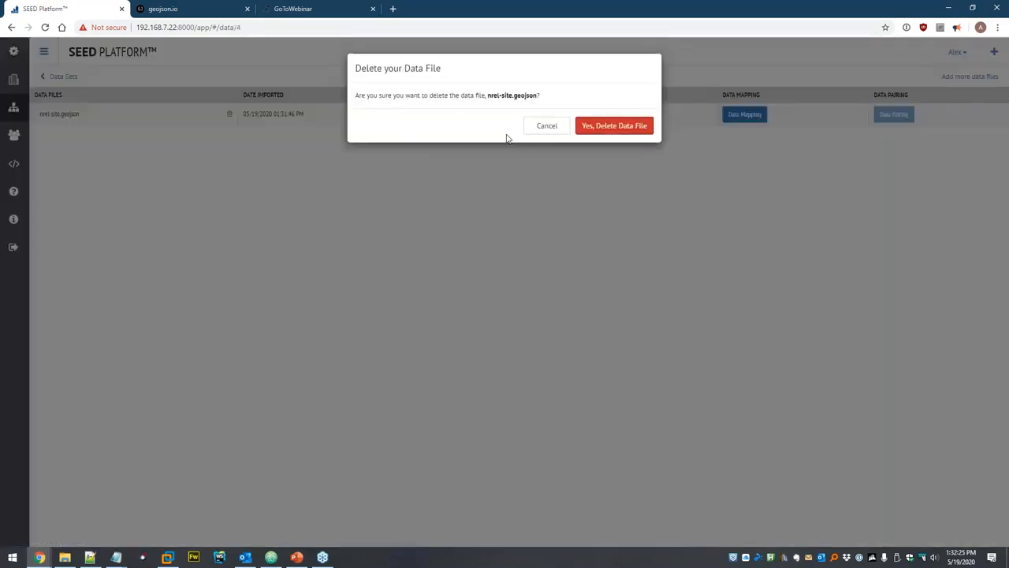
click(622, 127)
Start adding a data file, then open Building Footprints\san-jose-test-properties.csv in Excel.
click(968, 79)
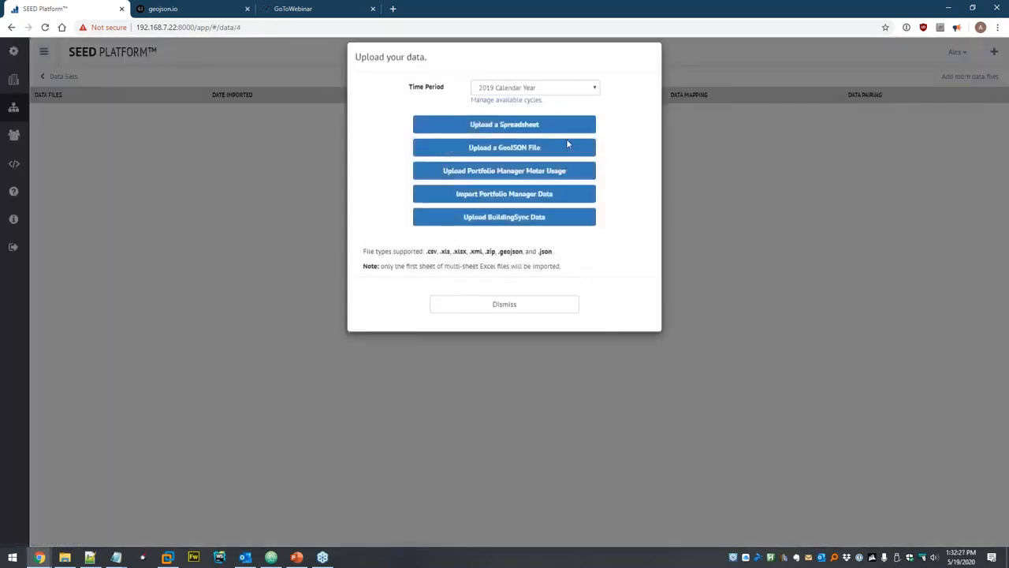
click(65, 556)
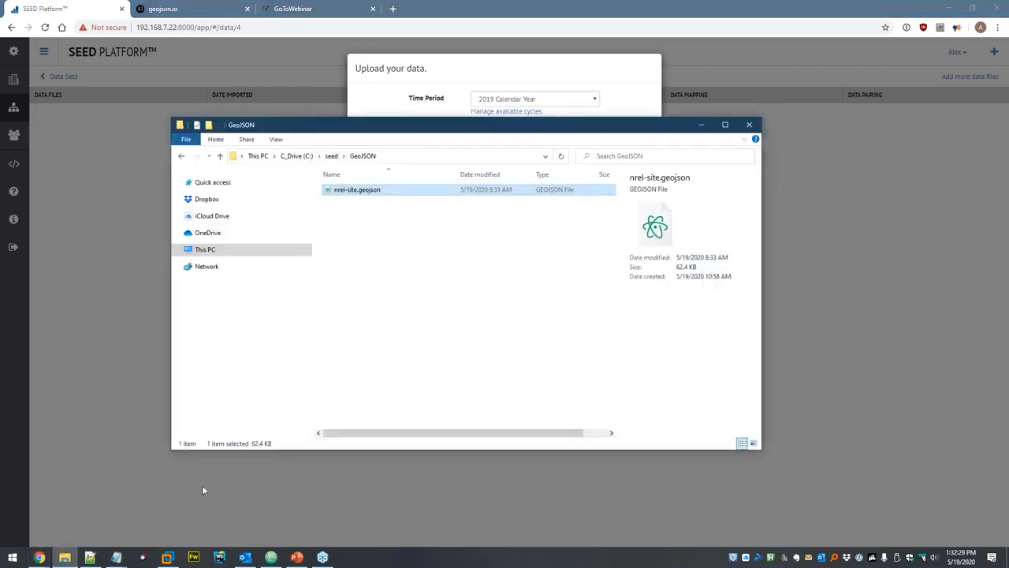
click(332, 156)
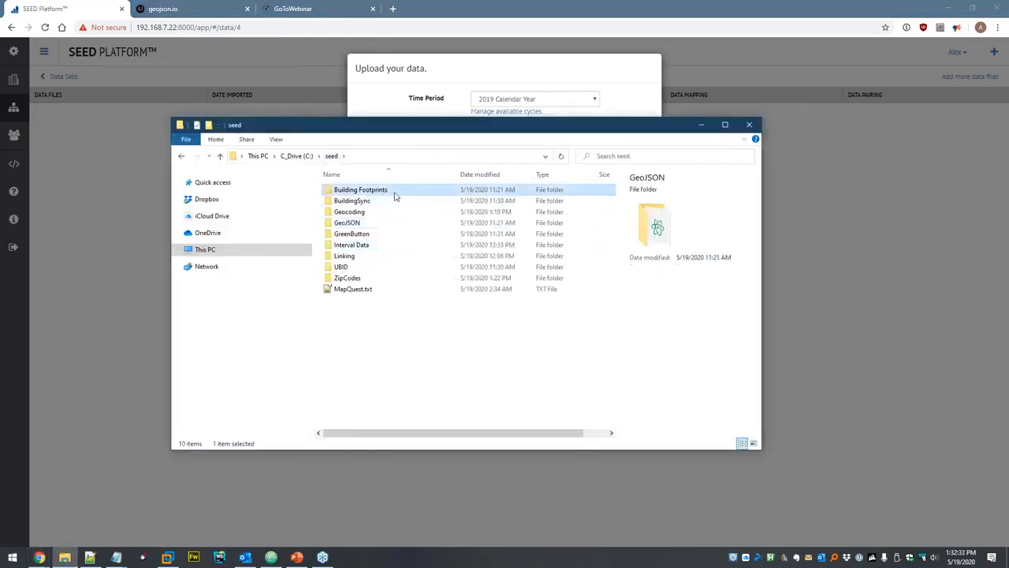
double_click(390, 193)
double_click(391, 191)
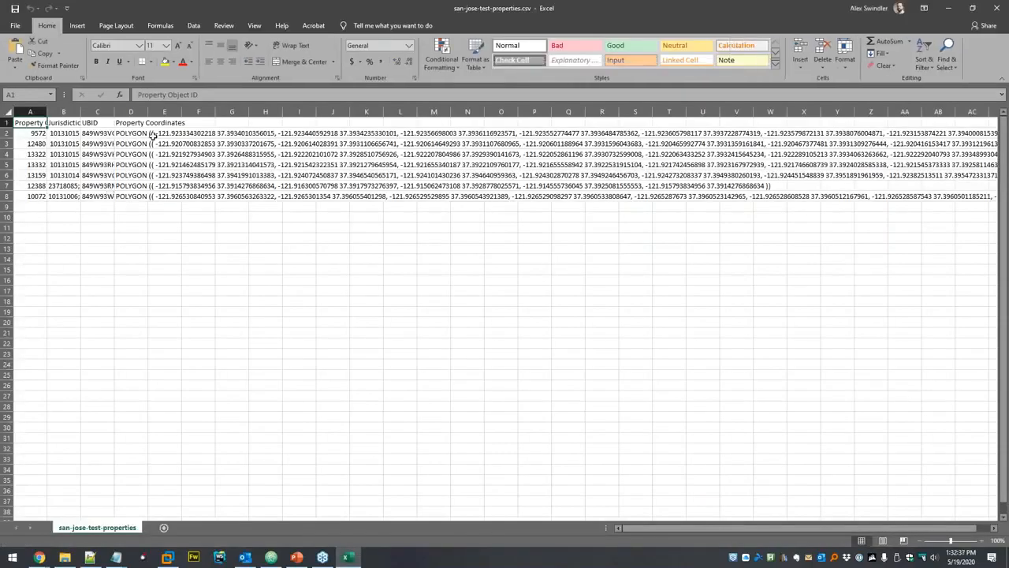
Read the POLYGON coordinate text in cells D2 through D8 of san-jose-test-properties.csv.
click(138, 132)
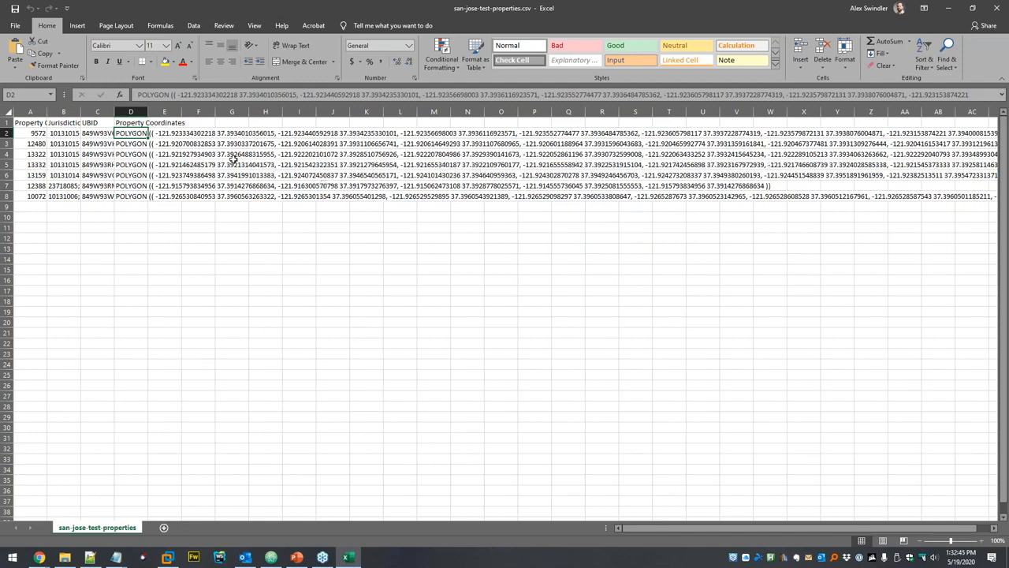
click(146, 145)
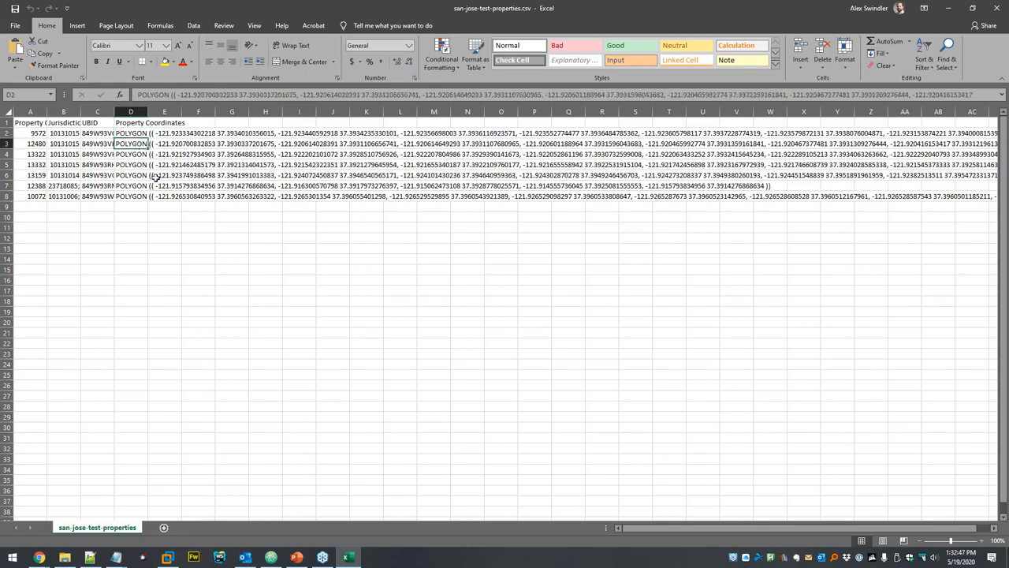
click(127, 155)
click(131, 166)
click(131, 176)
click(131, 185)
click(131, 195)
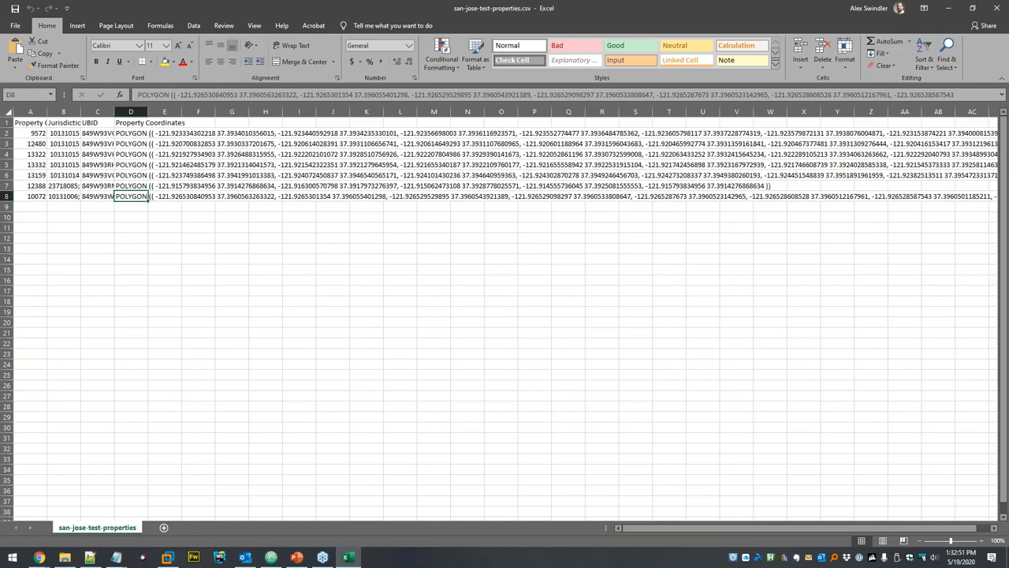
click(140, 185)
click(199, 175)
Close Excel and upload seed\Building Footprints\san-jose-test-properties.csv as a spreadsheet for mapping.
key(alt+F4)
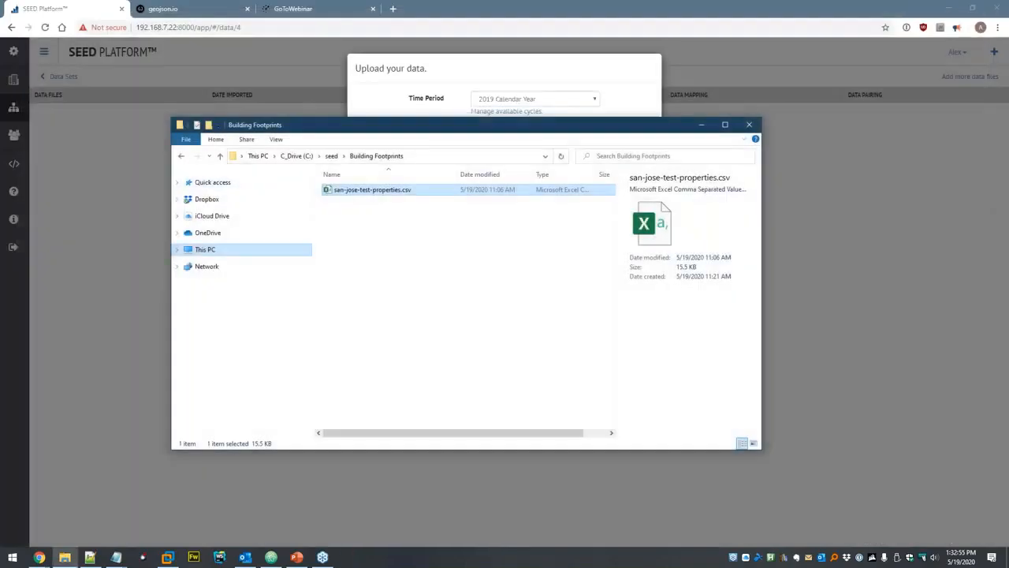
click(398, 99)
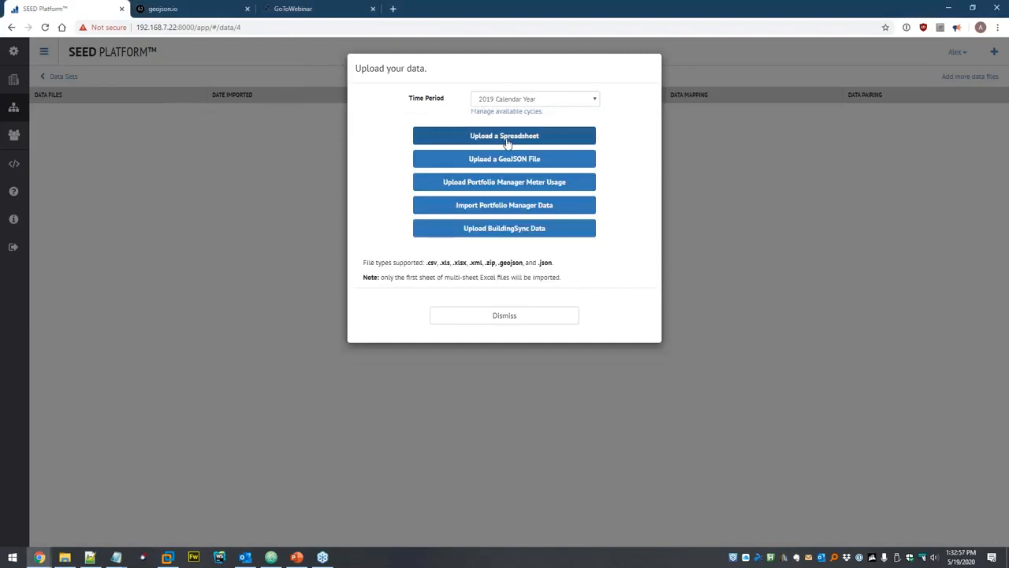
click(502, 136)
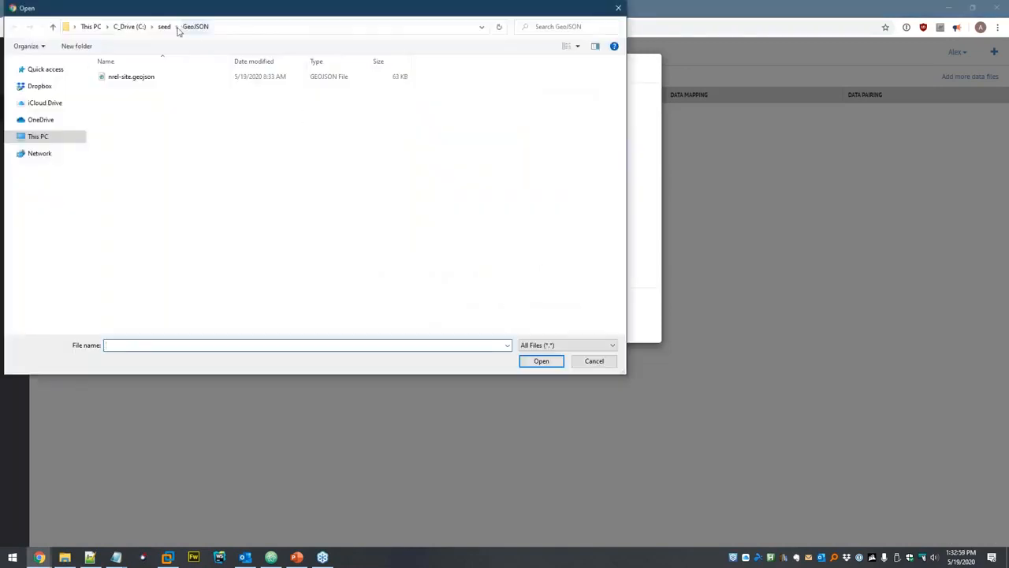
click(164, 27)
double_click(138, 76)
double_click(141, 76)
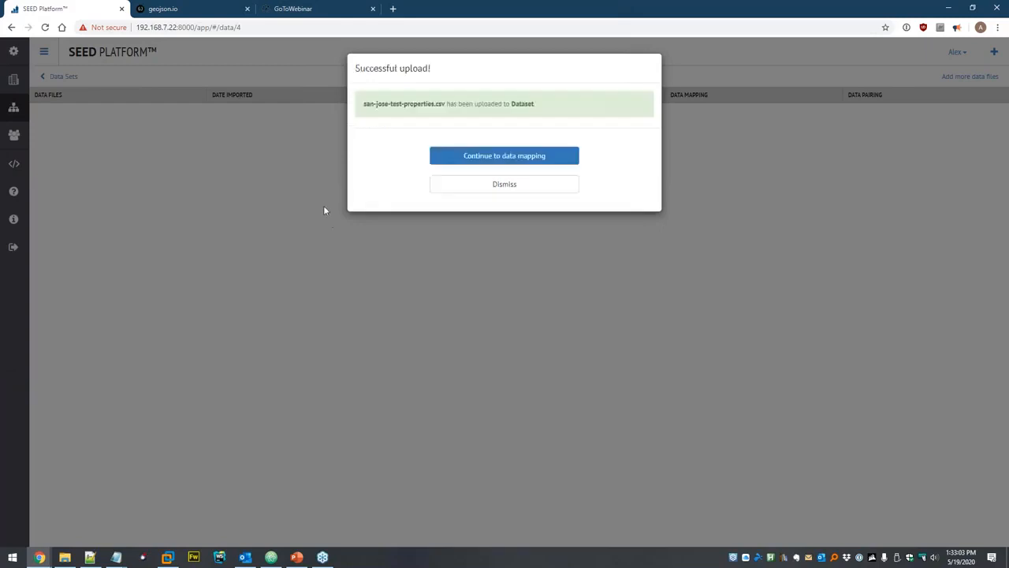
click(469, 163)
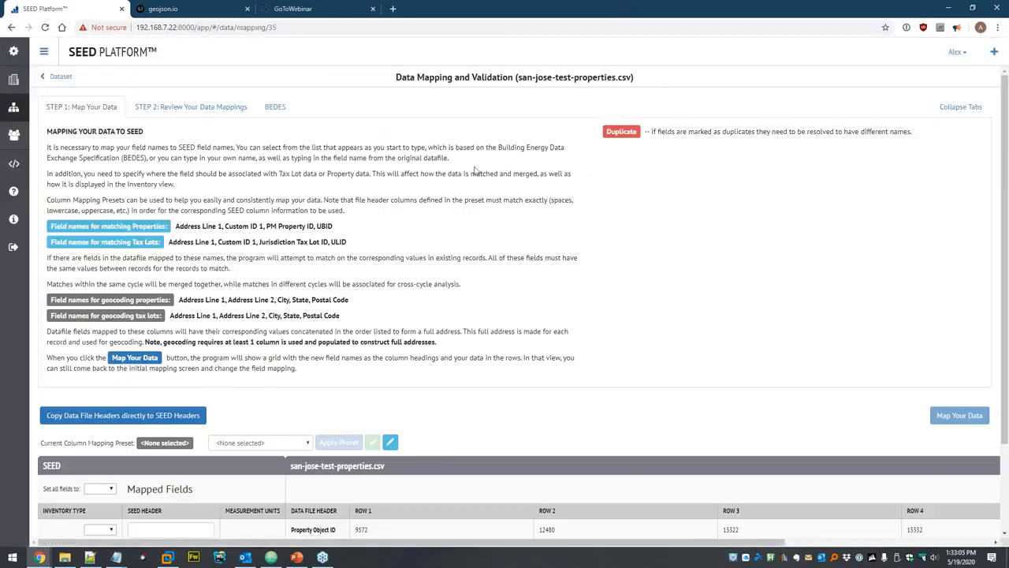
Fill field names from the headers, remap Property Coordinates to Property Footprint, and preview results.
scroll(494, 157, down, 2)
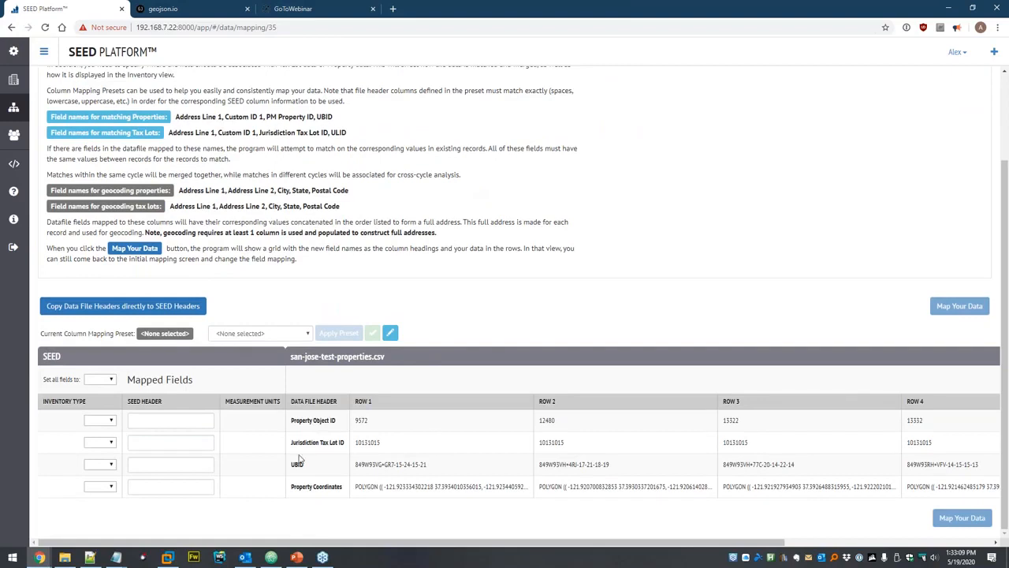
click(111, 308)
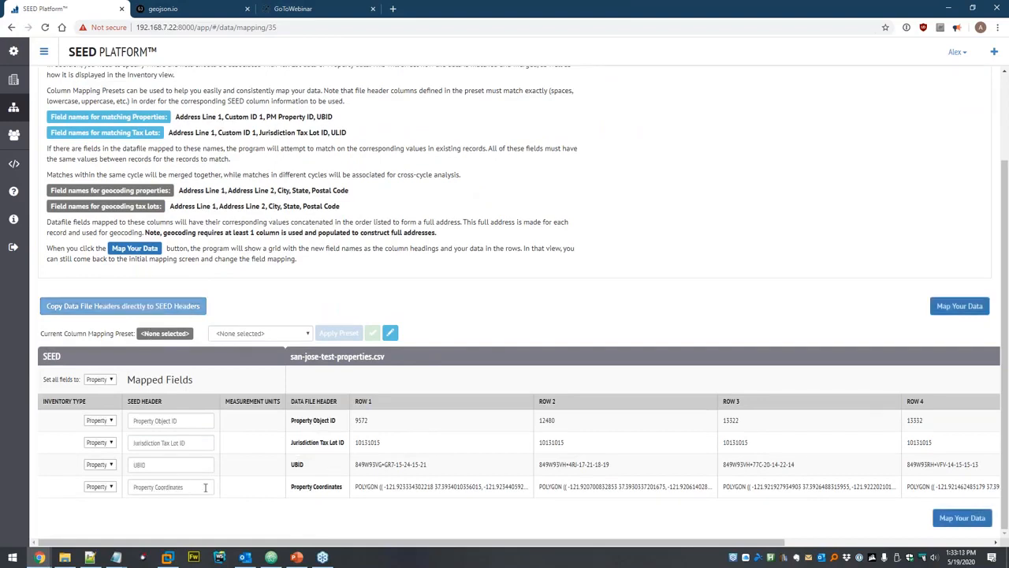
triple_click(161, 486)
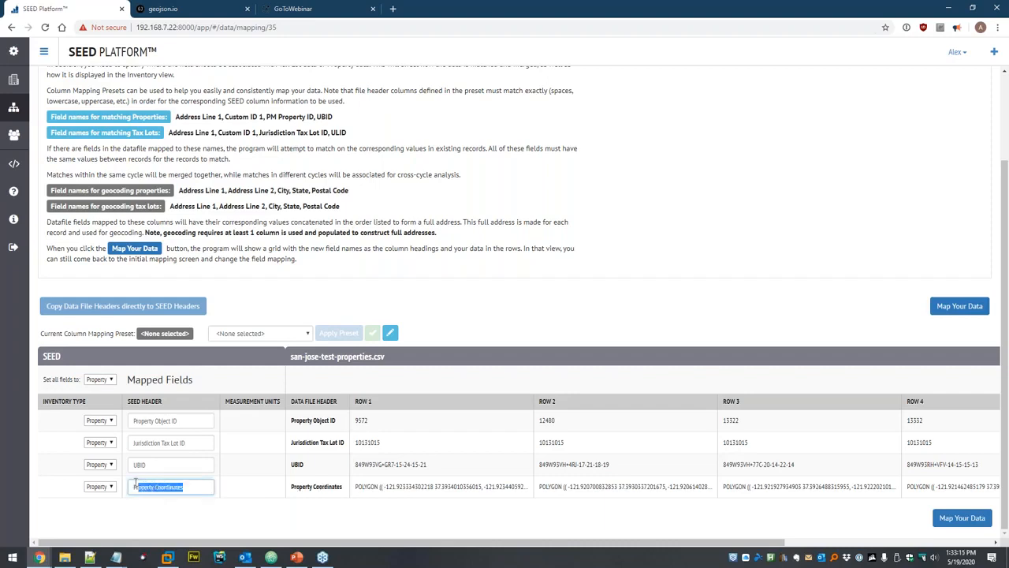
key(BackSpace)
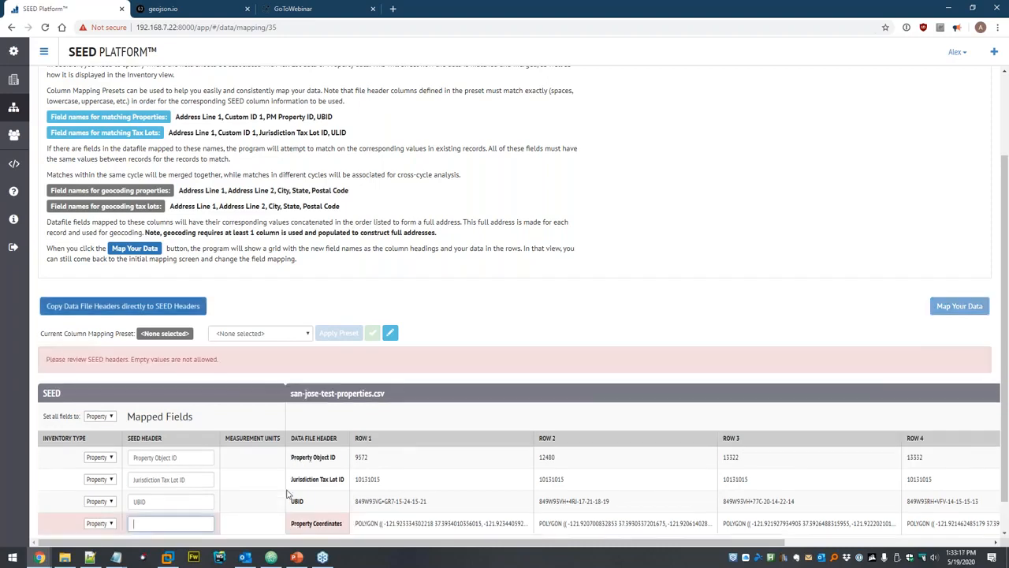
text(footp)
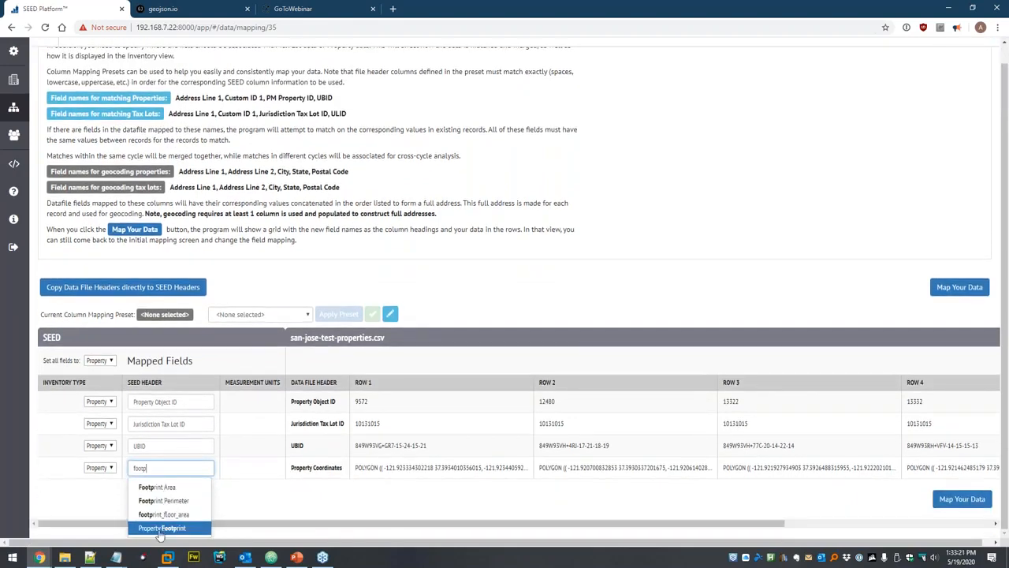
click(173, 527)
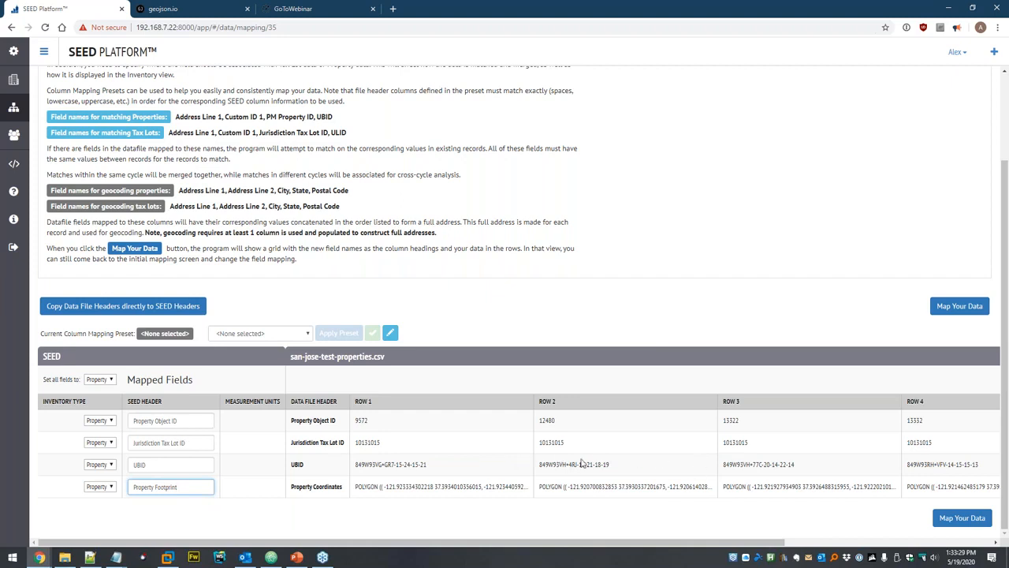
click(965, 518)
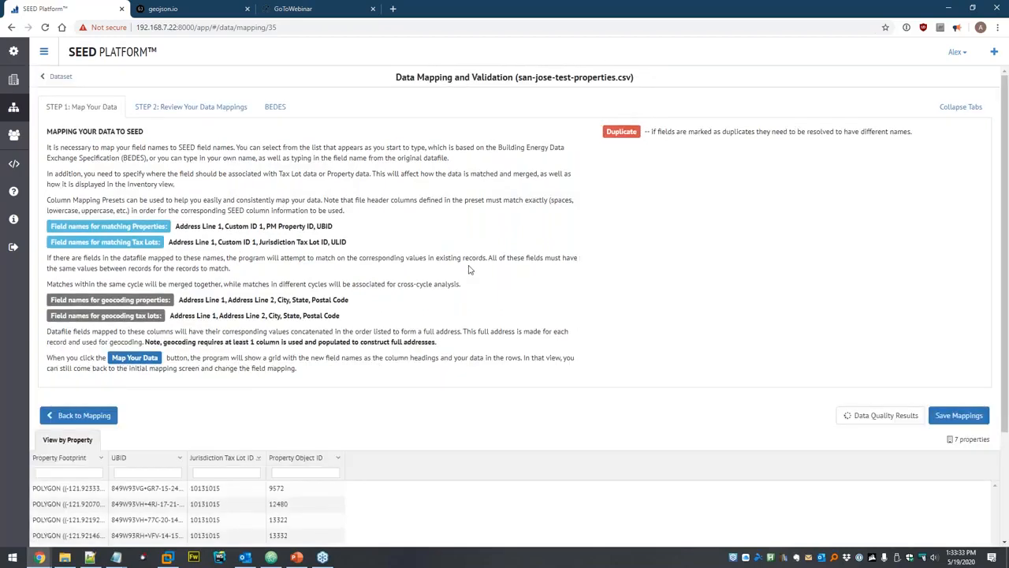
Save and confirm the field mappings, then view the seven newly imported properties.
scroll(512, 264, down, 2)
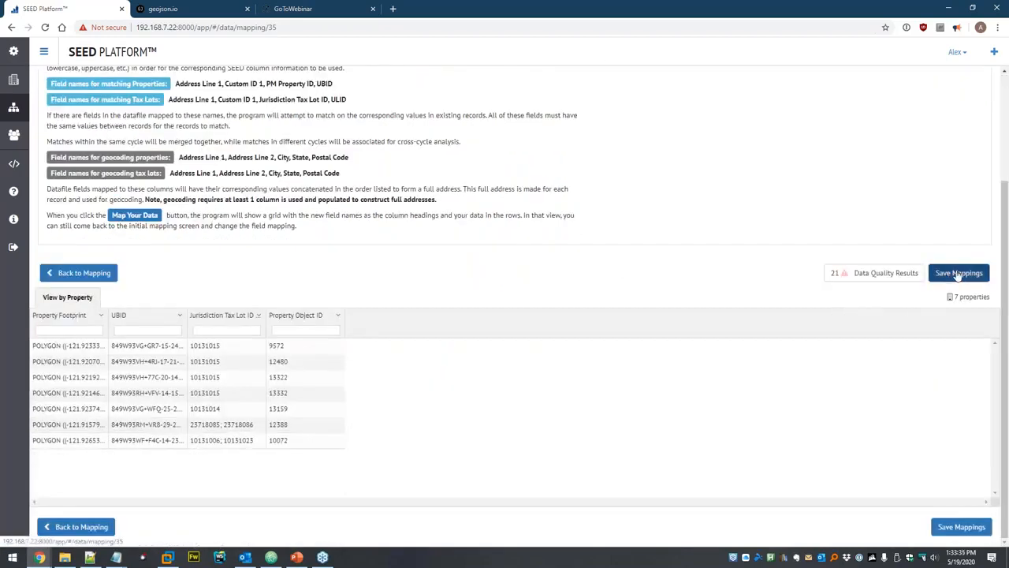
click(959, 272)
click(556, 167)
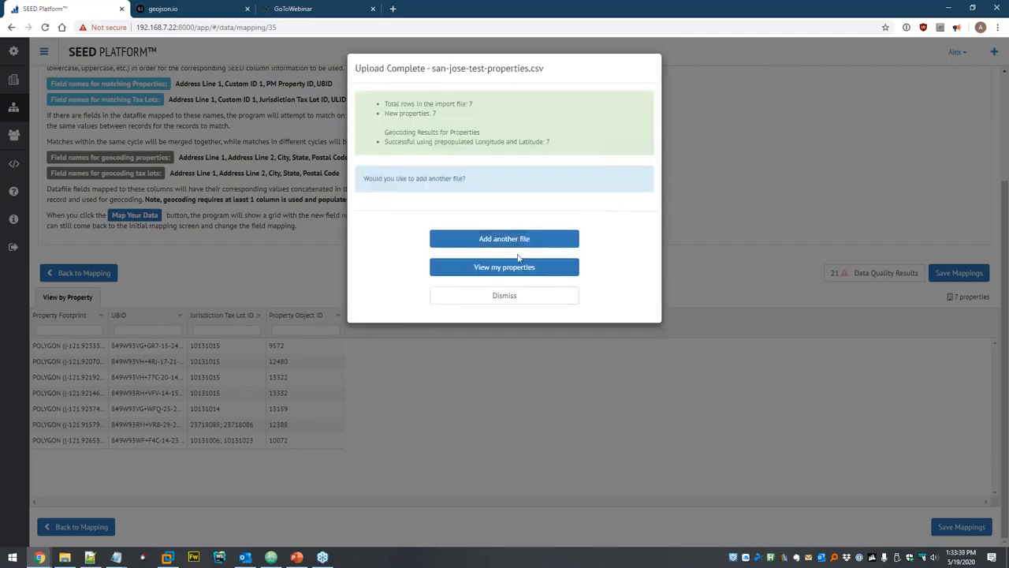
click(512, 268)
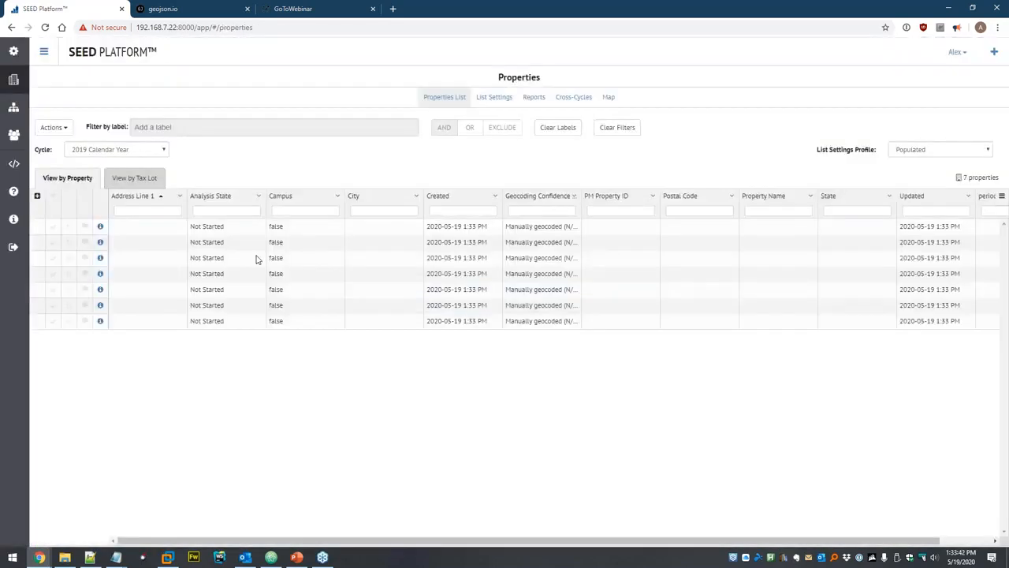
Limit the properties list to only populated columns and refresh it.
click(53, 131)
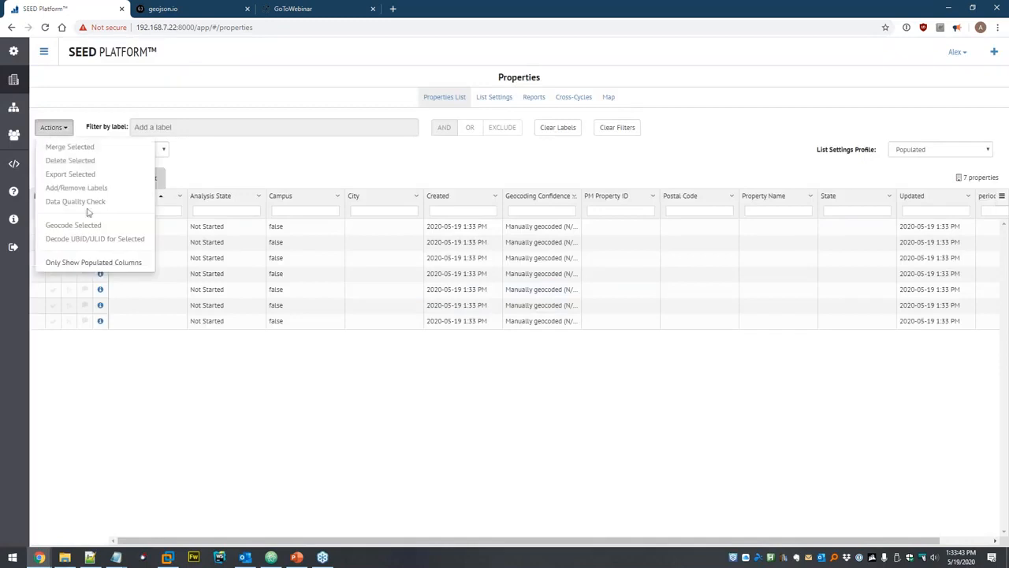
click(88, 264)
click(642, 139)
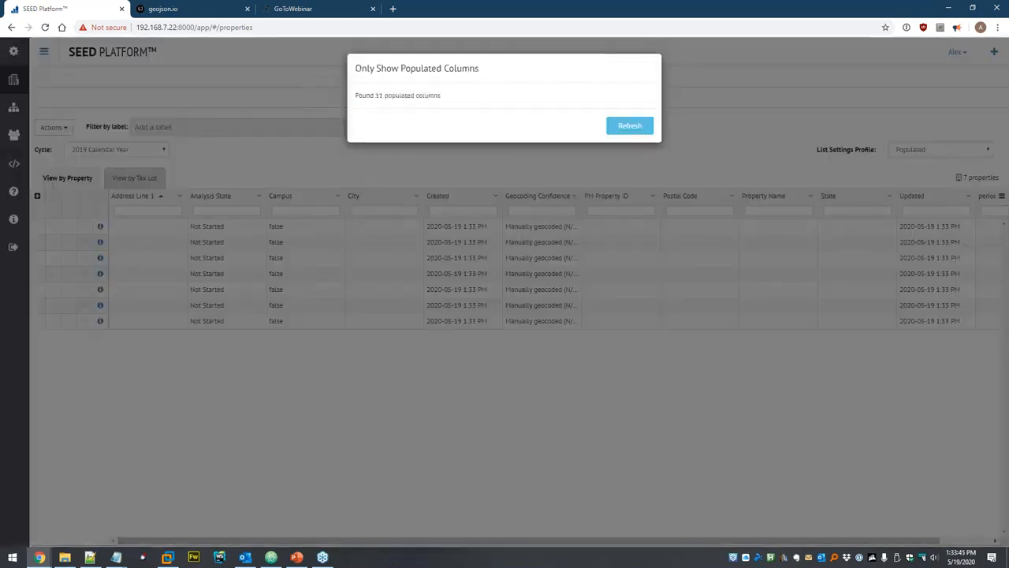
click(623, 128)
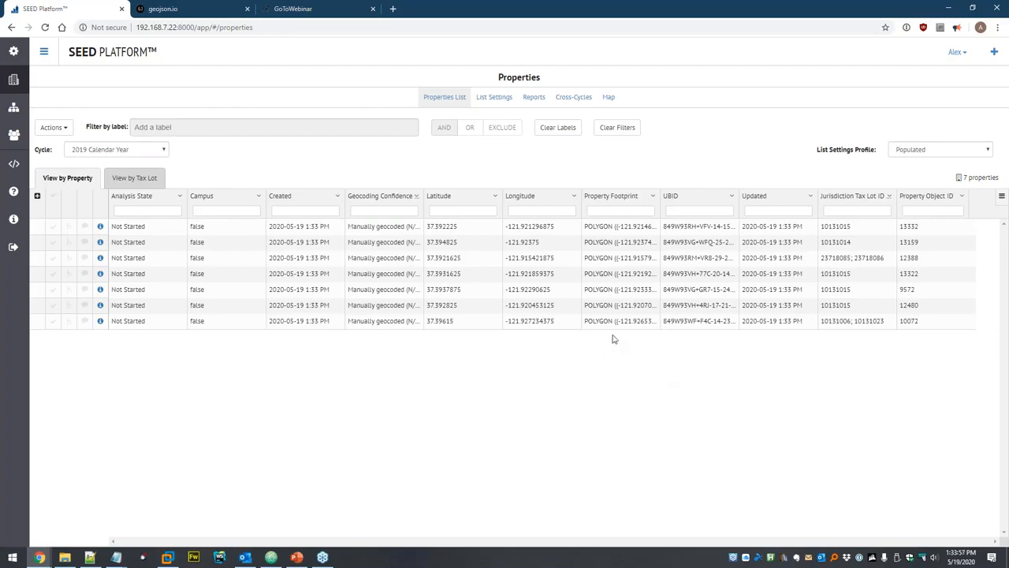
mouse_move(613, 321)
mouse_move(604, 273)
mouse_move(615, 226)
Open the Map tab and zoom and pan to frame the seven property pins and UBID boxes.
click(608, 97)
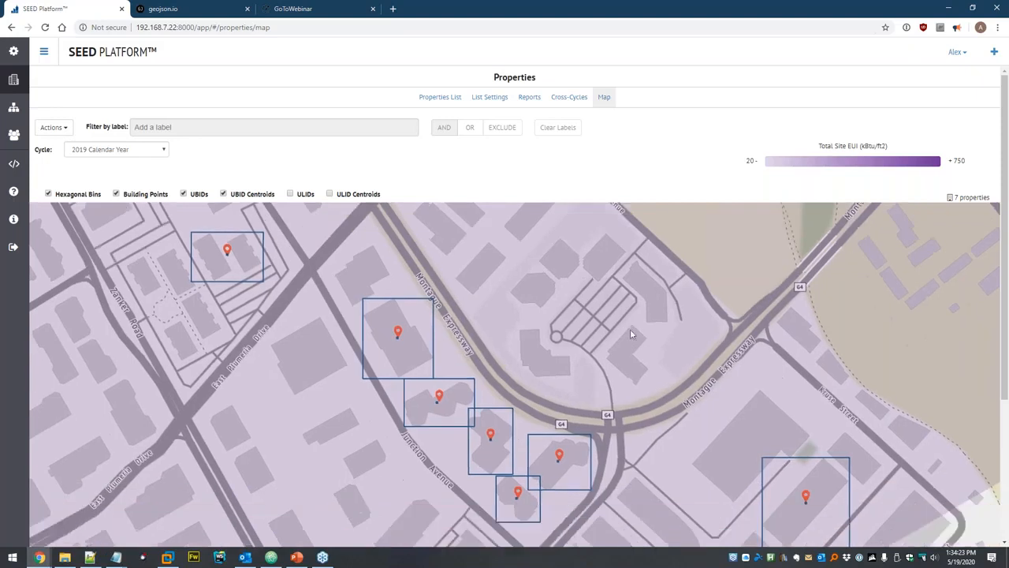
scroll(631, 320, down, 1)
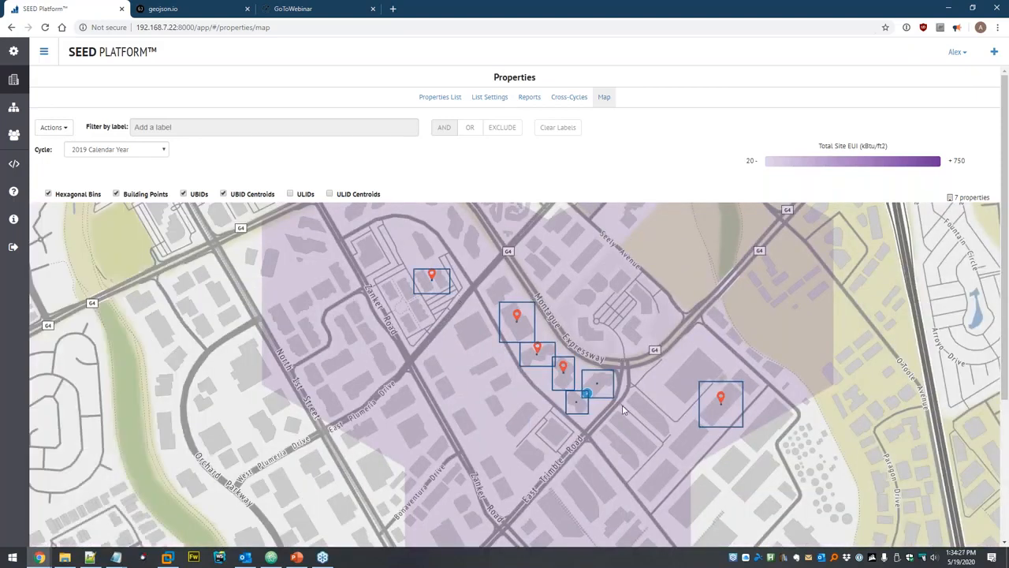
drag(712, 307, 623, 315)
scroll(622, 315, up, 1)
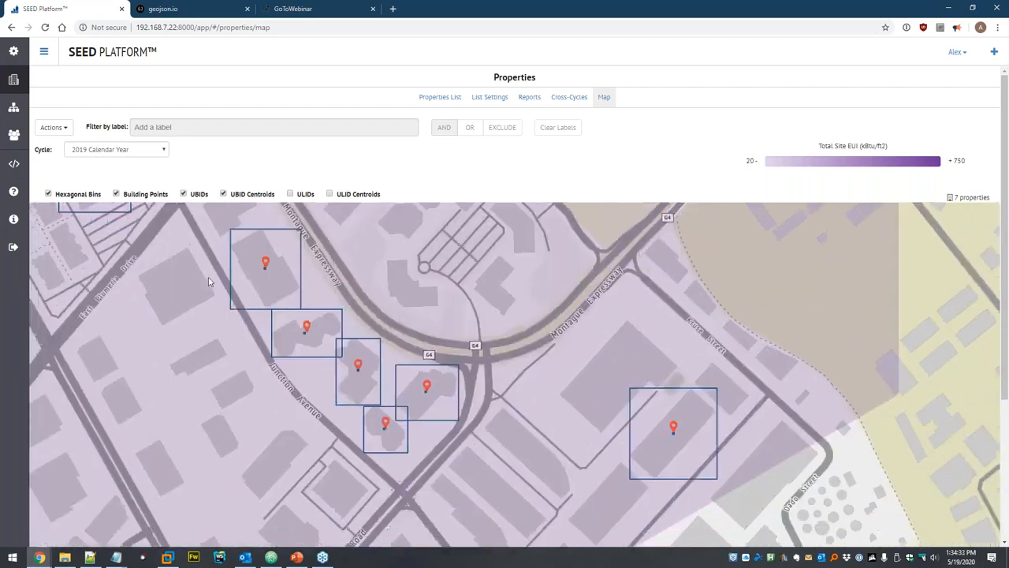
scroll(409, 320, down, 2)
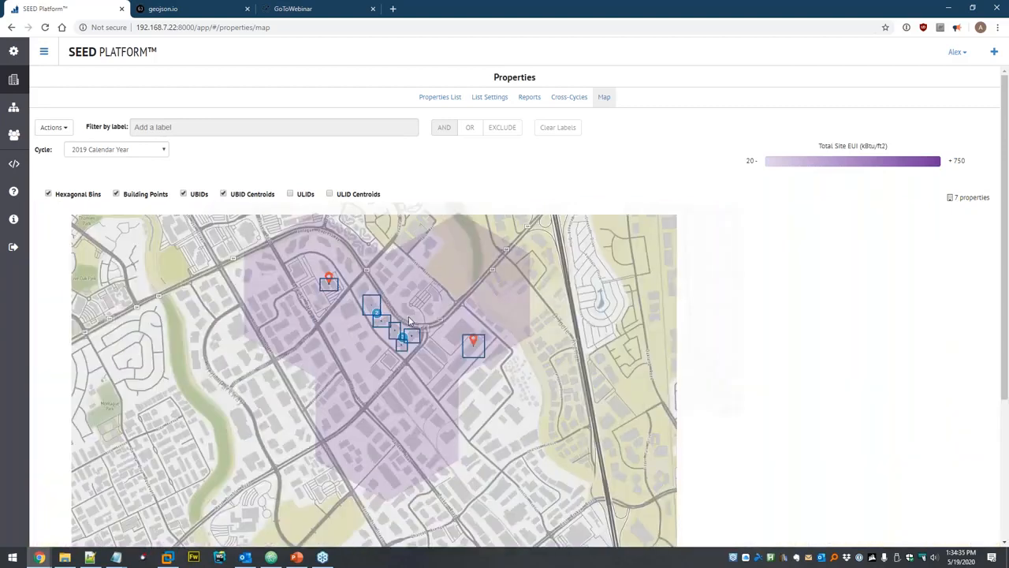
scroll(409, 321, down, 1)
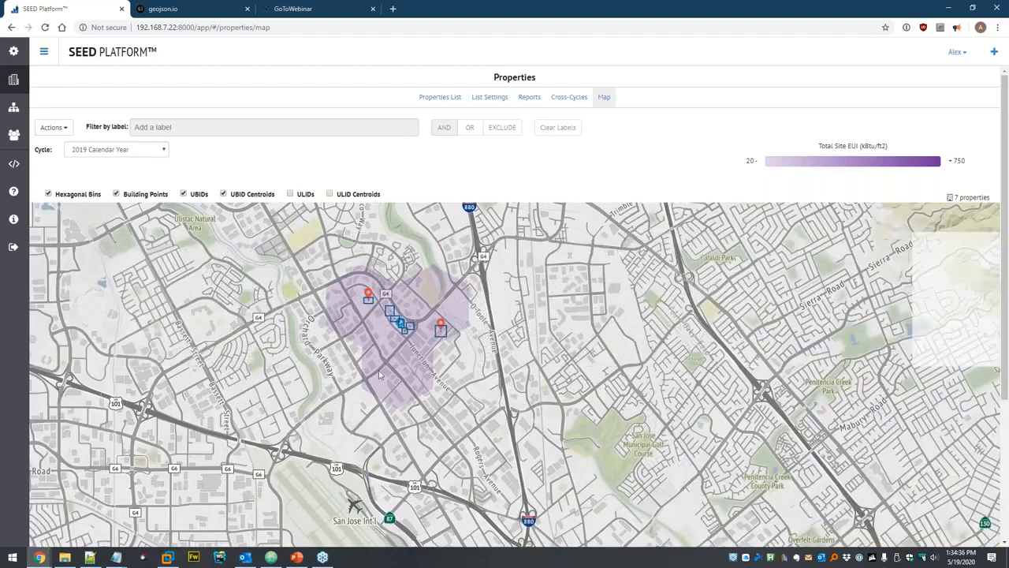
scroll(382, 309, up, 1)
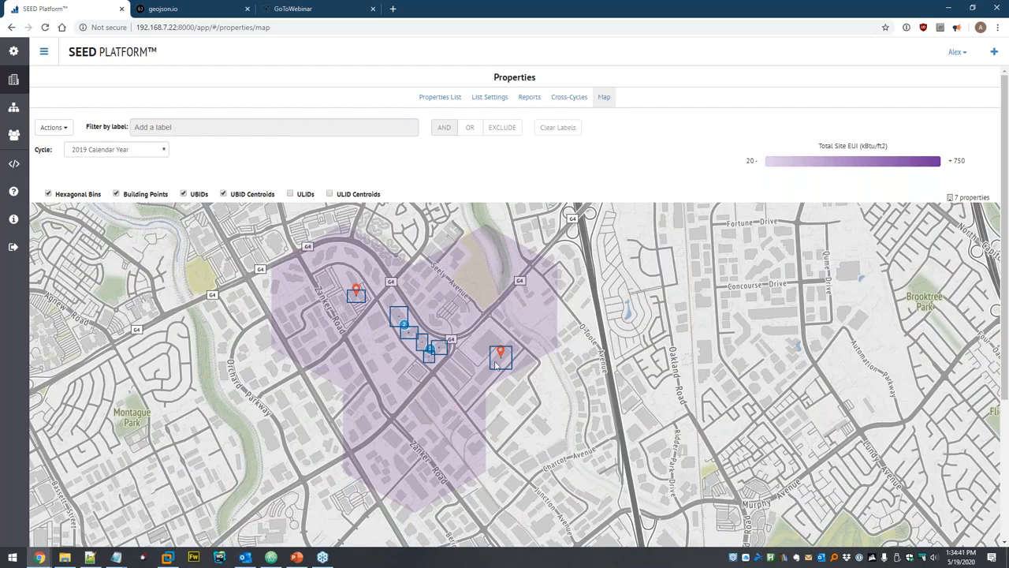
scroll(497, 355, up, 1)
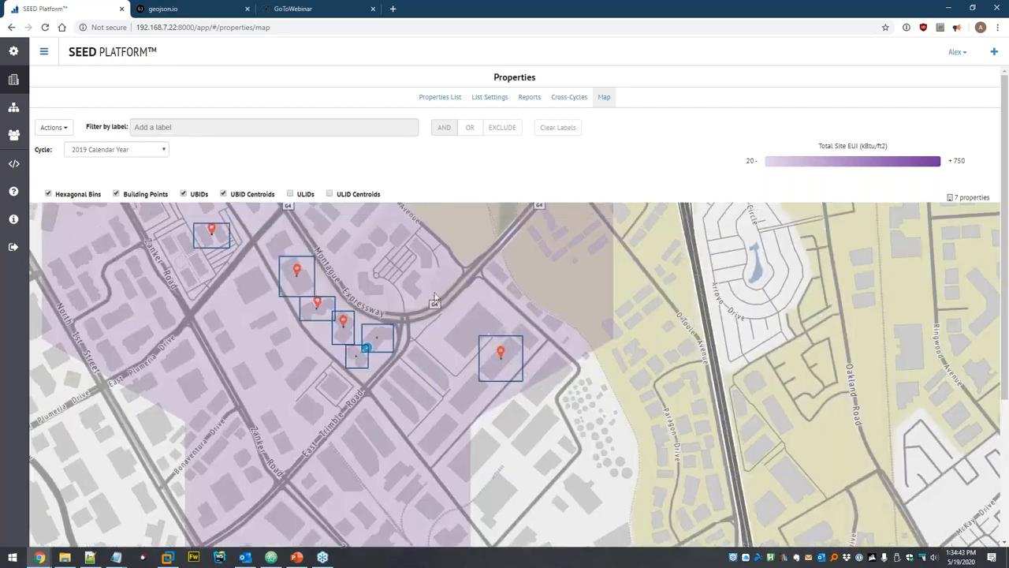
drag(435, 298, 430, 332)
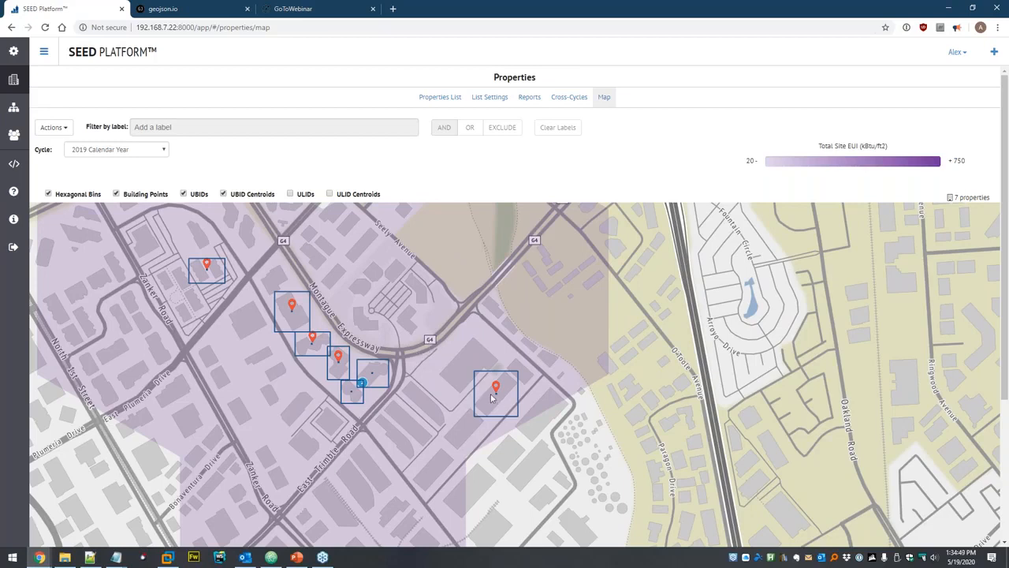
scroll(490, 399, up, 2)
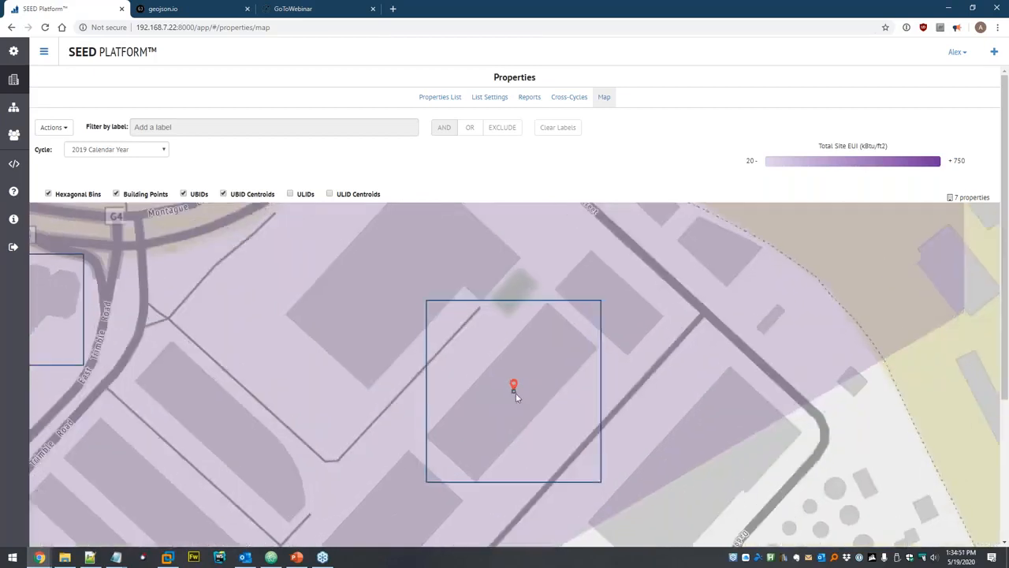
scroll(515, 392, down, 2)
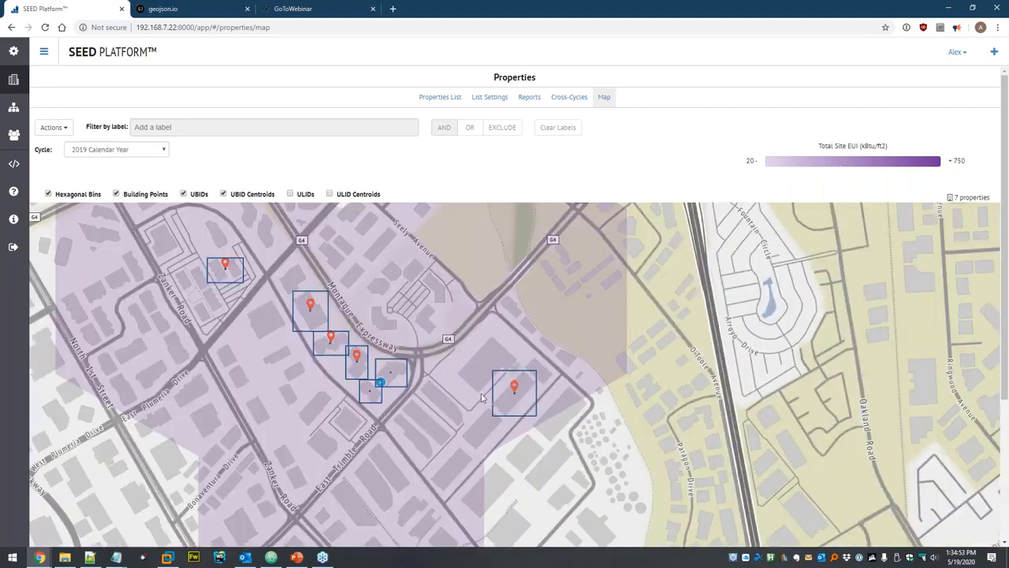
Return to the Properties List table showing geocoded coordinates, footprint polygons and UBIDs.
click(14, 78)
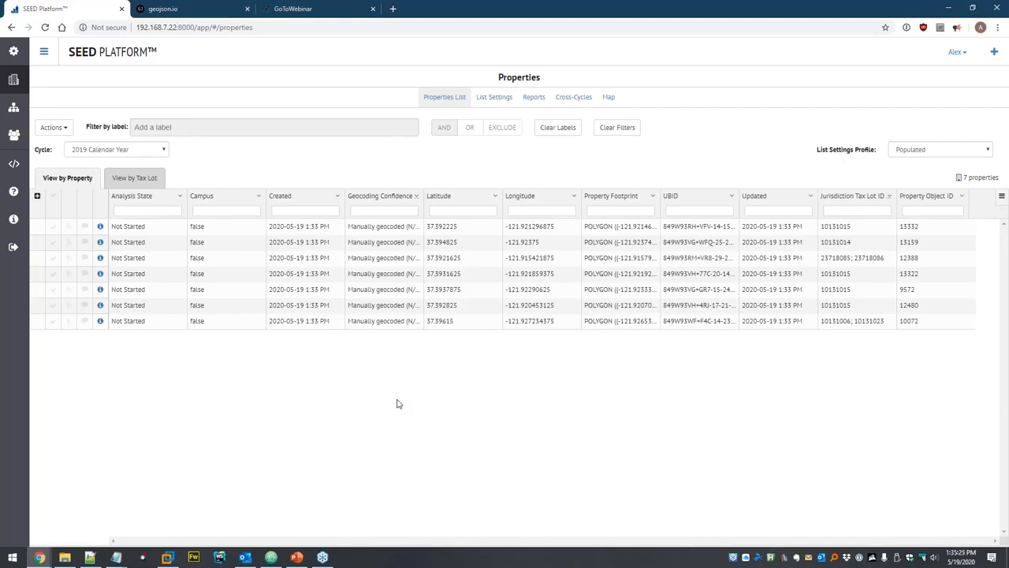
mouse_move(631, 288)
click(54, 228)
click(53, 242)
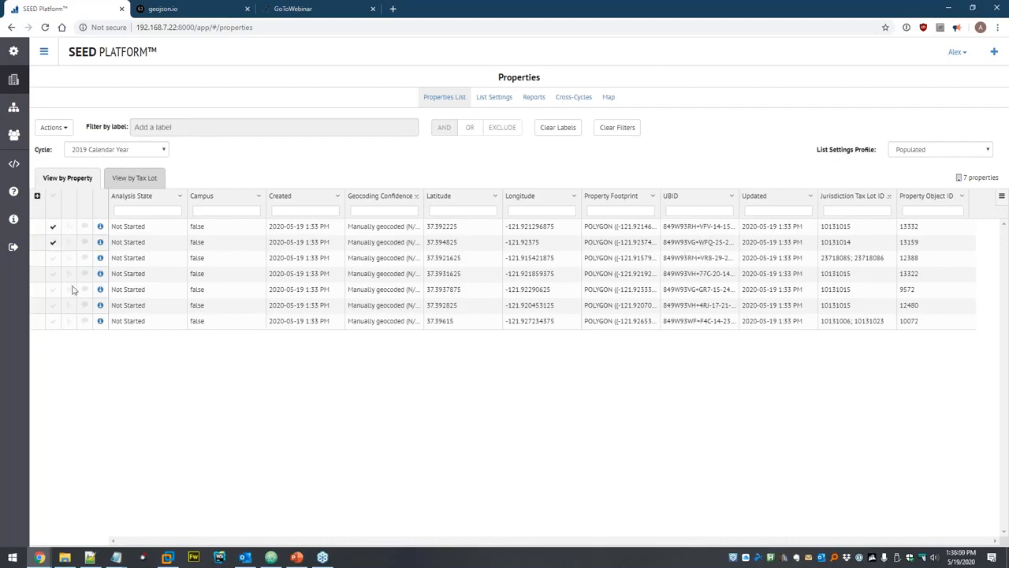
click(50, 130)
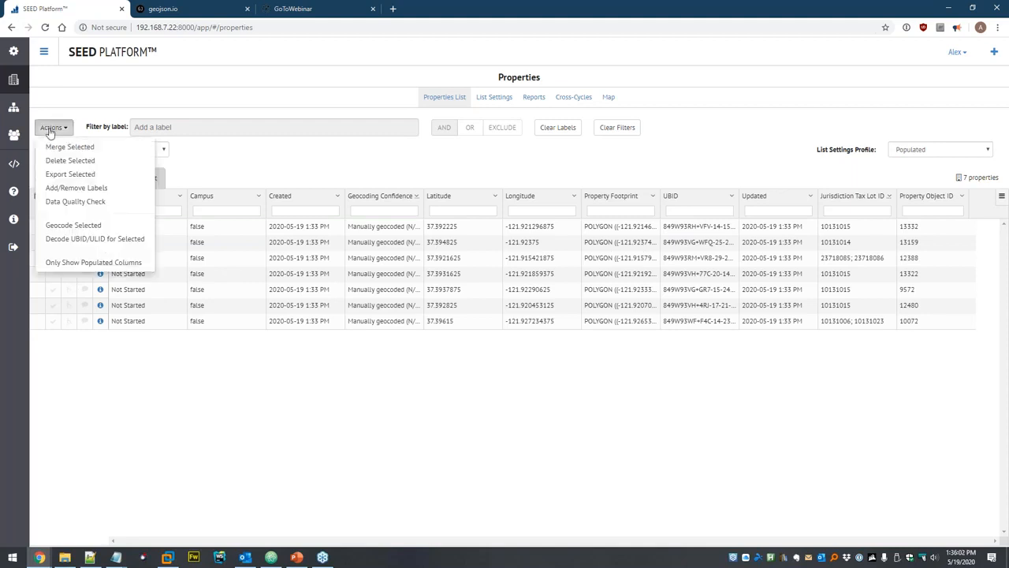
click(95, 239)
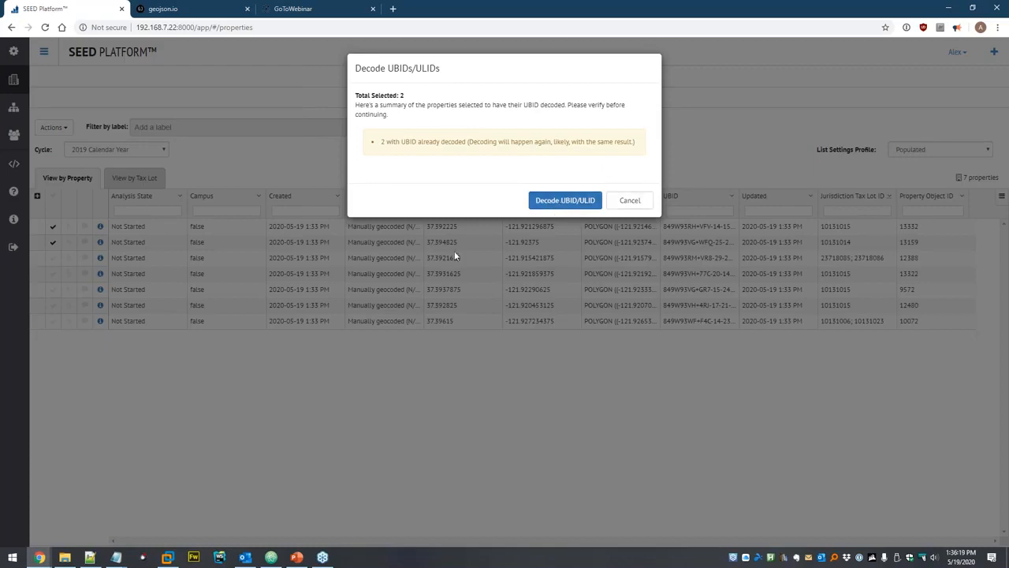
click(638, 205)
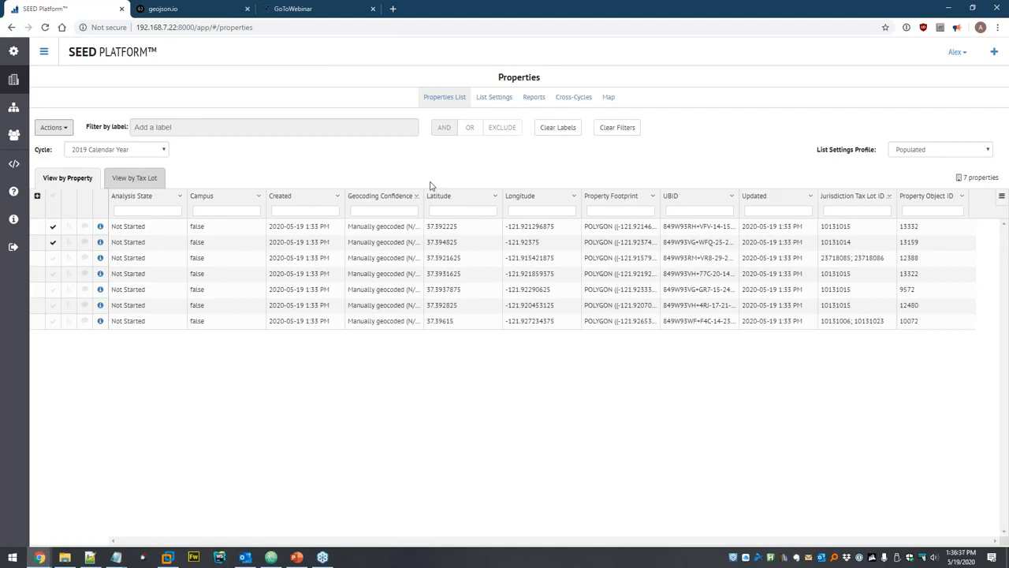
Select all seven properties and delete them from the inventory.
click(51, 197)
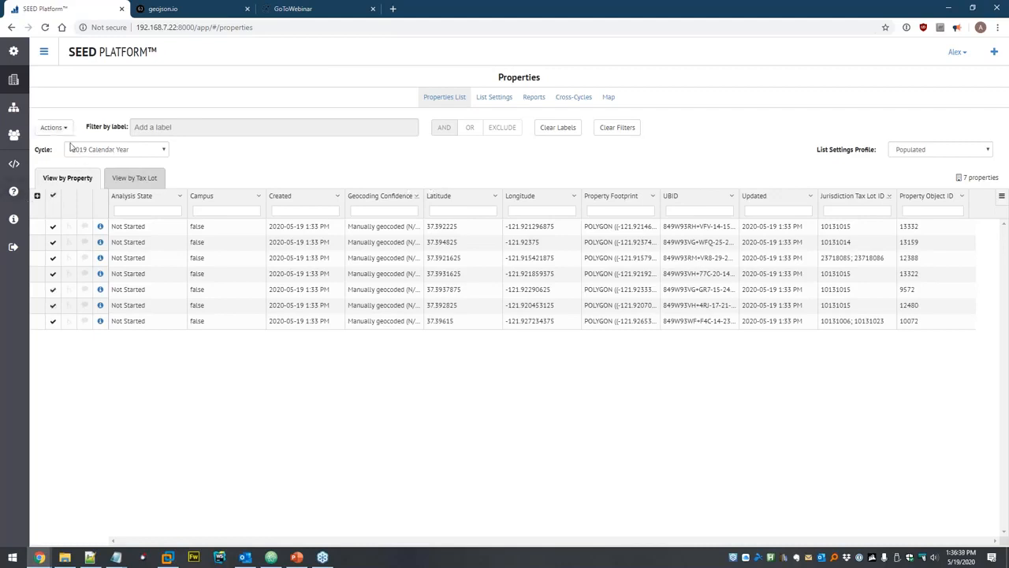
click(54, 127)
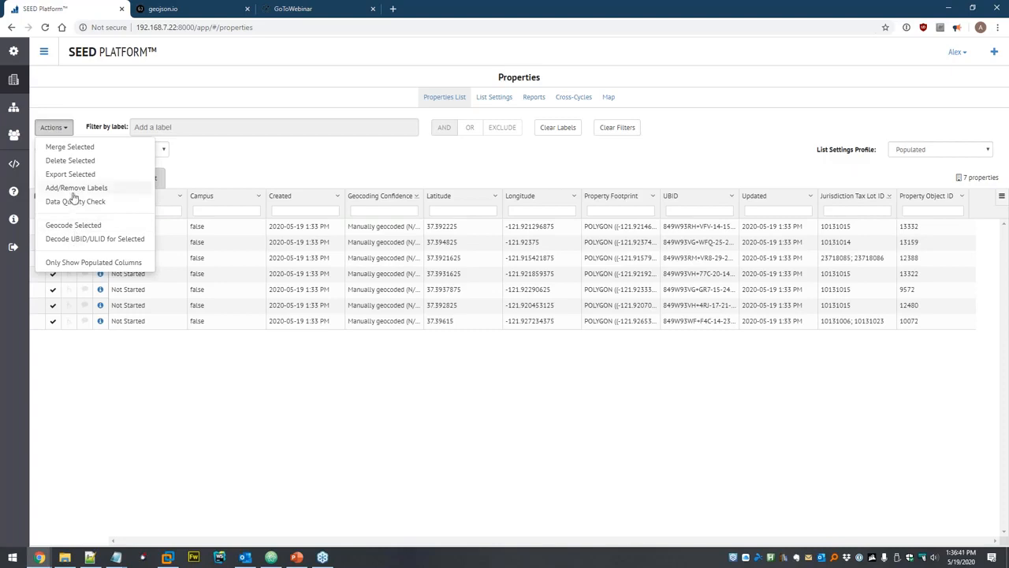
click(73, 160)
click(615, 118)
click(634, 120)
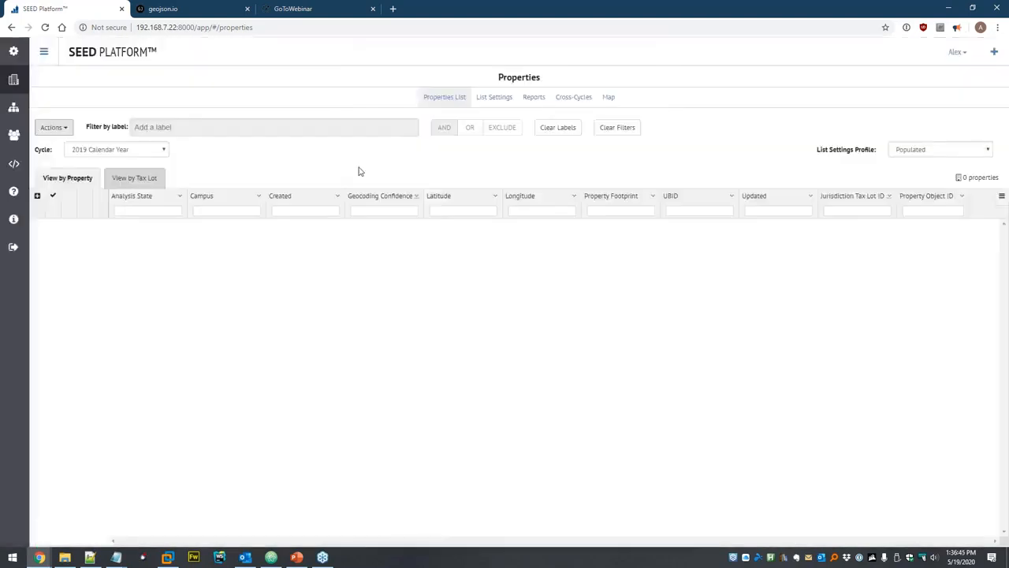
Delete the san-jose-test-properties.csv data file from Dataset.
click(14, 107)
click(43, 115)
click(281, 113)
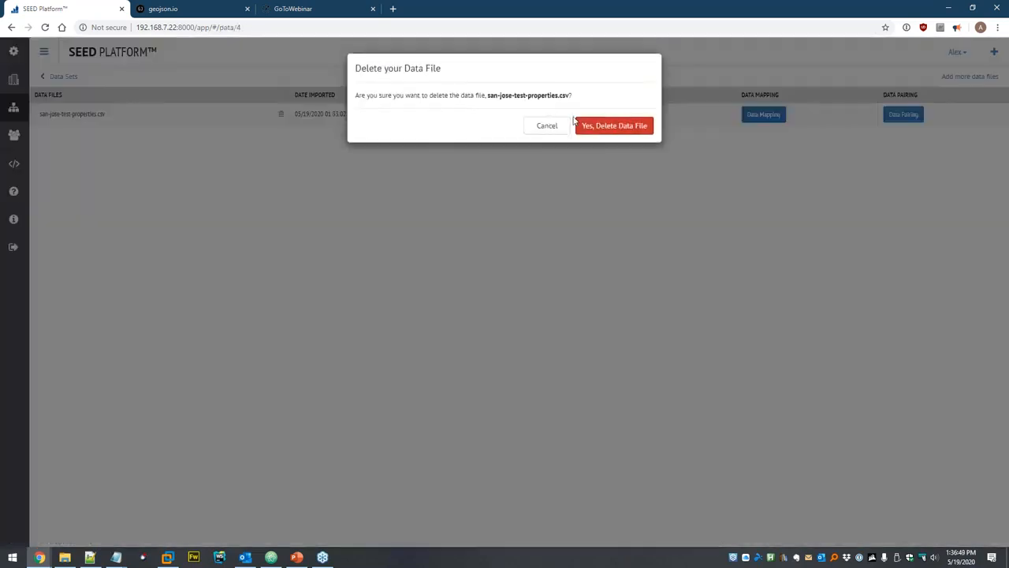
click(607, 127)
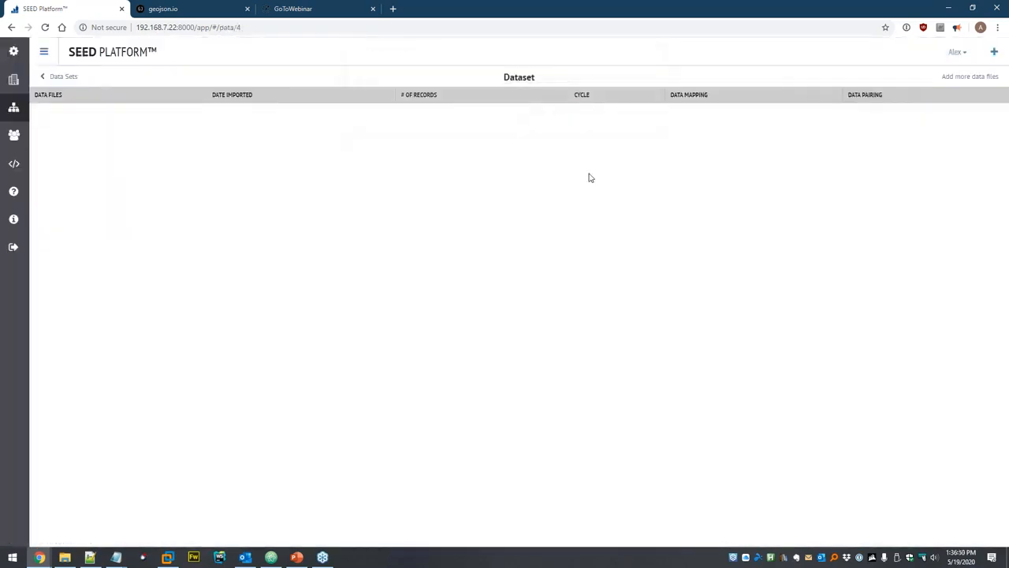
Upload covered-buildings-sample.csv from the seed > UBID folder and continue to data mapping.
click(953, 79)
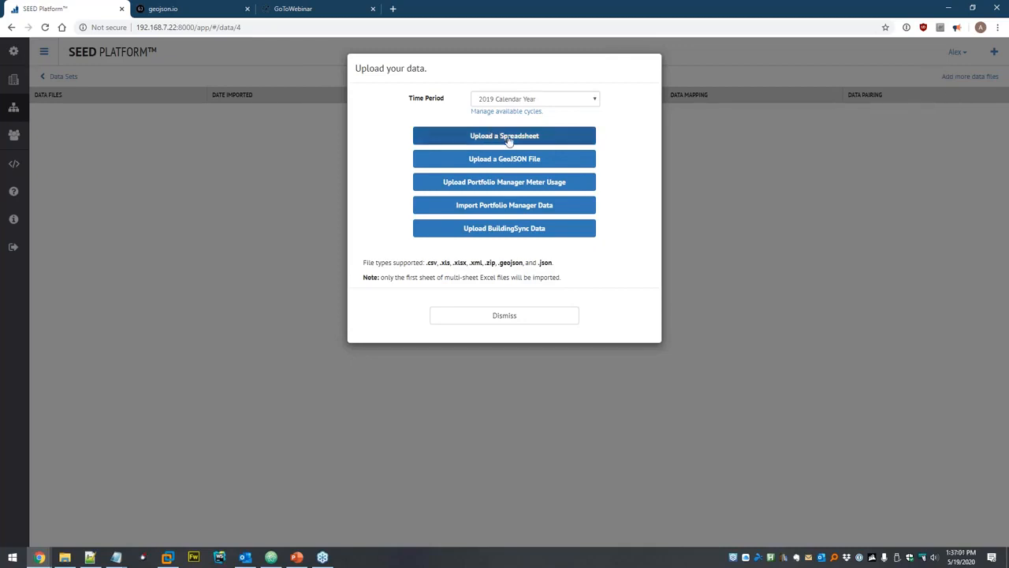
click(481, 139)
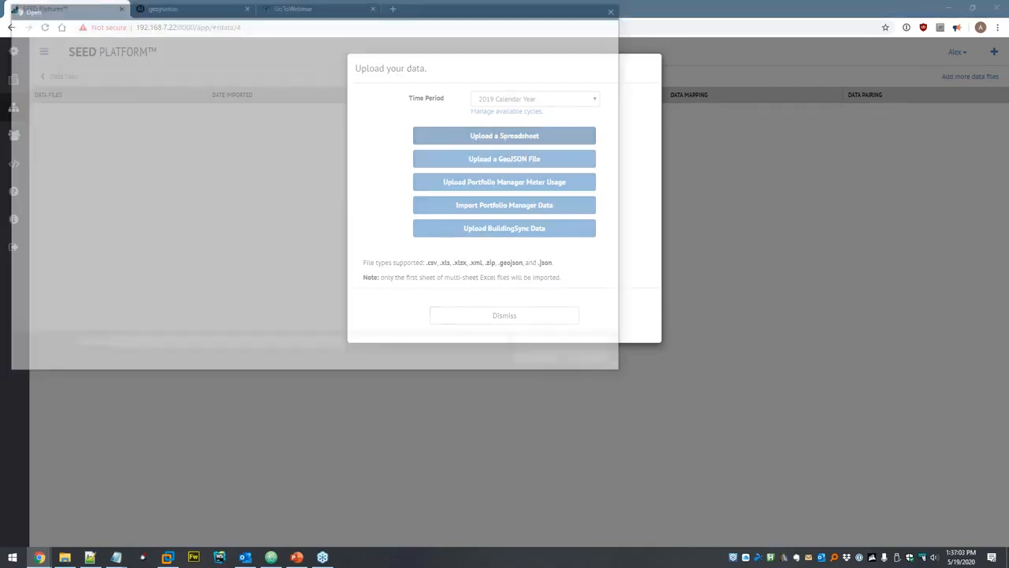
click(163, 29)
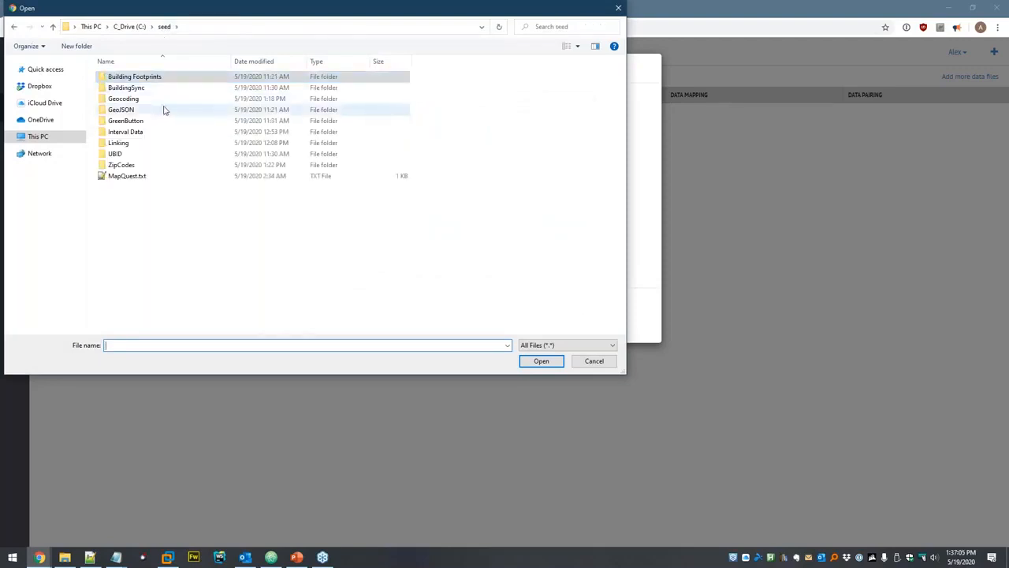
double_click(118, 154)
click(154, 78)
double_click(156, 77)
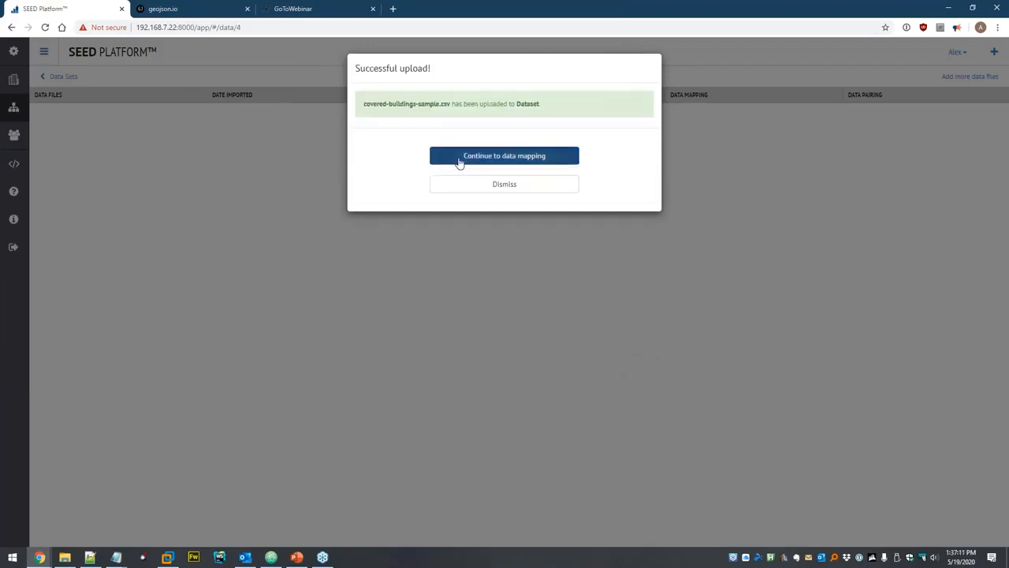
click(458, 157)
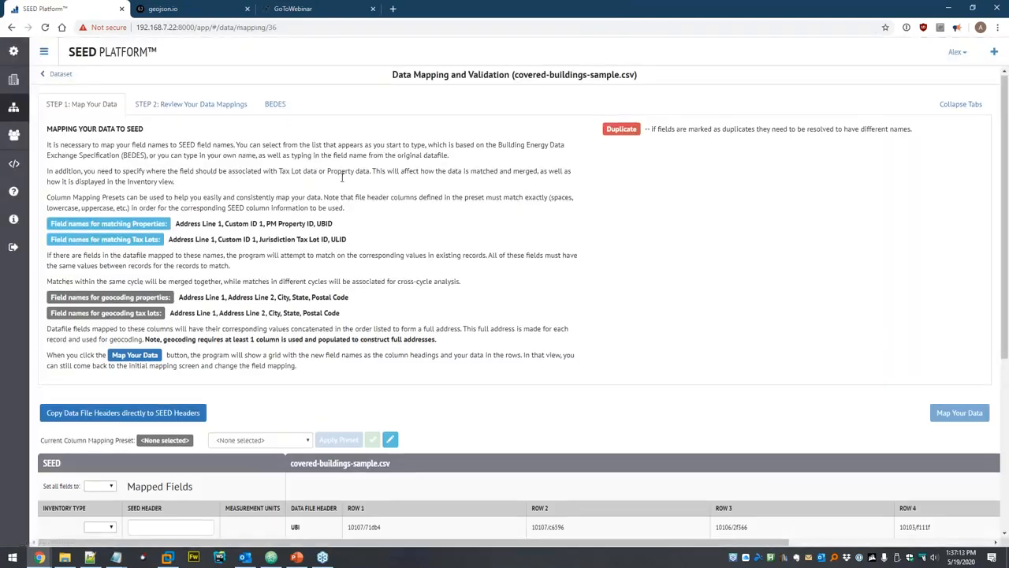
Scroll down to the column mapping table for covered-buildings-sample.csv.
scroll(286, 131, down, 3)
scroll(310, 119, down, 1)
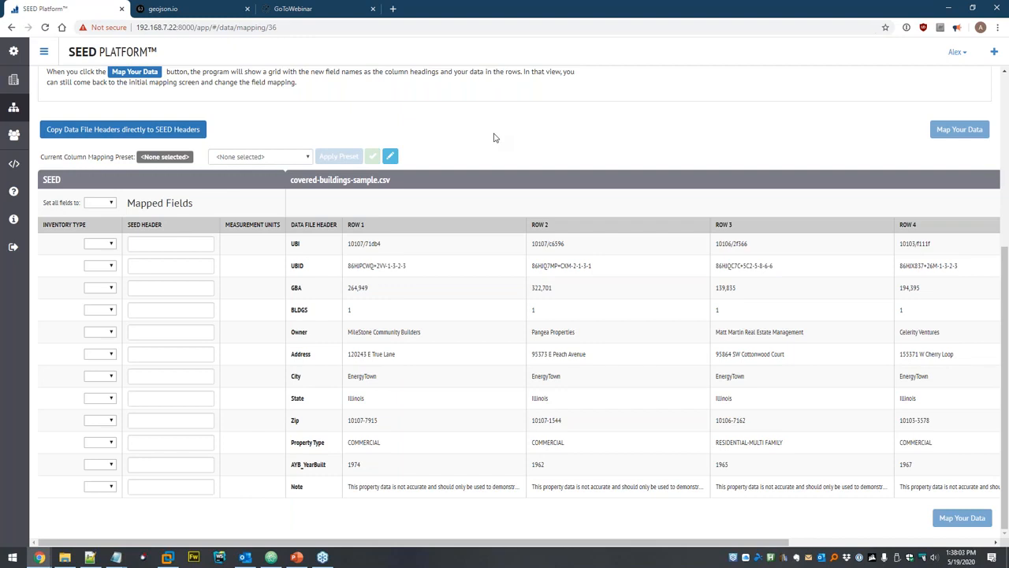
Apply the Covered Buildings preset, keep square feet for Gross Floor Area, and map the data.
click(241, 157)
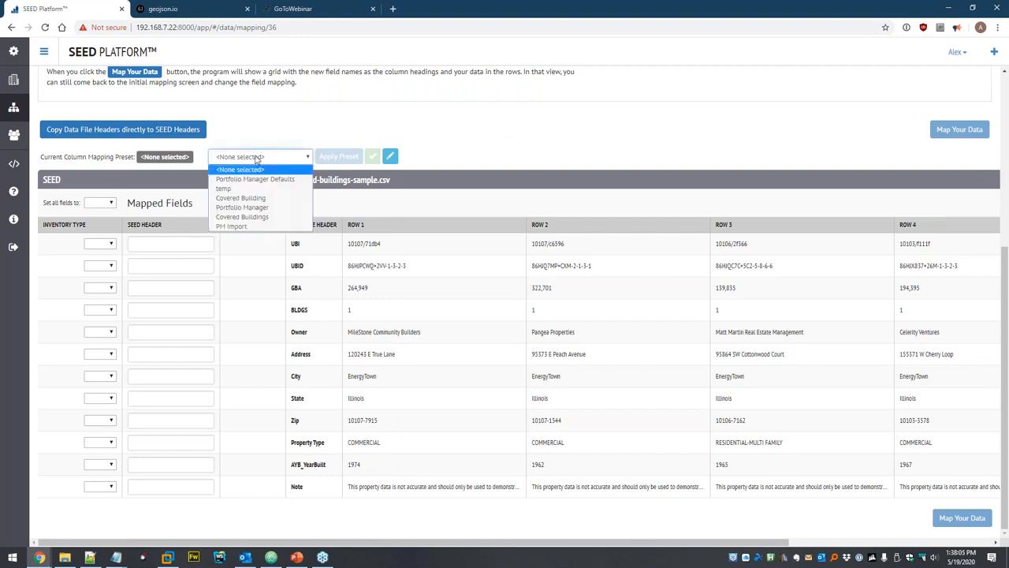
click(241, 198)
click(339, 156)
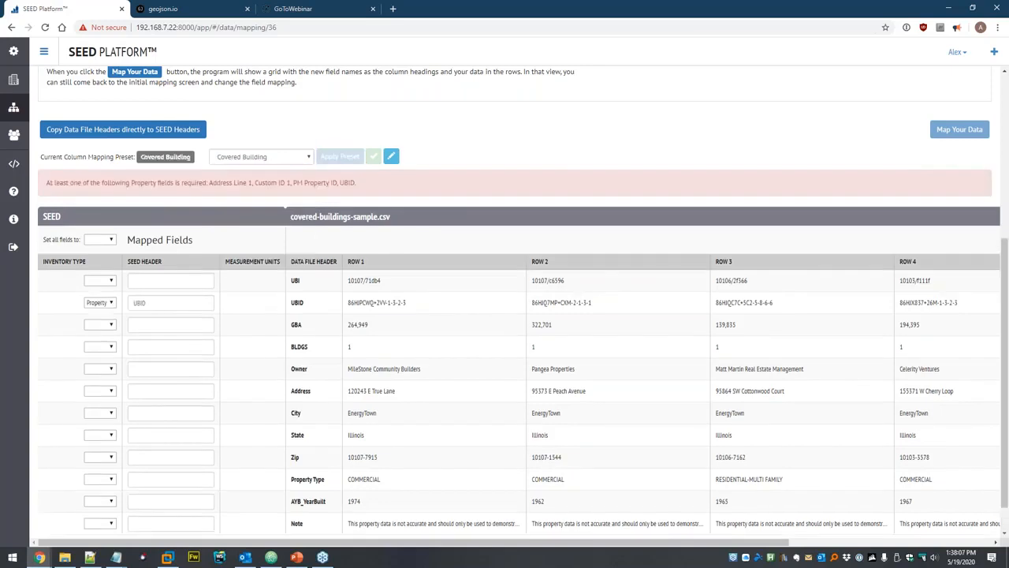
click(301, 158)
click(276, 216)
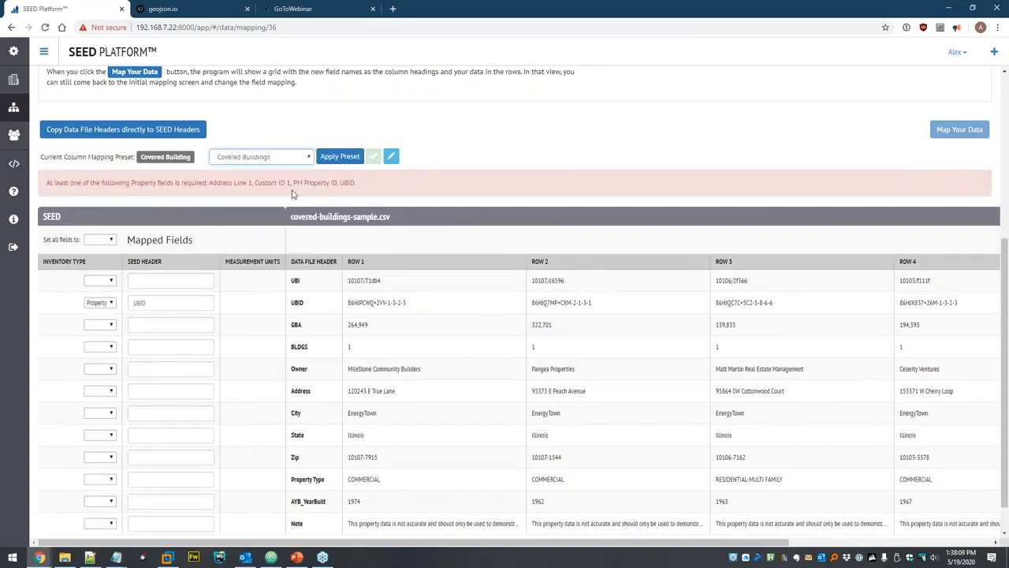
click(334, 161)
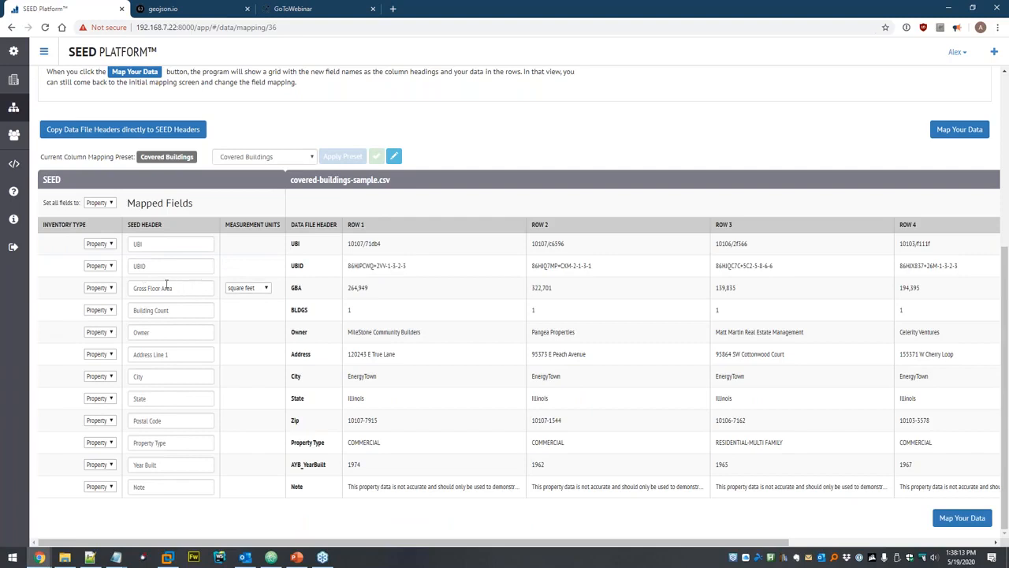
click(265, 290)
click(290, 282)
click(961, 518)
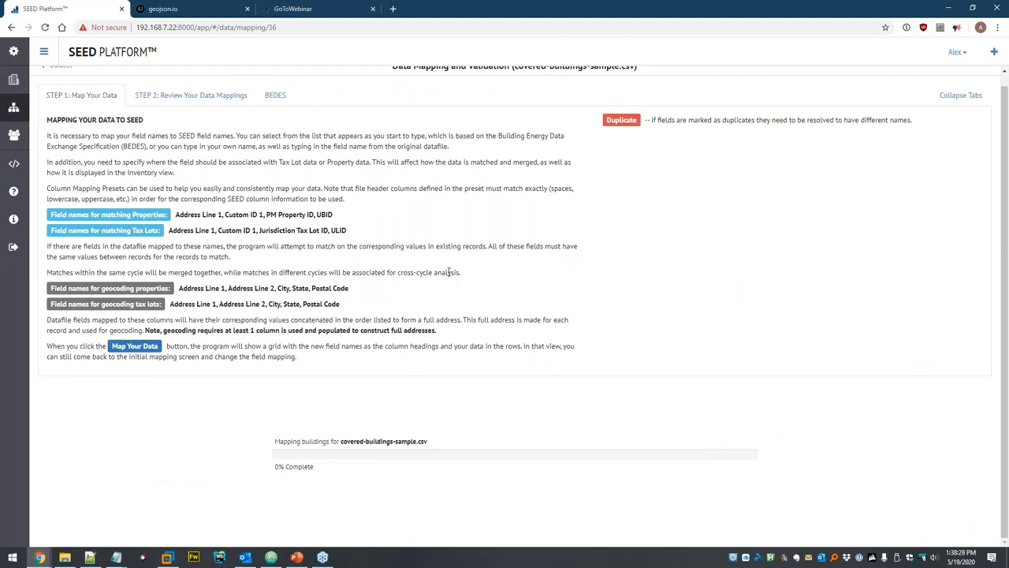
Save the mappings, start matching, and view all 512 imported covered buildings.
scroll(953, 277, down, 2)
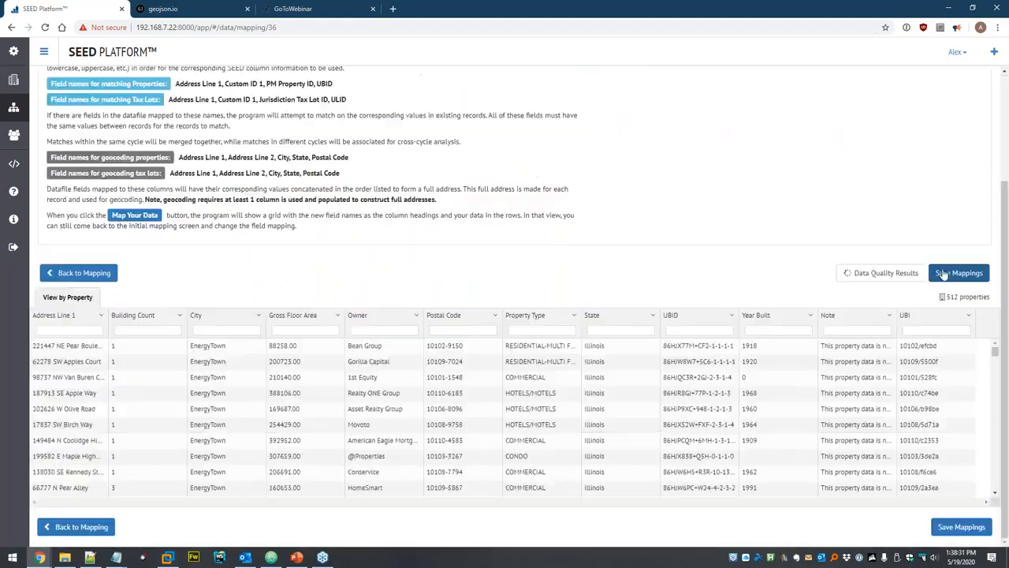
click(957, 272)
click(524, 167)
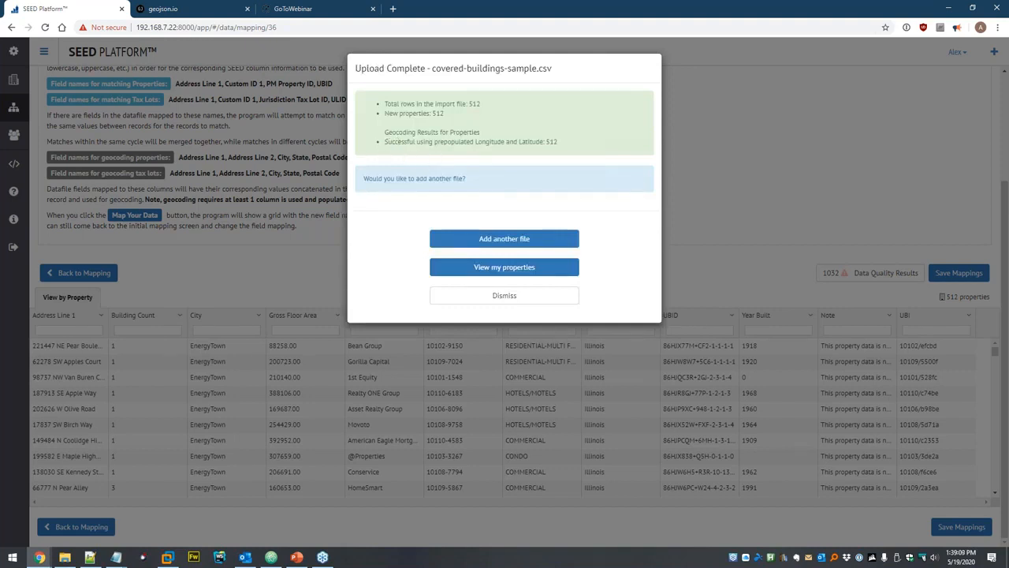
click(501, 269)
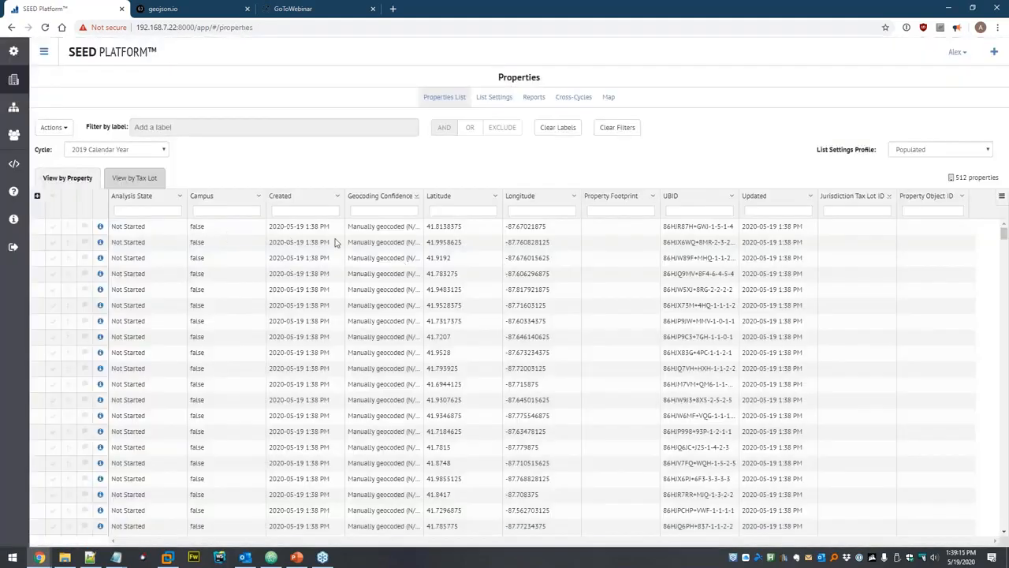
click(609, 97)
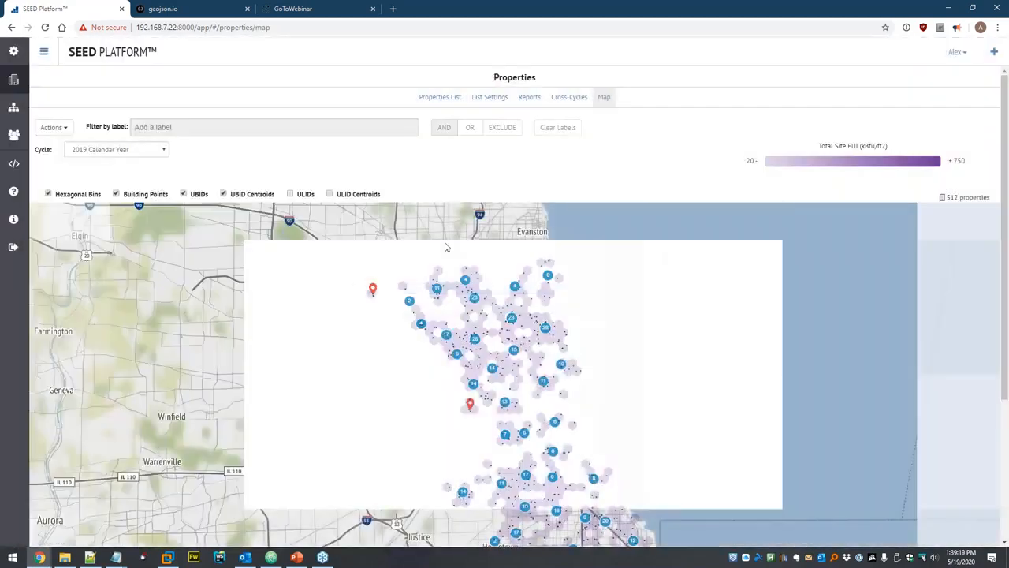
scroll(527, 398, down, 2)
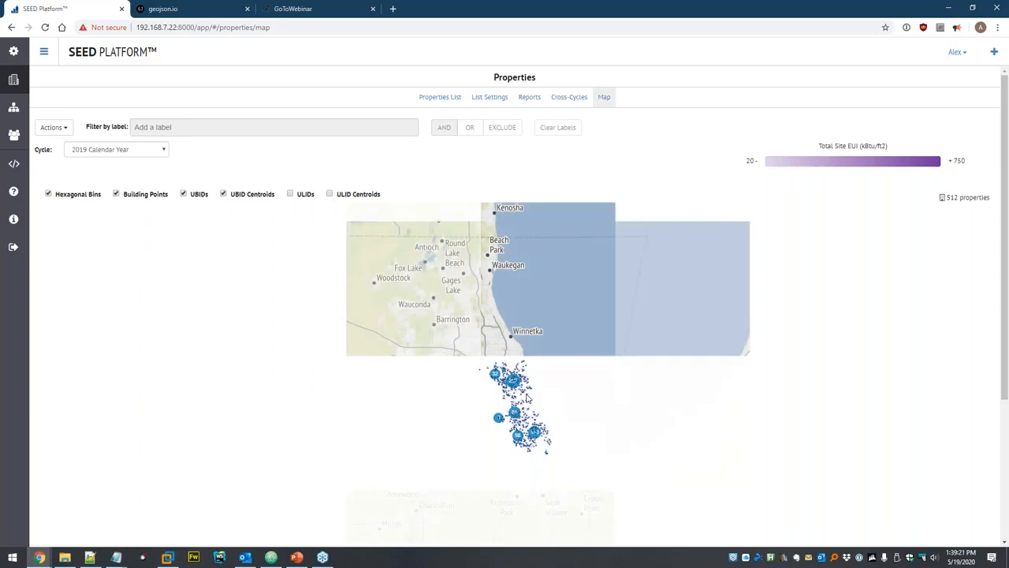
scroll(526, 398, down, 2)
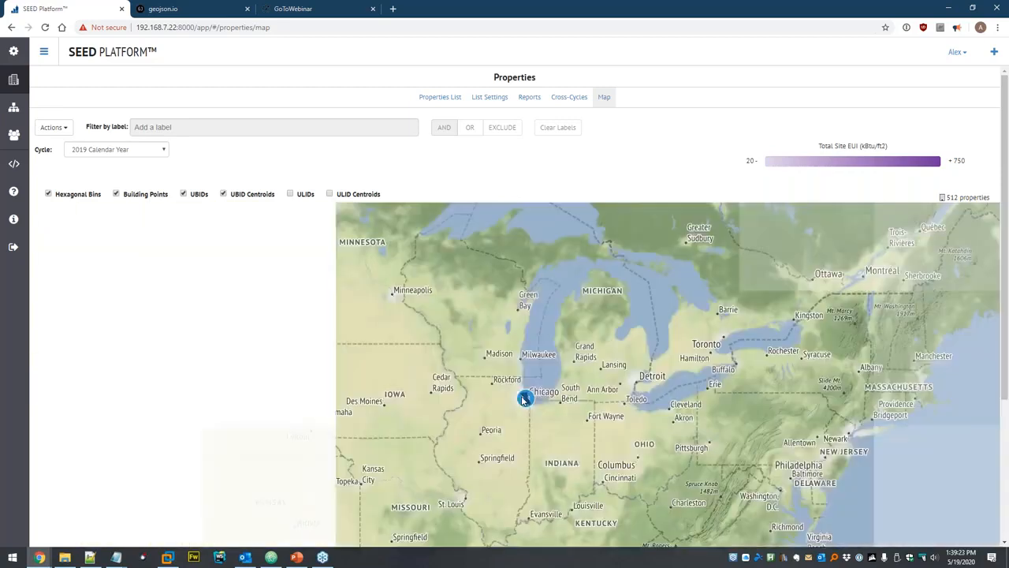
scroll(542, 400, up, 4)
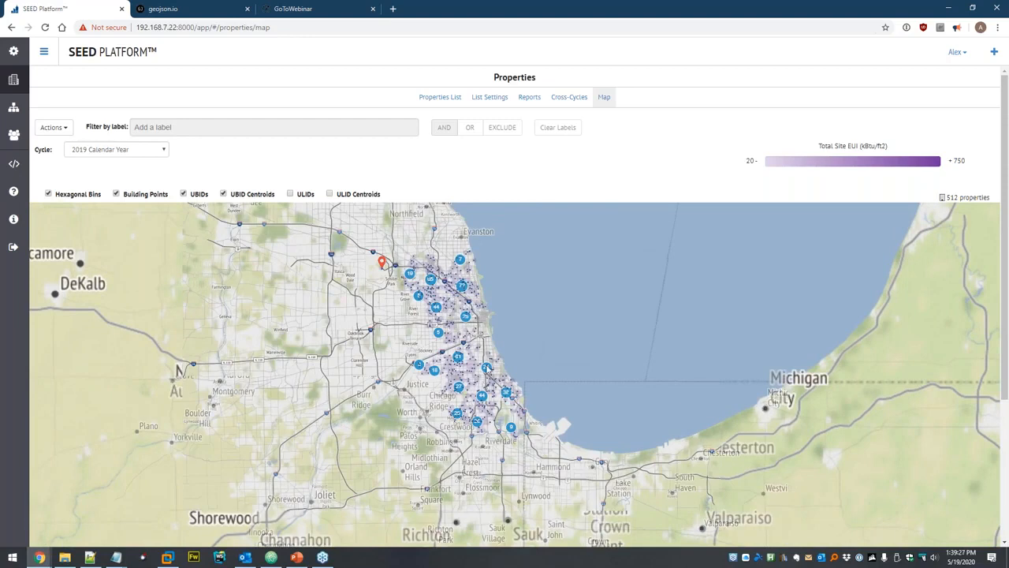
scroll(484, 385, up, 2)
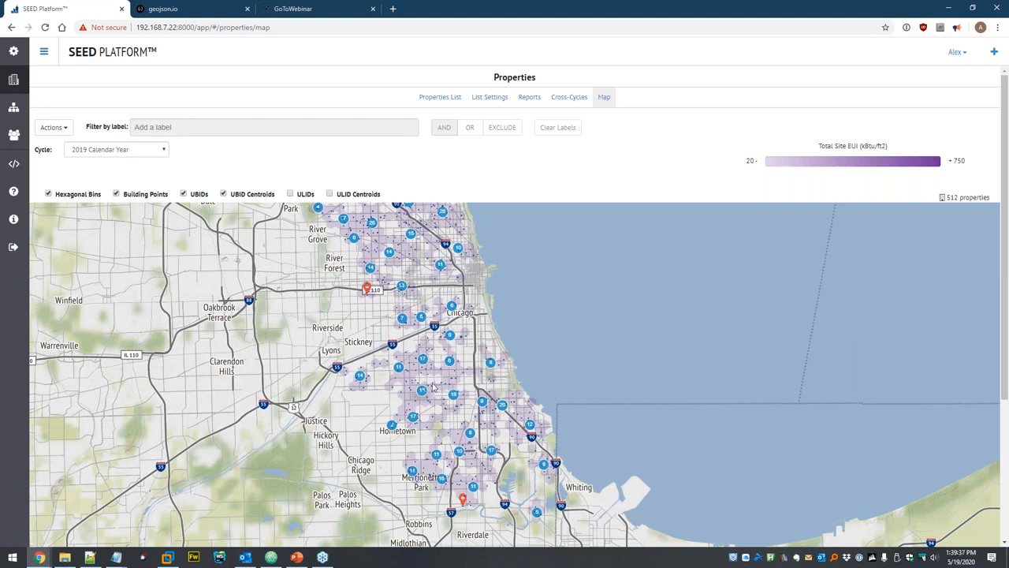
scroll(432, 387, up, 3)
scroll(397, 329, up, 1)
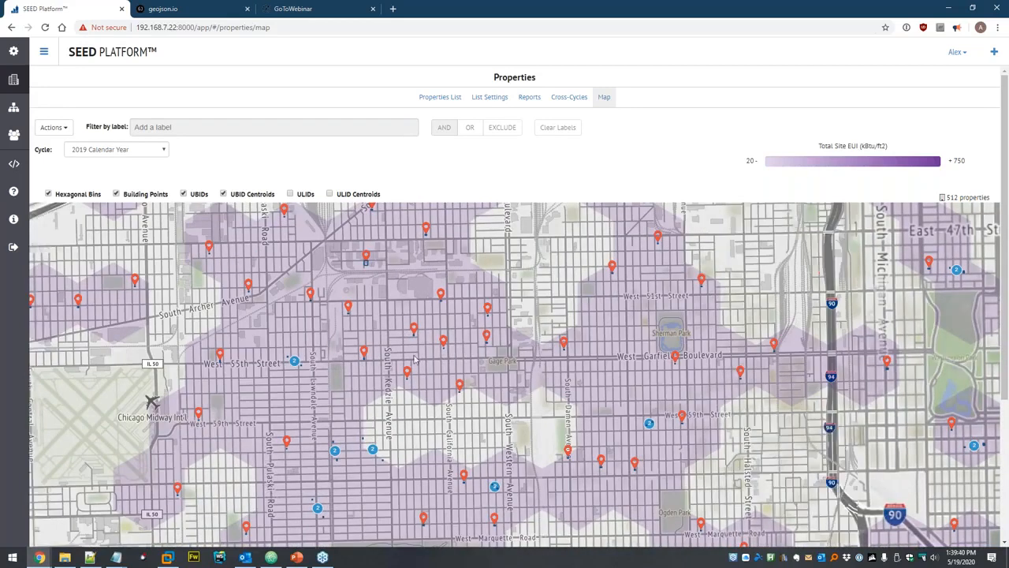
scroll(455, 357, up, 2)
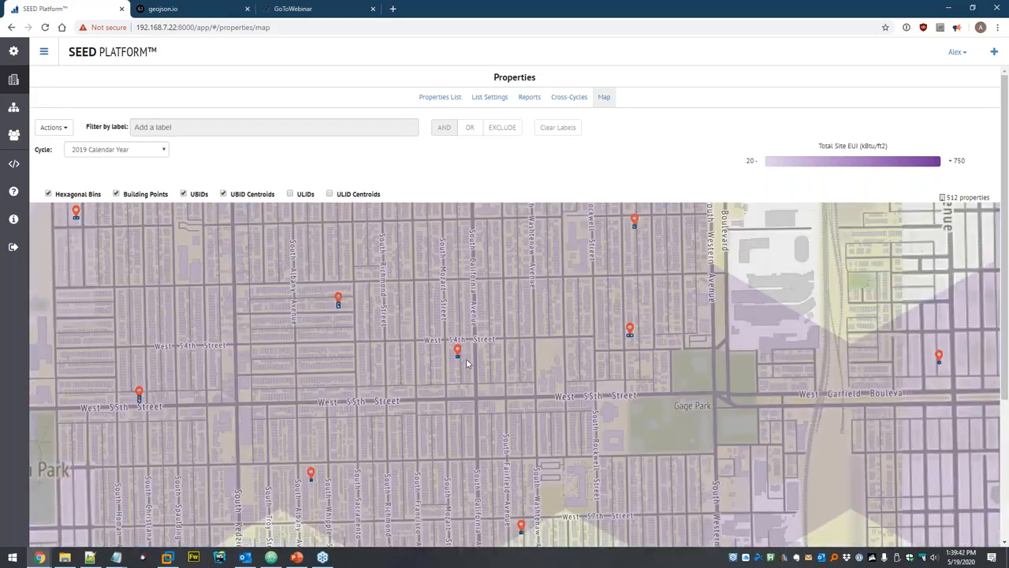
scroll(438, 358, up, 2)
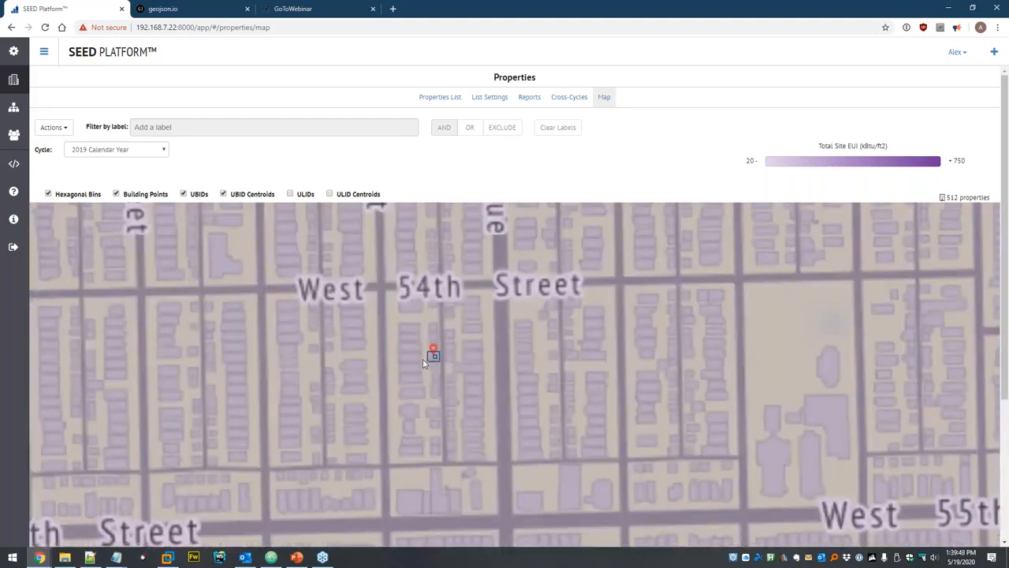
scroll(476, 331, down, 3)
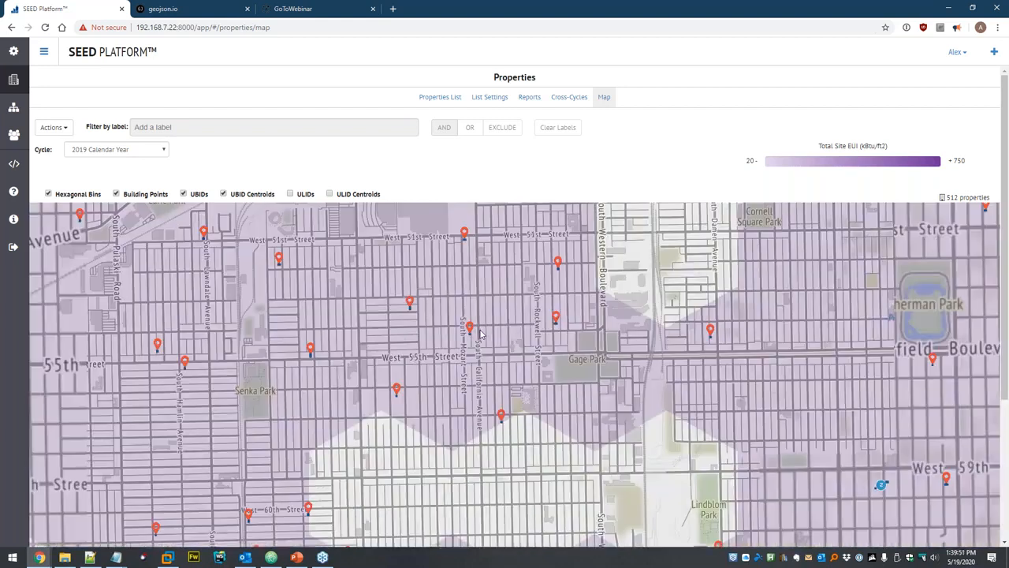
scroll(481, 332, down, 4)
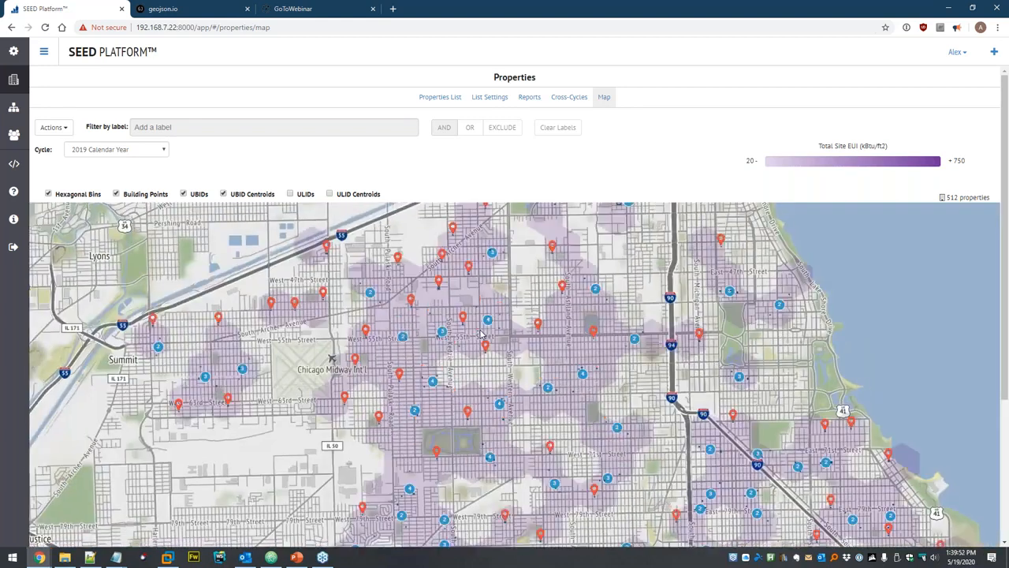
drag(502, 319, 499, 369)
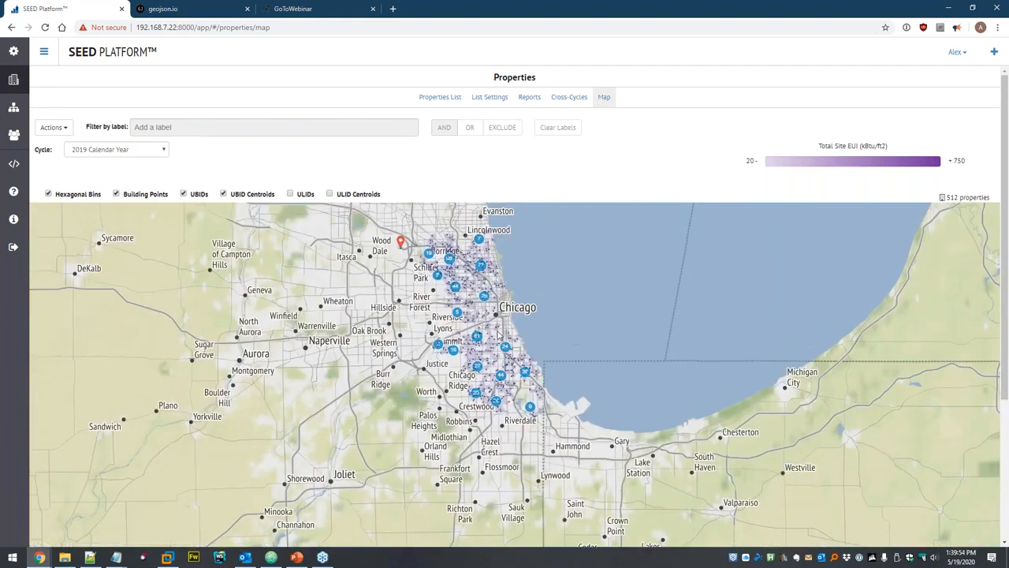
click(439, 98)
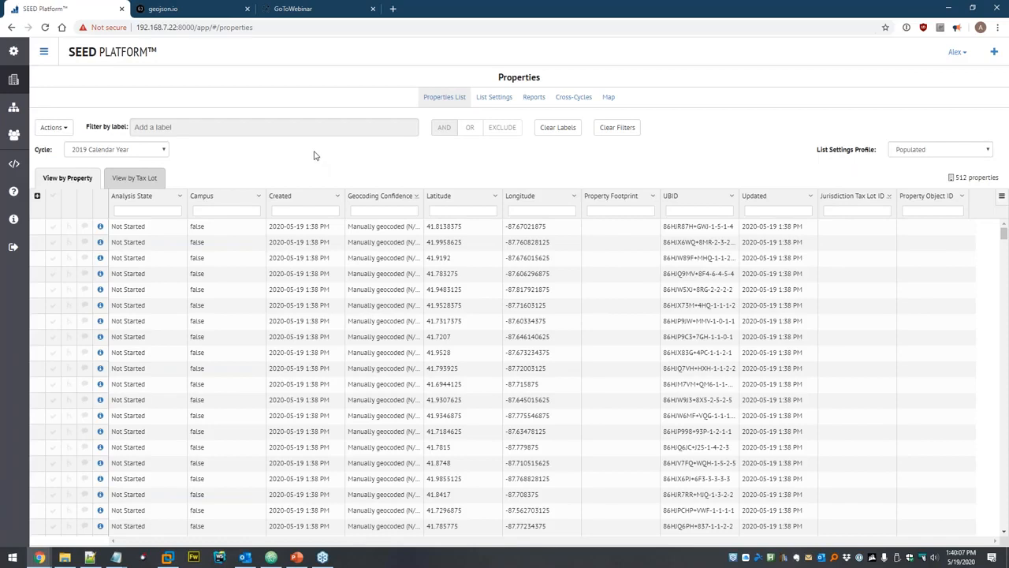
Delete covered-buildings-sample.csv from Dataset and open the Add more data files dialog.
click(12, 108)
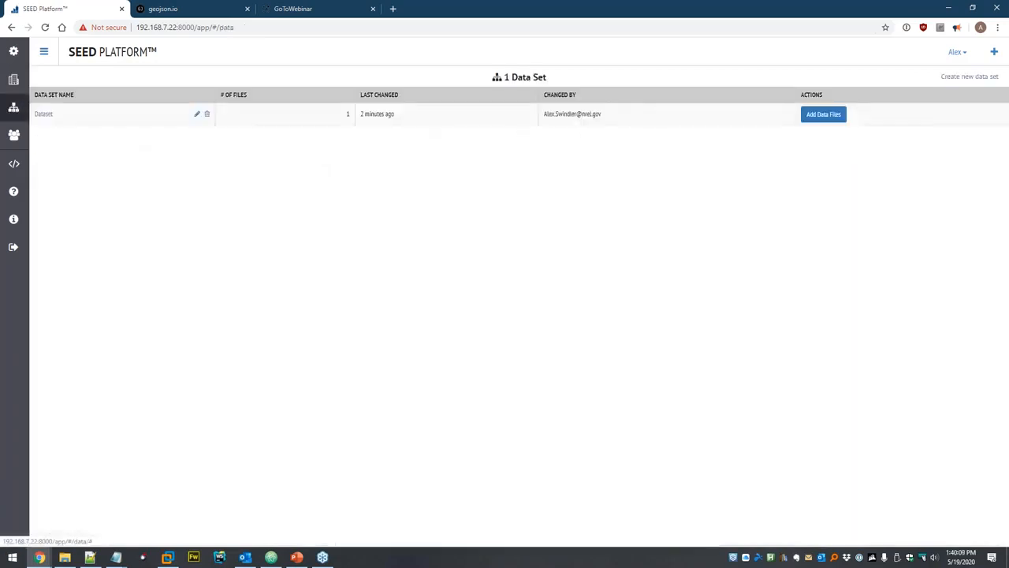
click(41, 117)
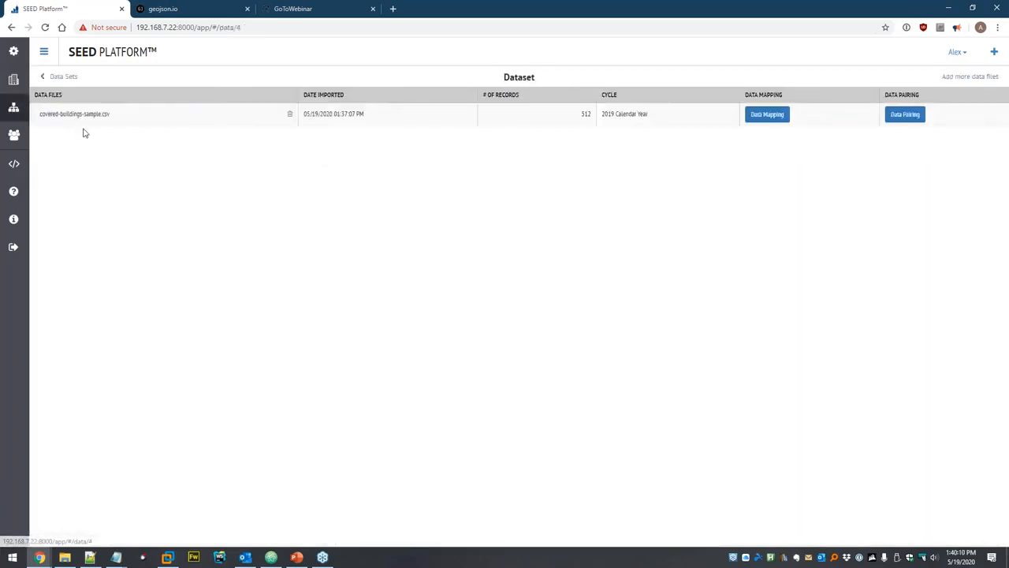
click(291, 116)
click(603, 130)
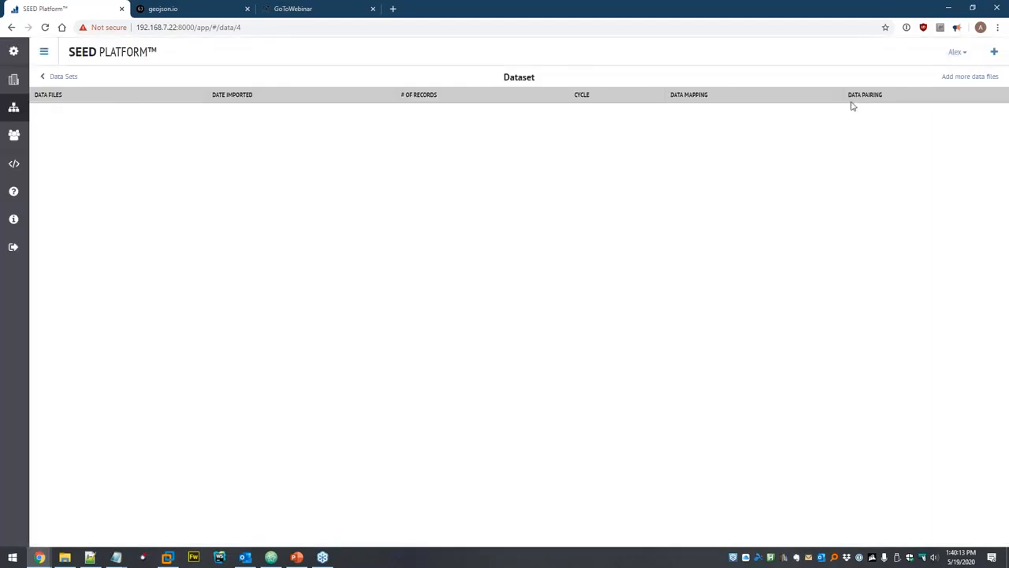
click(977, 76)
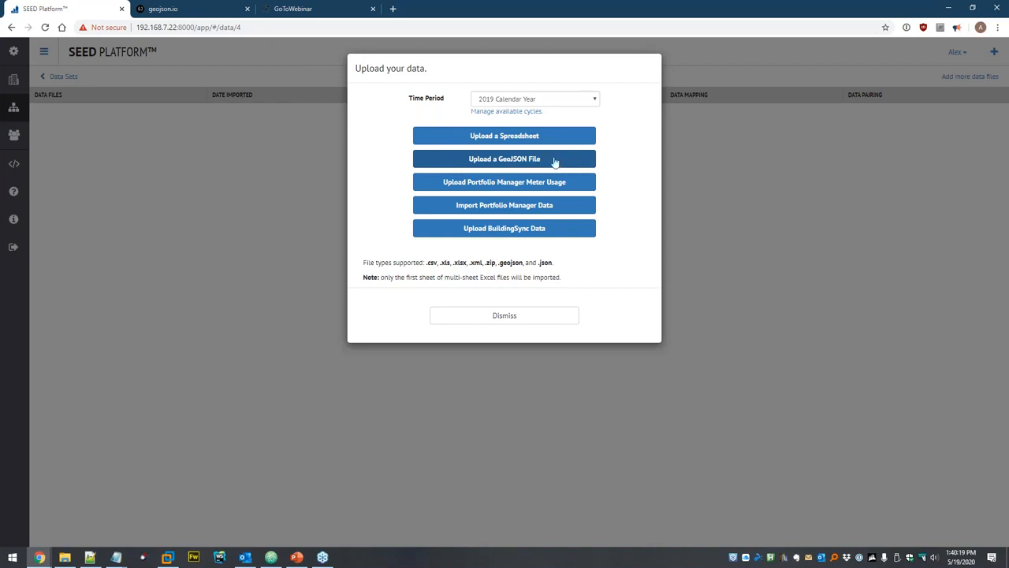
Pick portfolio-manager-sample.xlsx from the seed > Interval Data folder for upload.
click(503, 138)
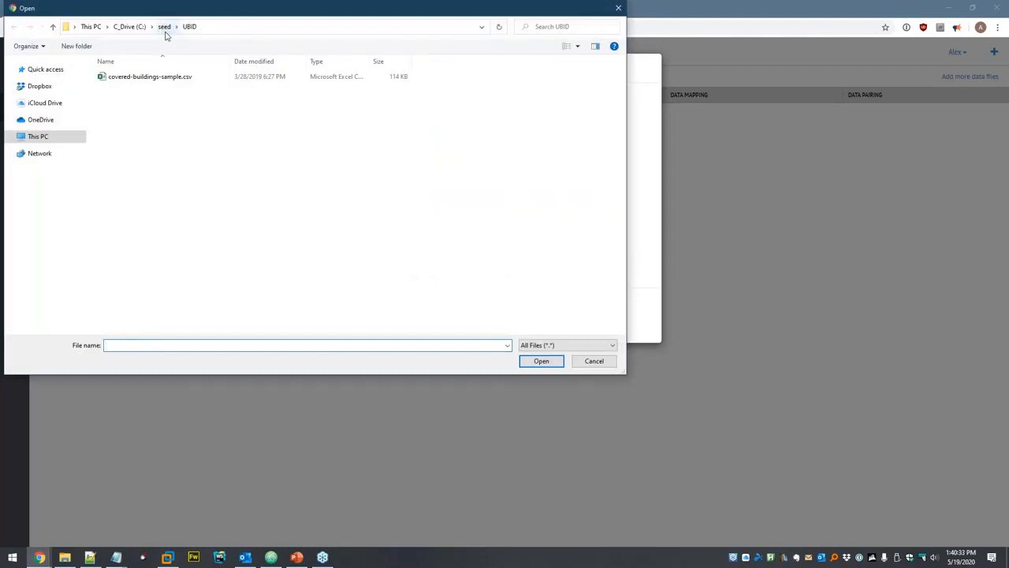
click(164, 26)
double_click(145, 131)
click(164, 26)
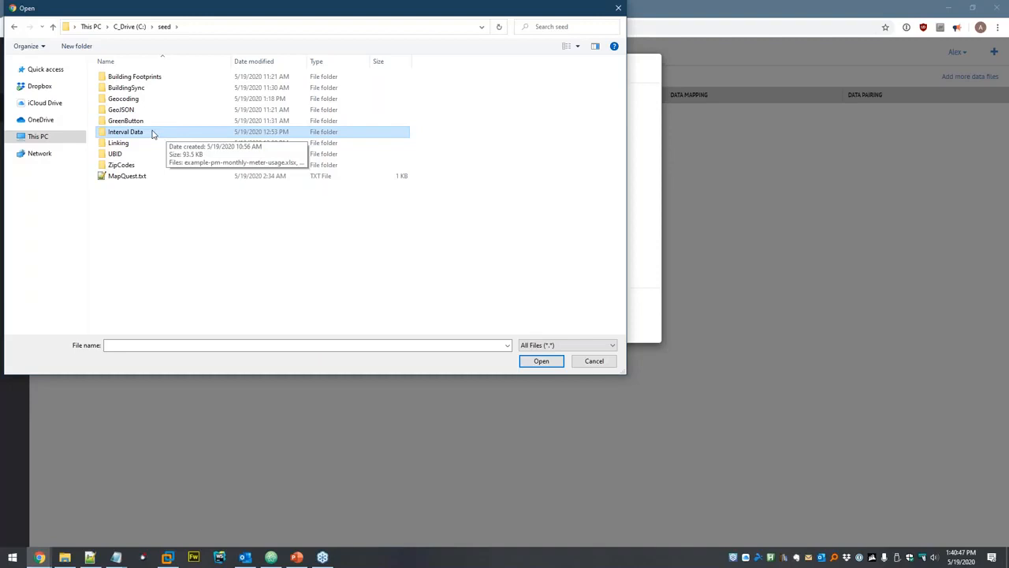
double_click(153, 134)
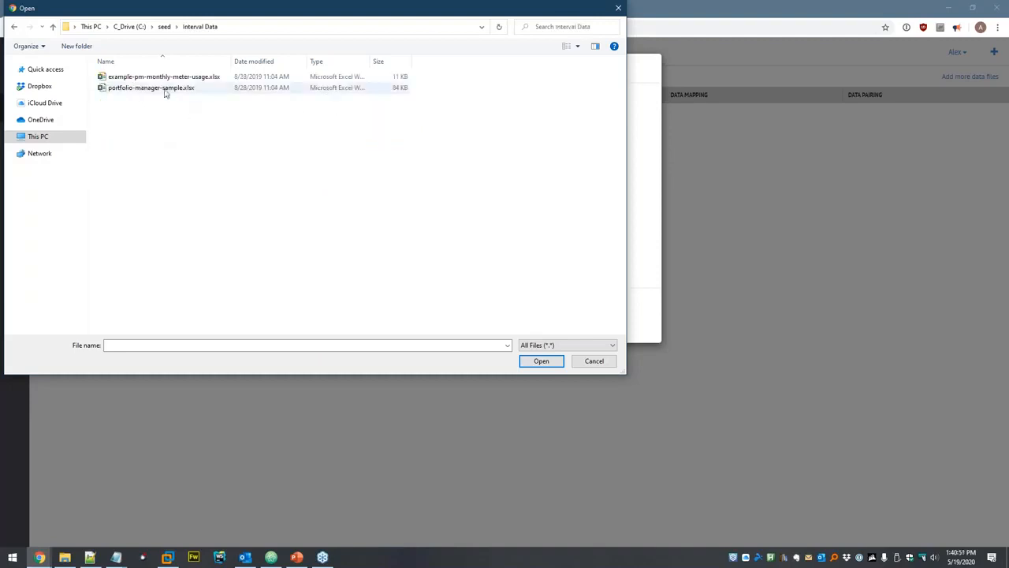
click(116, 87)
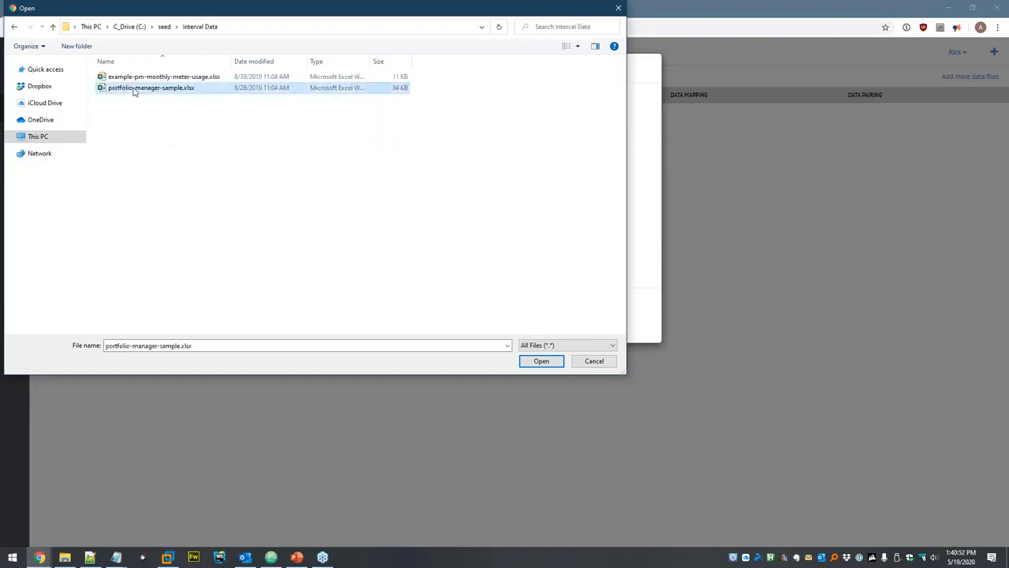
double_click(181, 90)
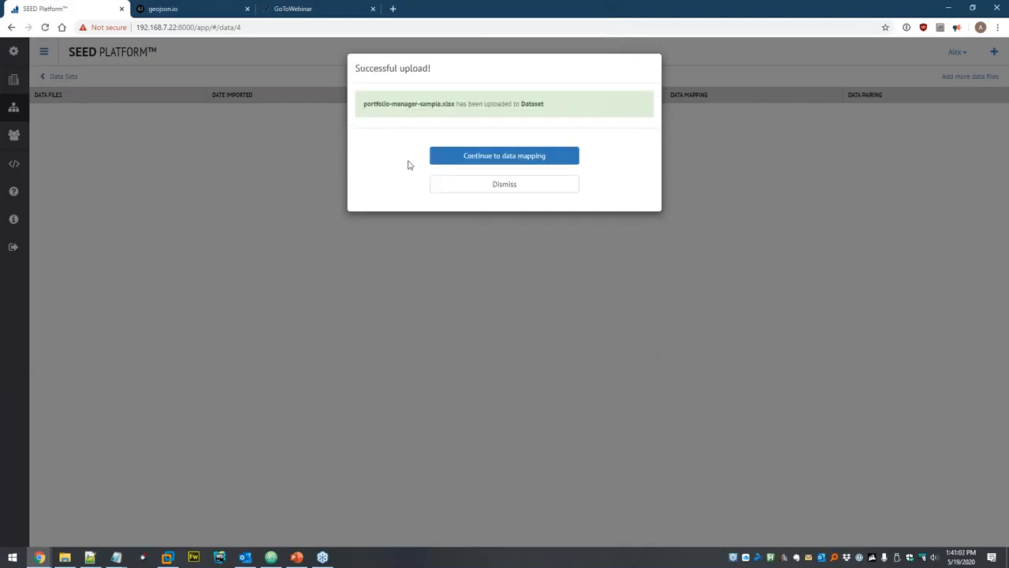
Apply the Portfolio Manager preset to portfolio-manager-sample.xlsx columns and preview the 512 mapped properties.
click(487, 154)
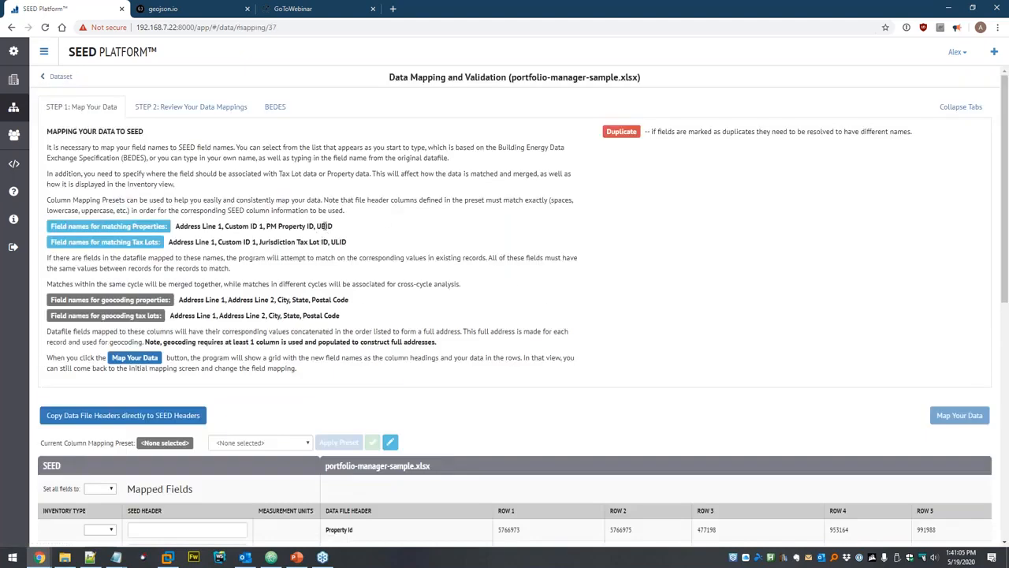
scroll(261, 122, down, 5)
scroll(256, 126, up, 1)
click(256, 126)
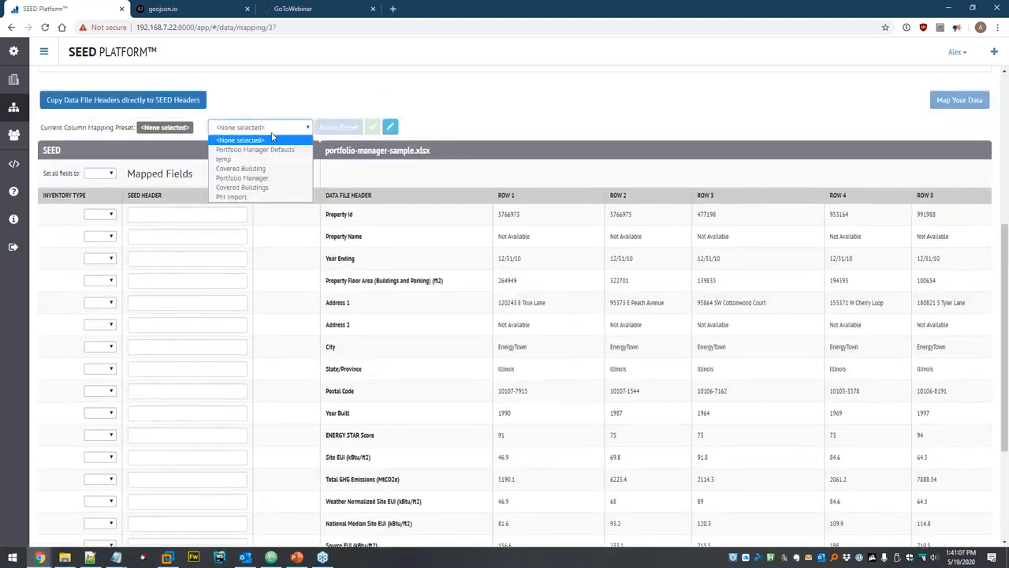
click(258, 179)
click(329, 129)
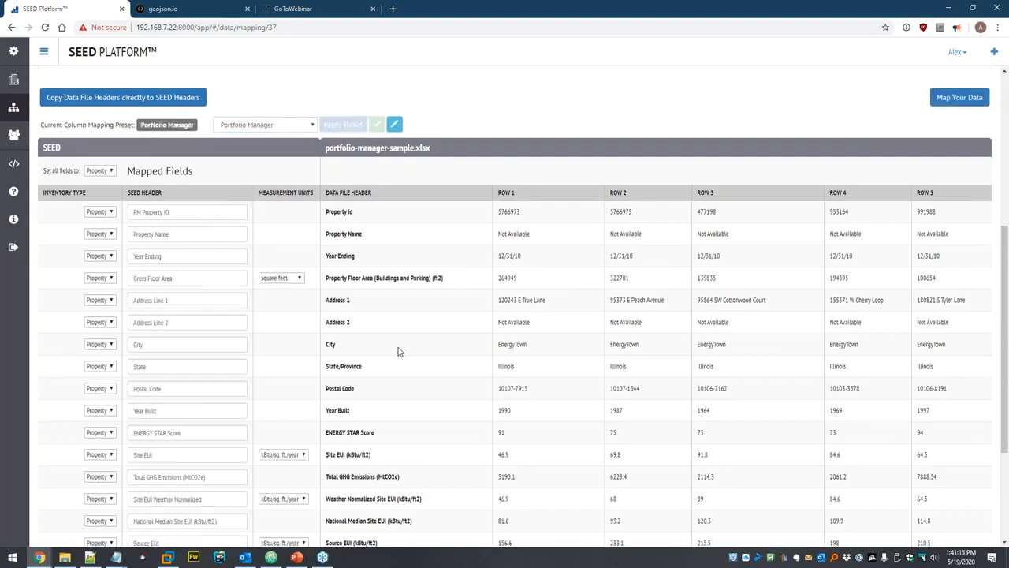
scroll(399, 350, down, 3)
scroll(542, 284, up, 5)
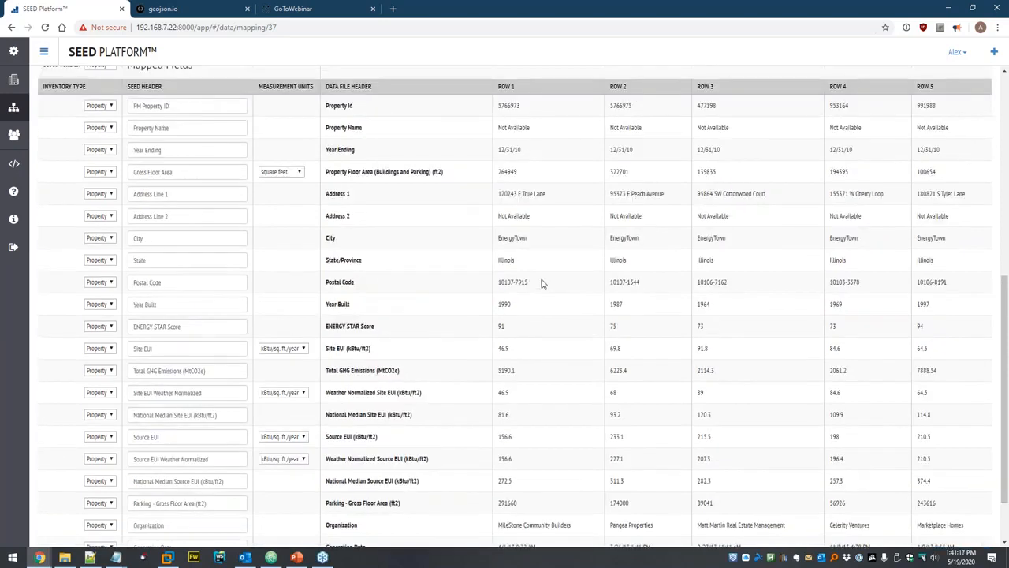
click(954, 100)
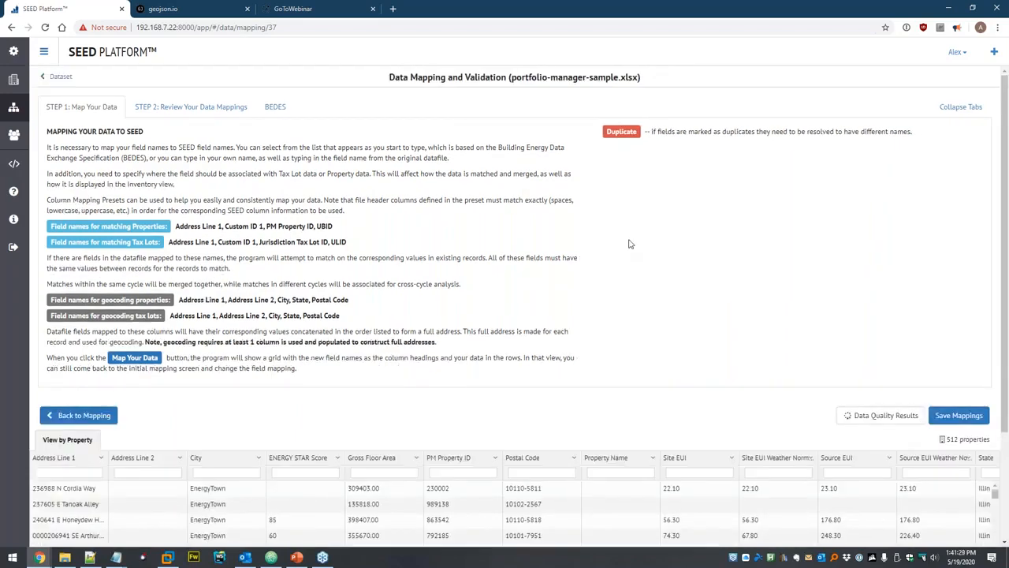
Save the mappings to import 512 new properties, then view the 1,024-property list.
scroll(788, 252, down, 2)
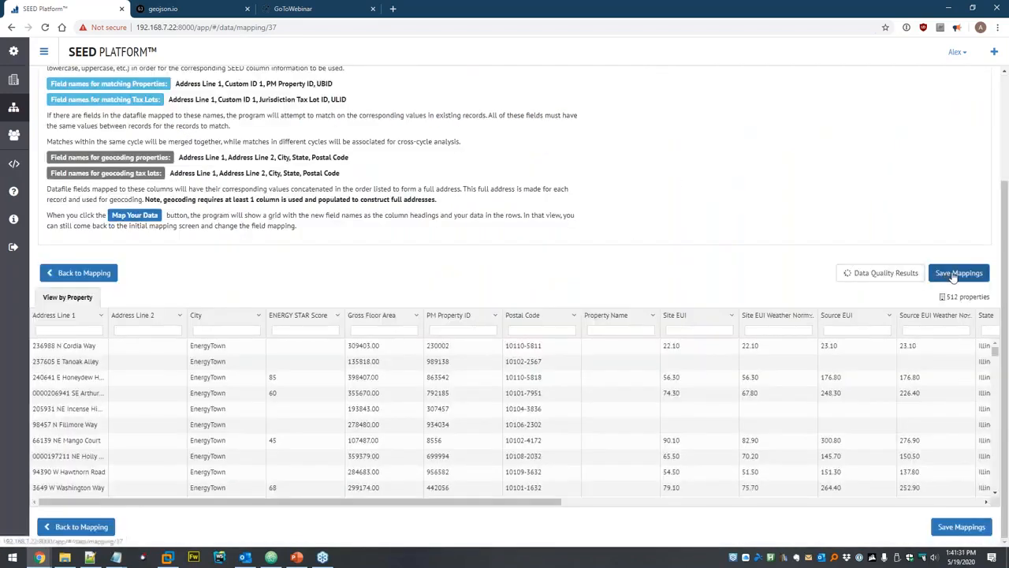
click(955, 273)
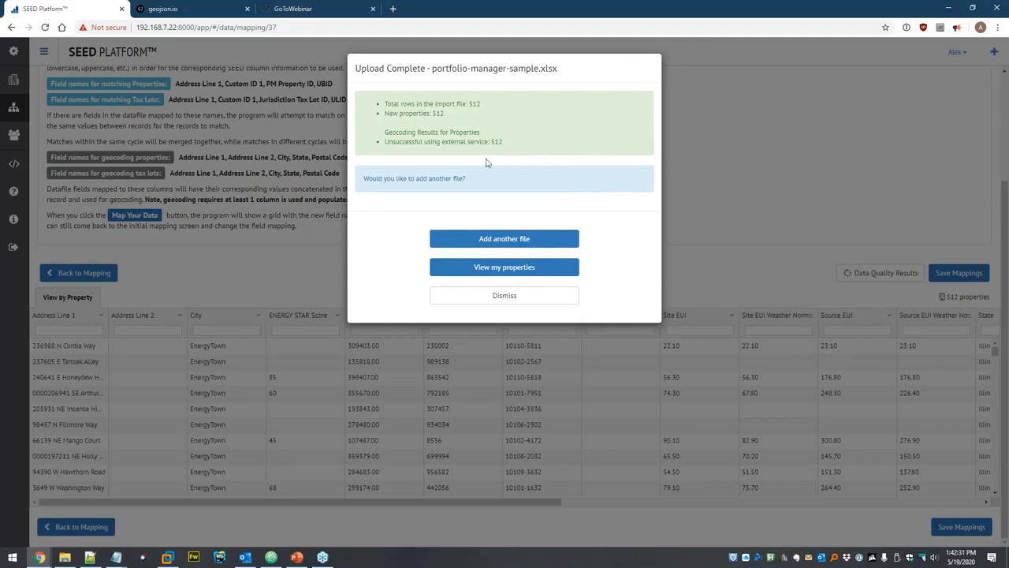
click(525, 265)
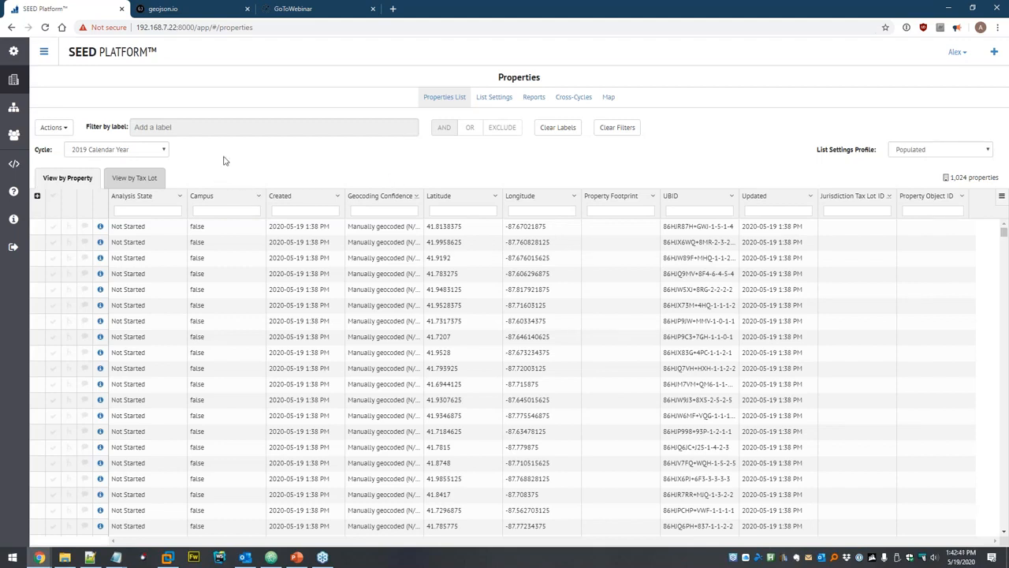
Run Only Show Populated Columns and refresh the properties list.
click(51, 127)
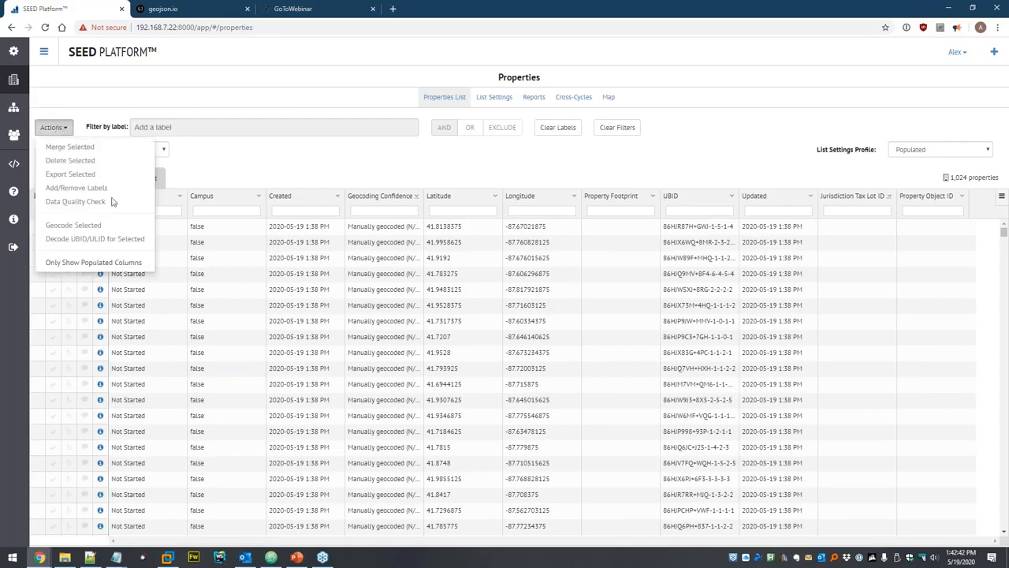
click(122, 261)
click(630, 139)
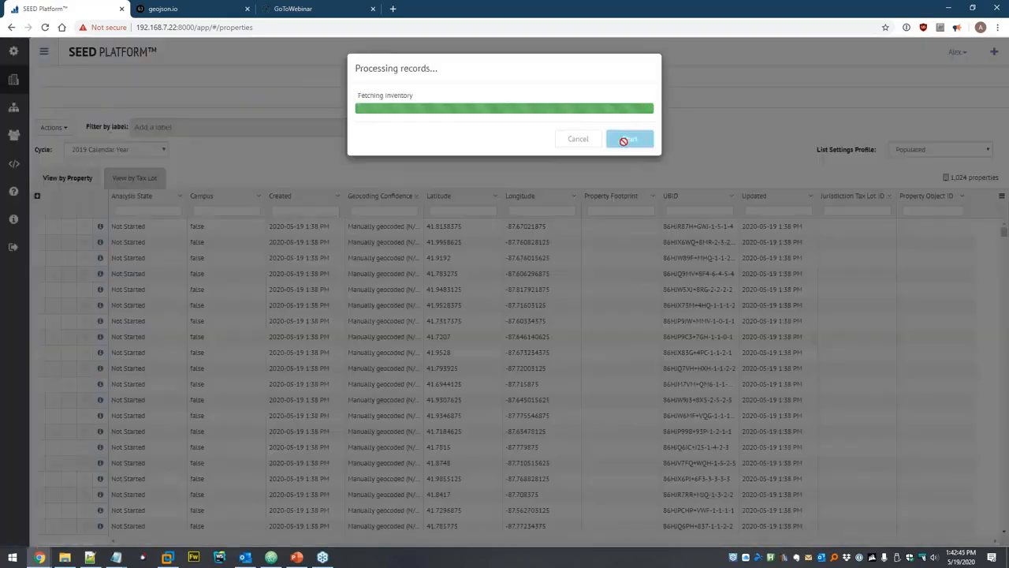
click(635, 129)
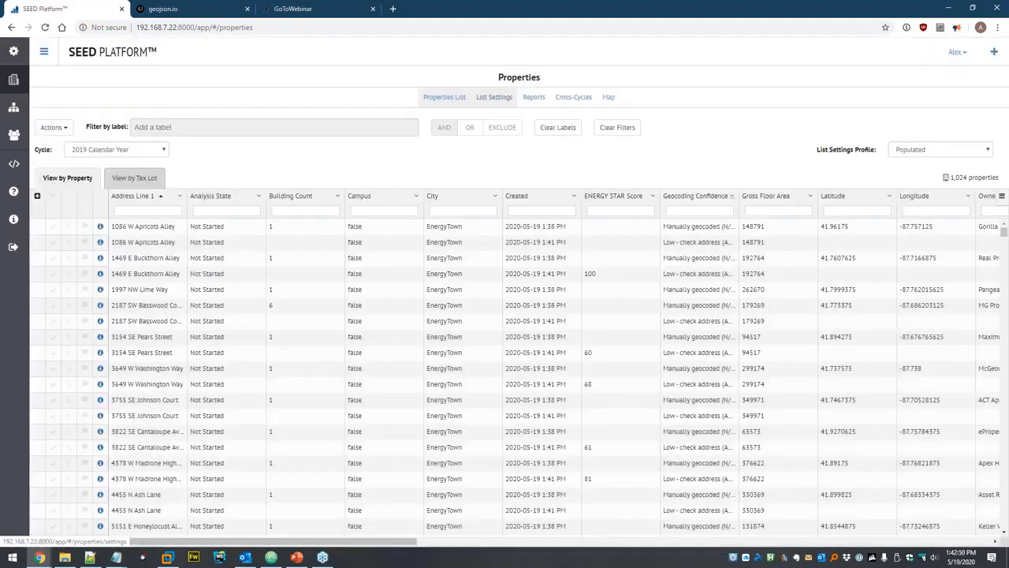
Pin PM Property ID in the Populated list settings, save, and sort the list by it.
click(494, 96)
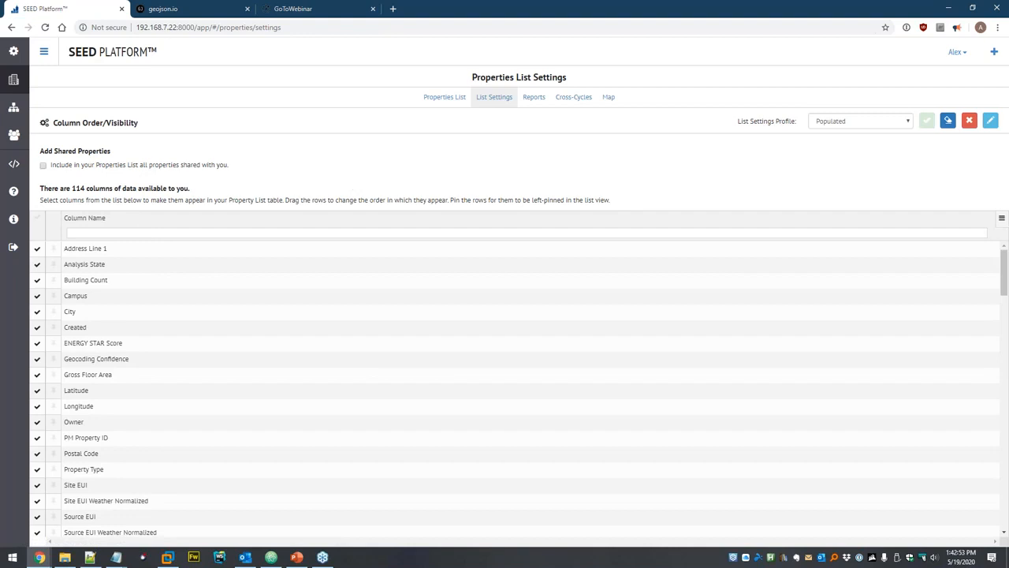
text(pm pr)
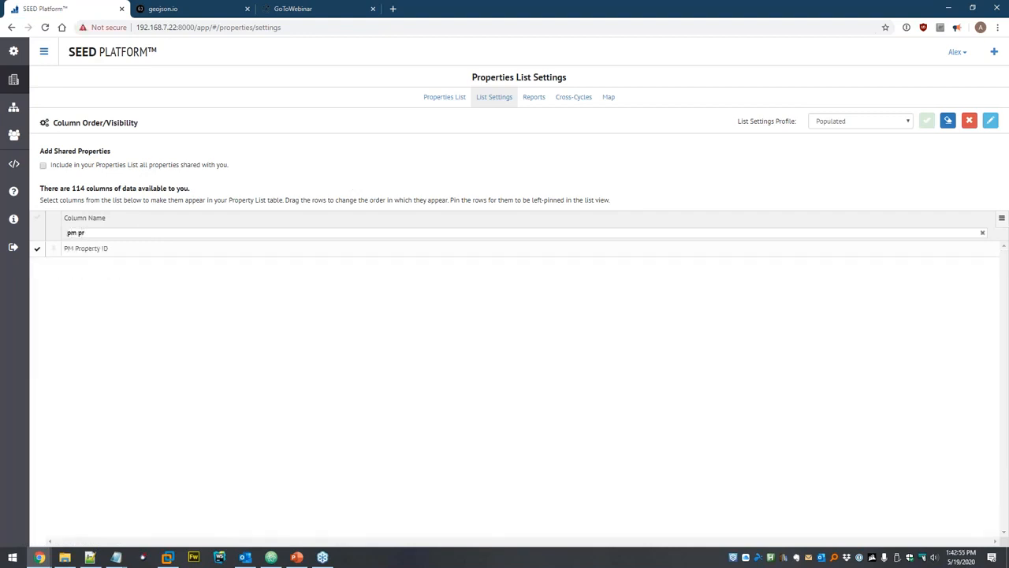
click(53, 249)
click(927, 120)
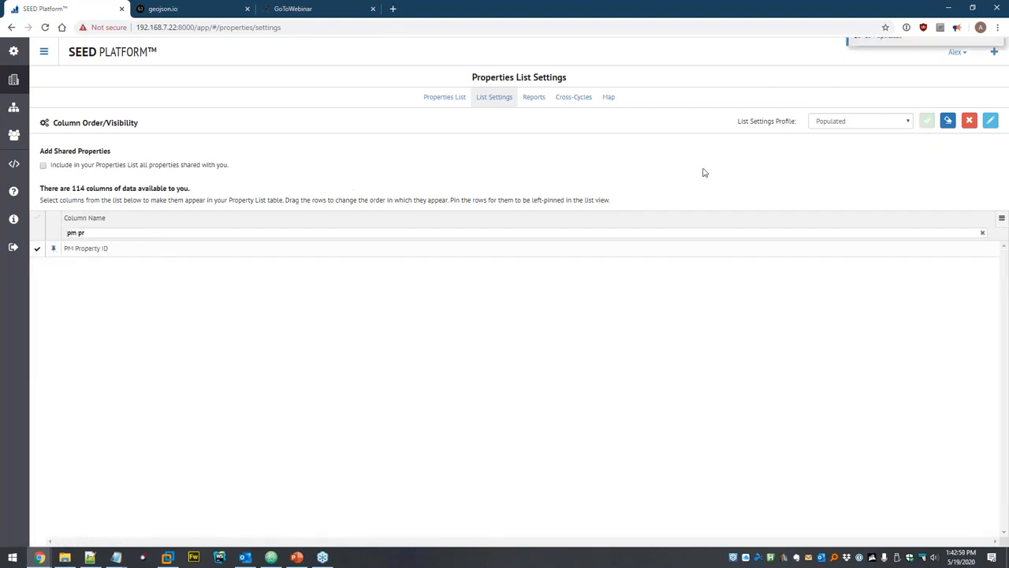
click(440, 101)
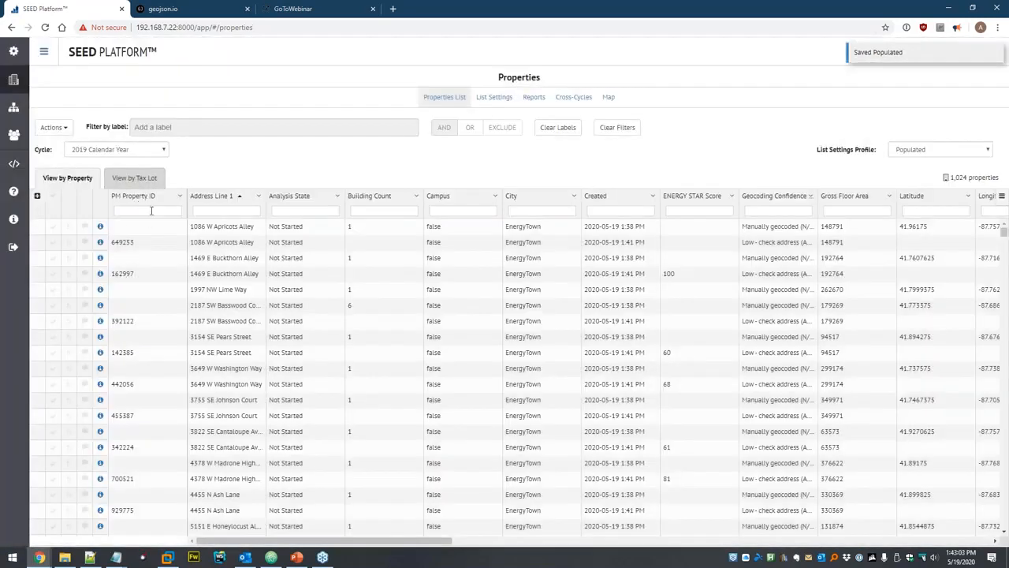
click(155, 197)
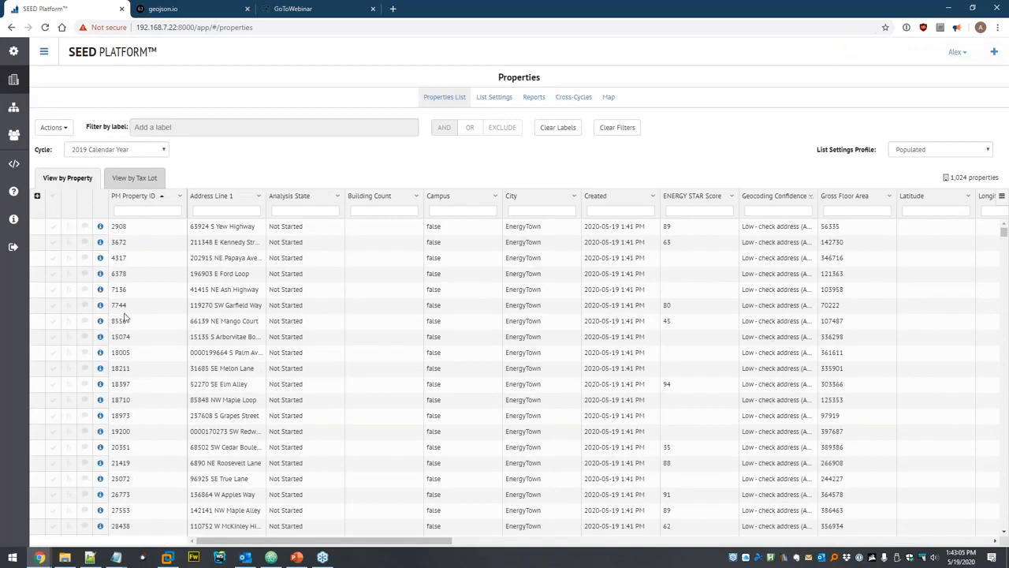
Upload example-pm-monthly-meter-usage.xlsx as Portfolio Manager meter usage and confirm the import.
click(14, 108)
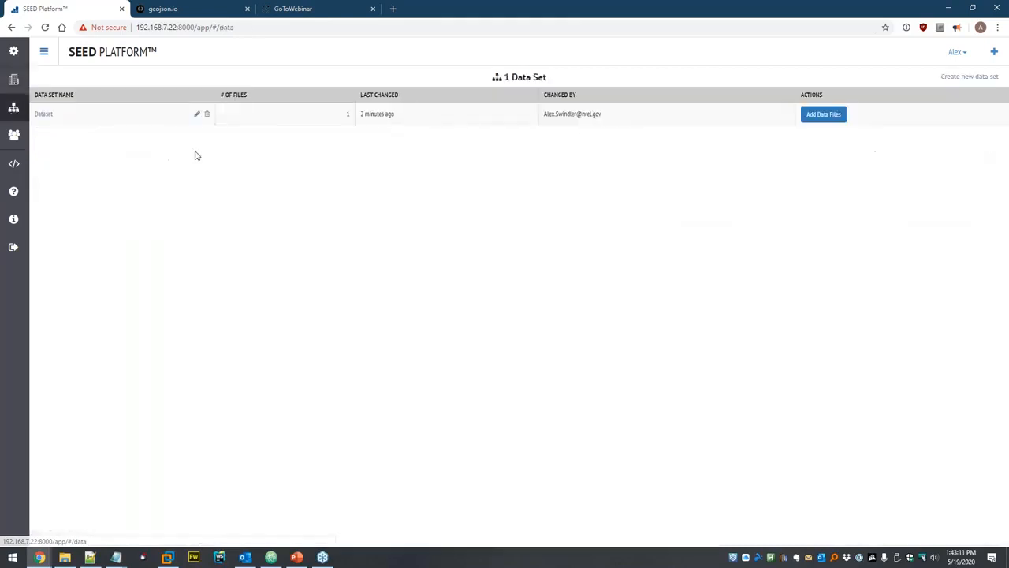
click(820, 116)
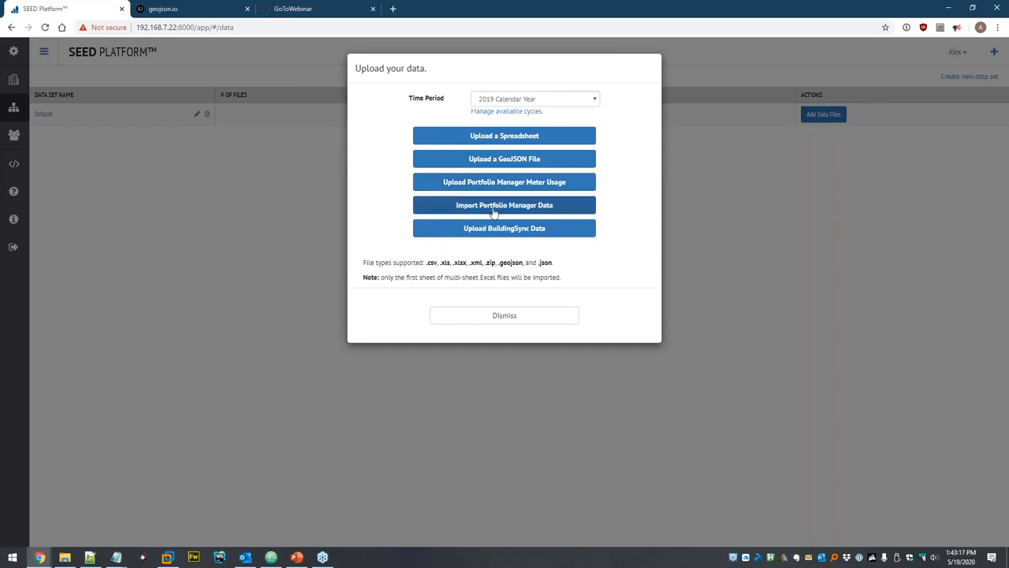
click(575, 184)
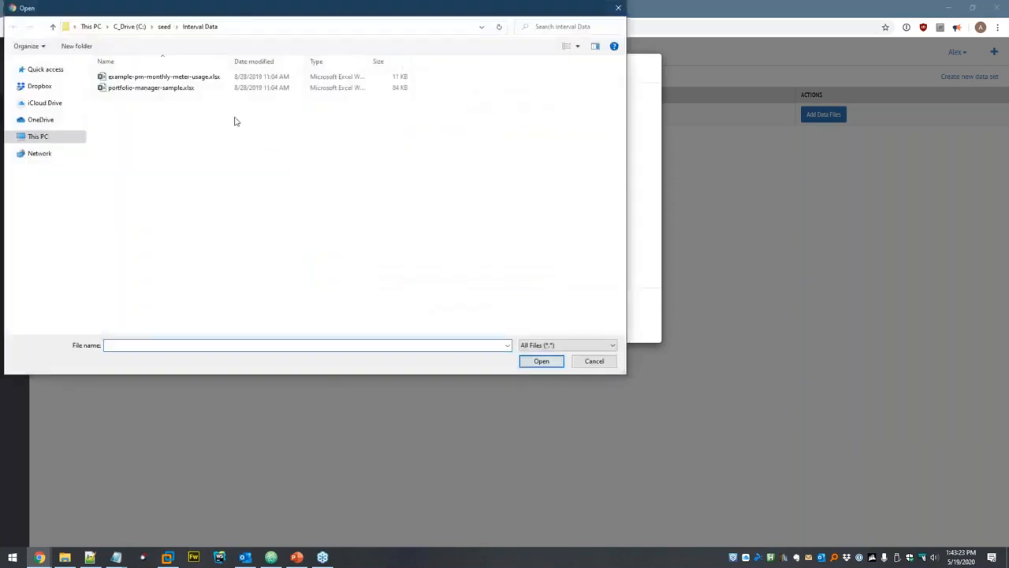
double_click(185, 78)
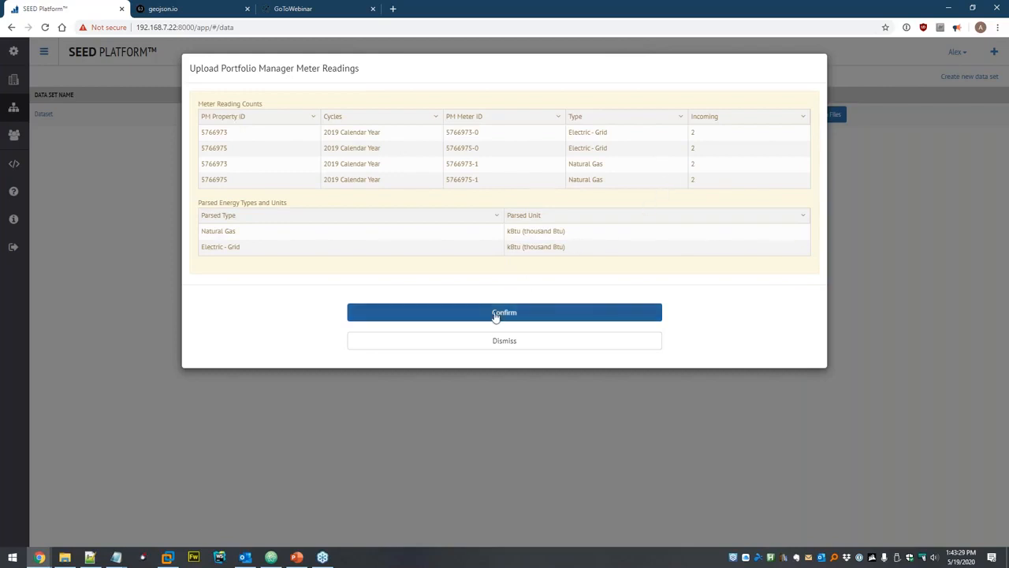
click(447, 314)
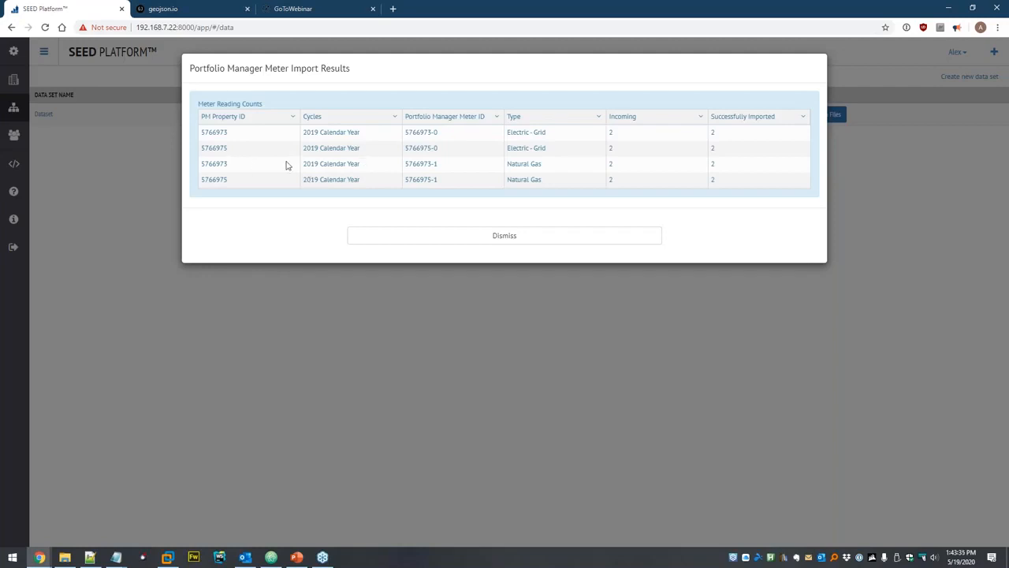
Copy property ID 5766973 from the results, sort them by PM Property ID, and dismiss.
double_click(212, 133)
key(ctrl+c)
click(232, 118)
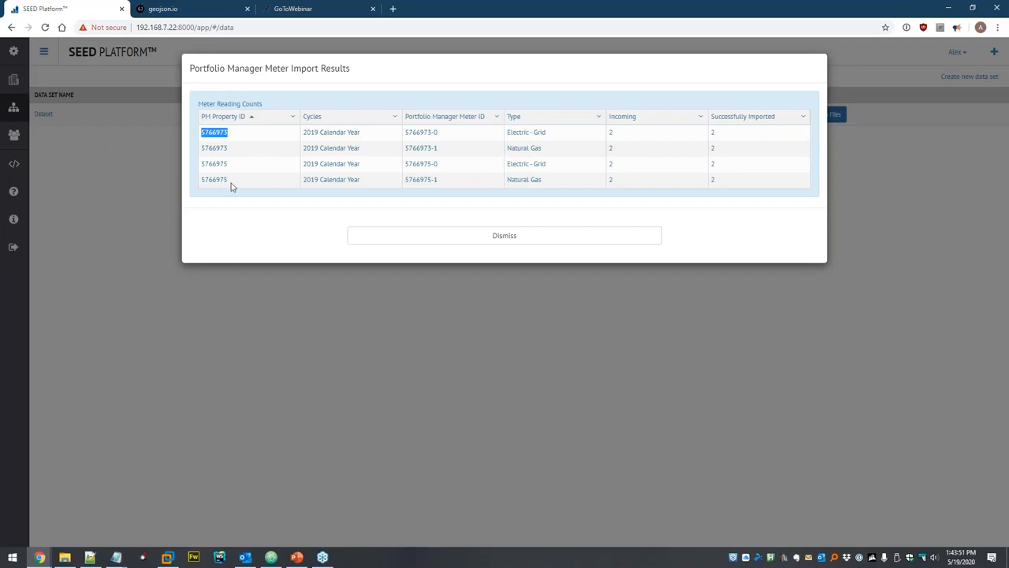
click(508, 239)
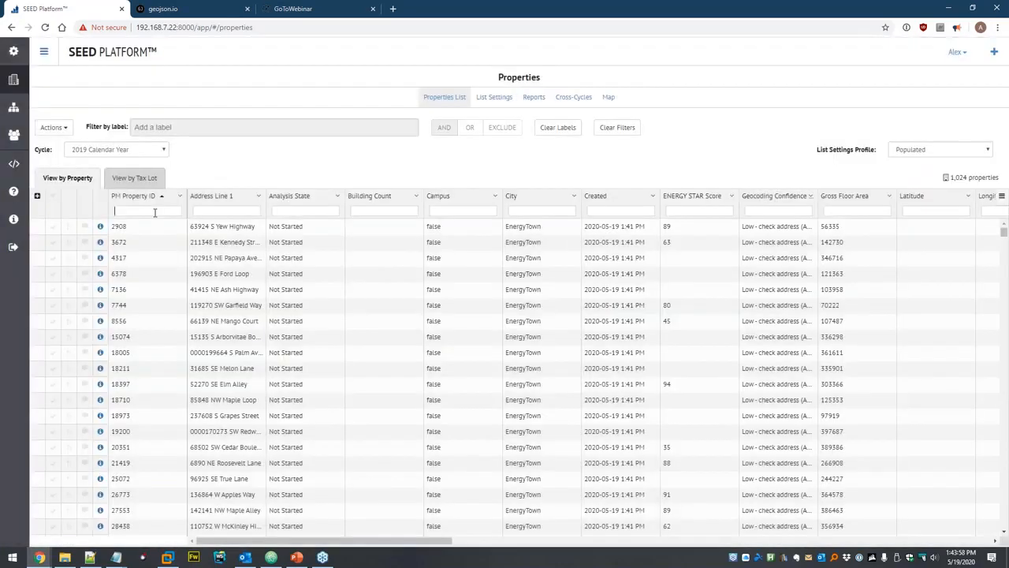
click(169, 212)
key(ctrl+v)
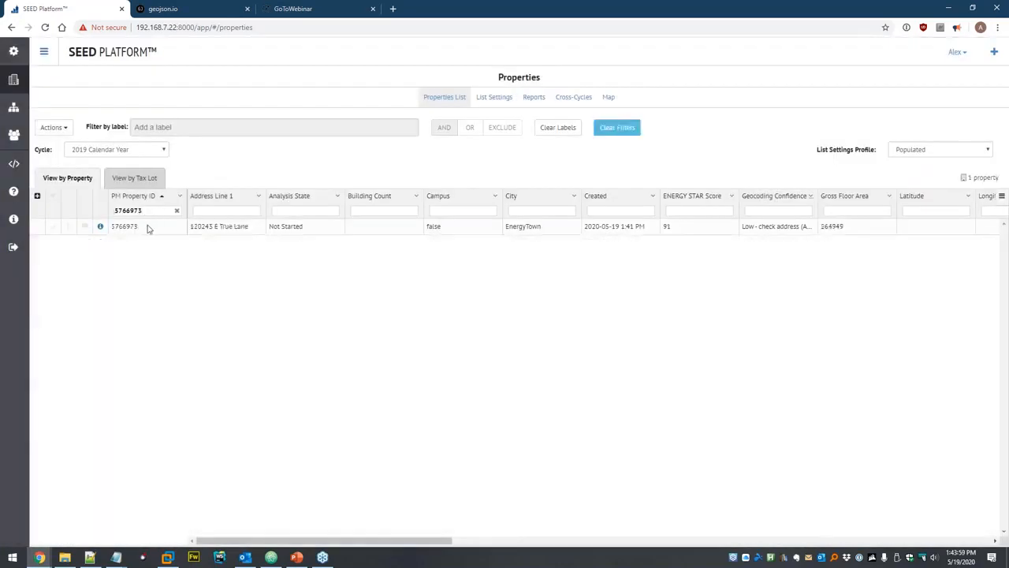
click(99, 227)
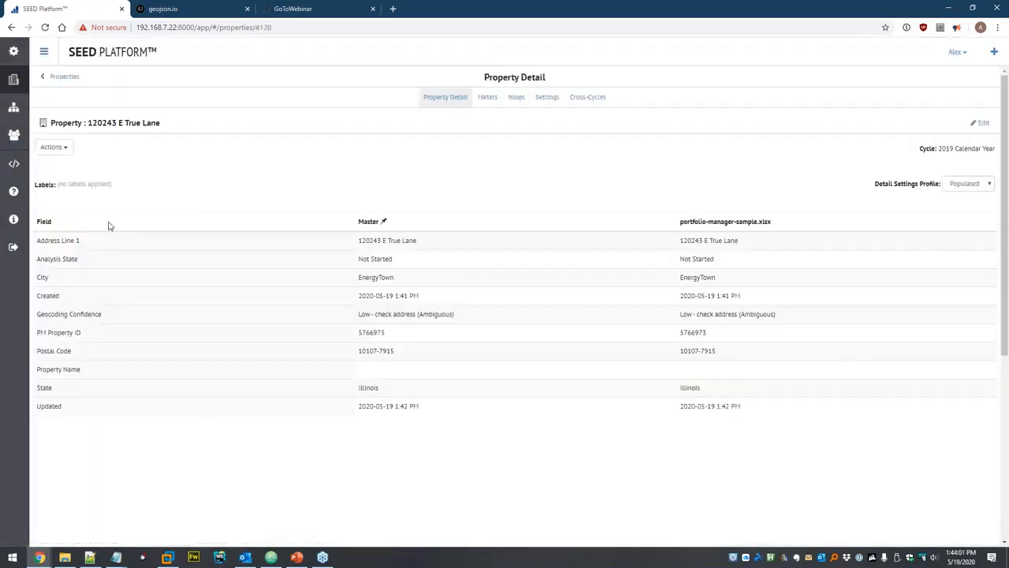
click(488, 101)
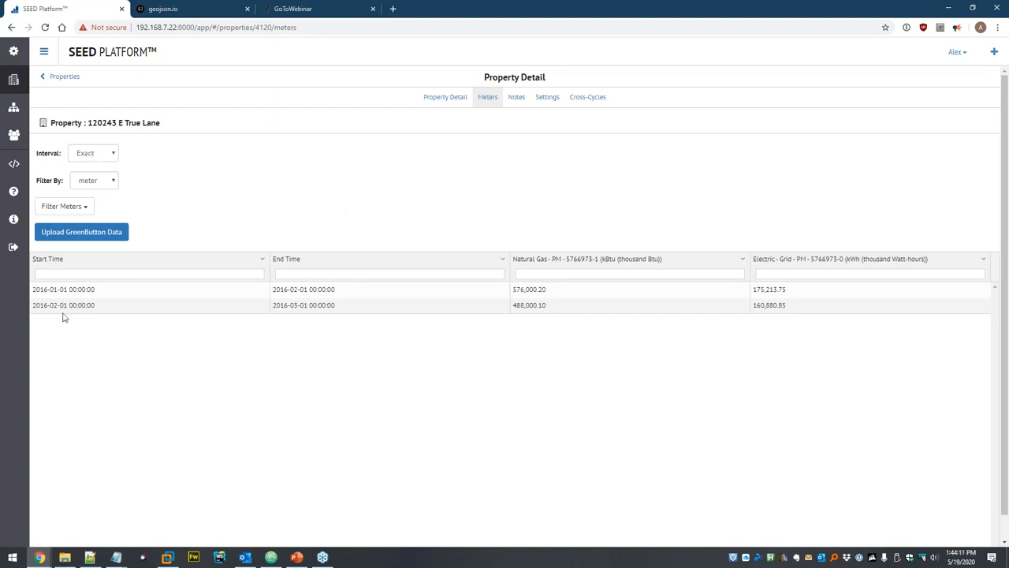
Group the meter readings by month, then by year.
click(112, 155)
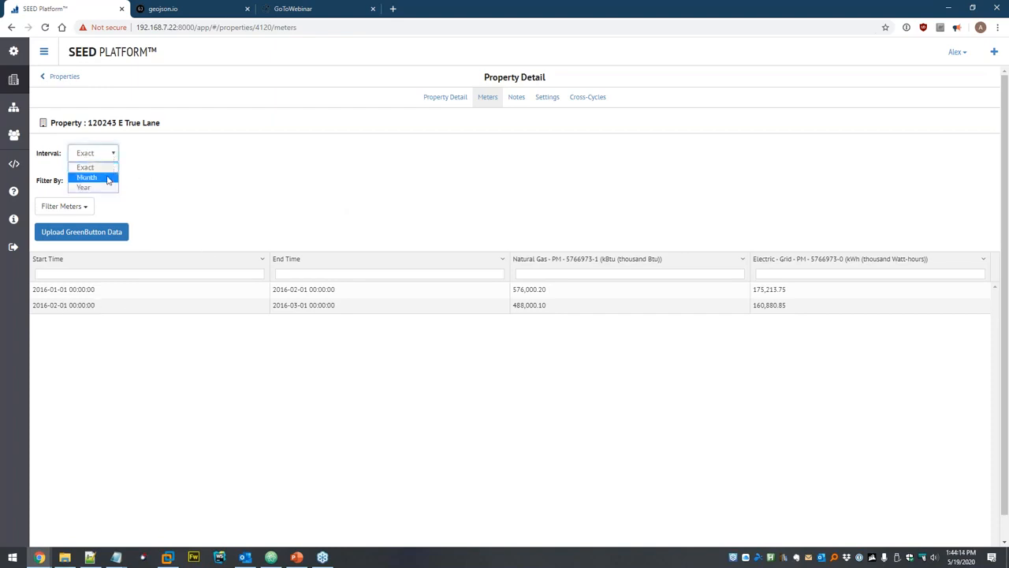
click(109, 179)
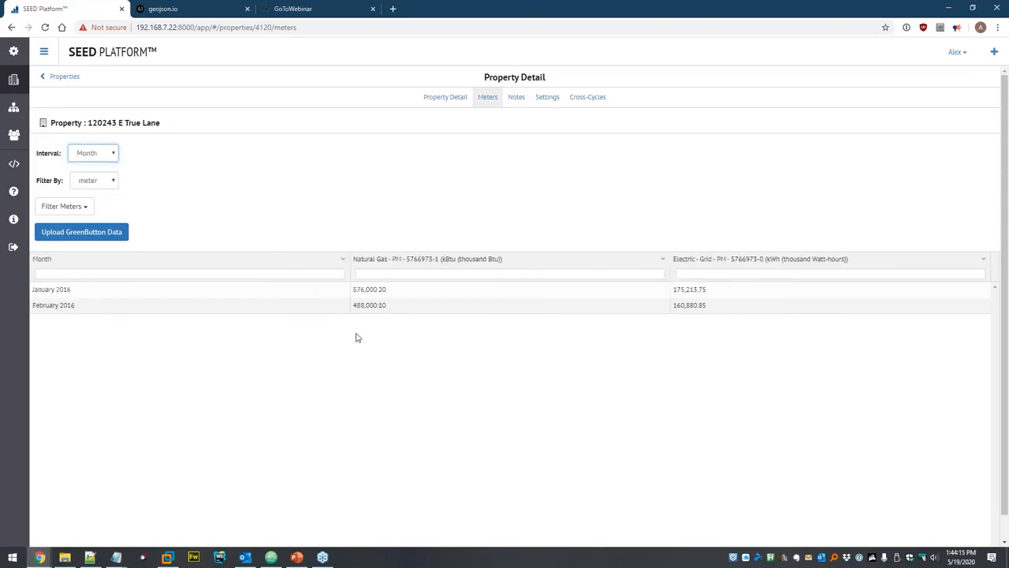
click(107, 153)
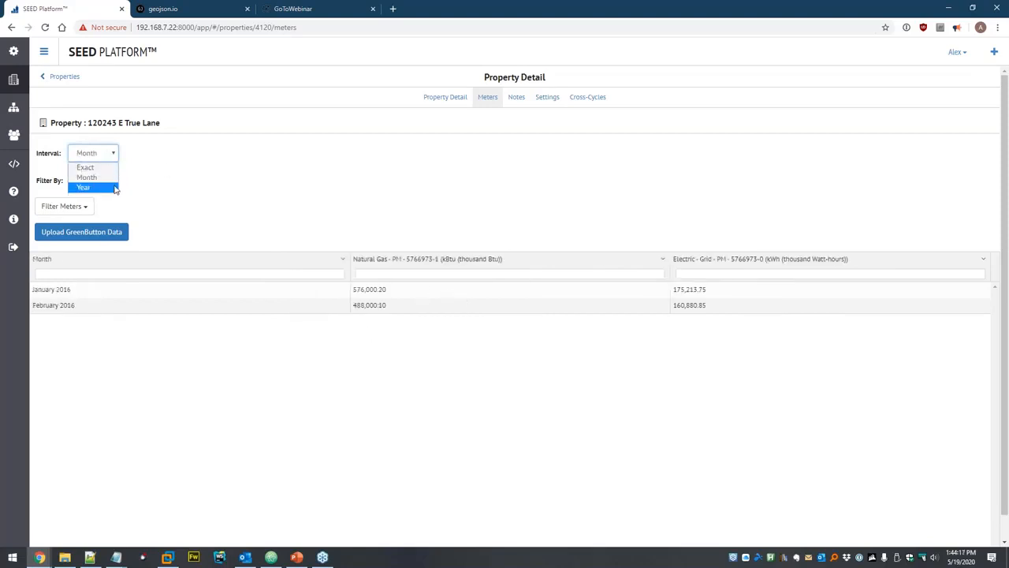
click(115, 188)
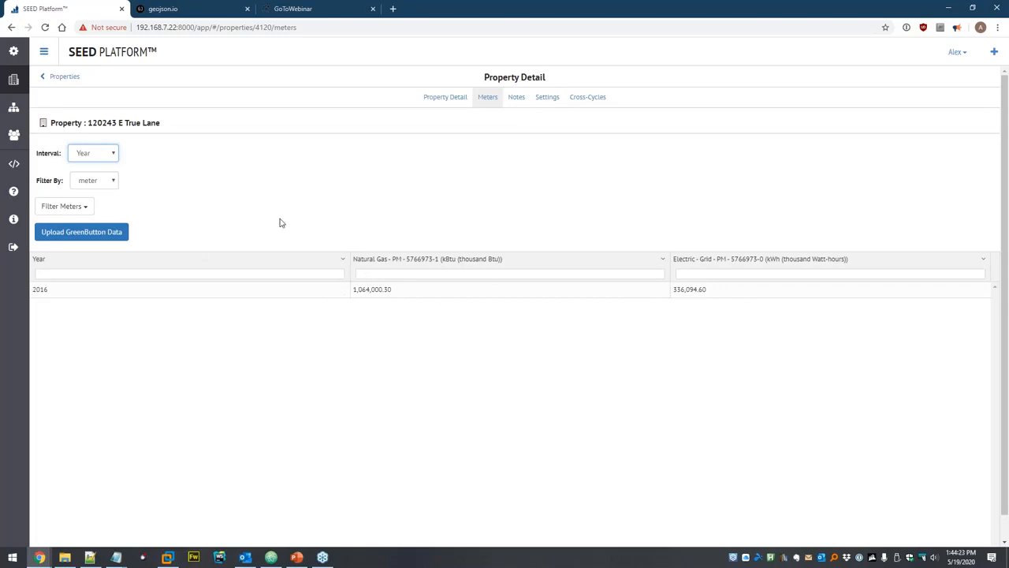
Hide and re-show the Electric Grid meter, leaving both meters visible.
click(112, 181)
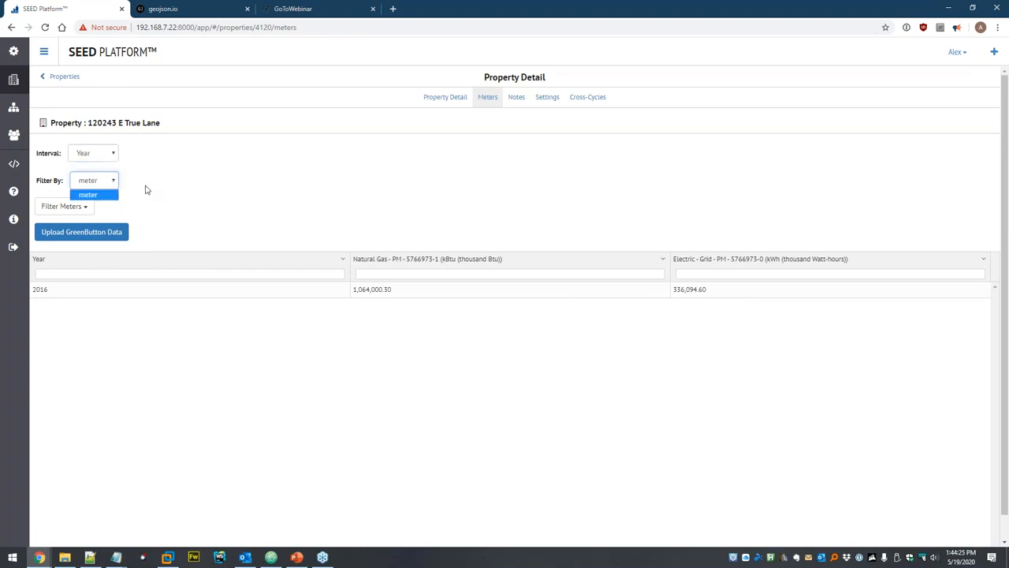
click(71, 208)
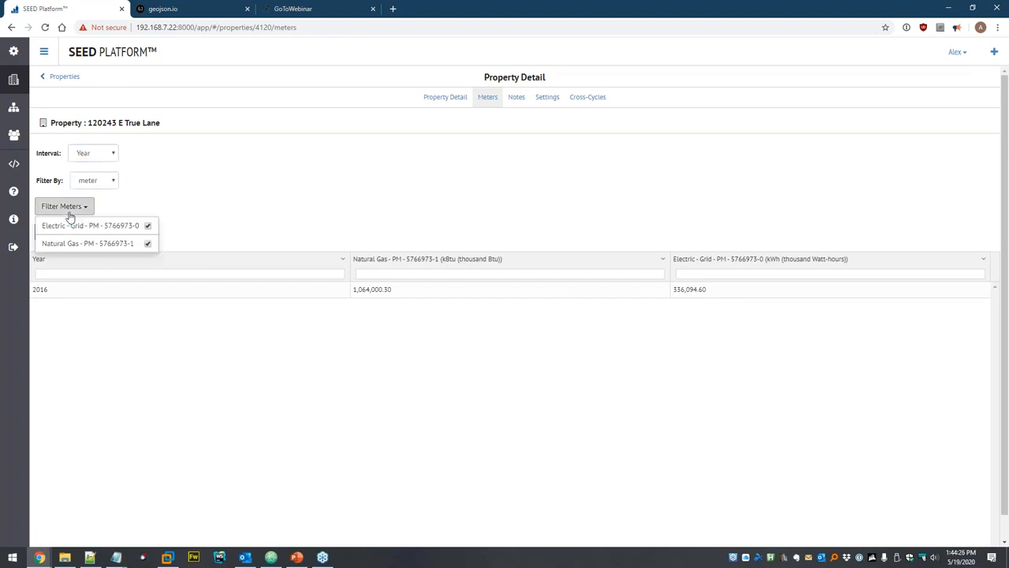
click(147, 227)
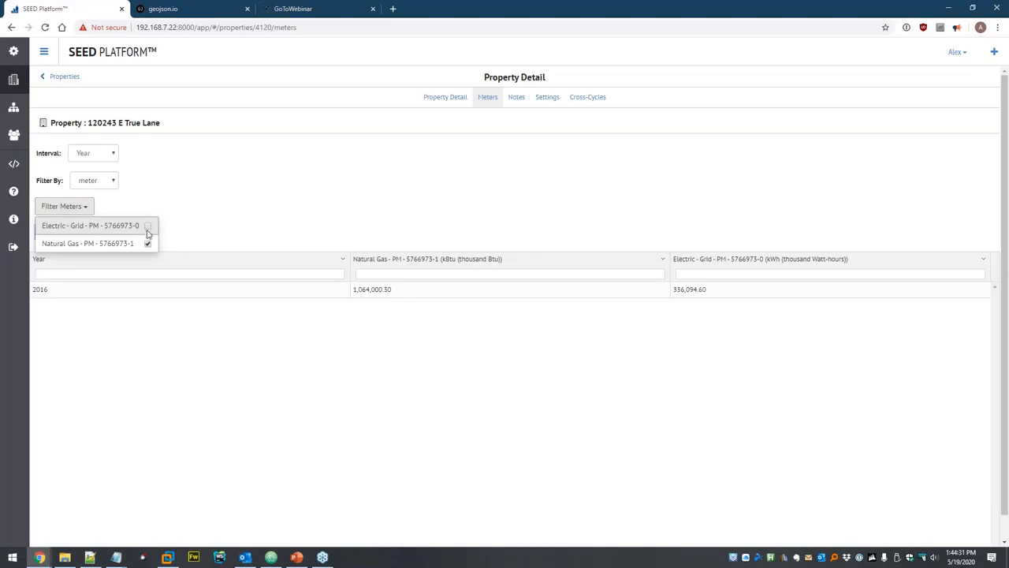
click(221, 213)
click(78, 208)
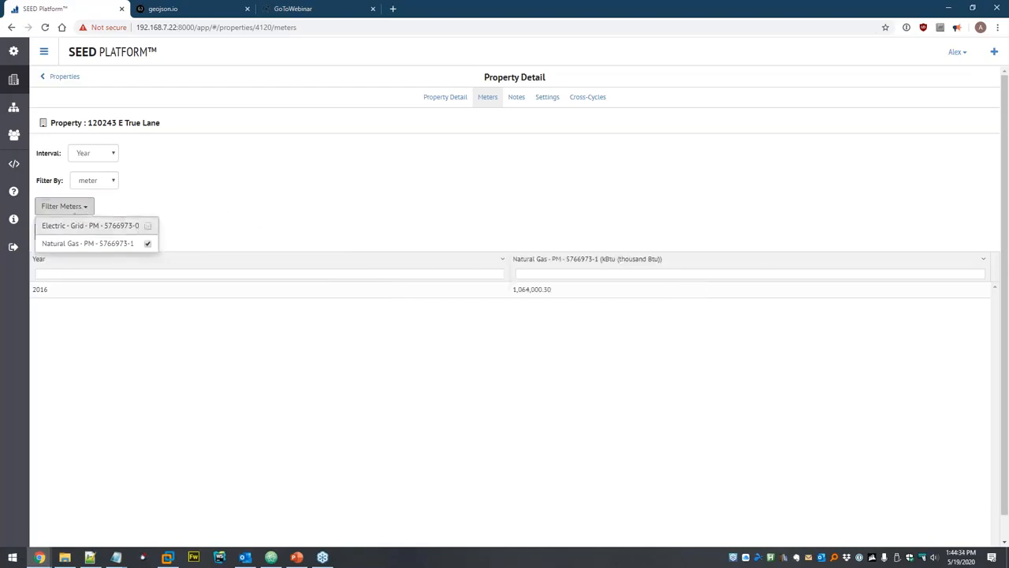
click(147, 226)
click(231, 228)
click(227, 189)
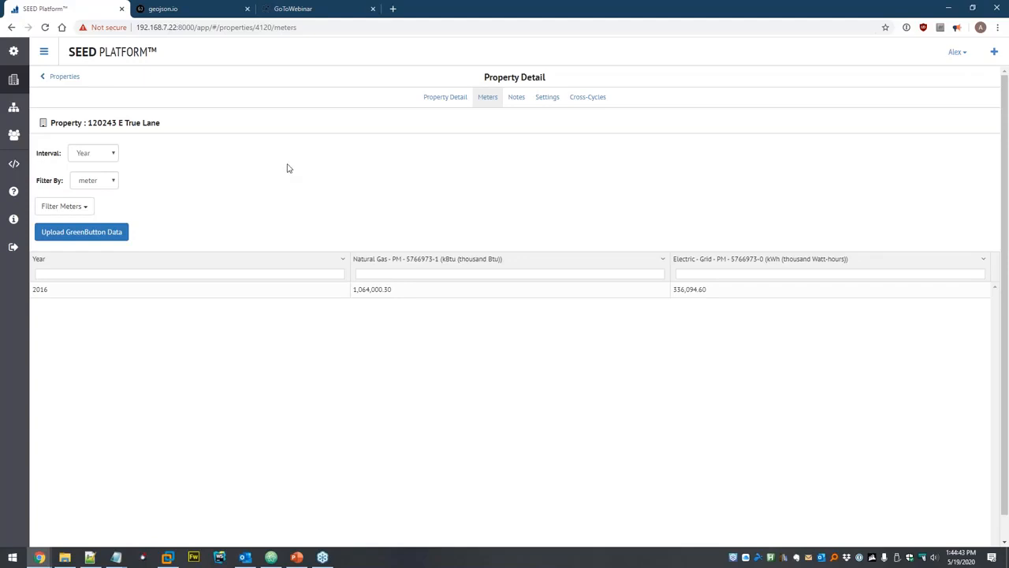
click(78, 206)
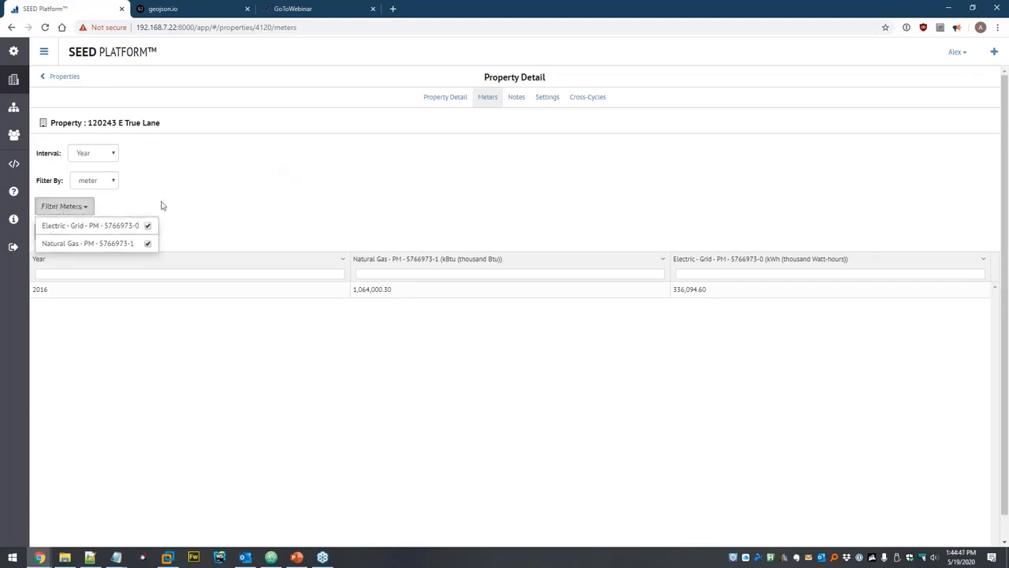
click(109, 196)
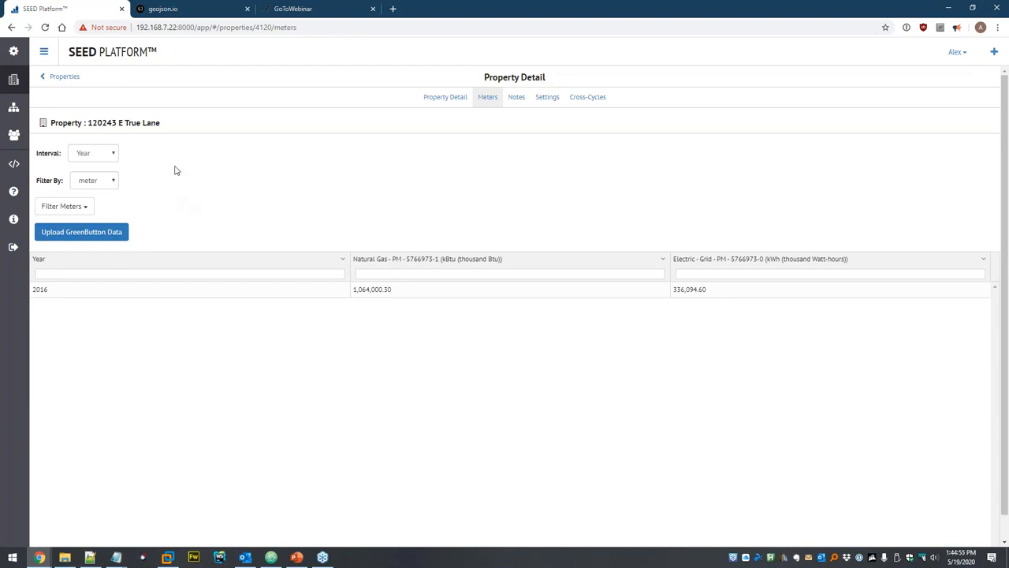
Clear the PM Property ID filter and delete all 1,024 properties.
click(16, 80)
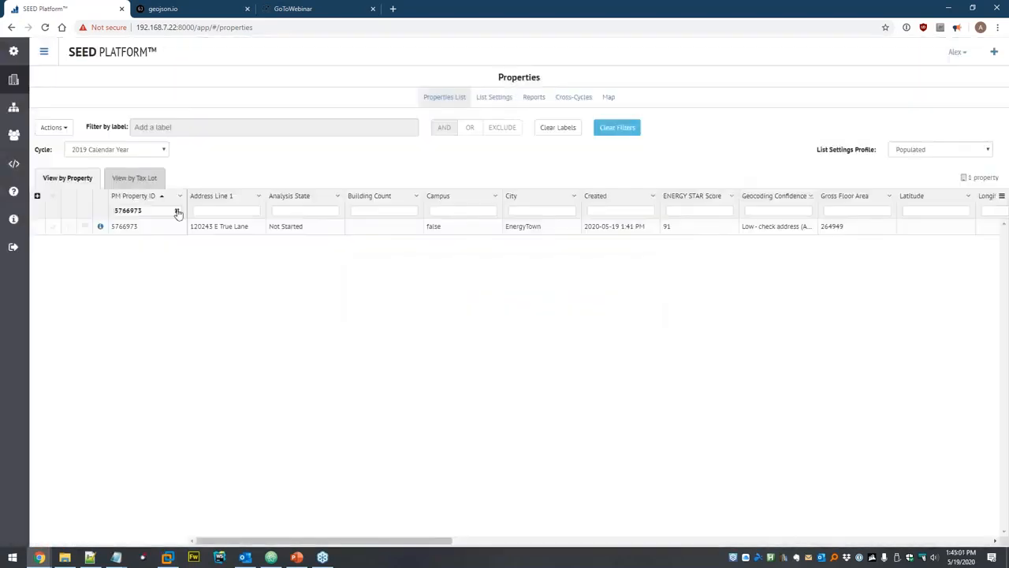
click(175, 211)
click(54, 127)
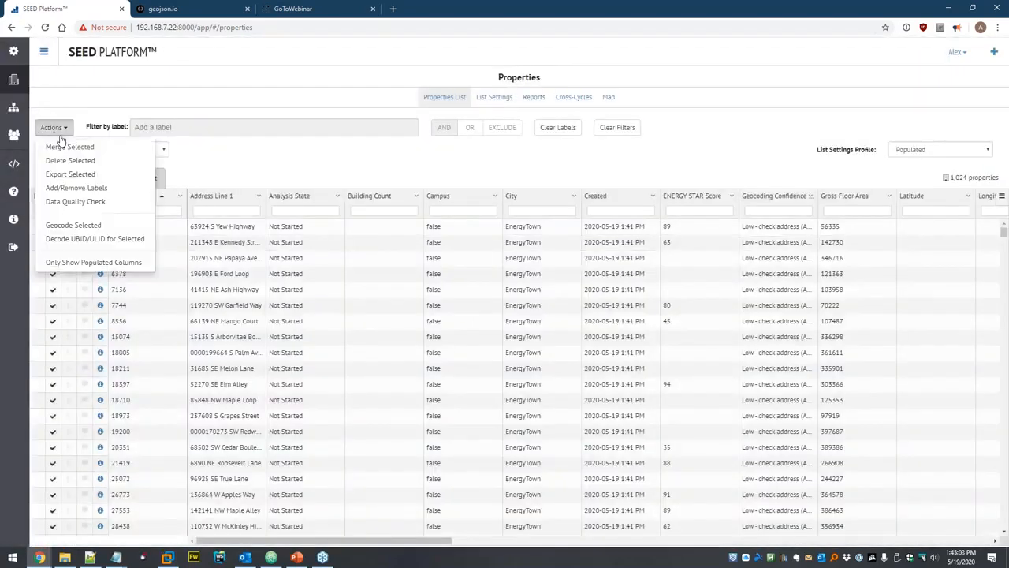
click(69, 162)
click(622, 120)
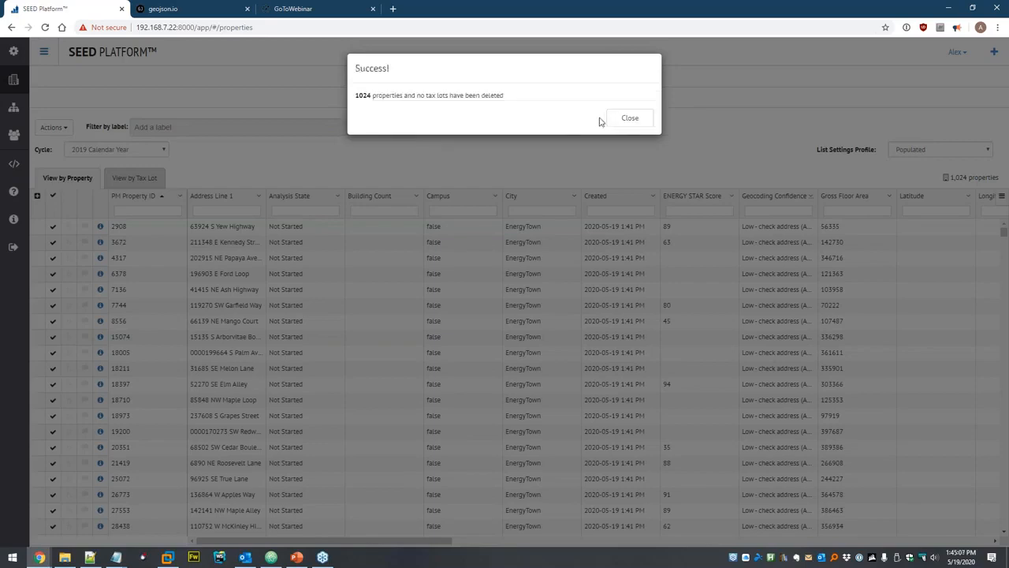
click(627, 119)
Delete both old data files from the Dataset.
click(13, 110)
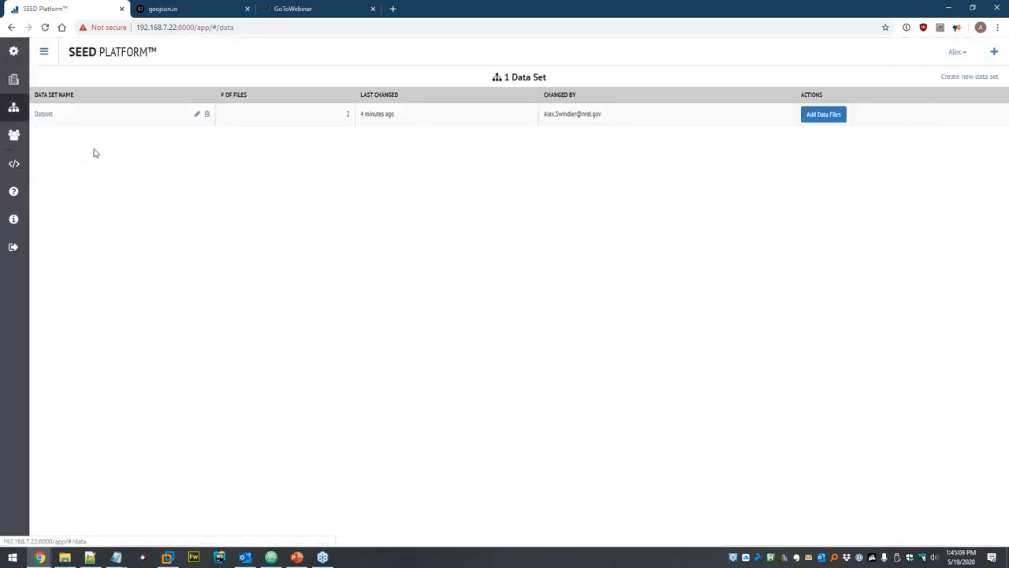
click(39, 117)
click(331, 136)
click(613, 124)
click(356, 116)
click(613, 124)
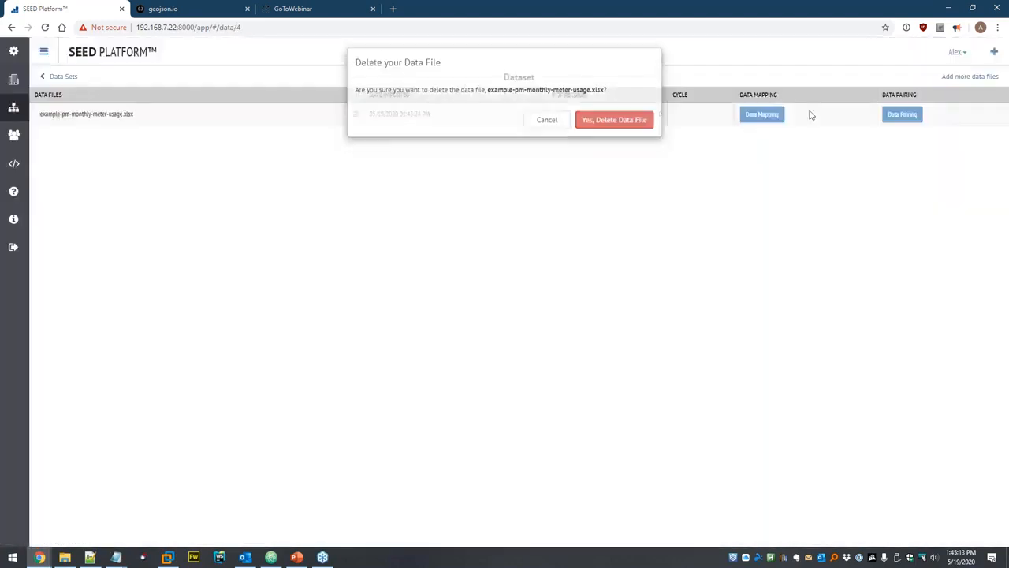
Upload the BuildingSync file ex_1.xml from the seed/BuildingSync folder.
click(975, 77)
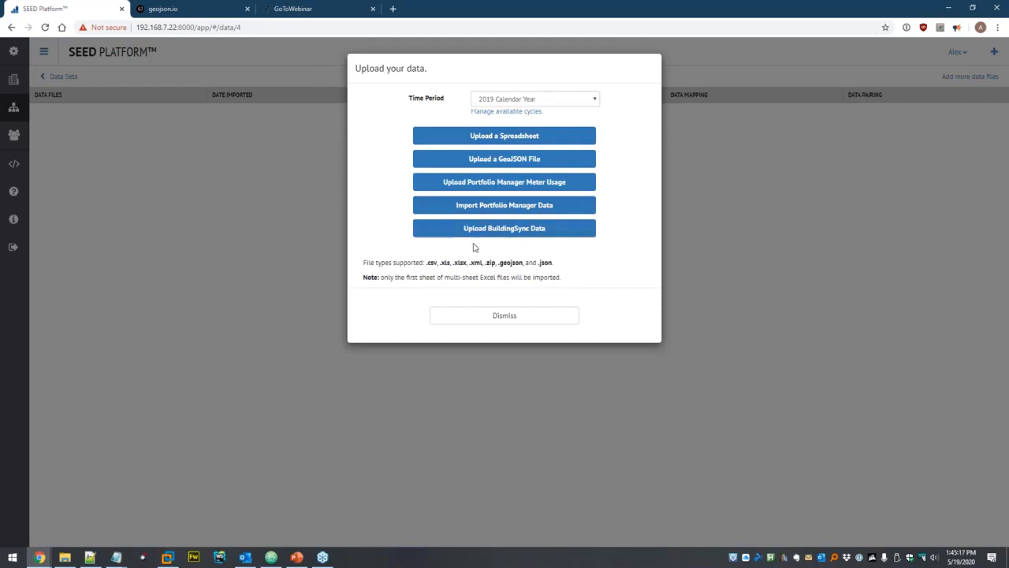
click(570, 230)
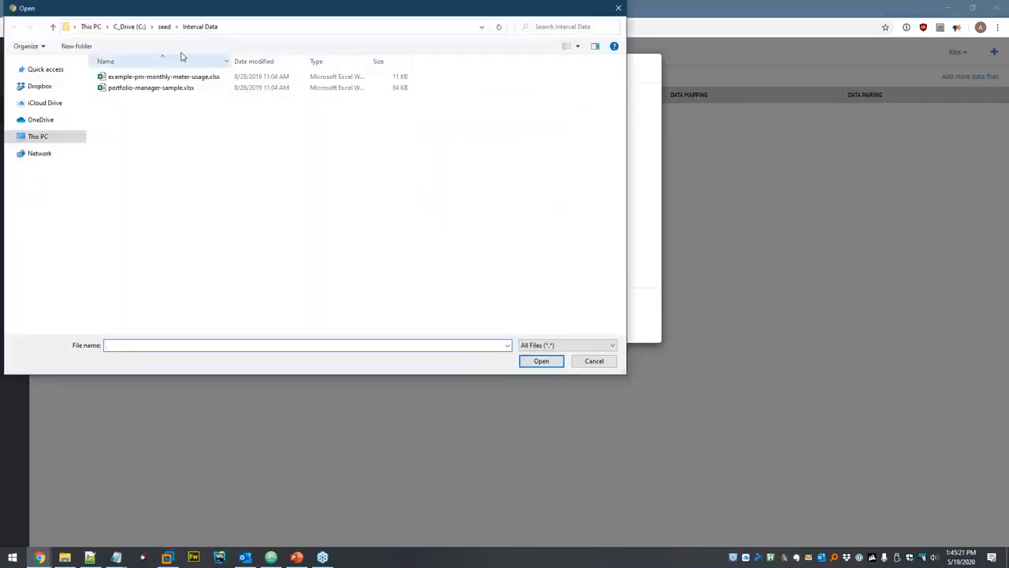
click(164, 26)
double_click(139, 88)
click(140, 90)
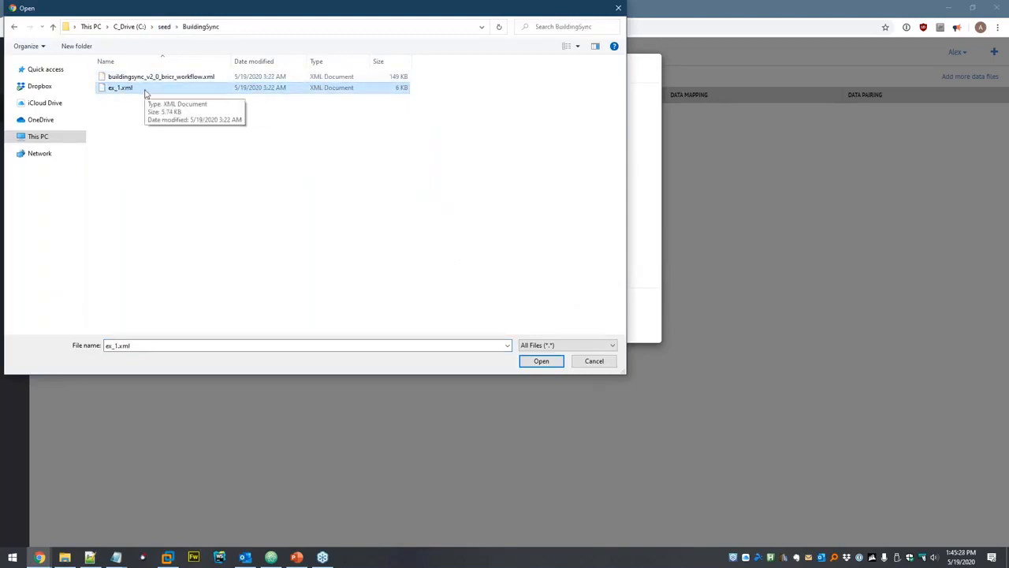
double_click(140, 90)
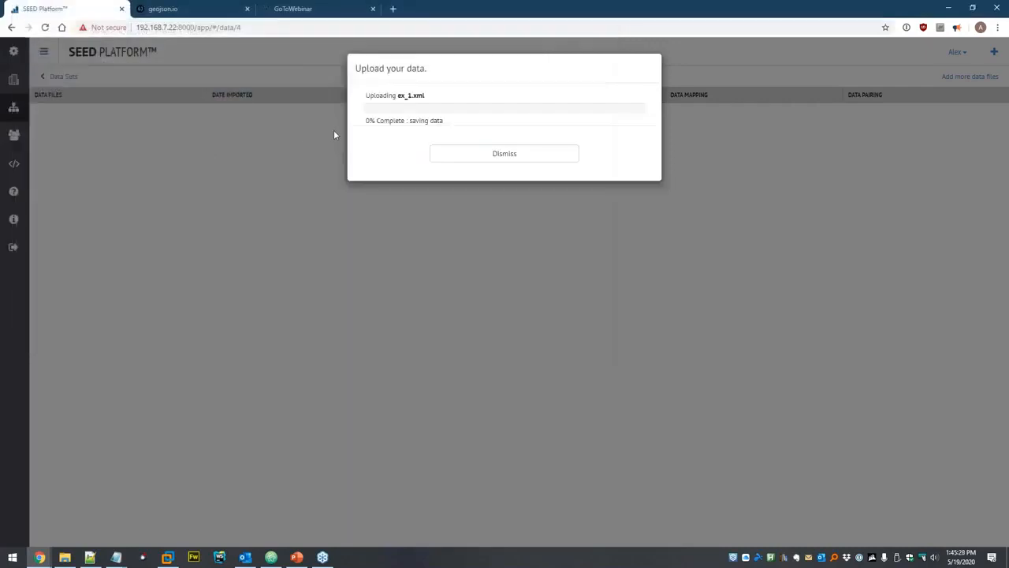
Set Gross Floor Area units to square feet and map the ex_1.xml data.
click(536, 161)
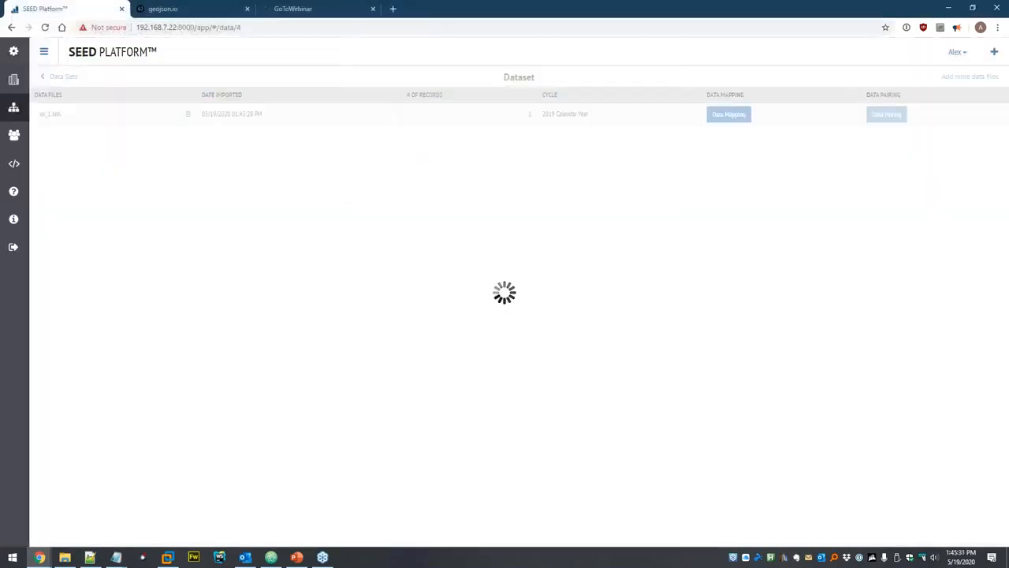
scroll(517, 170, down, 4)
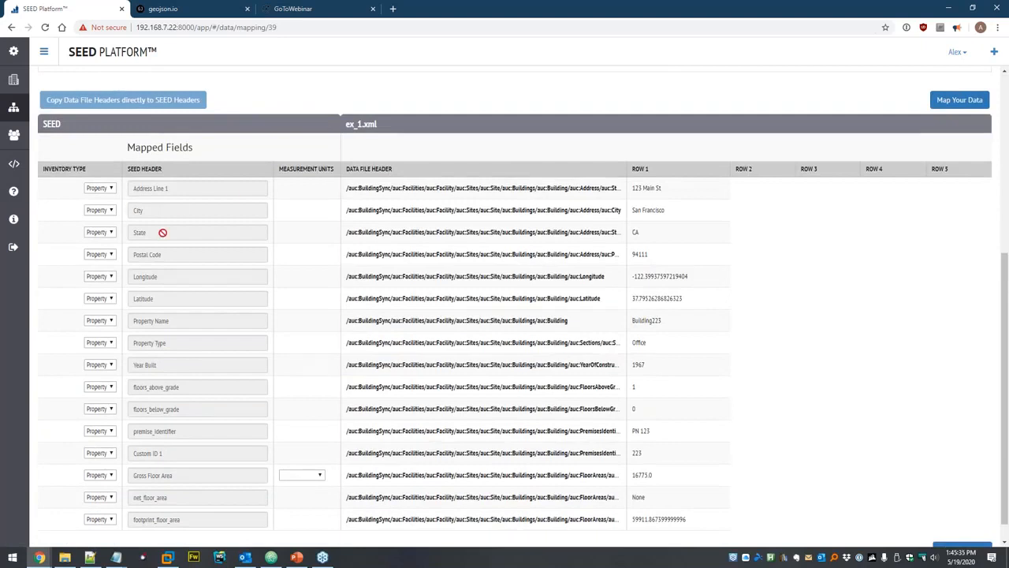
scroll(178, 205, down, 1)
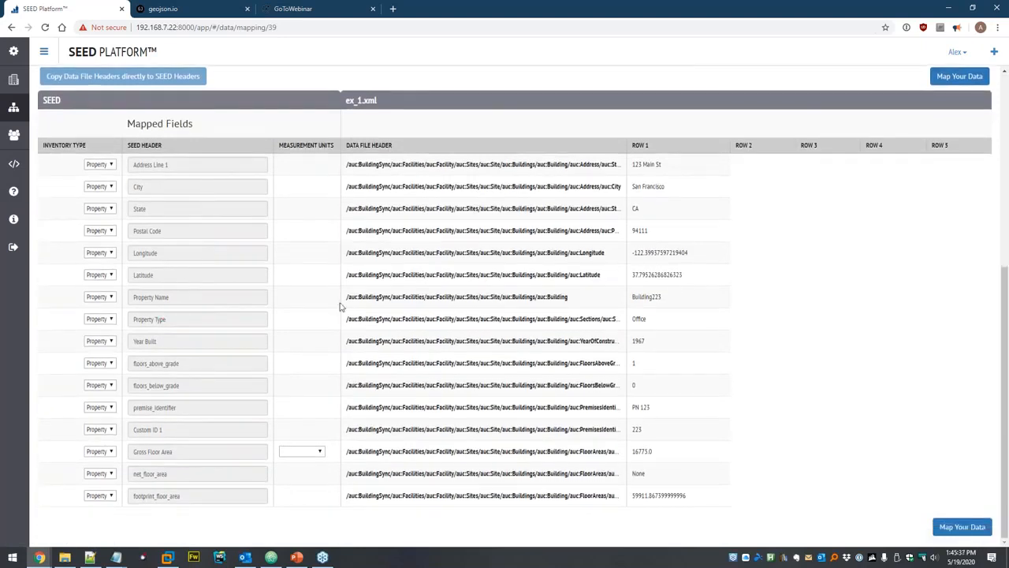
click(319, 453)
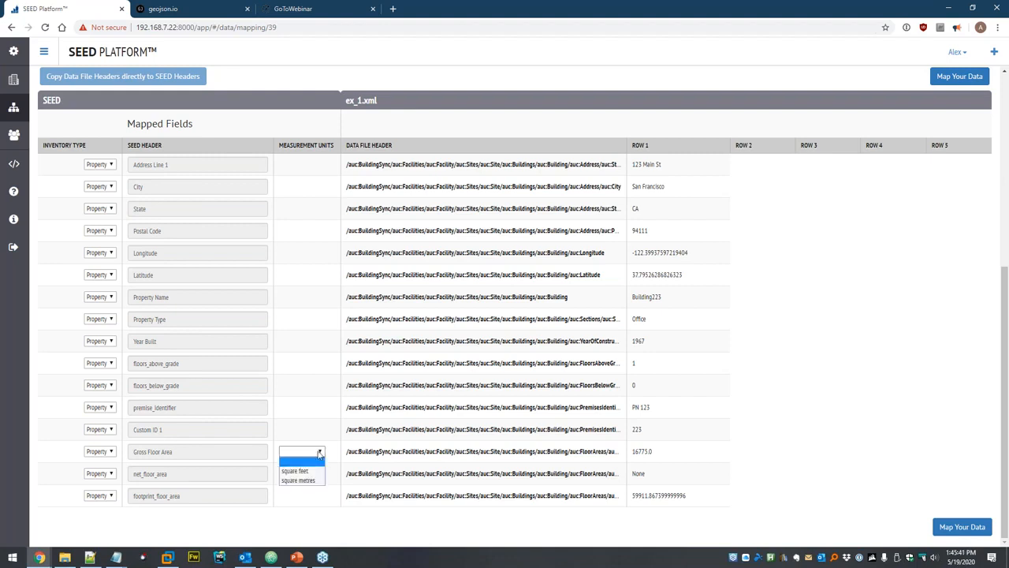
click(305, 470)
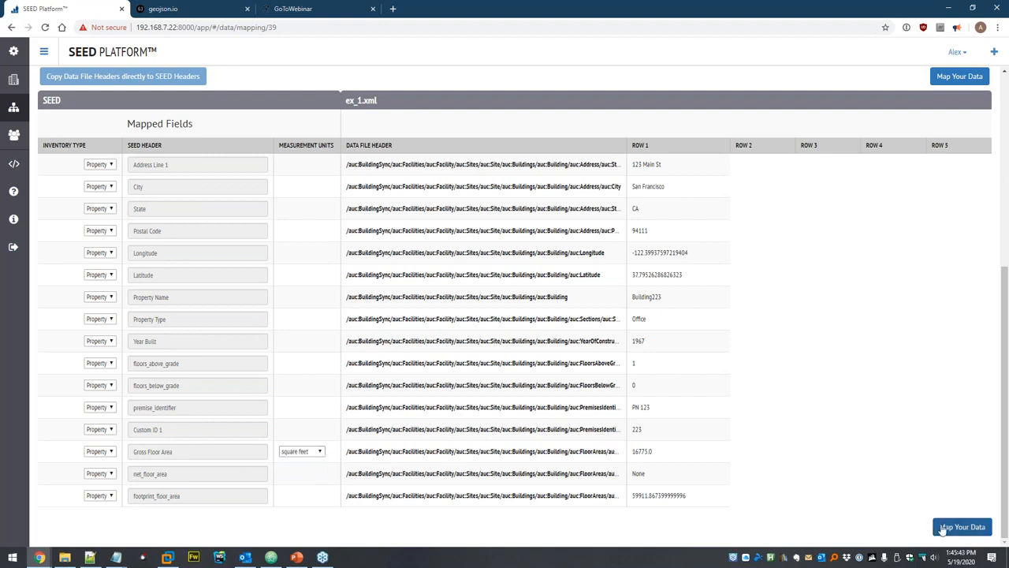
click(949, 528)
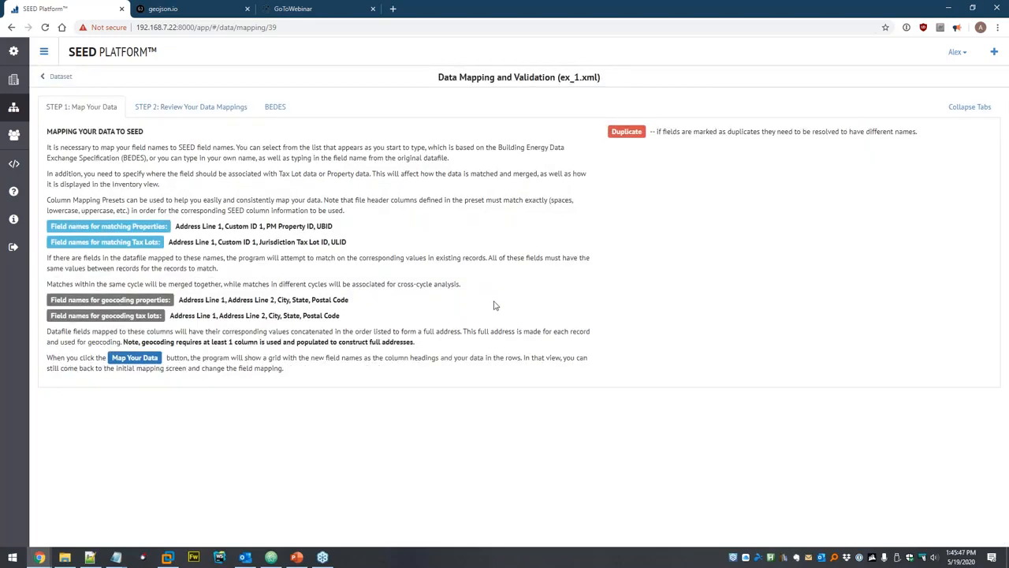
Save and confirm the mappings, then view the imported 123 Main St property.
scroll(481, 289, down, 2)
click(958, 273)
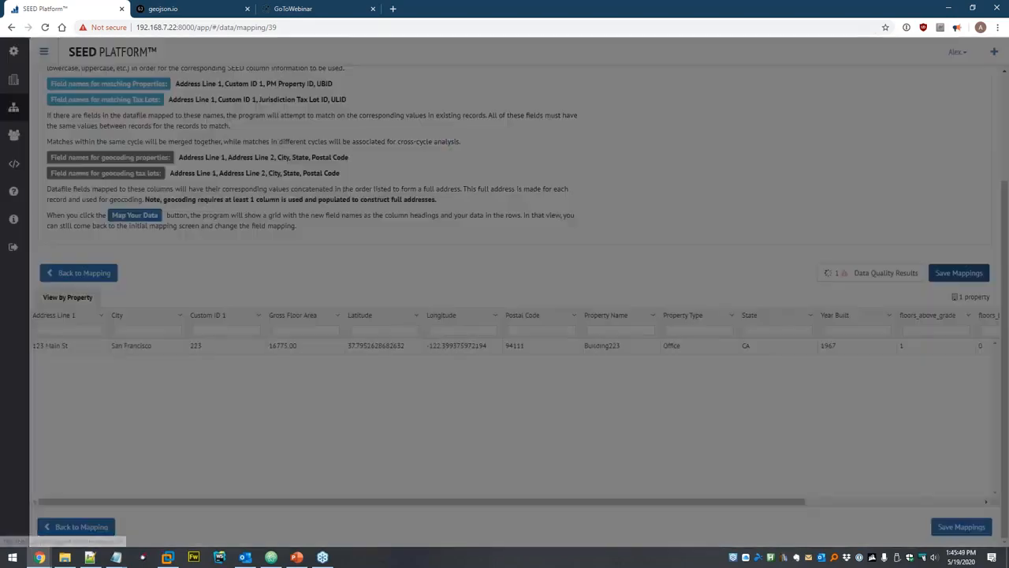
click(521, 167)
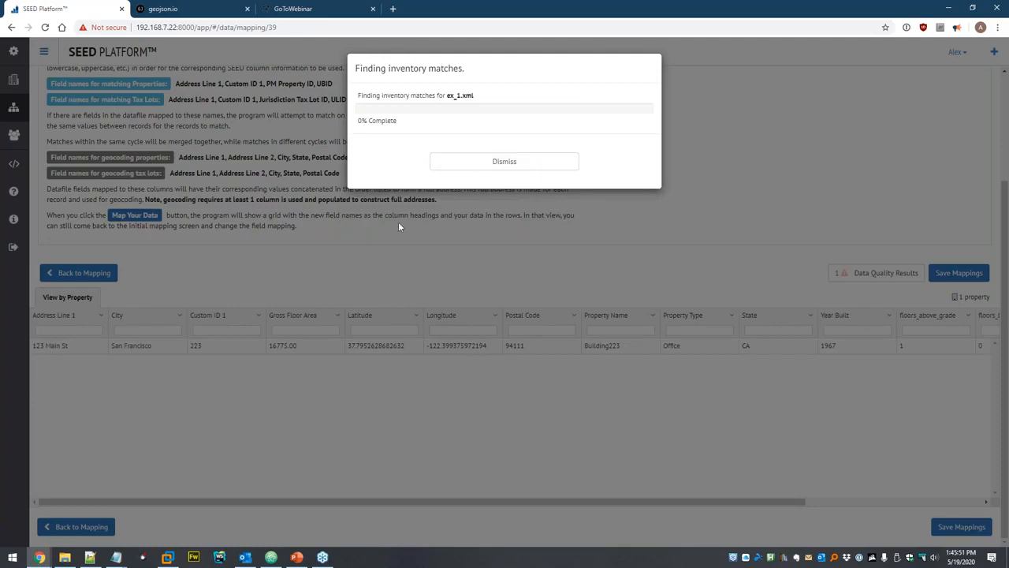
click(451, 257)
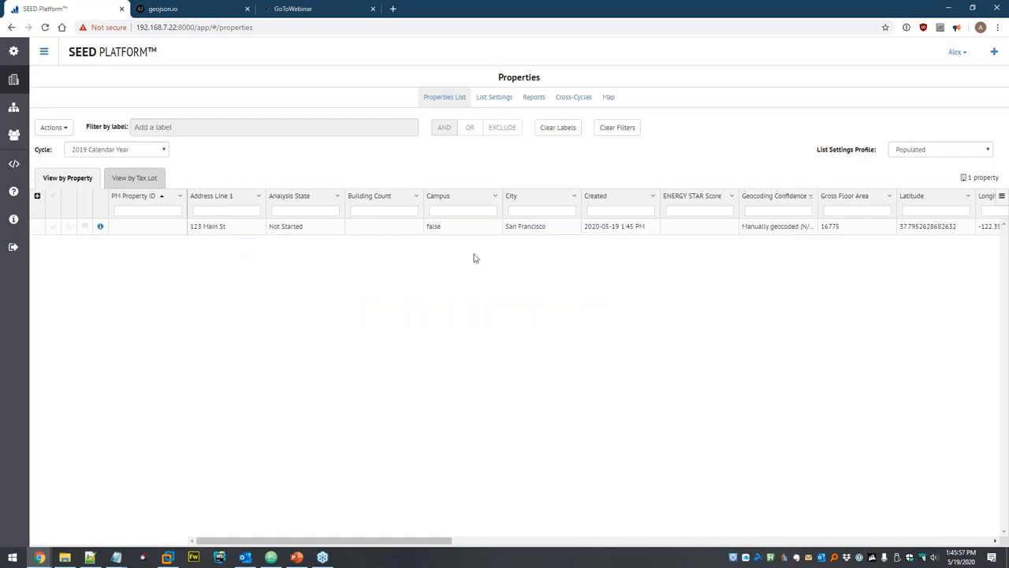
Open 123 Main St's details and check its meters and field details.
click(101, 228)
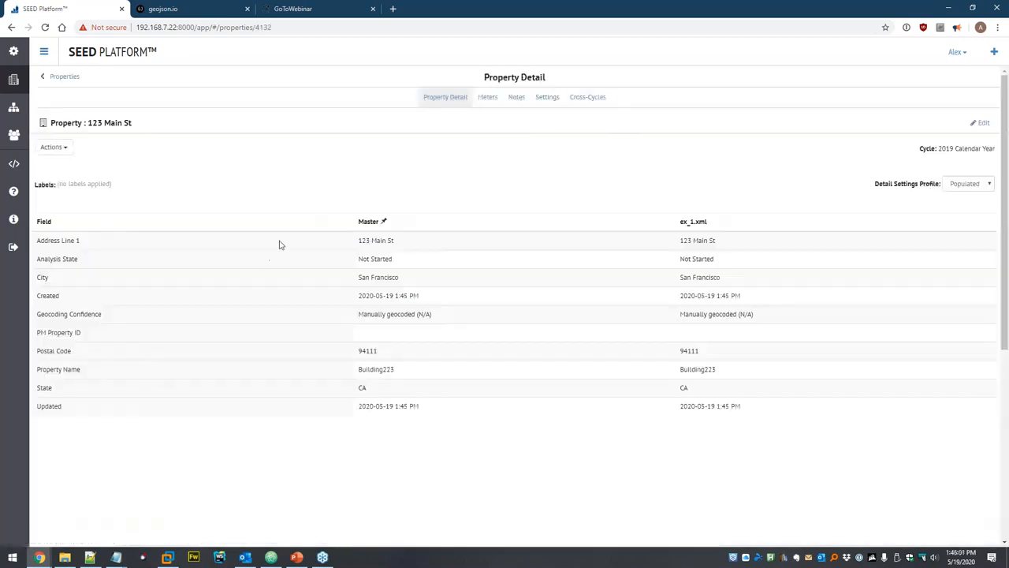
click(486, 98)
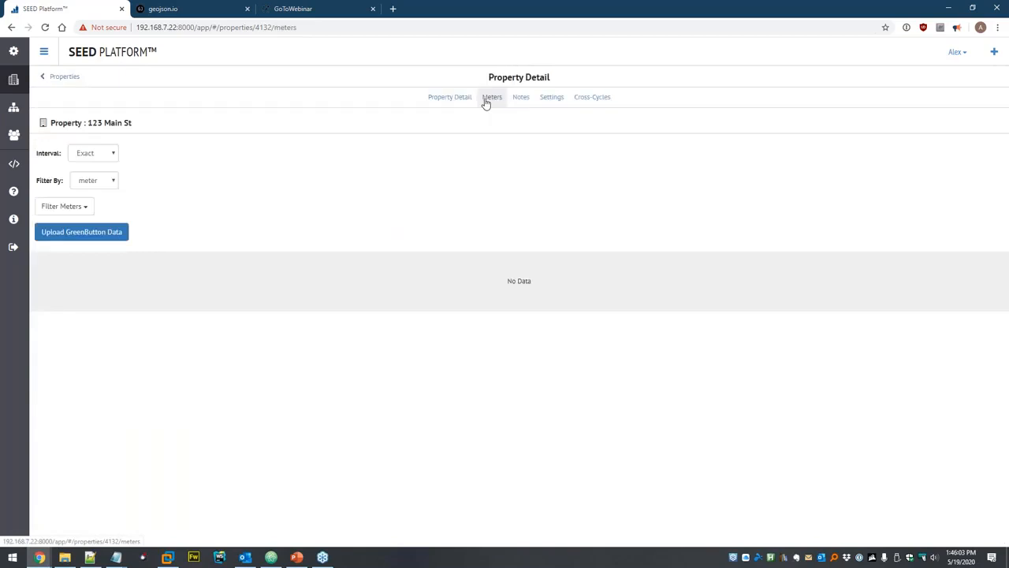
click(465, 98)
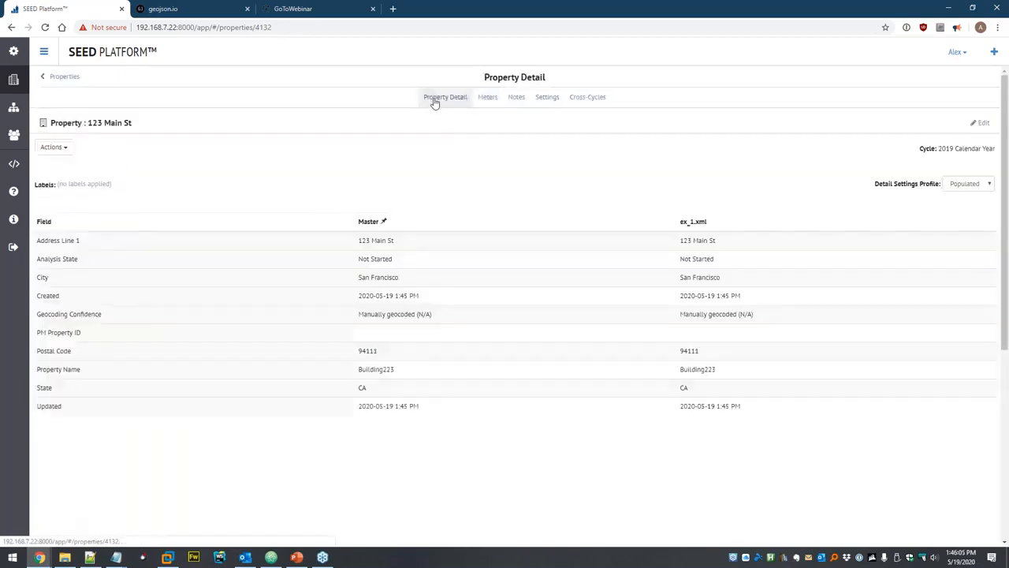
scroll(257, 178, down, 4)
scroll(243, 181, up, 5)
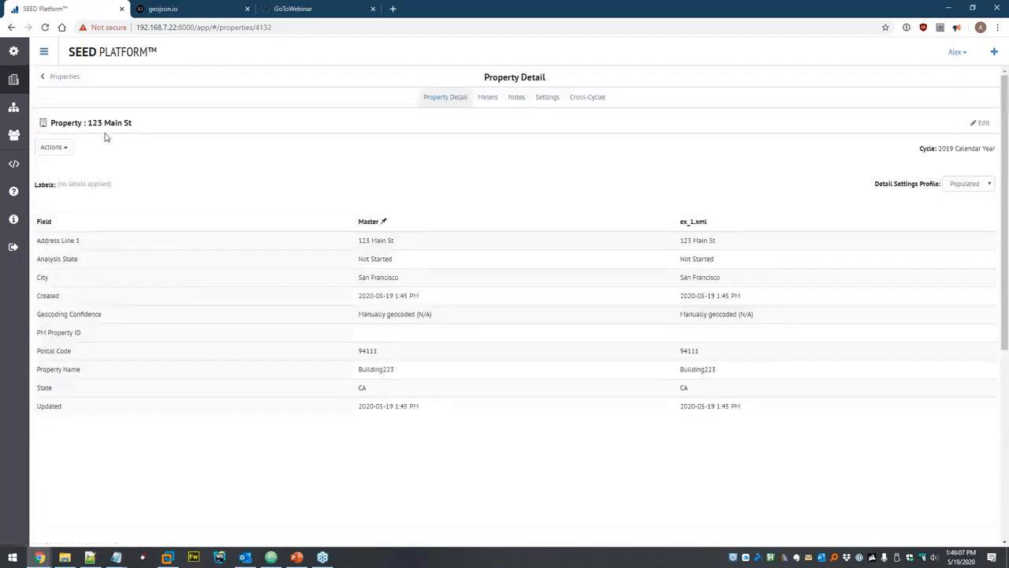
Update the property from buildingsync_v2_0_bricr_workflow.xml and show its meter readings.
click(59, 148)
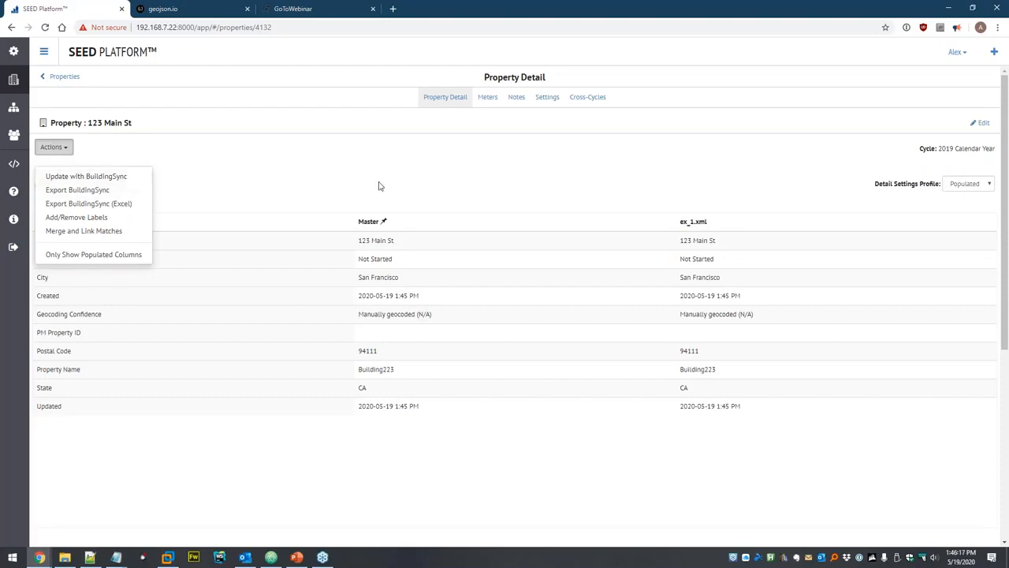
click(110, 176)
click(182, 79)
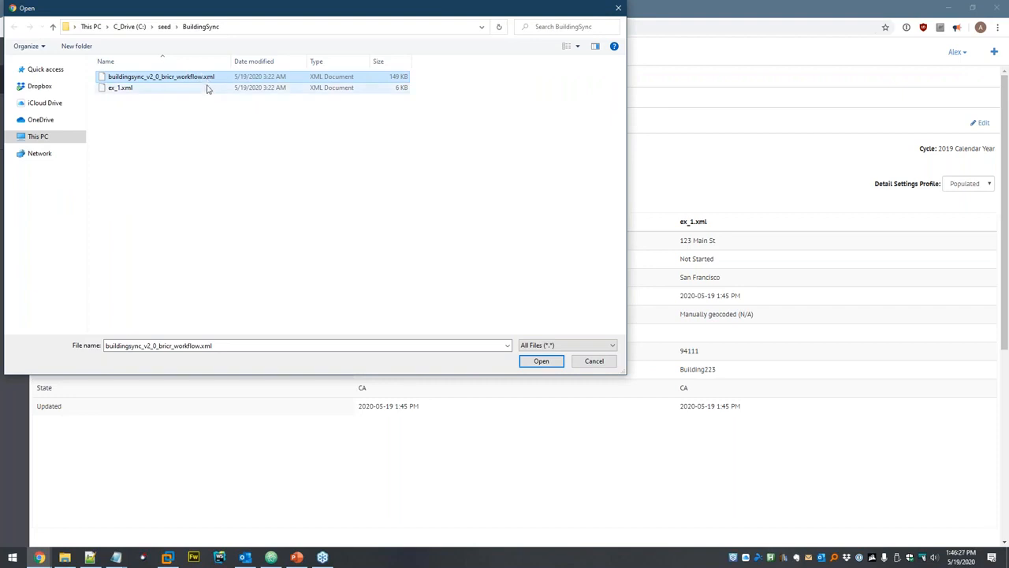
click(540, 360)
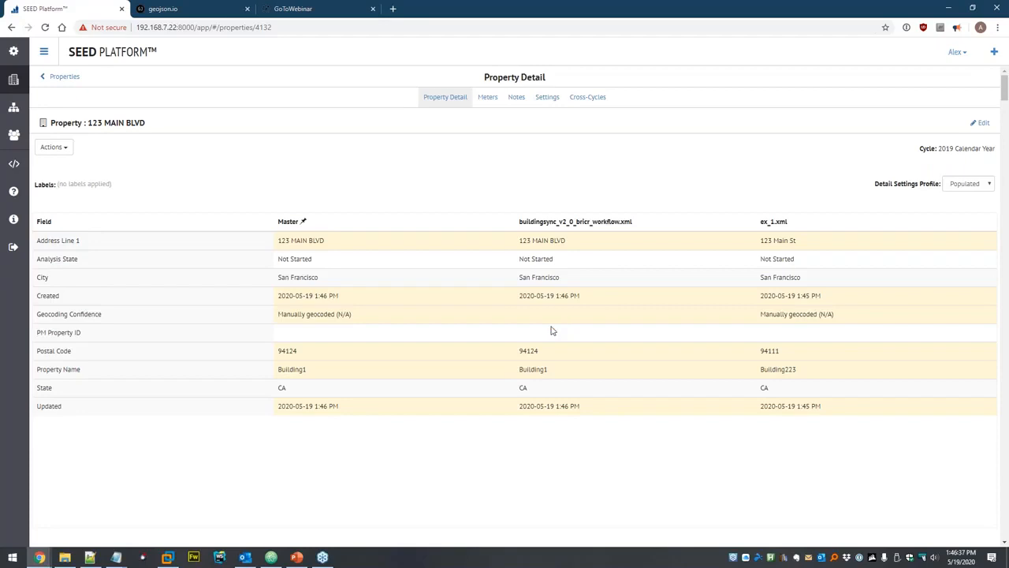
click(489, 100)
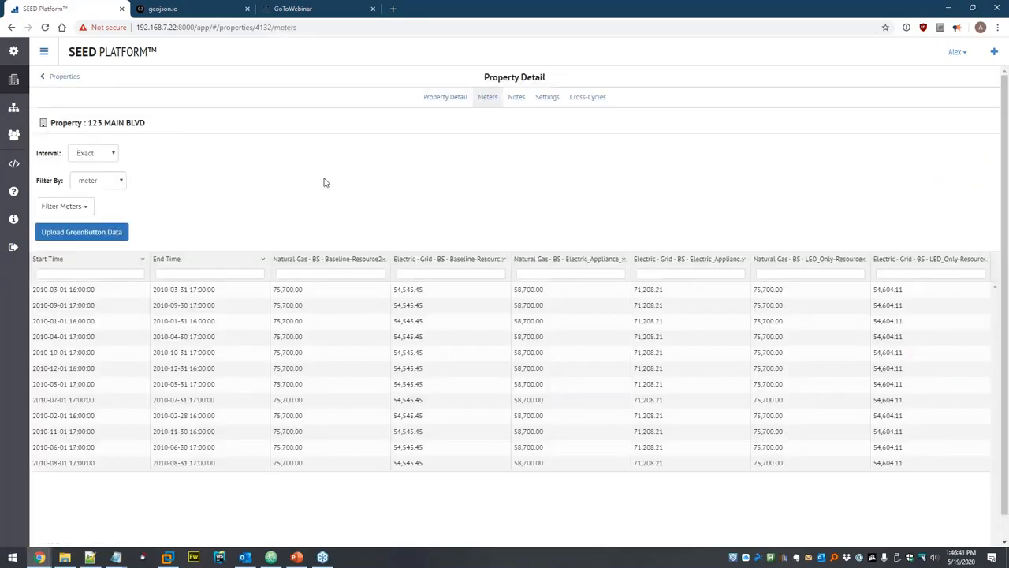
Keep the meter table filtered by meter and sort readings by Start Time ascending.
click(75, 205)
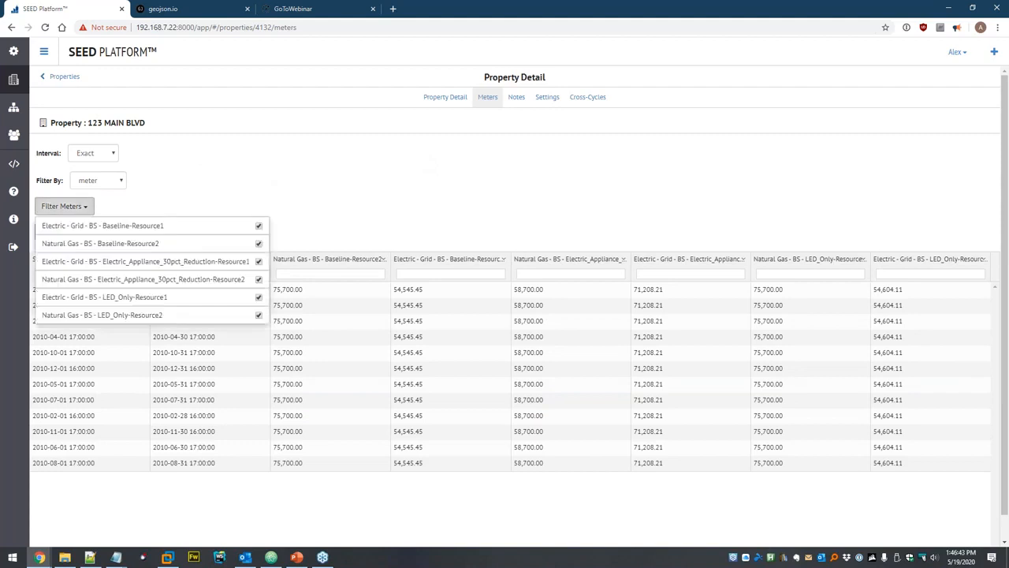
click(119, 207)
click(114, 186)
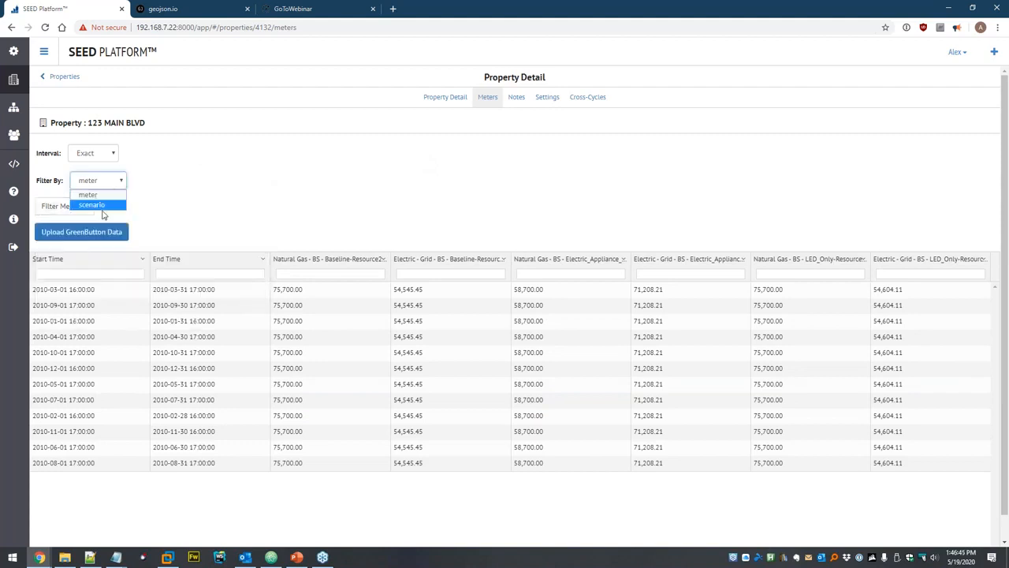
click(227, 196)
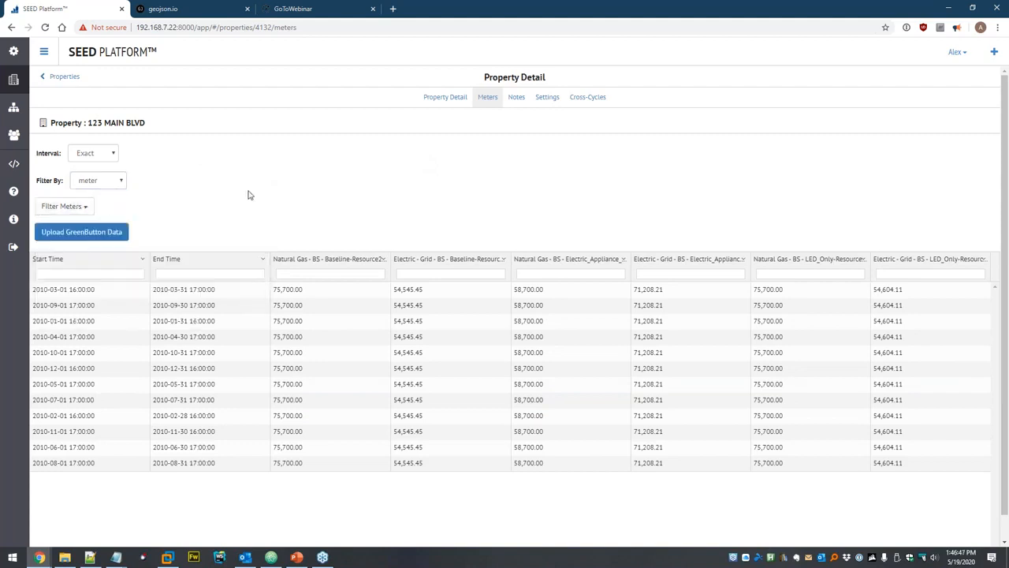
click(87, 263)
Try Month and Year reading intervals, then return to Exact.
click(110, 153)
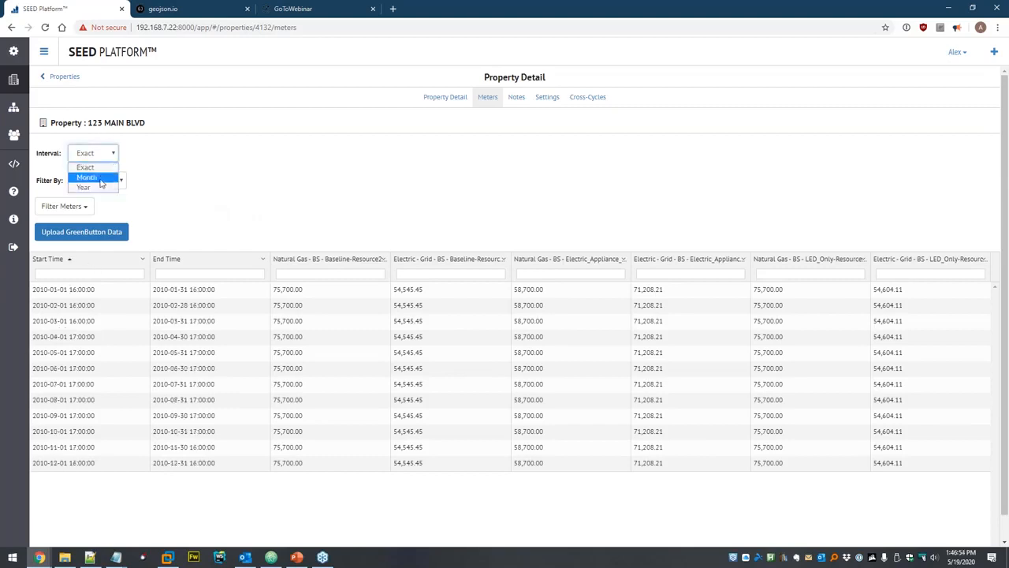
click(99, 181)
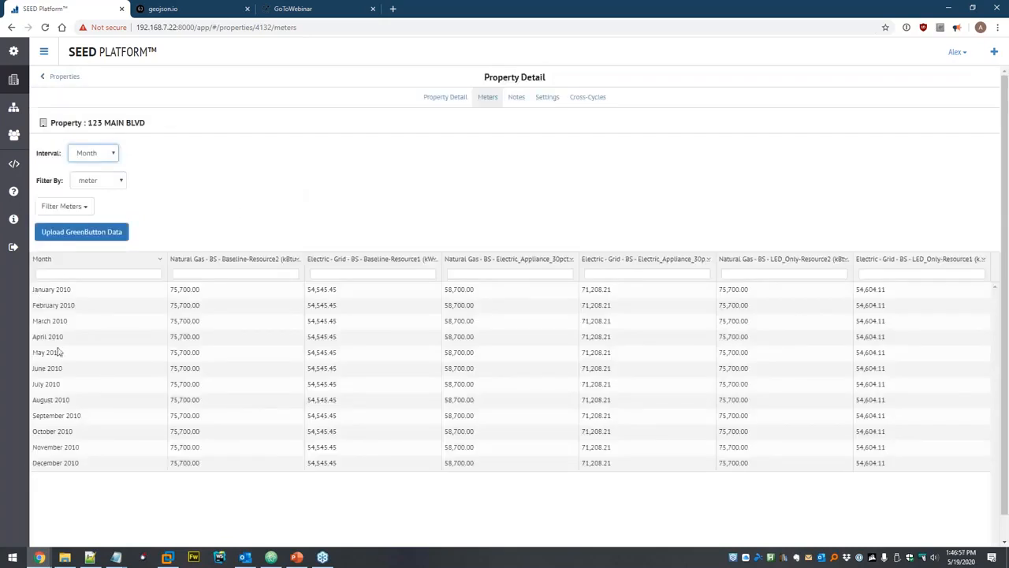
click(98, 153)
click(111, 191)
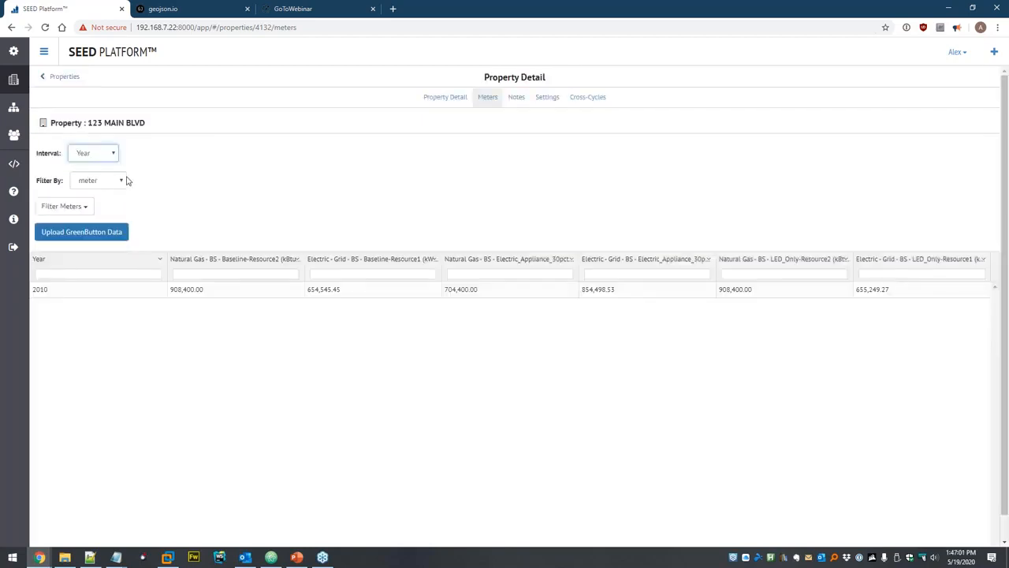
click(104, 153)
click(99, 166)
Filter by scenario, toggling Baseline, LED Only and Electric_Appliance until all three show.
click(98, 180)
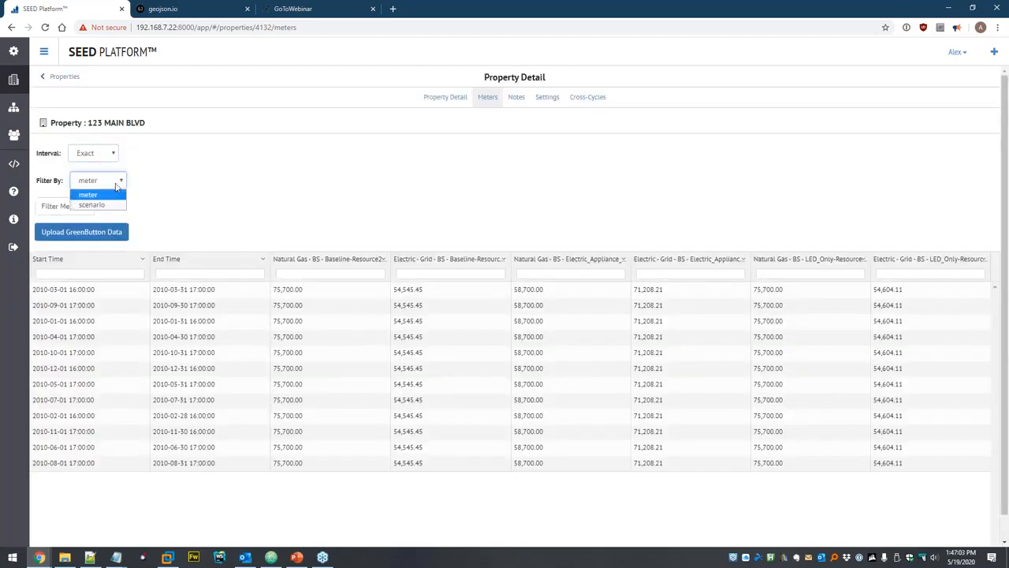
click(115, 205)
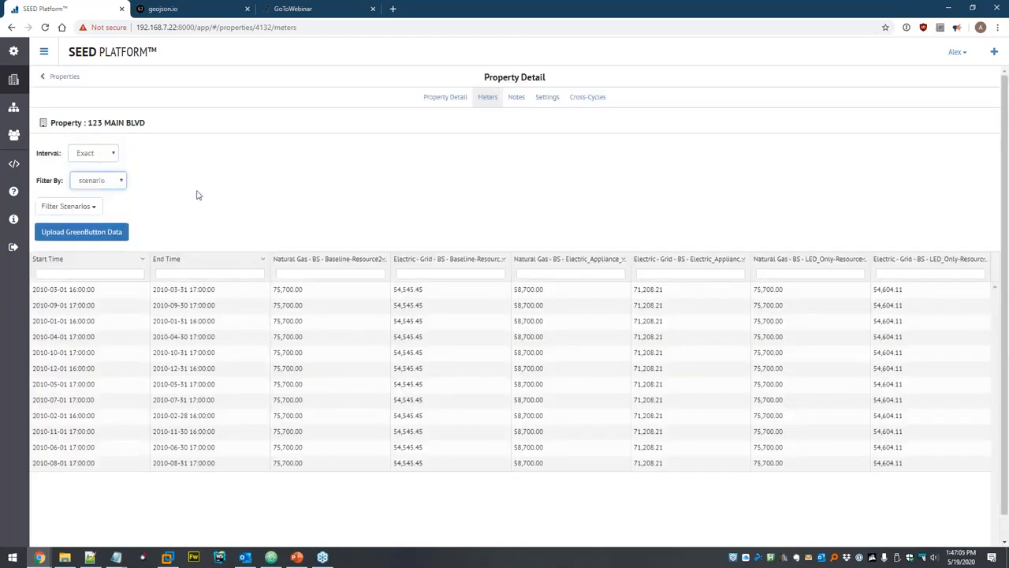
click(94, 207)
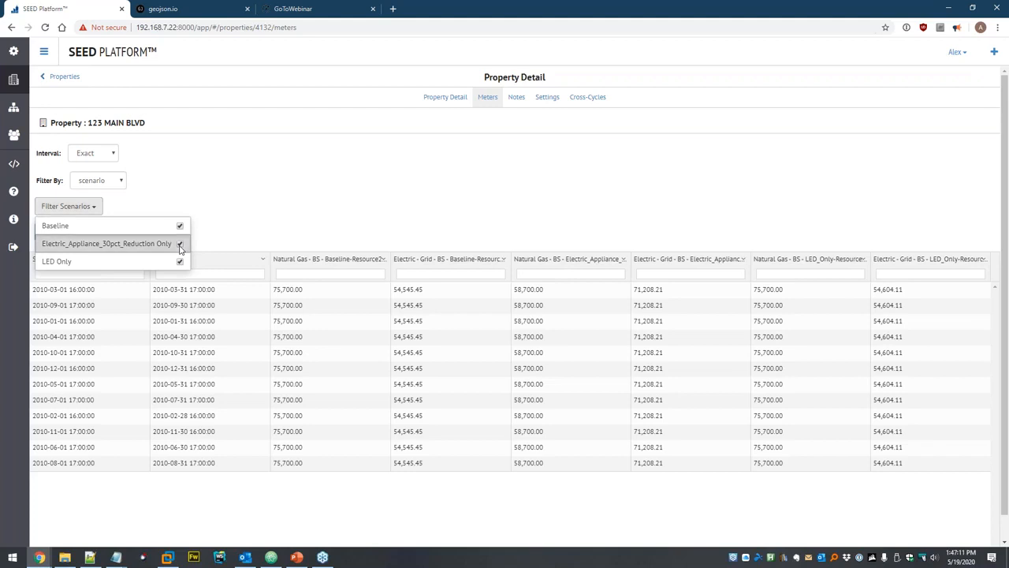
click(250, 225)
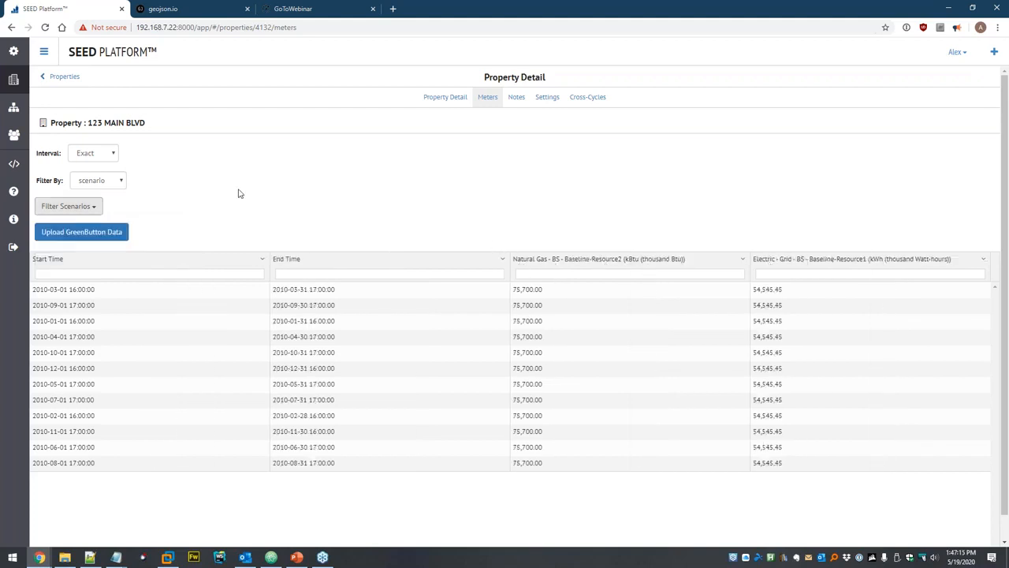
click(81, 212)
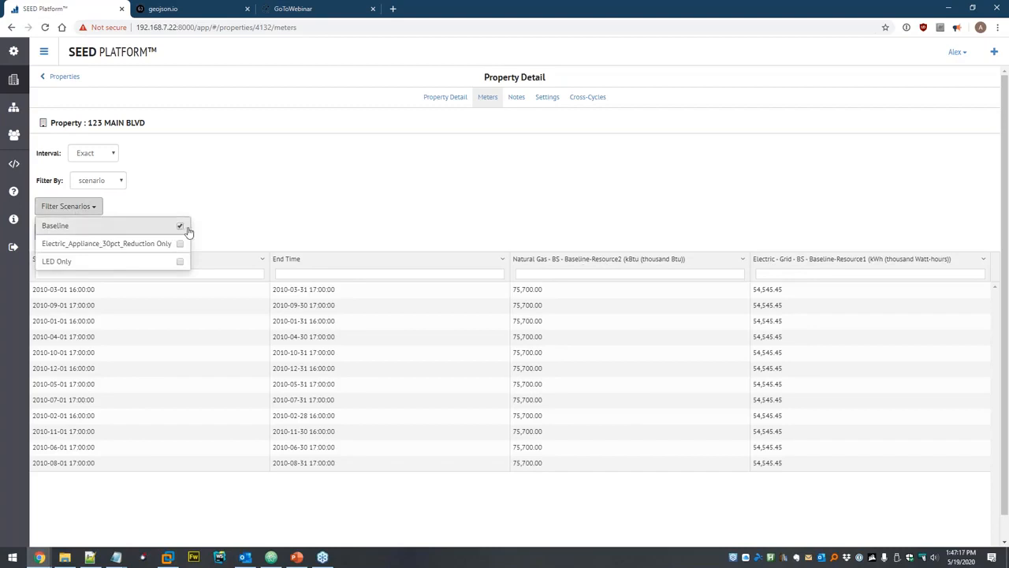
click(180, 227)
click(178, 263)
click(309, 200)
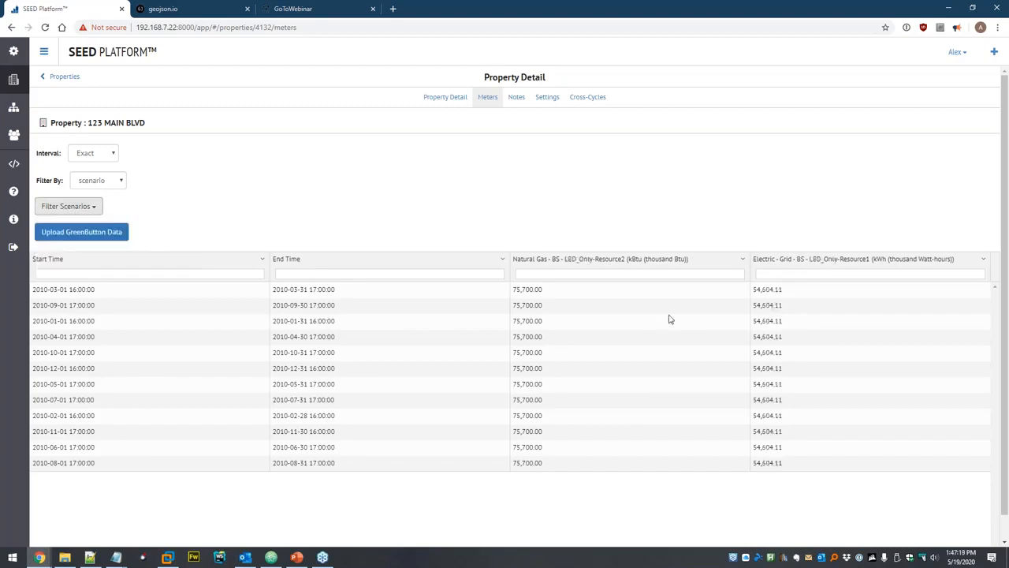
click(86, 212)
click(180, 242)
click(180, 226)
click(195, 205)
Switch the filter back to meter with all six meters shown.
click(100, 181)
click(102, 199)
click(82, 207)
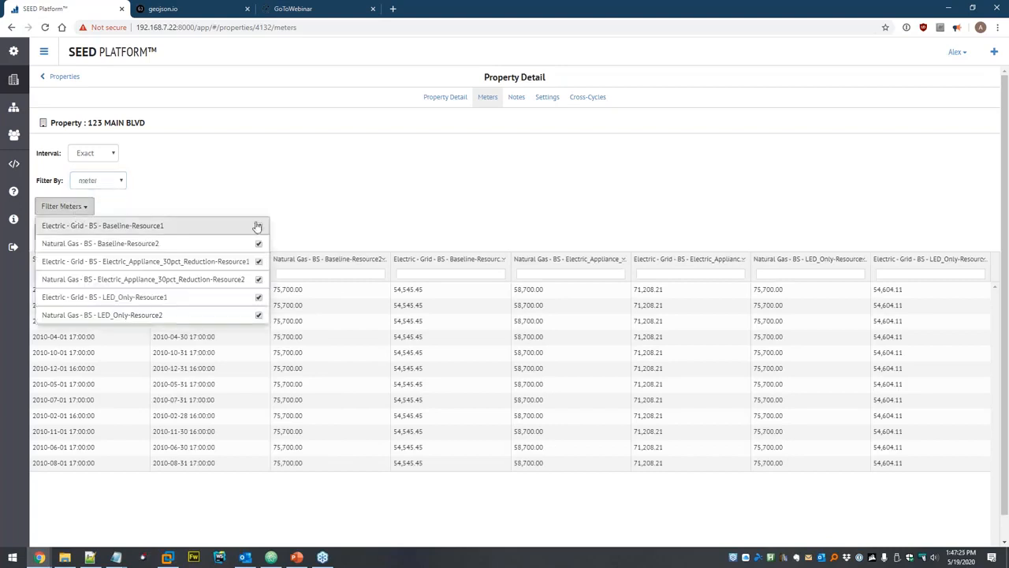
click(395, 191)
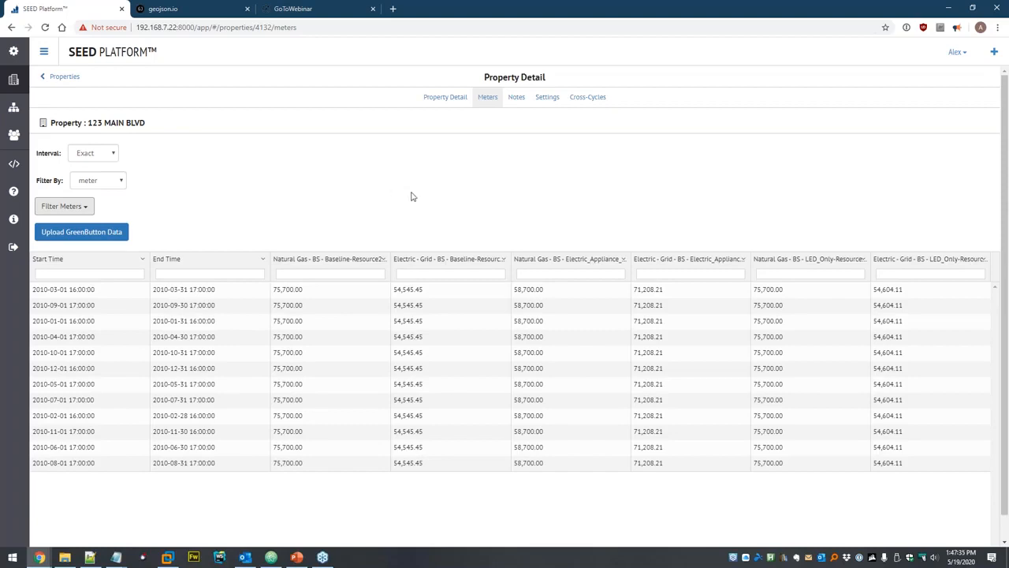
In File Explorer, go up to the seed folder, open Linking, and return to the browser.
click(64, 556)
click(395, 204)
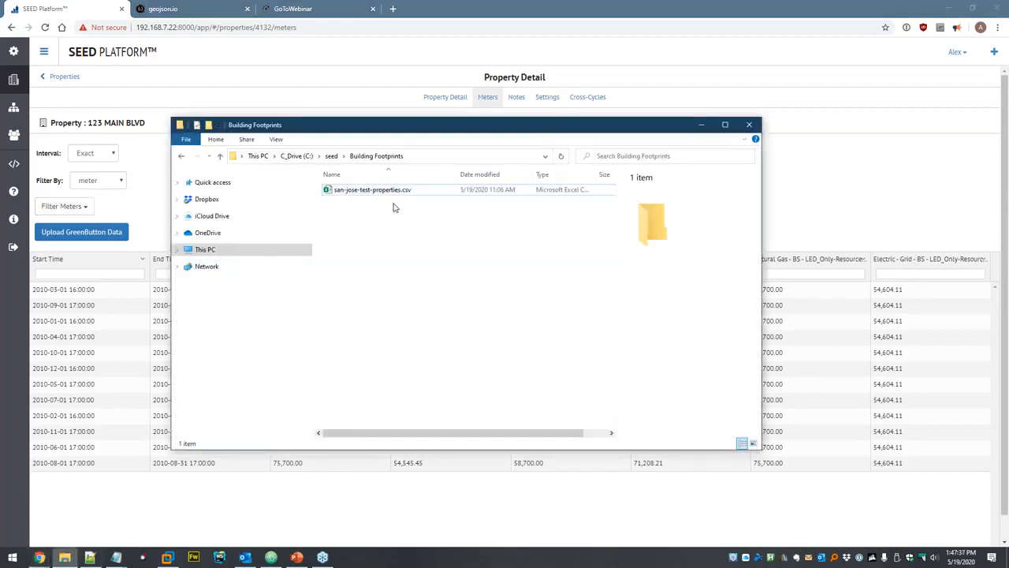
click(332, 156)
click(450, 376)
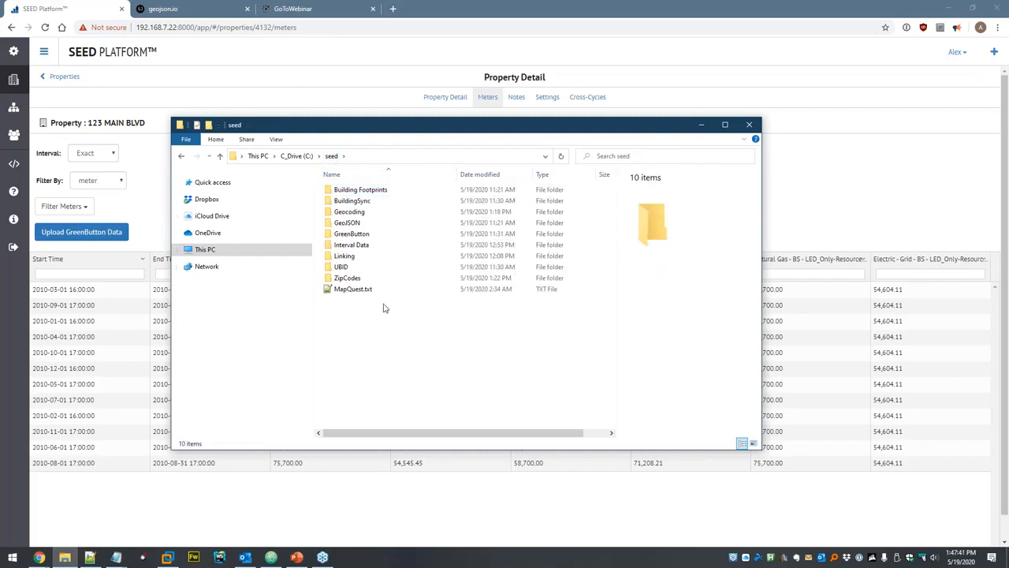
click(356, 259)
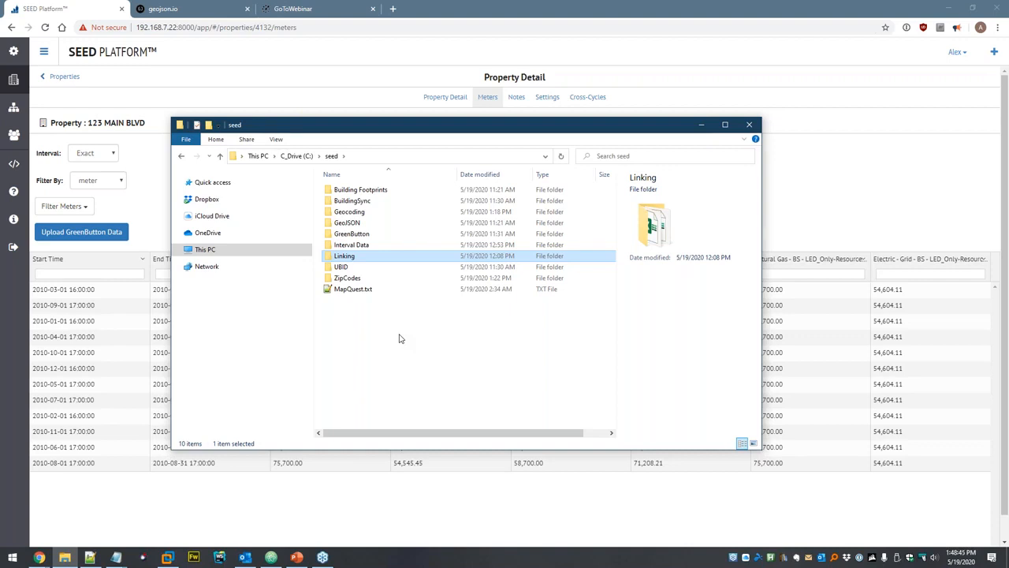
double_click(379, 257)
click(148, 175)
Delete the ex_1.xml data file from the dataset.
click(13, 108)
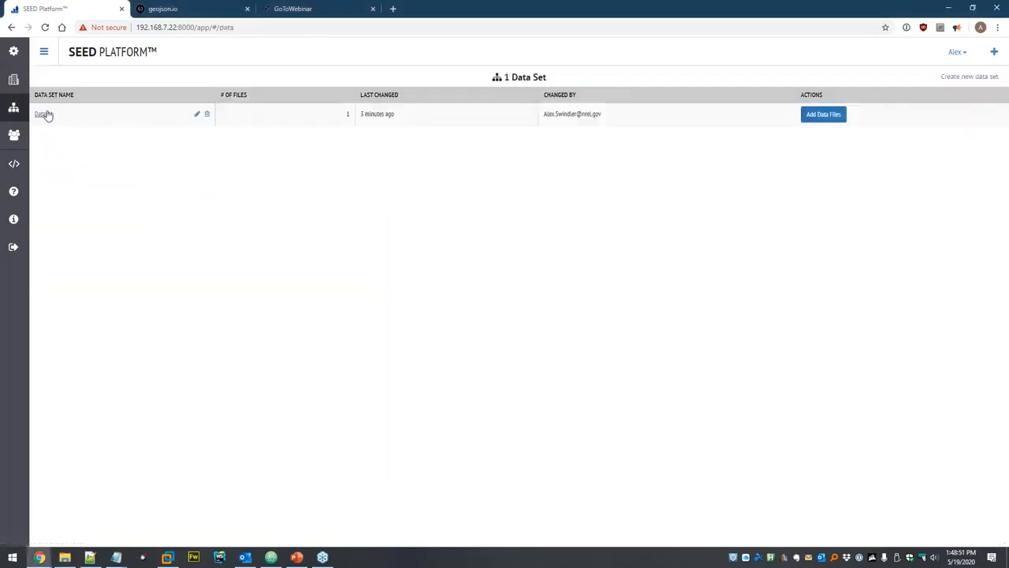
click(44, 116)
click(189, 114)
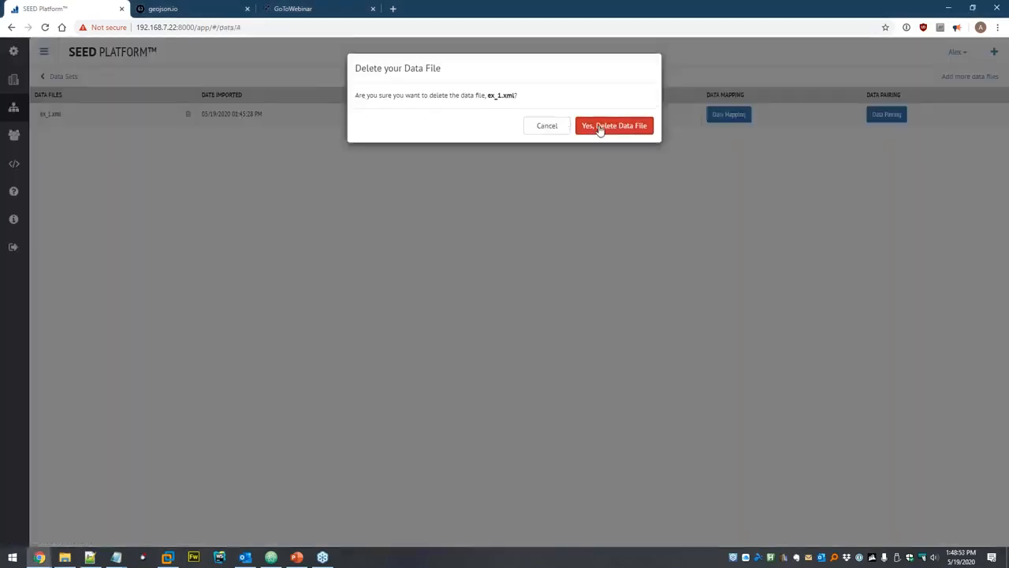
click(614, 125)
Delete every property in the 2019 Calendar Year inventory, including 123 MAIN BLVD.
click(14, 80)
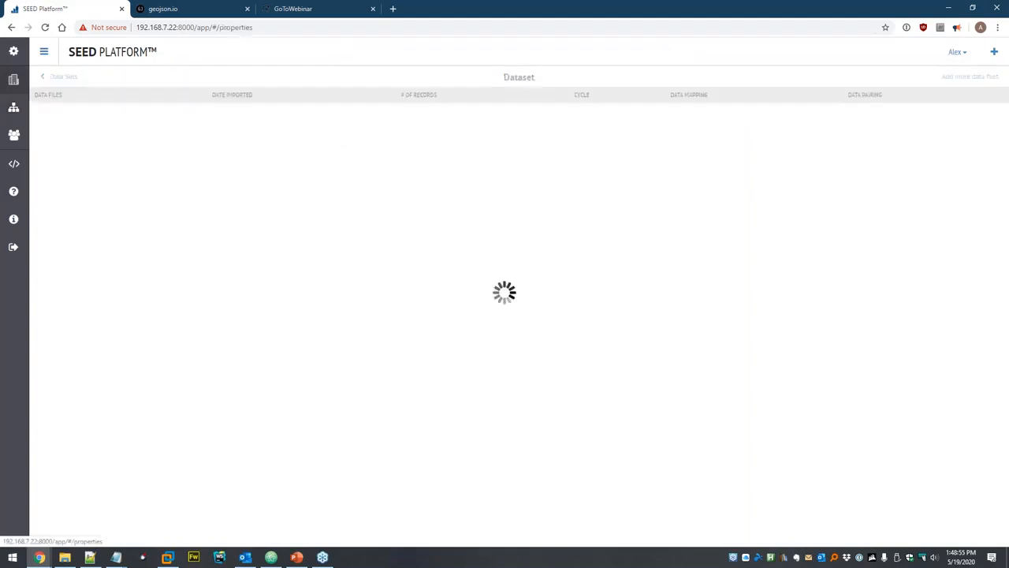
click(118, 149)
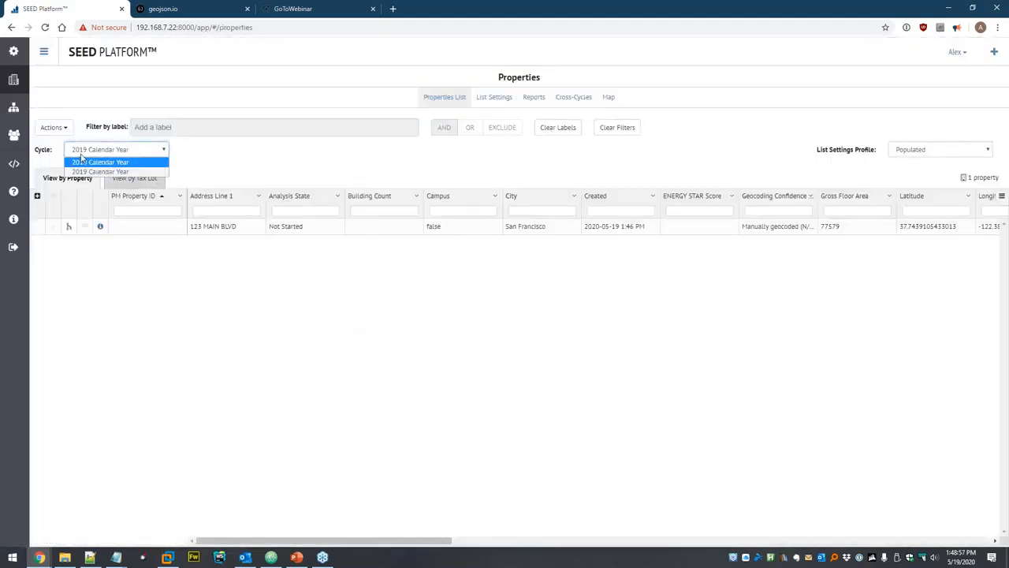
click(110, 171)
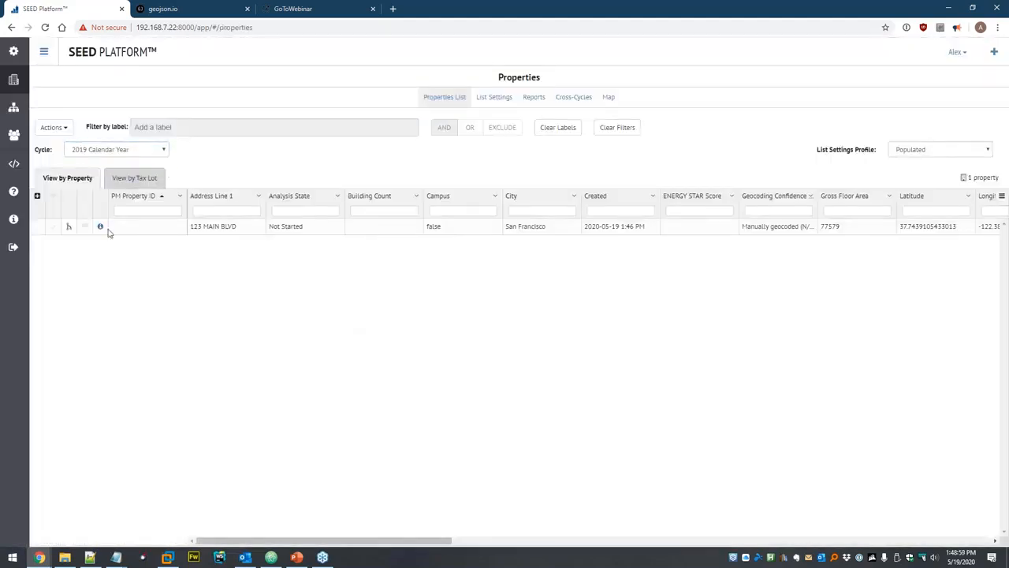
click(53, 197)
click(55, 127)
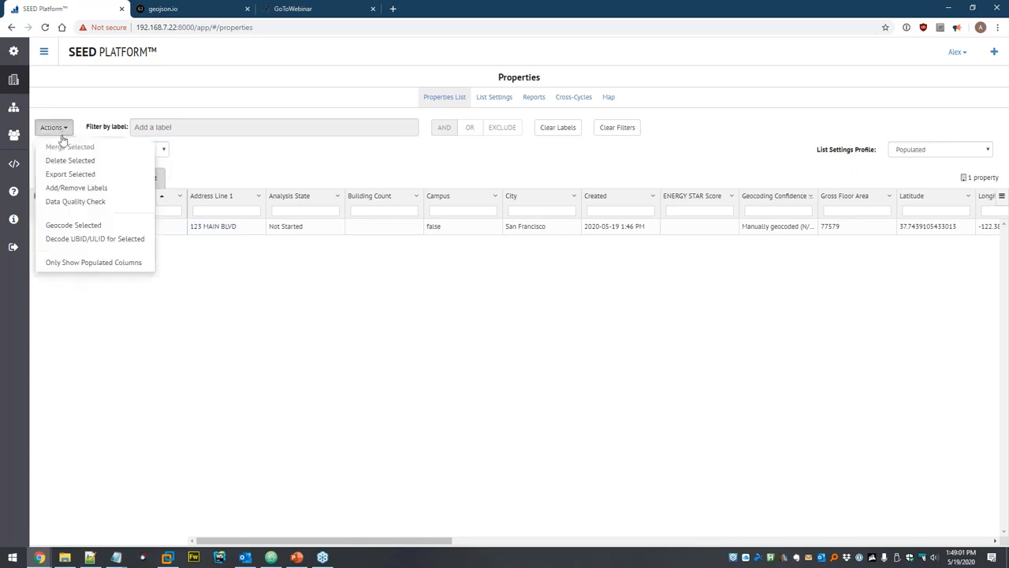
click(62, 161)
click(591, 119)
click(620, 124)
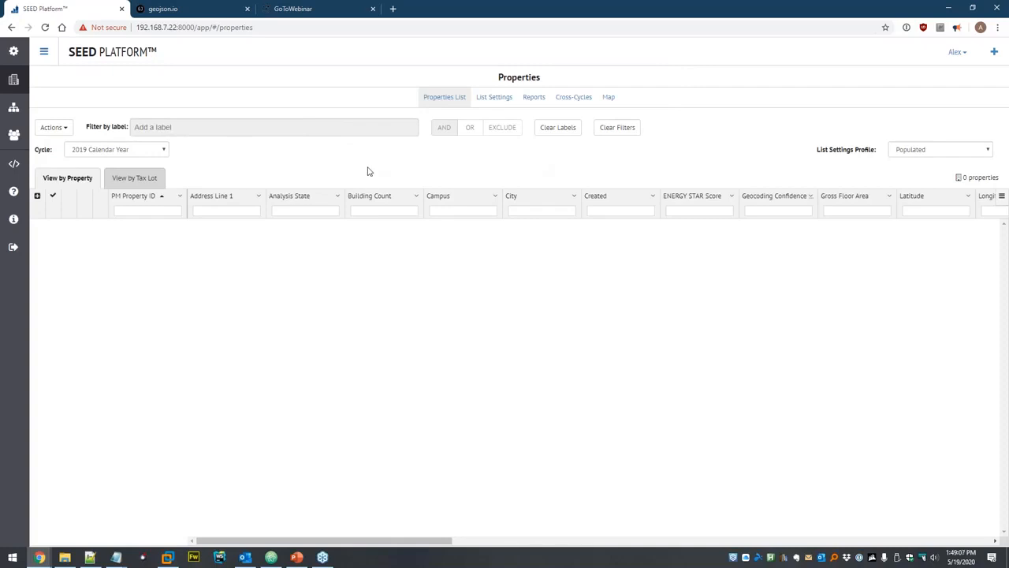
Open the organization's property Column Settings in a new tab.
middle_click(17, 109)
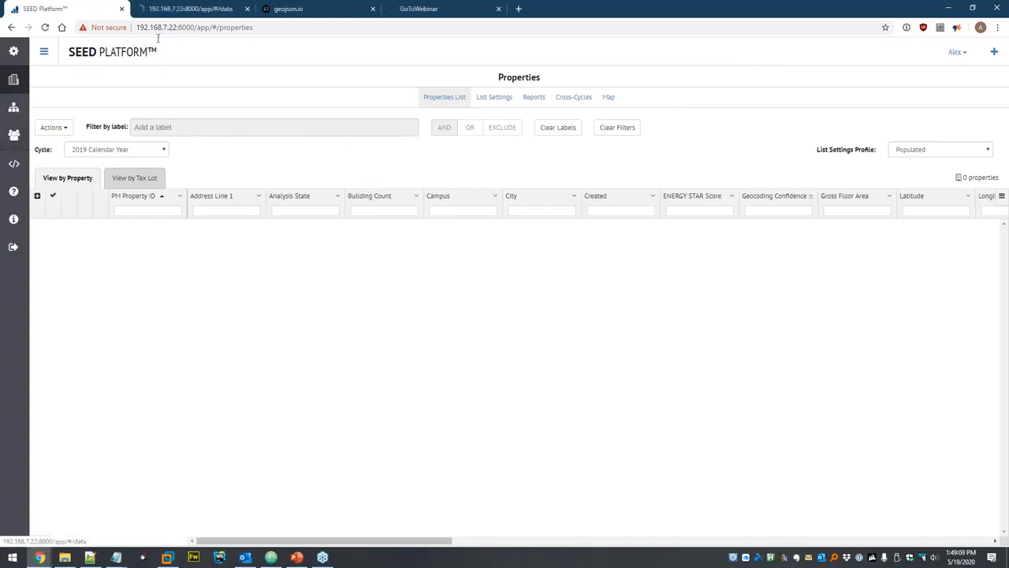
click(189, 11)
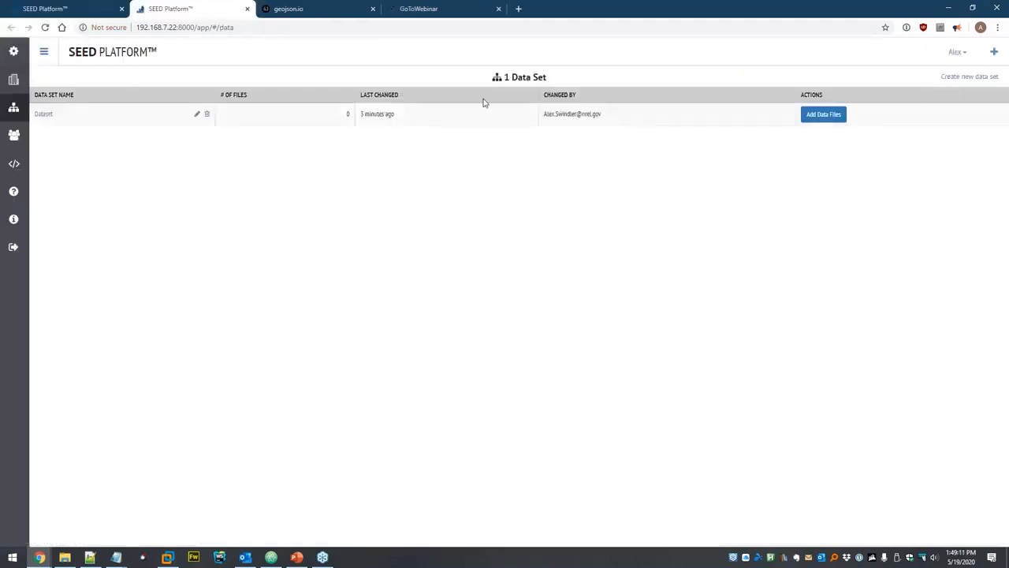
click(13, 134)
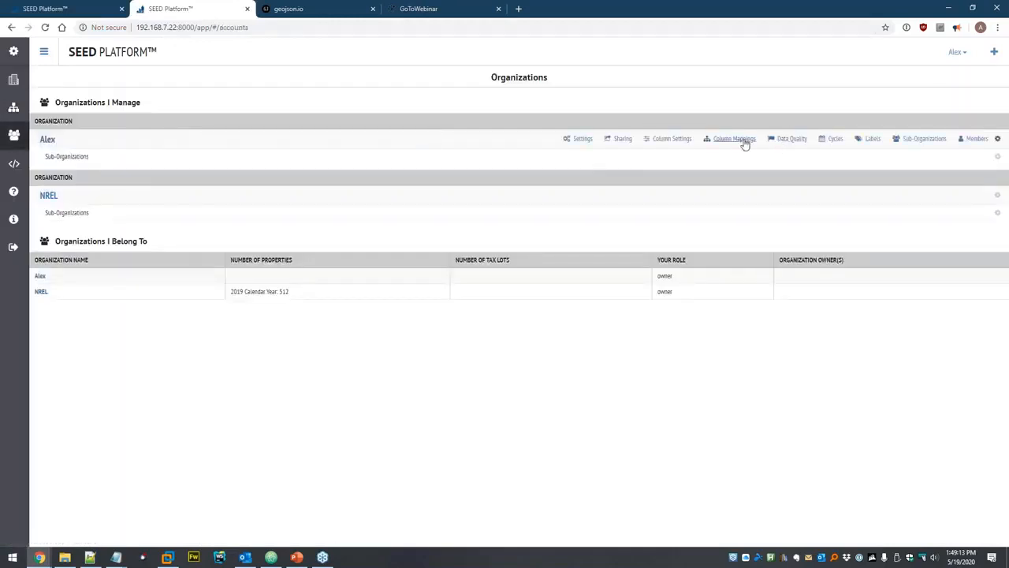
click(739, 141)
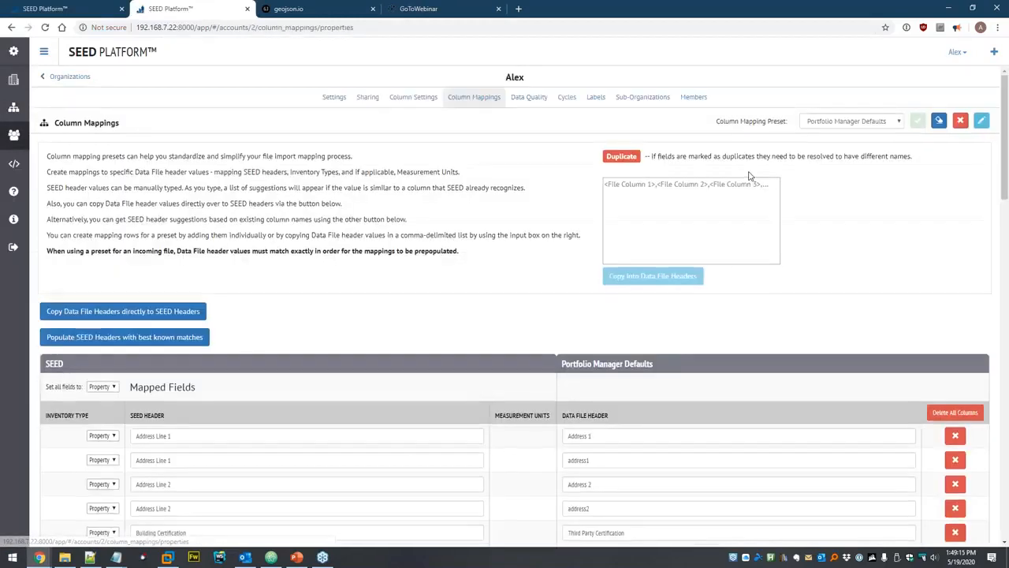
click(419, 98)
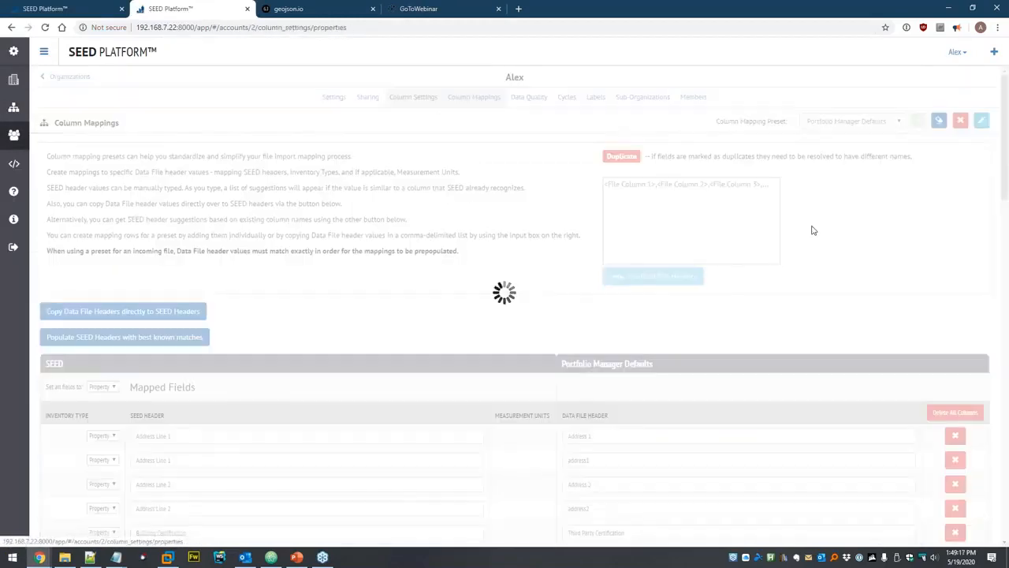
Remove PM Property ID, UBID and Custom ID 1 as match criteria, acknowledge and confirm.
scroll(837, 181, down, 3)
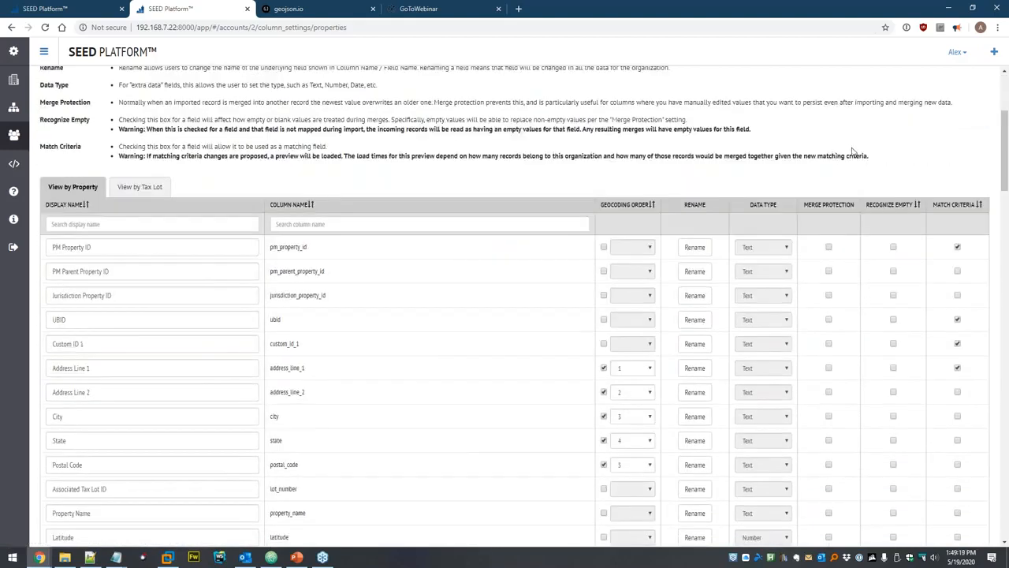
click(958, 248)
click(957, 343)
click(958, 319)
click(957, 248)
scroll(698, 168, up, 3)
click(955, 123)
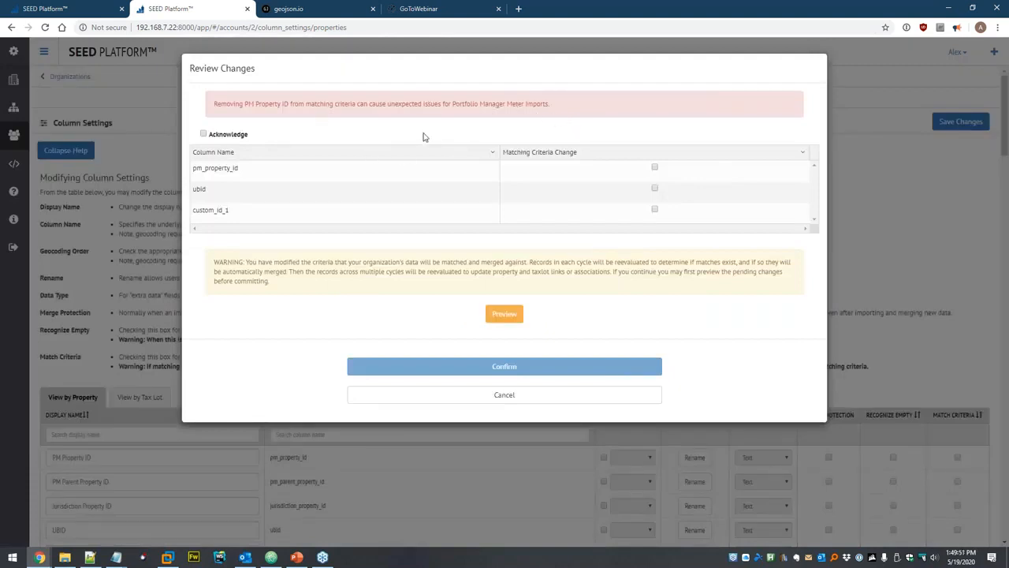
click(230, 139)
click(513, 374)
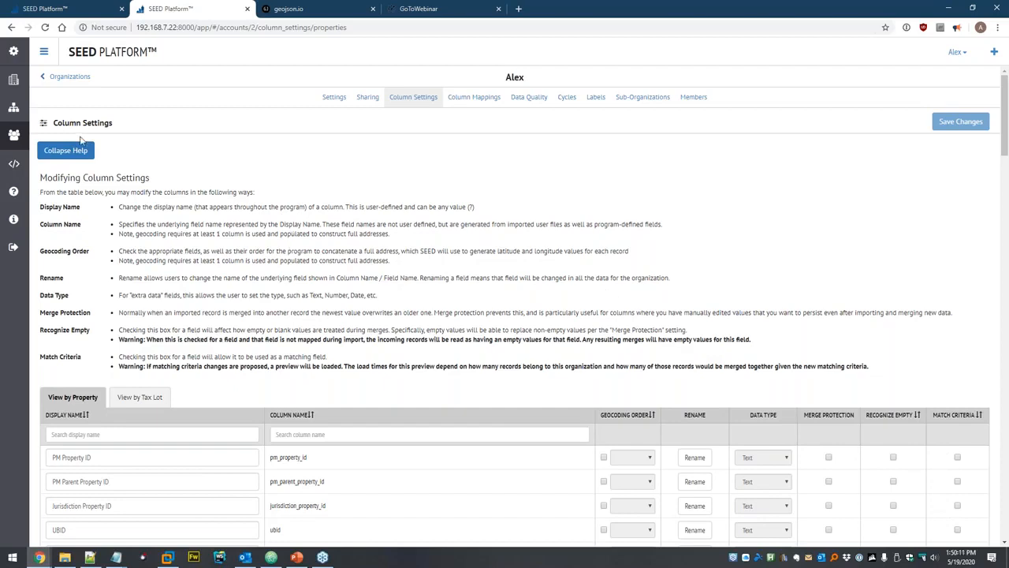
Start adding more data files to the Dataset, keeping the 2019 Calendar Year.
click(15, 115)
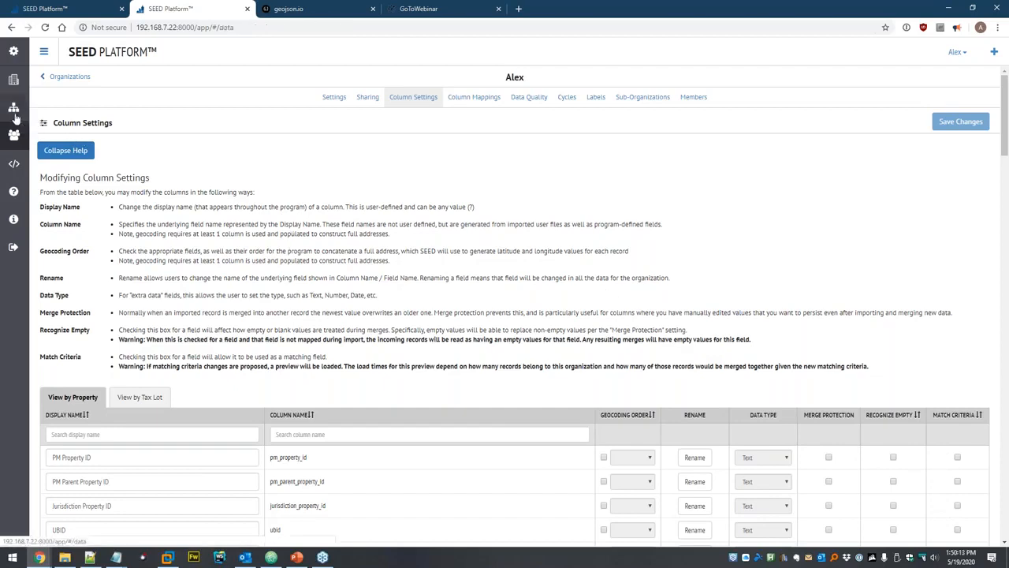
click(48, 115)
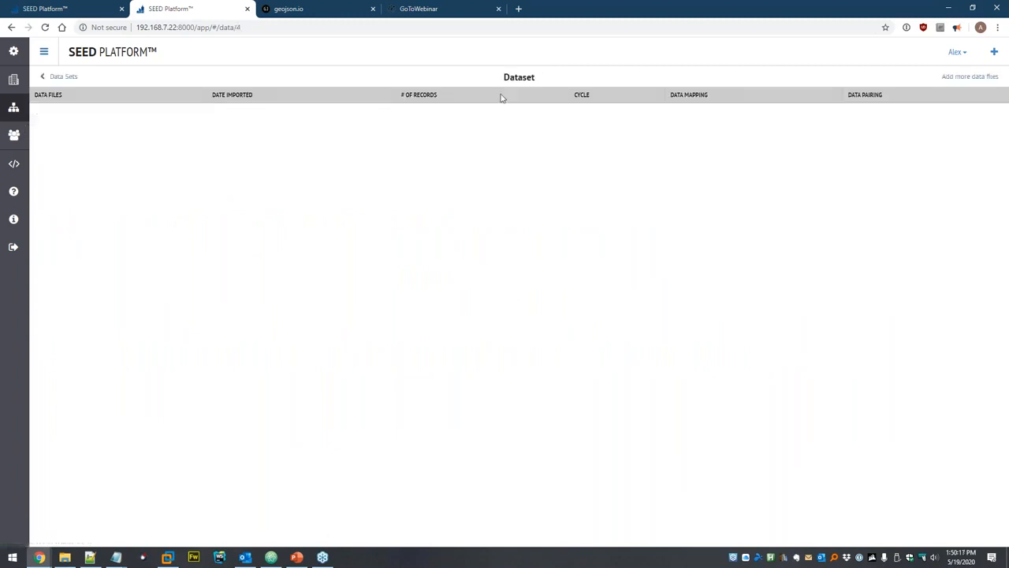
click(974, 79)
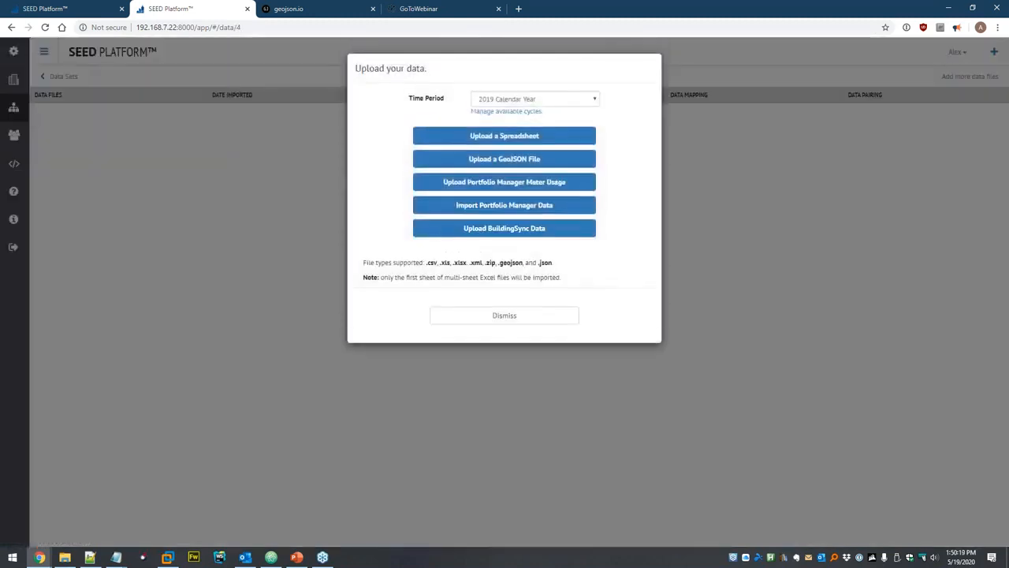
click(496, 99)
click(507, 109)
Browse to C:\seed\Linking and select the 2018 tax-lot spreadsheet.
click(497, 138)
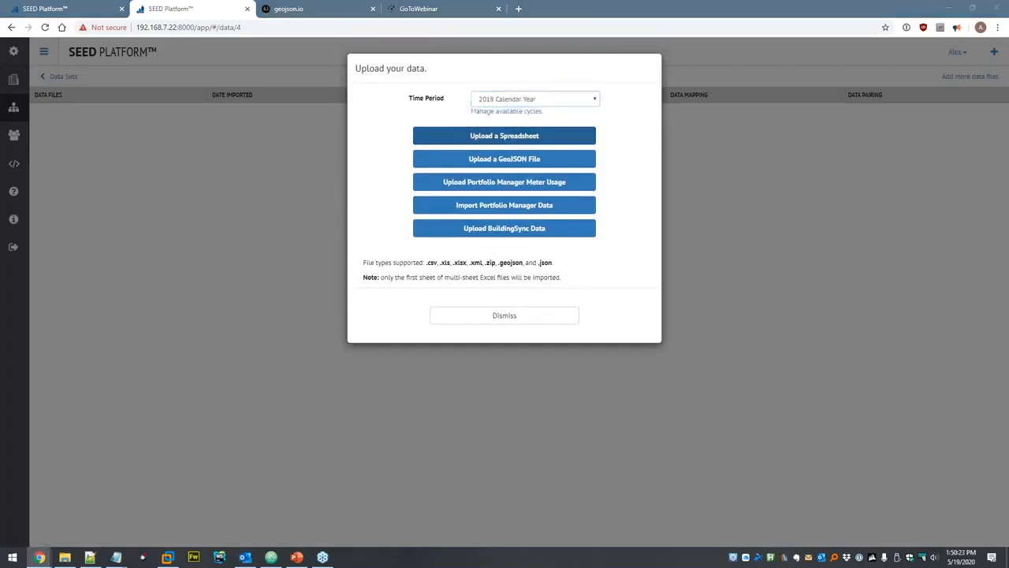
click(164, 27)
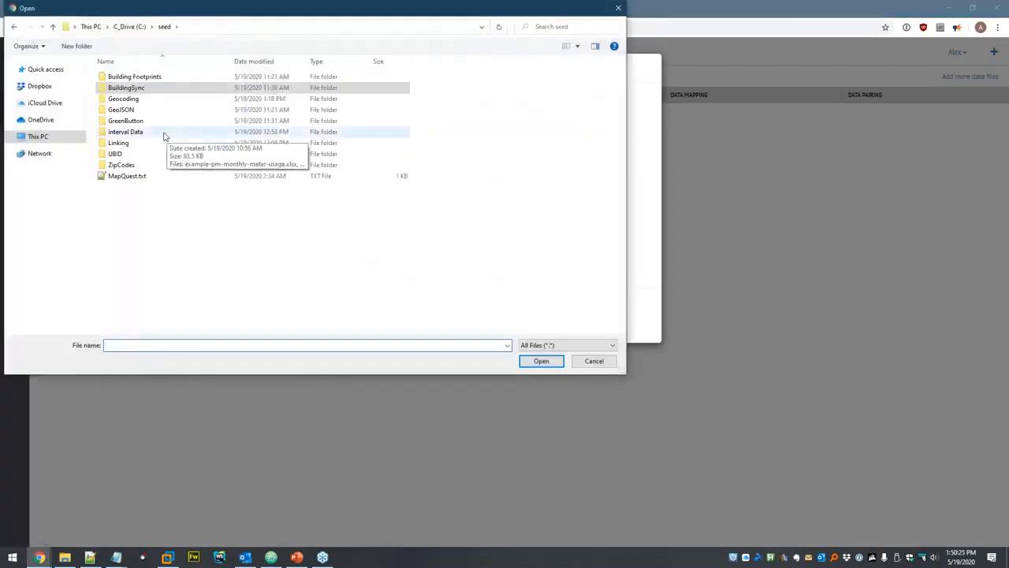
double_click(120, 142)
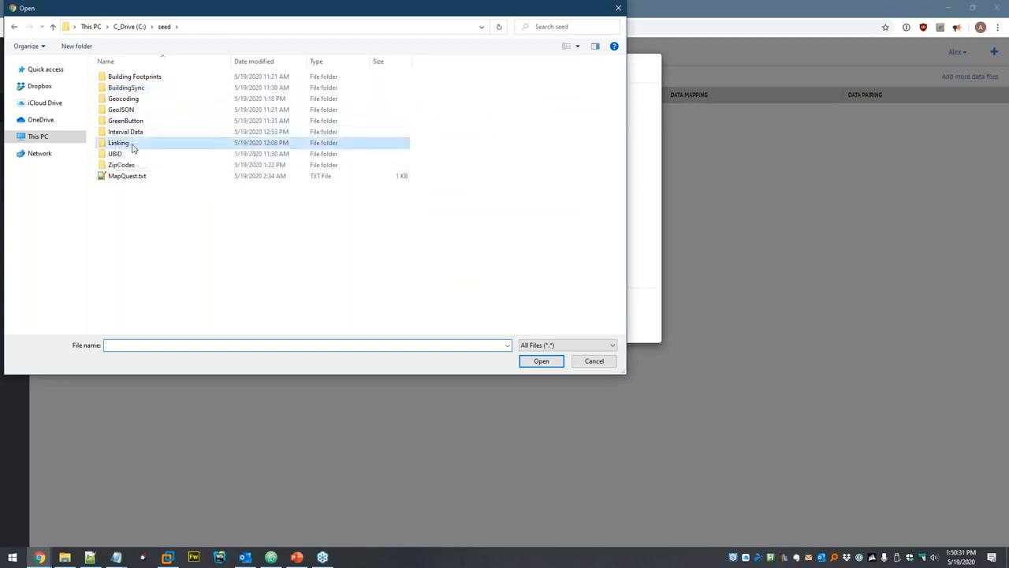
click(180, 79)
Open example-data-taxlots-2018.xlsx in Excel and select its address and number_buildings columns.
right_click(194, 83)
click(209, 99)
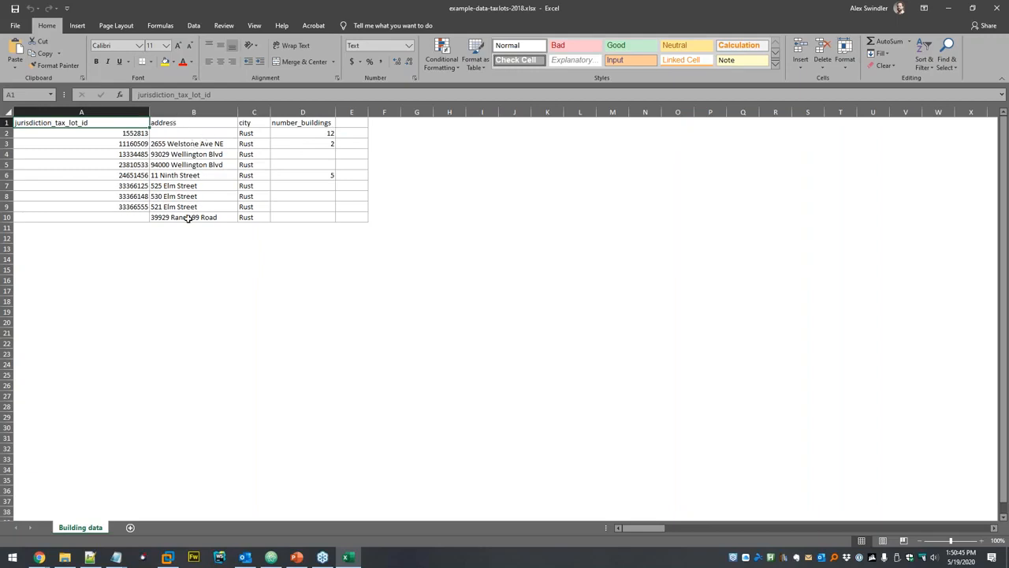
drag(179, 217, 180, 135)
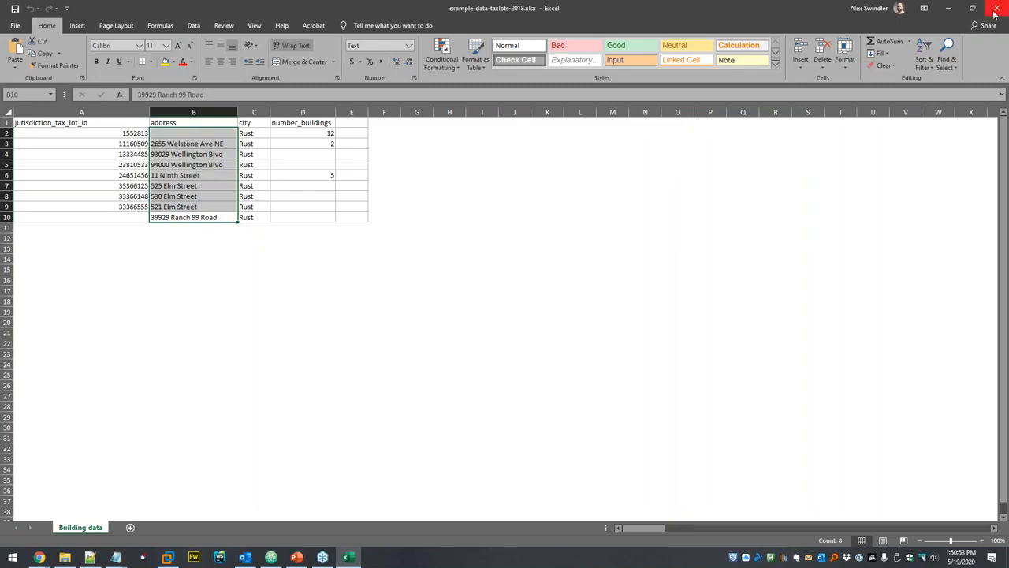
drag(326, 135, 307, 183)
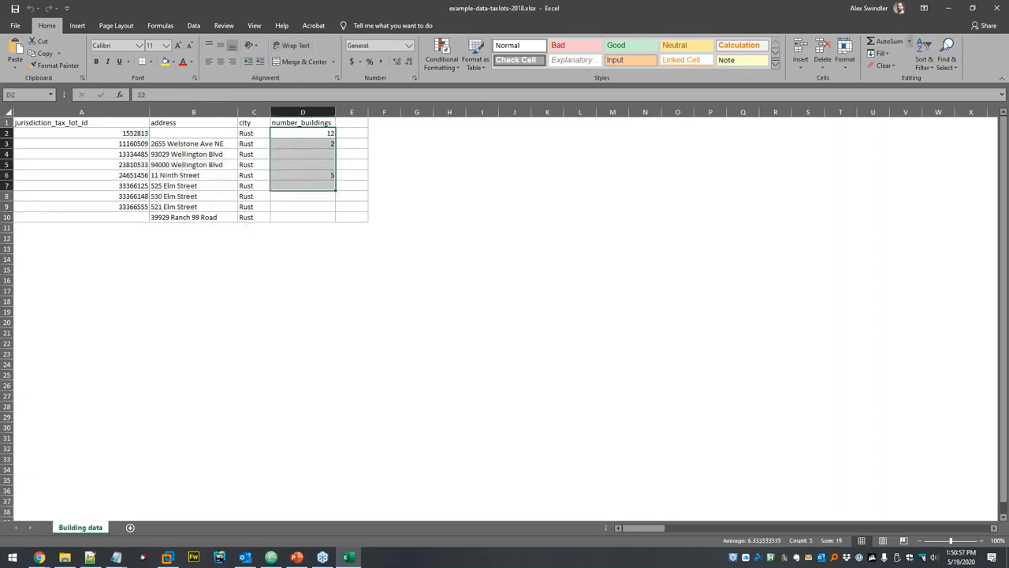
Close Excel, cancel the file picker and set the time period to 2018 Calendar Year.
click(997, 8)
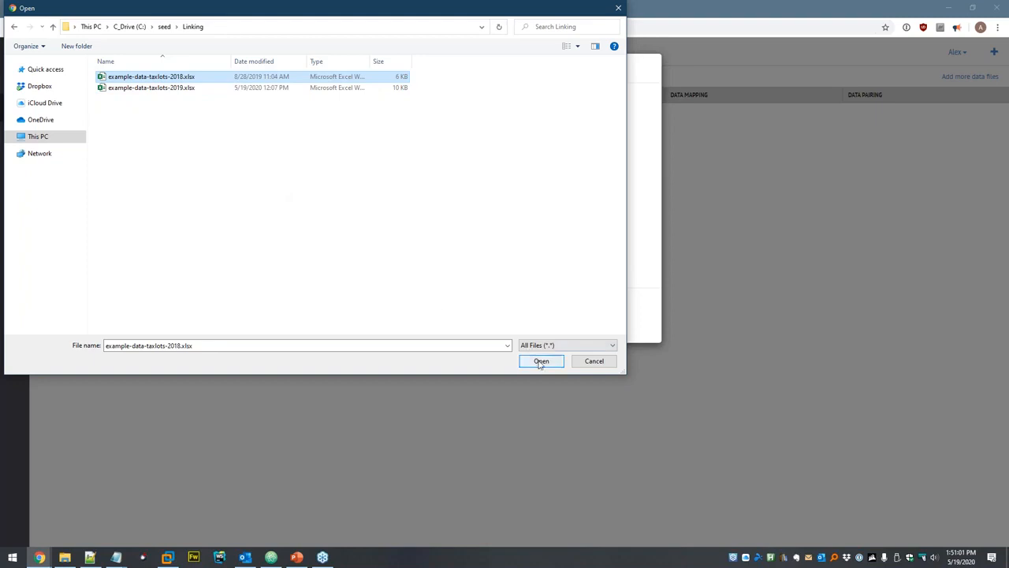
click(593, 361)
click(496, 98)
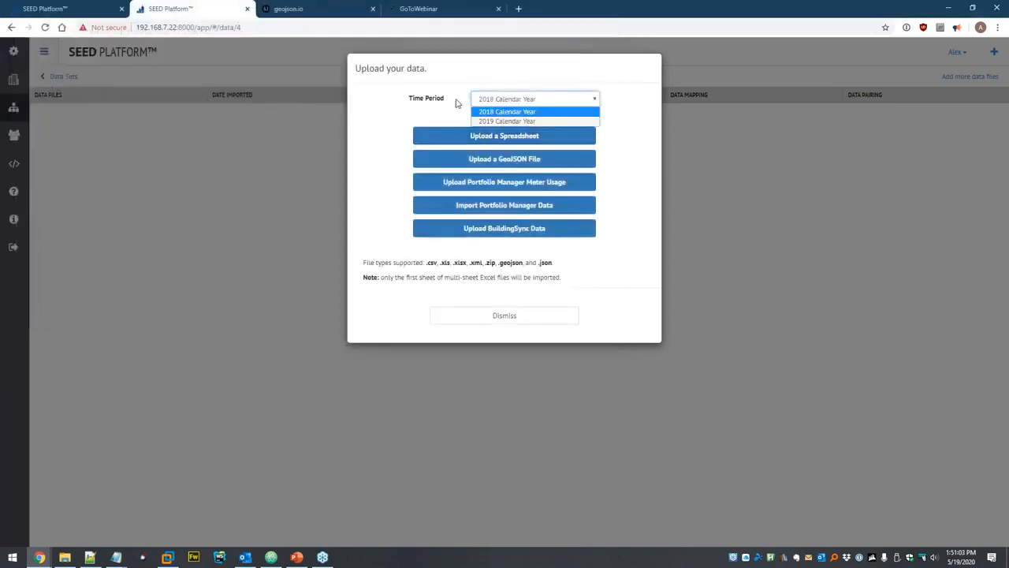
click(458, 103)
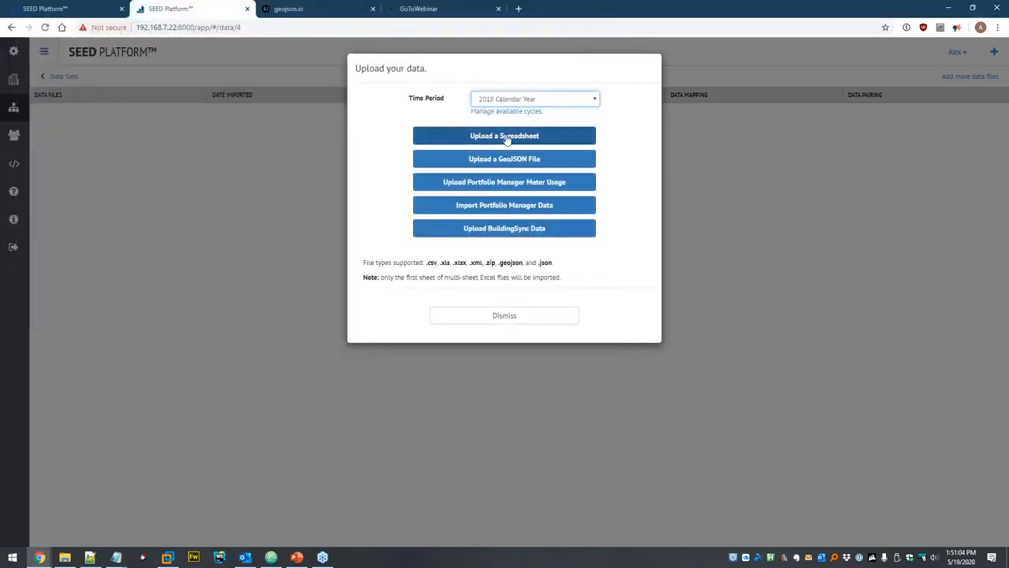
Upload example-data-taxlots-2018.xlsx from the Linking folder and continue to data mapping.
click(506, 137)
double_click(123, 143)
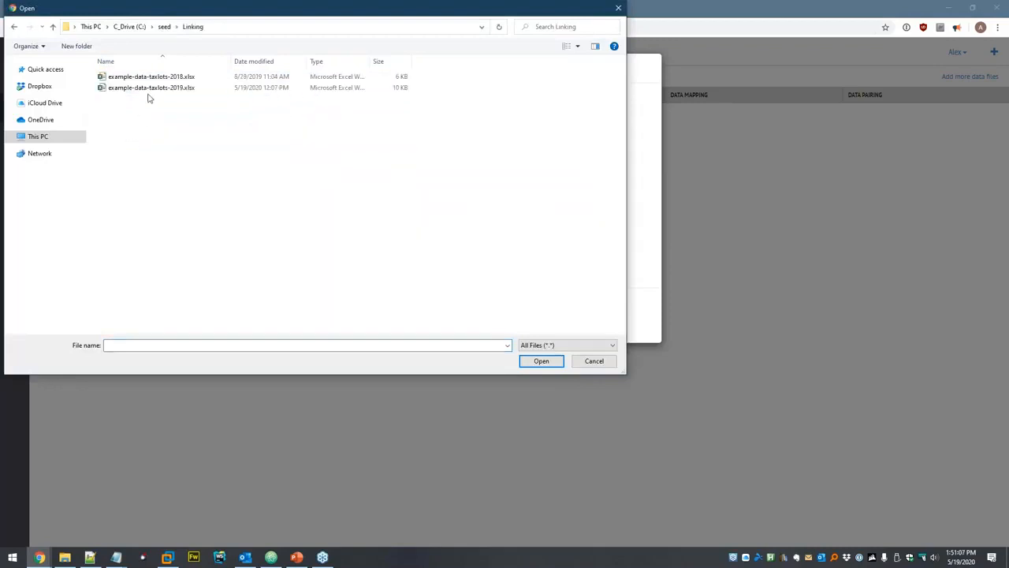
double_click(165, 86)
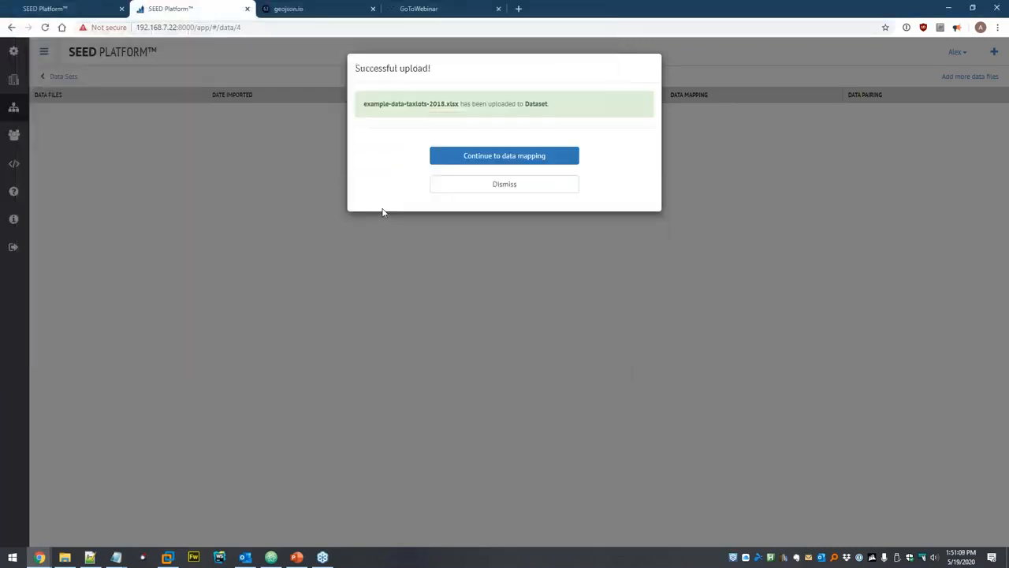
click(510, 155)
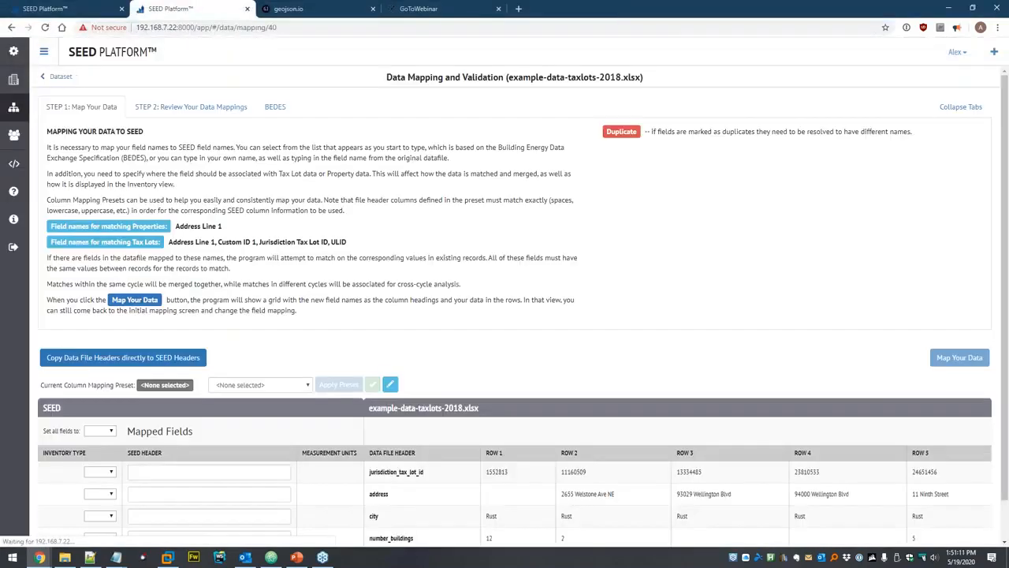
Copy the file headers and map row 1 to Jurisdiction Tax Lot ID as a Tax Lot field.
scroll(240, 360, down, 2)
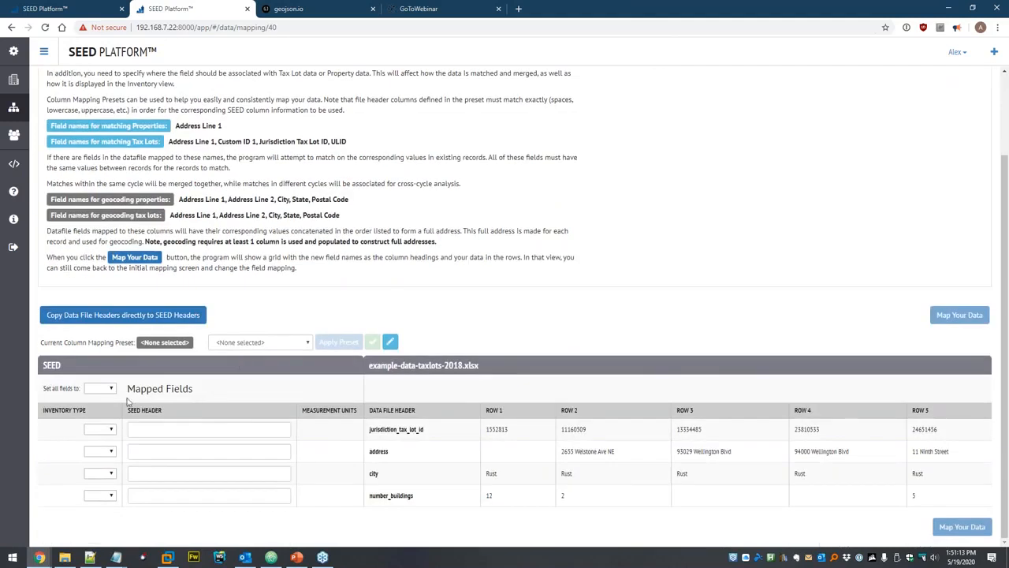
click(105, 315)
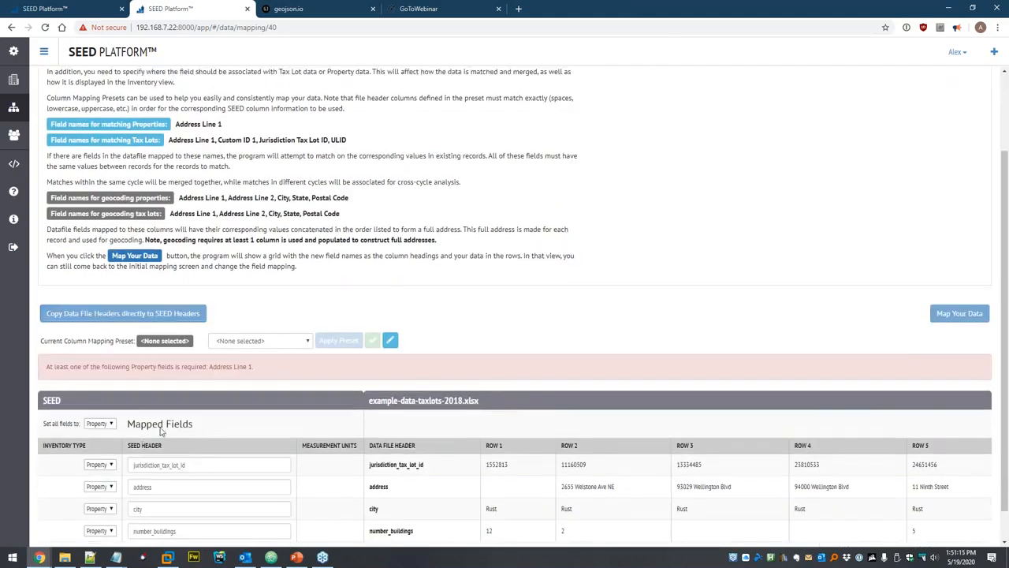
scroll(99, 429, down, 1)
click(99, 428)
click(95, 448)
double_click(143, 465)
scroll(227, 395, down, 1)
text(juris)
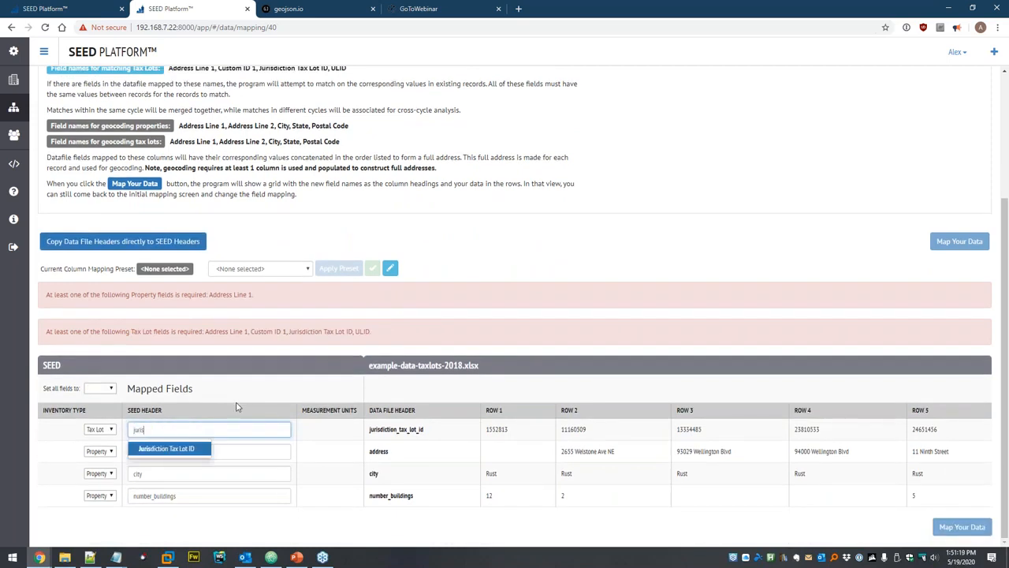
key(Return)
Map the address and city columns to Address Line 1 and City.
double_click(126, 451)
text(add)
key(Return)
key(Tab)
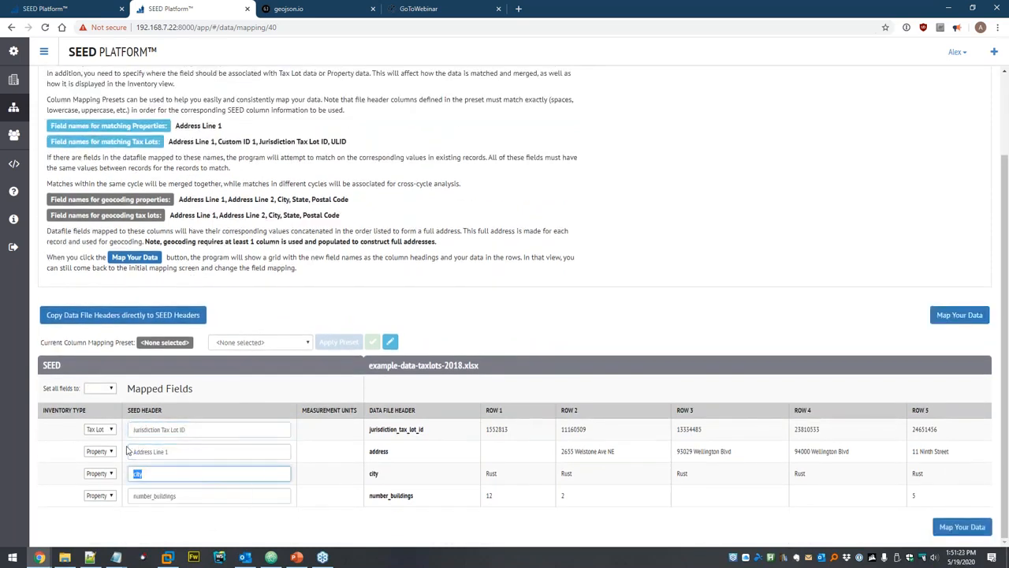
text(c)
key(Down)
key(Down)
key(Return)
Map the number_buildings column to Building Count.
key(Tab)
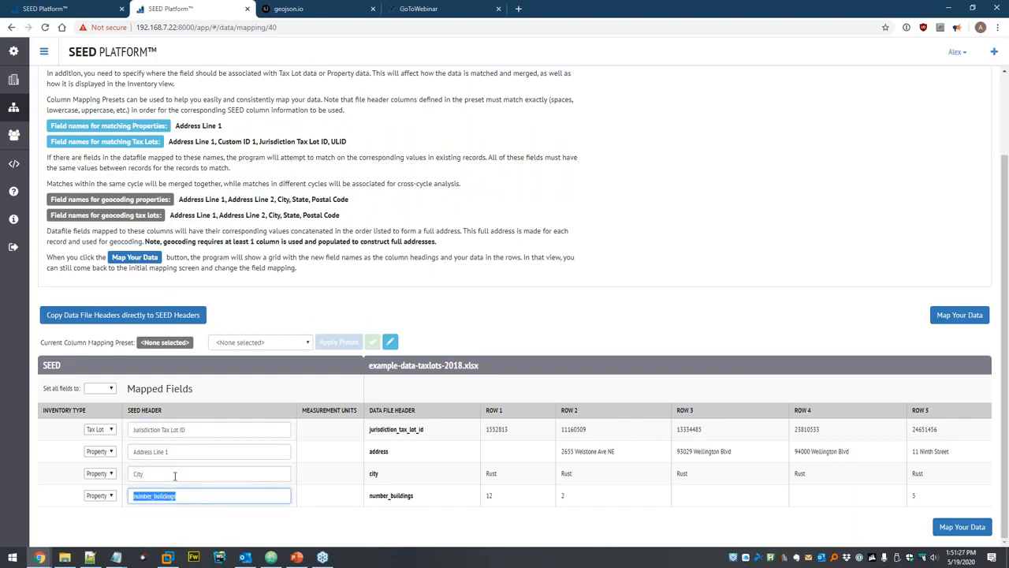
key(BackSpace)
text(b)
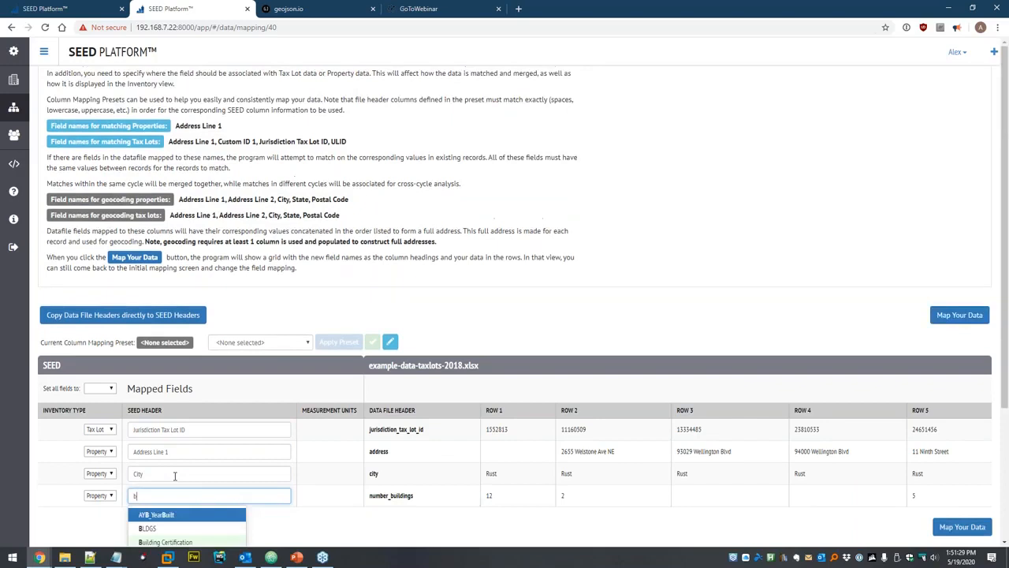
scroll(172, 446, down, 3)
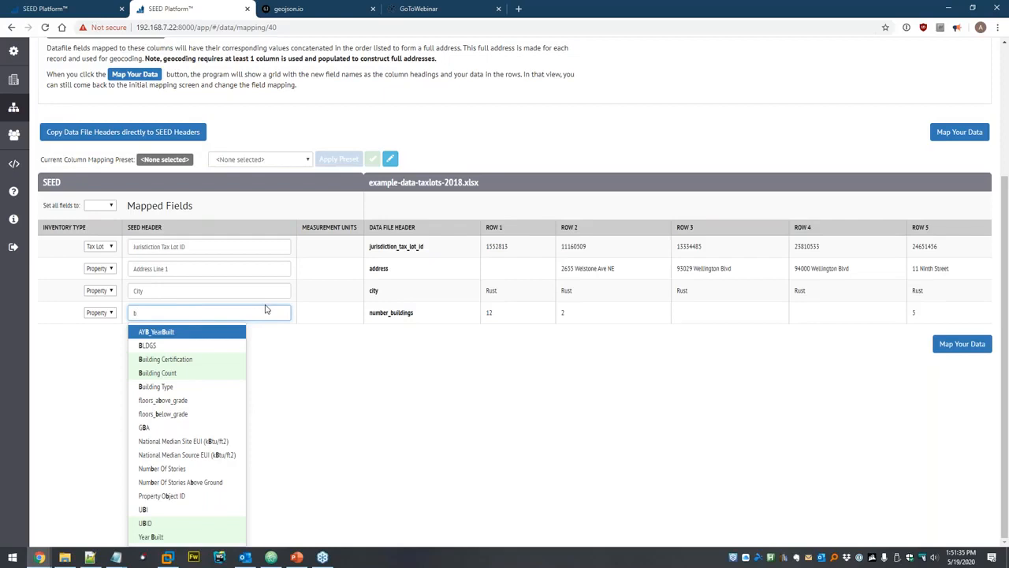
click(187, 373)
click(261, 394)
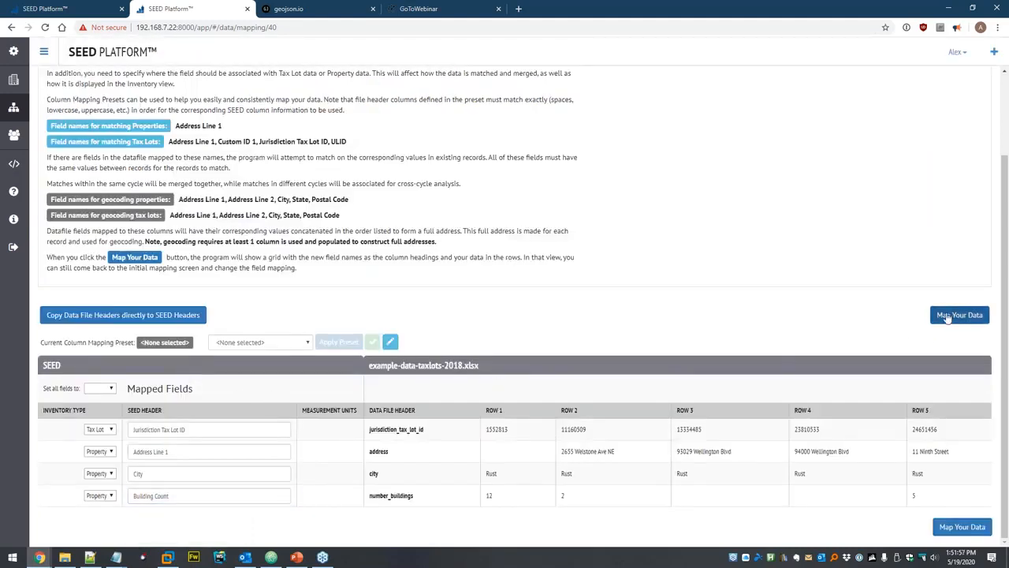
Save the current column mappings as a new preset named 'Linking'.
click(269, 344)
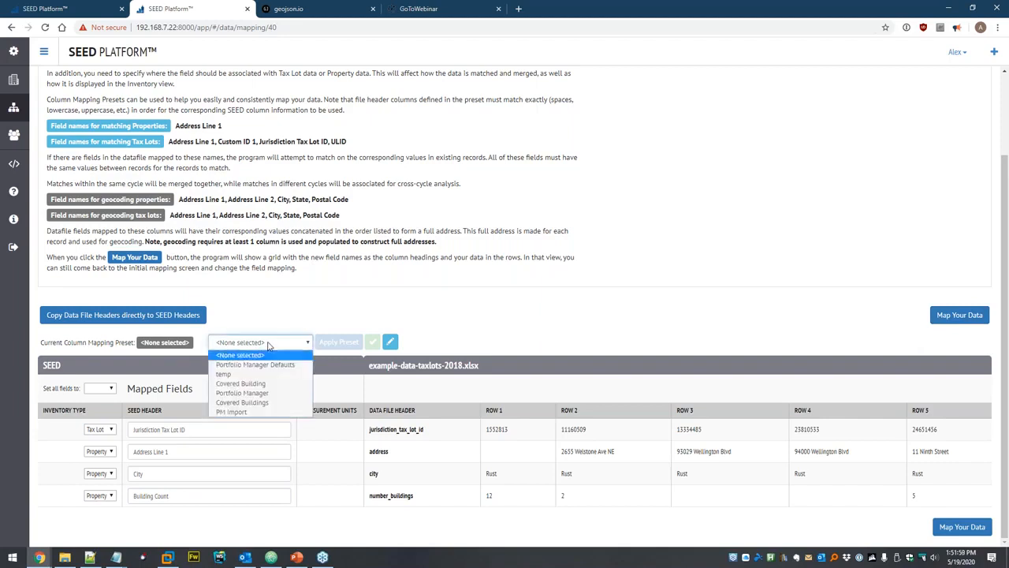
click(318, 313)
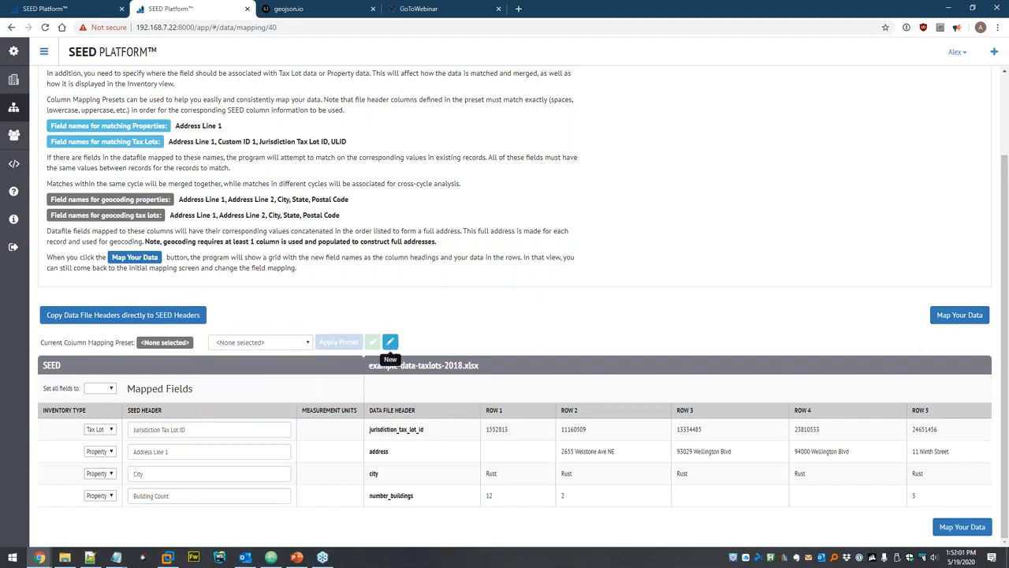
click(391, 342)
text(Linking)
click(643, 334)
click(392, 344)
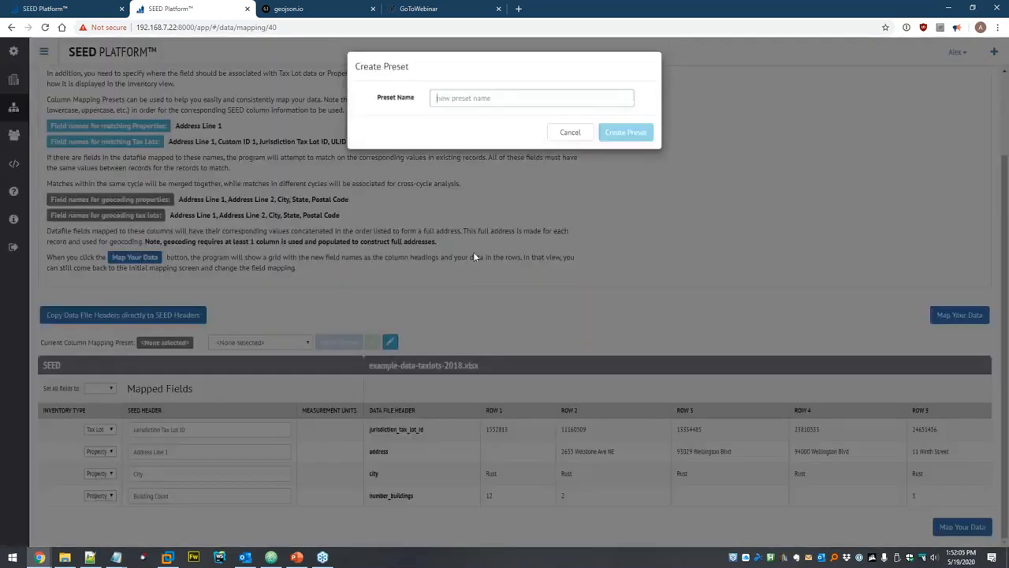
text(Linking)
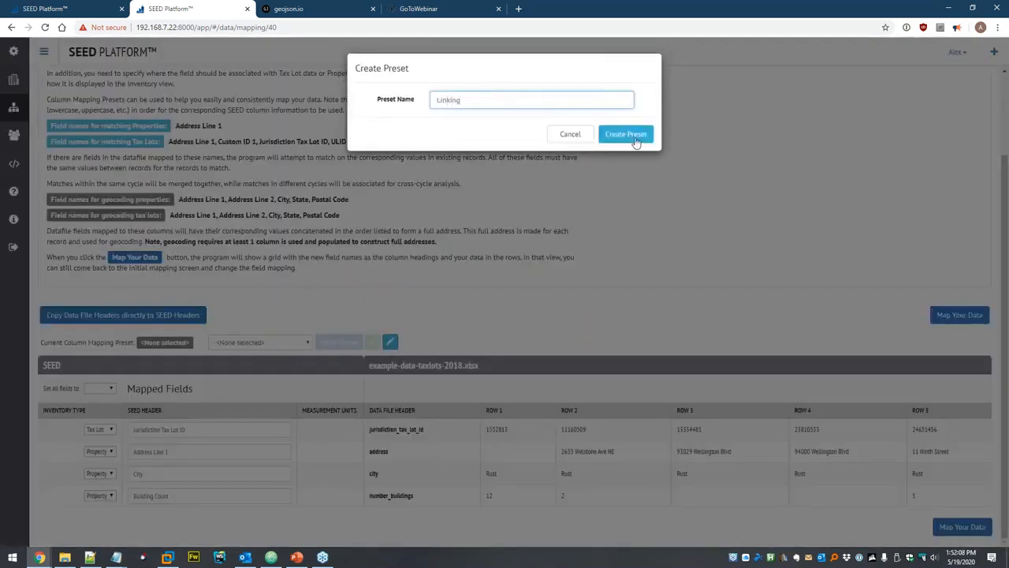
click(631, 138)
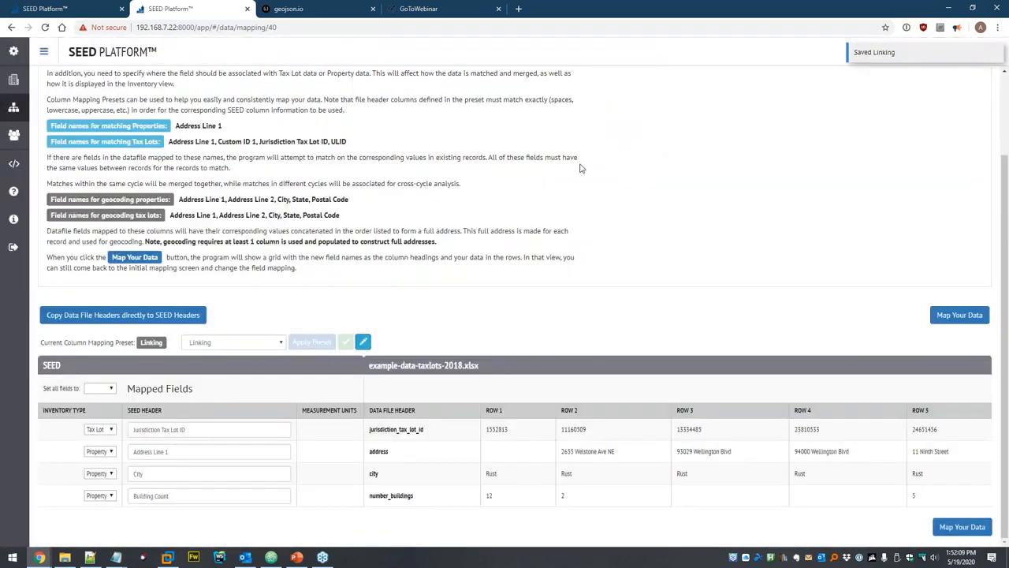
Map the 2018 data, save the mappings and start matching.
click(959, 314)
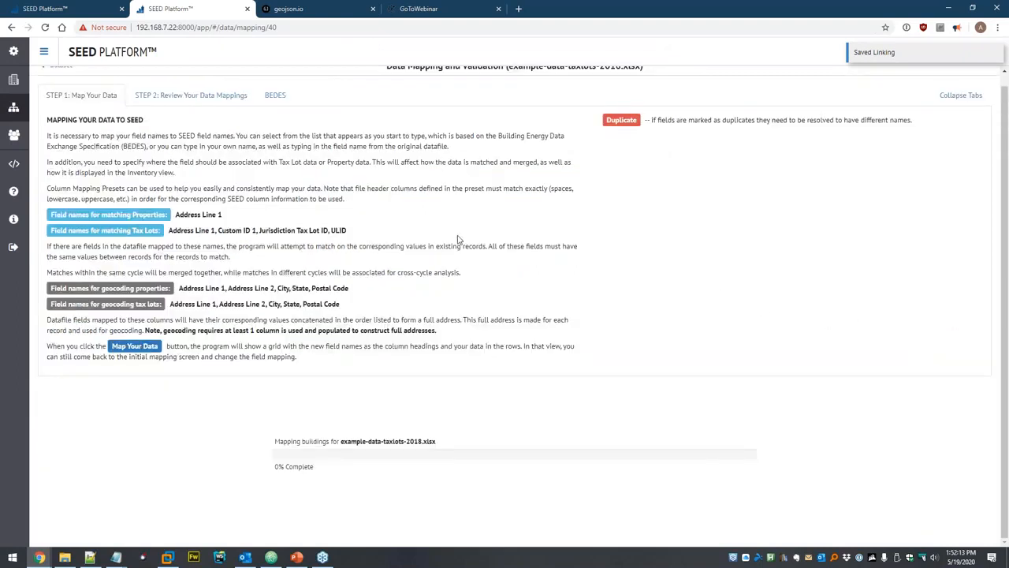
scroll(460, 240, down, 4)
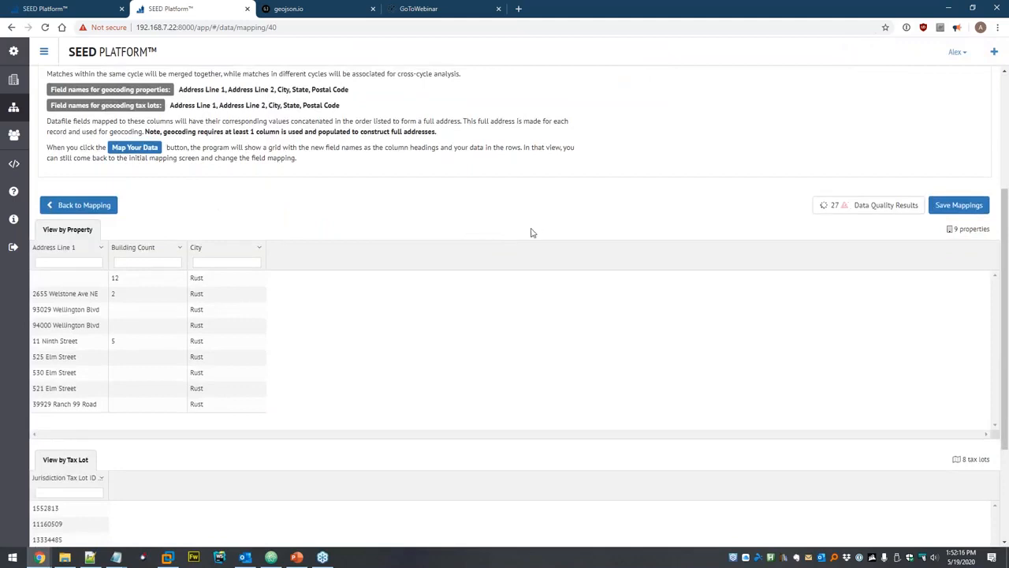
scroll(532, 233, down, 2)
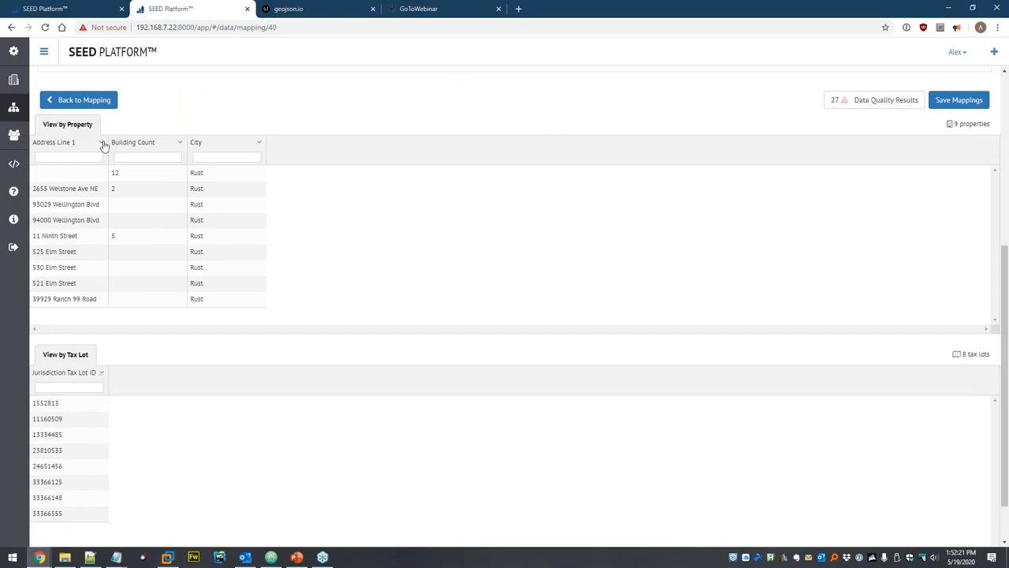
click(961, 103)
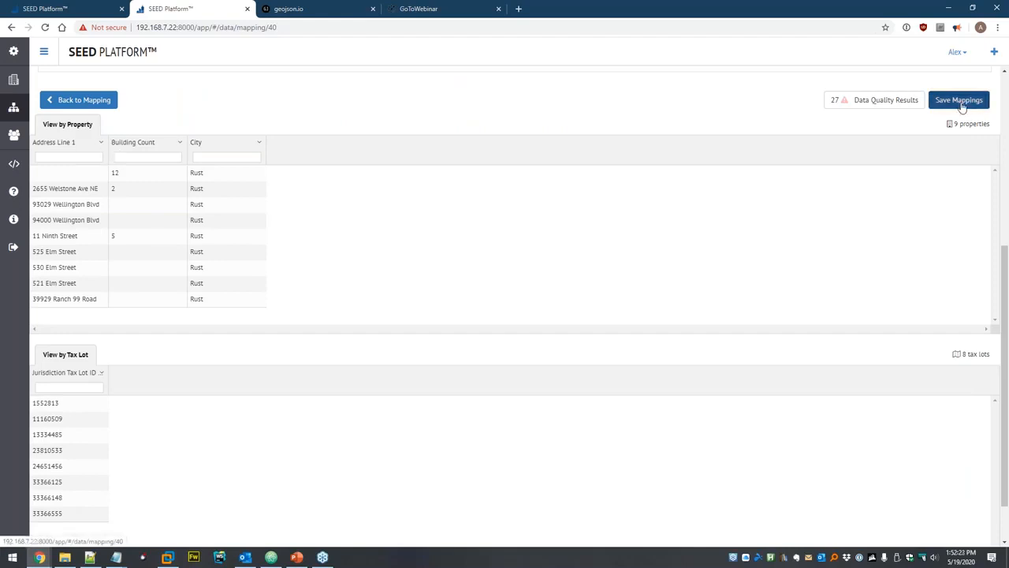
click(555, 165)
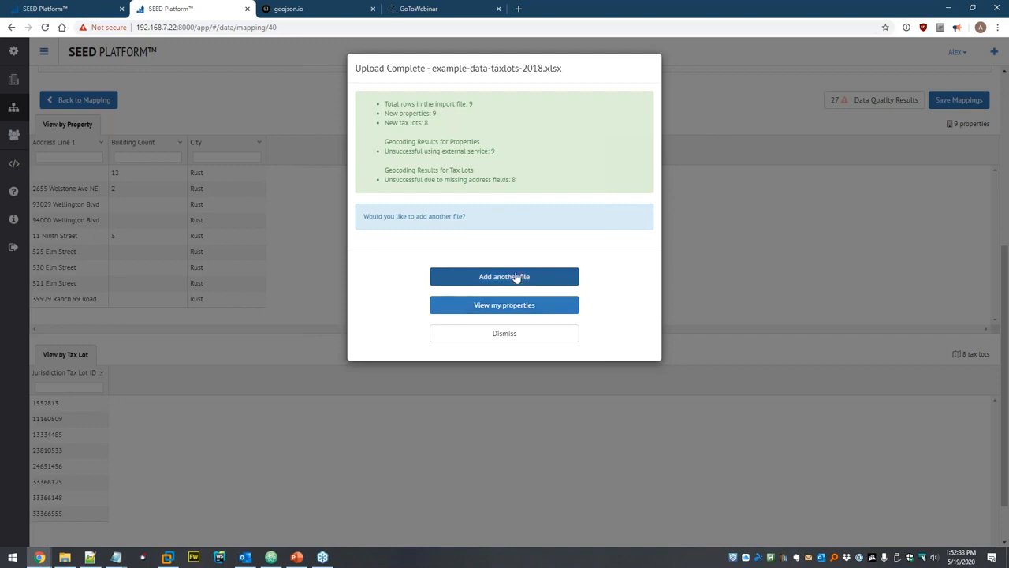
Review the imported properties and tax lots, then switch the cycle to 2019 Calendar Year.
click(504, 305)
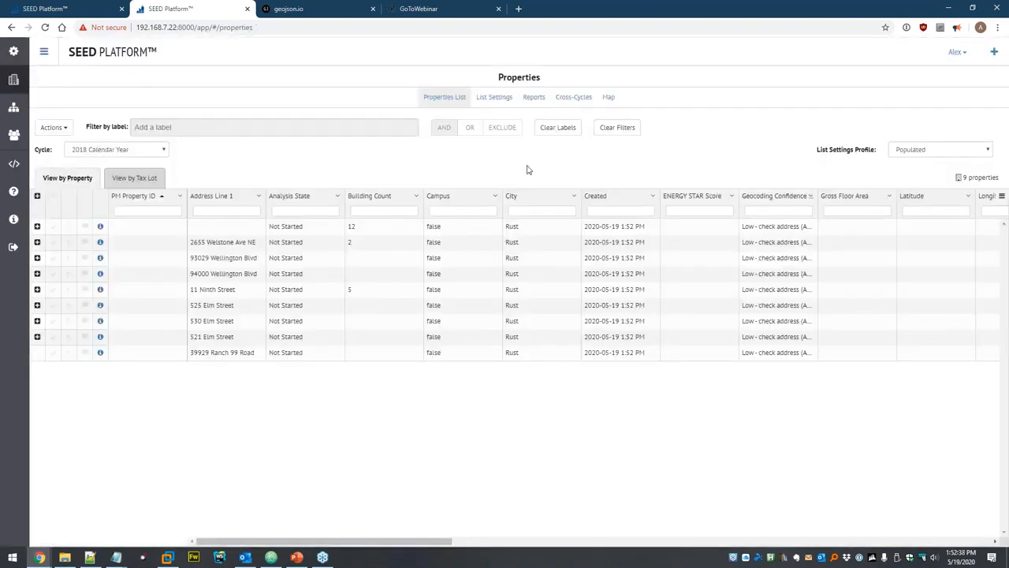
click(138, 177)
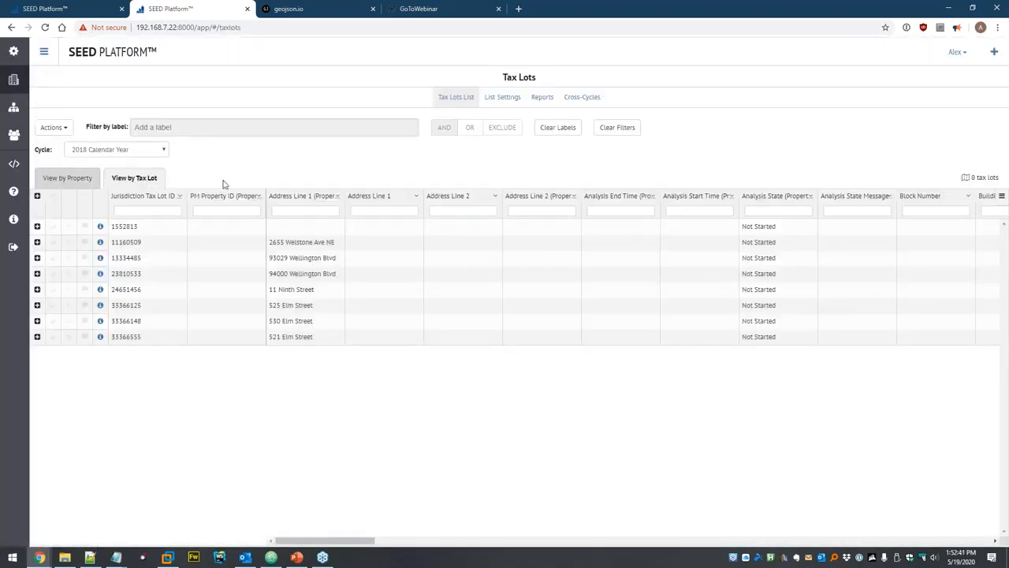
click(71, 179)
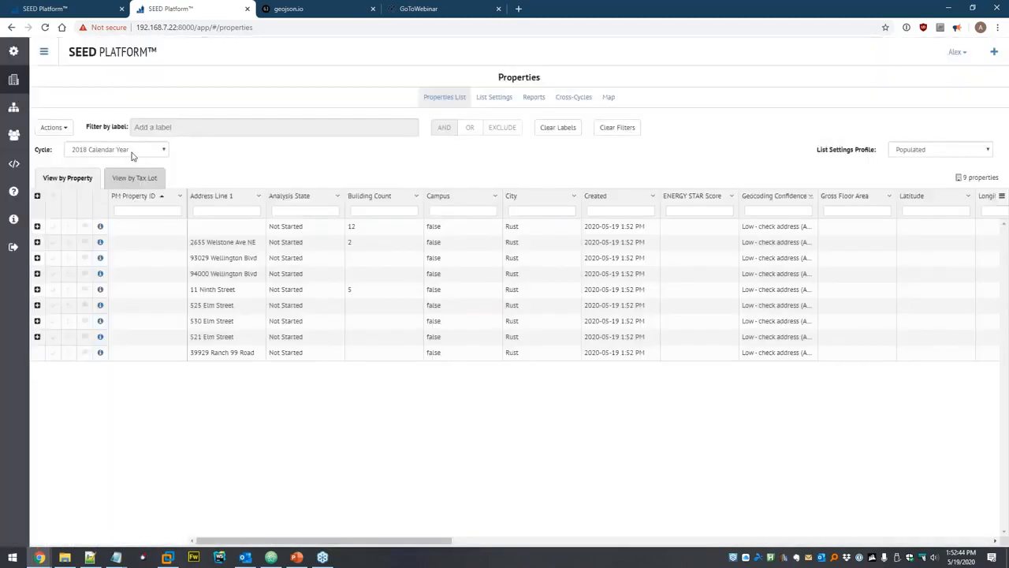
click(116, 149)
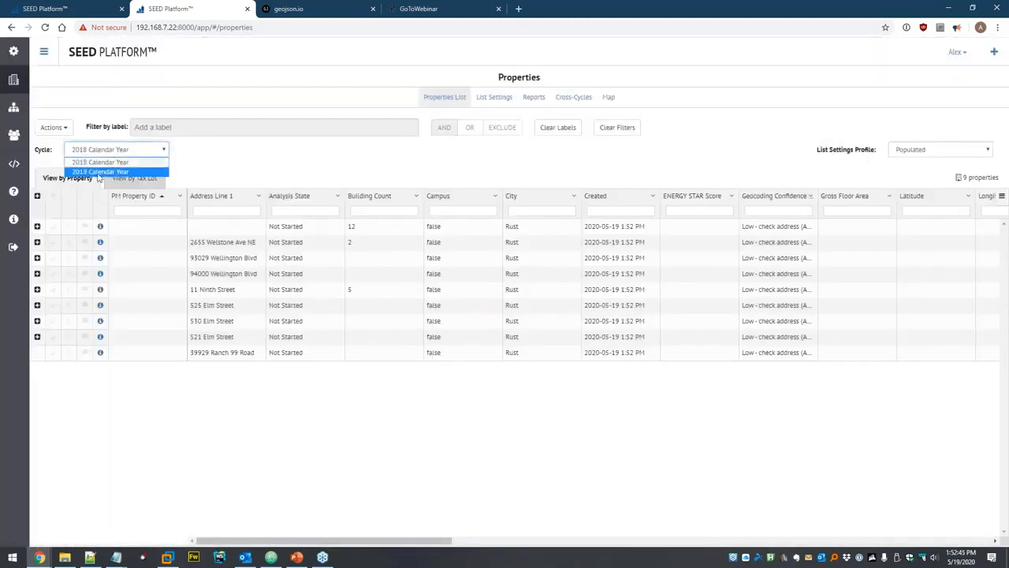
click(107, 166)
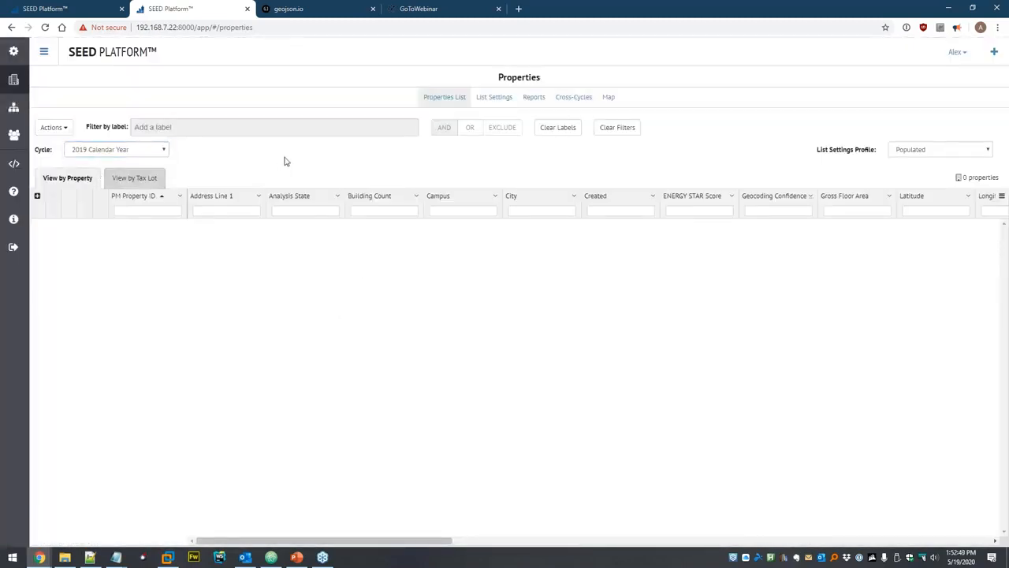
Start adding another data file to the Dataset from Data Sets.
click(13, 109)
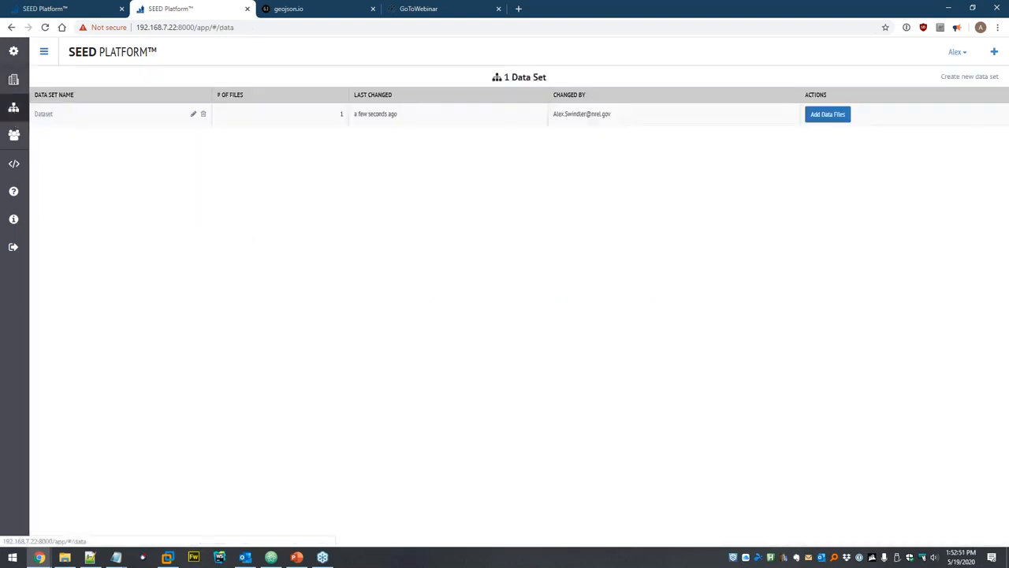
click(45, 114)
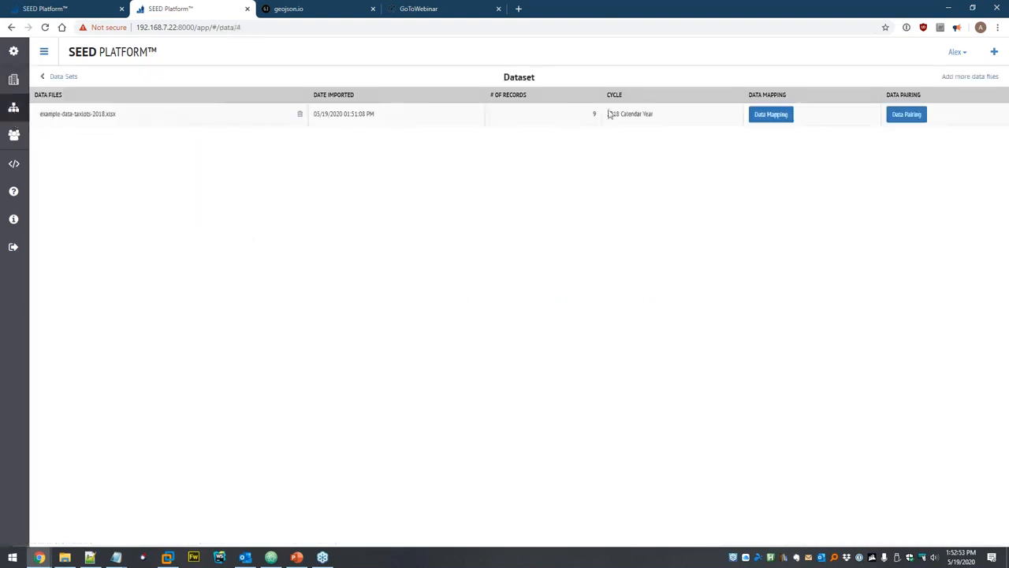
click(950, 76)
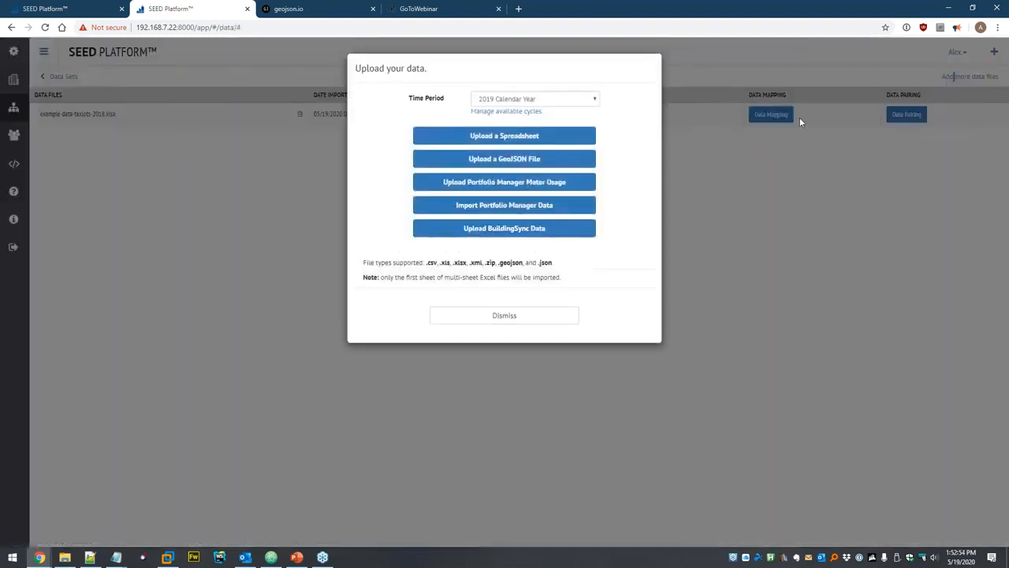
click(502, 136)
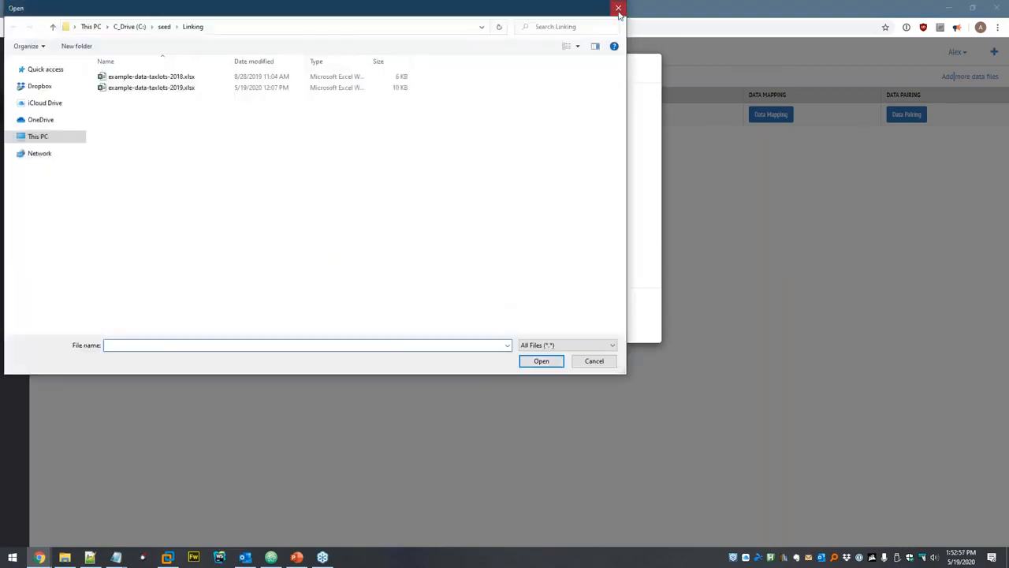
click(618, 9)
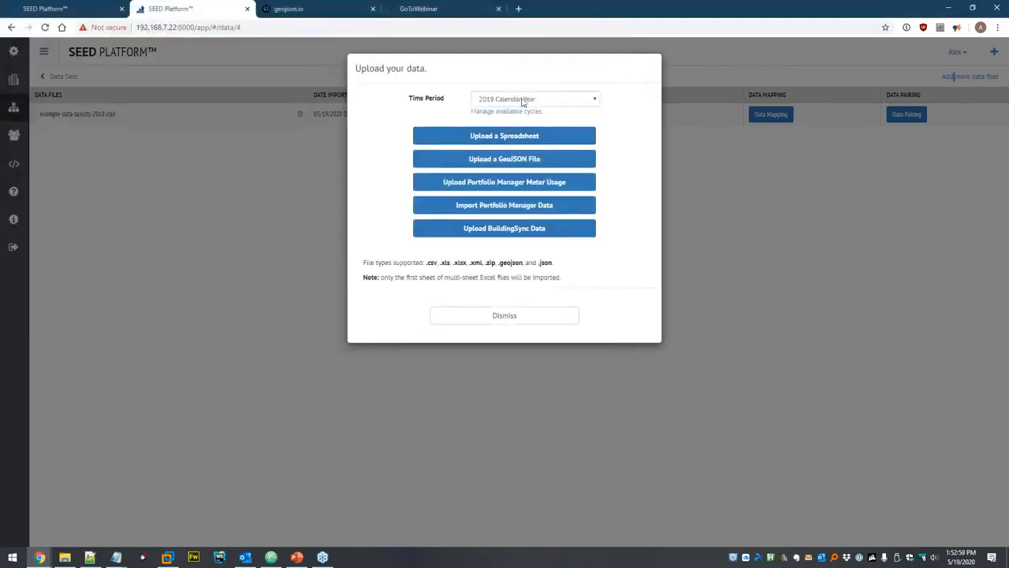
Upload example-data-taxlots-2019.xlsx and continue to its data mapping.
click(505, 139)
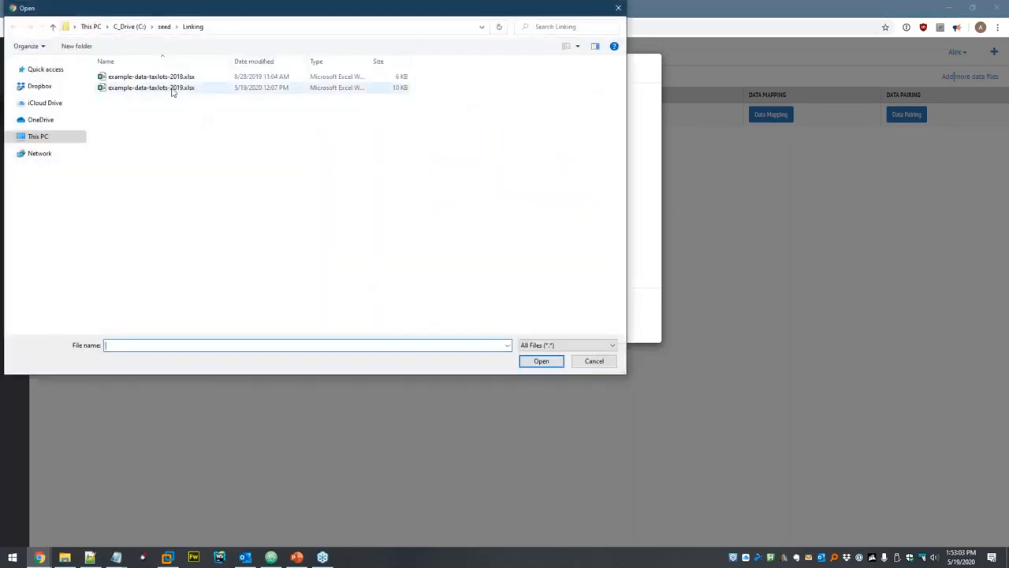
click(171, 88)
click(528, 361)
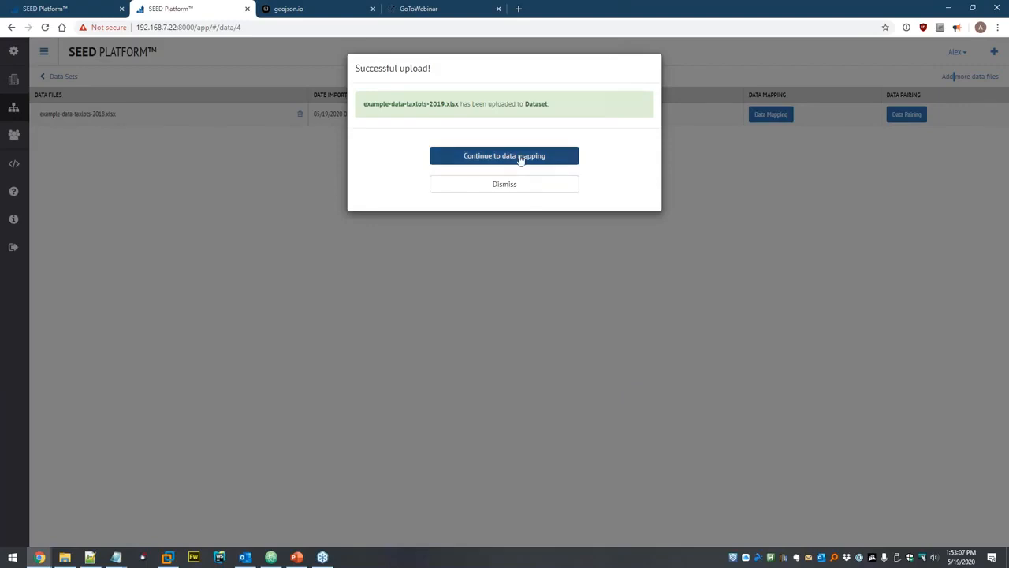
click(521, 155)
click(282, 442)
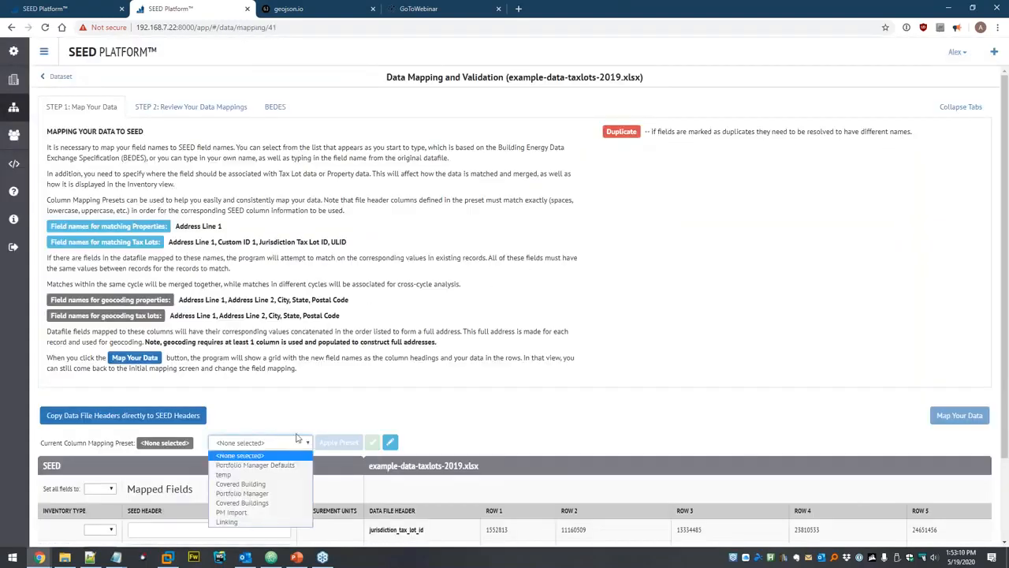
Apply the Linking preset to the 2019 columns and map the data.
click(246, 522)
click(338, 442)
scroll(530, 332, down, 2)
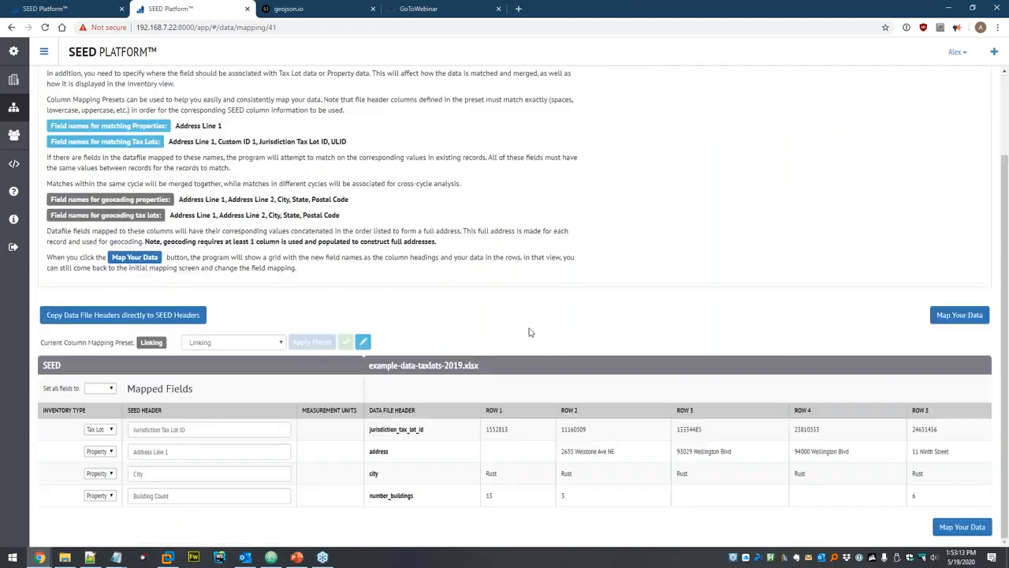
click(943, 315)
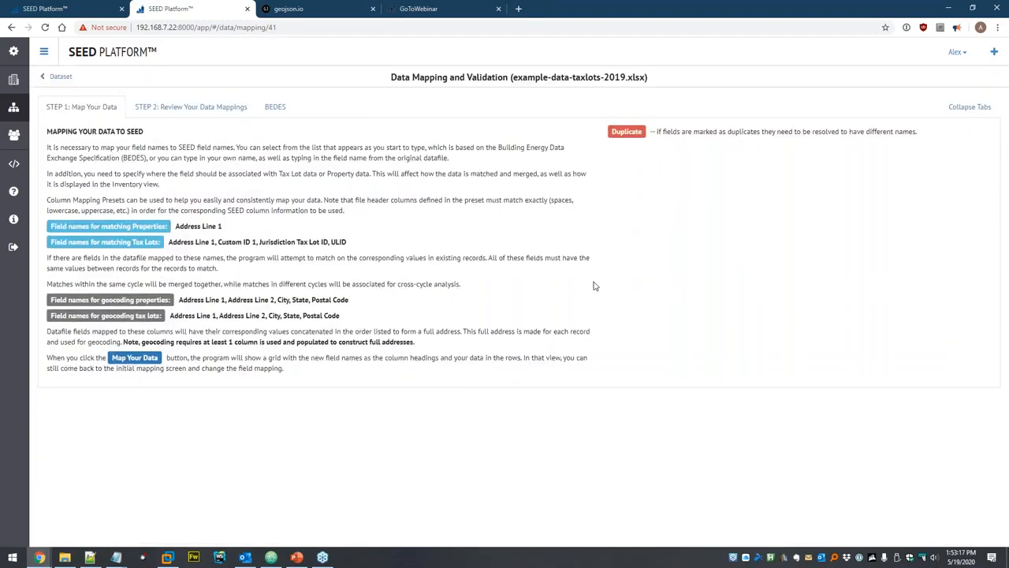
Save the 2019 mappings, start matching, and view the resulting properties.
scroll(607, 281, down, 3)
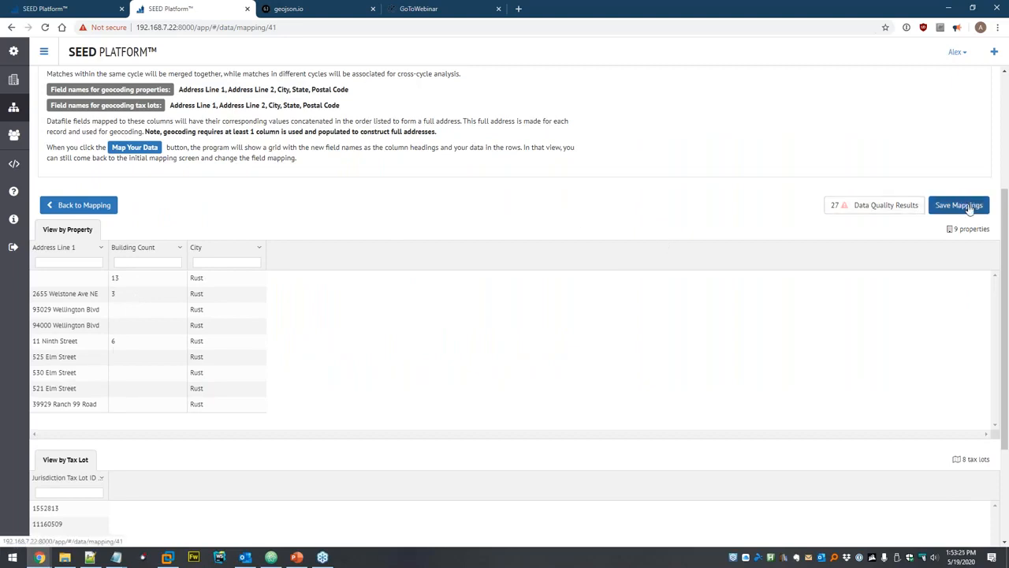
click(970, 208)
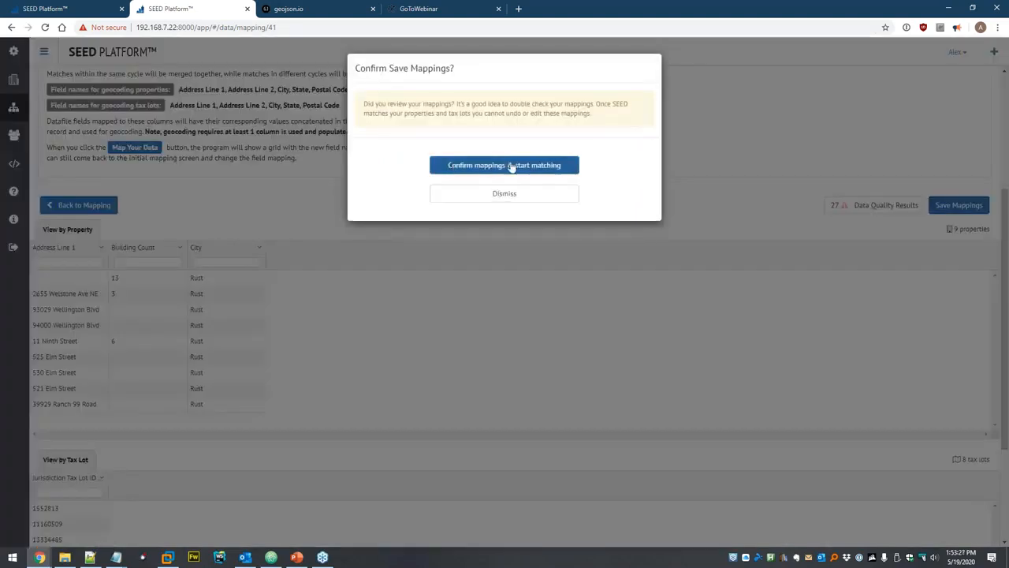
click(511, 167)
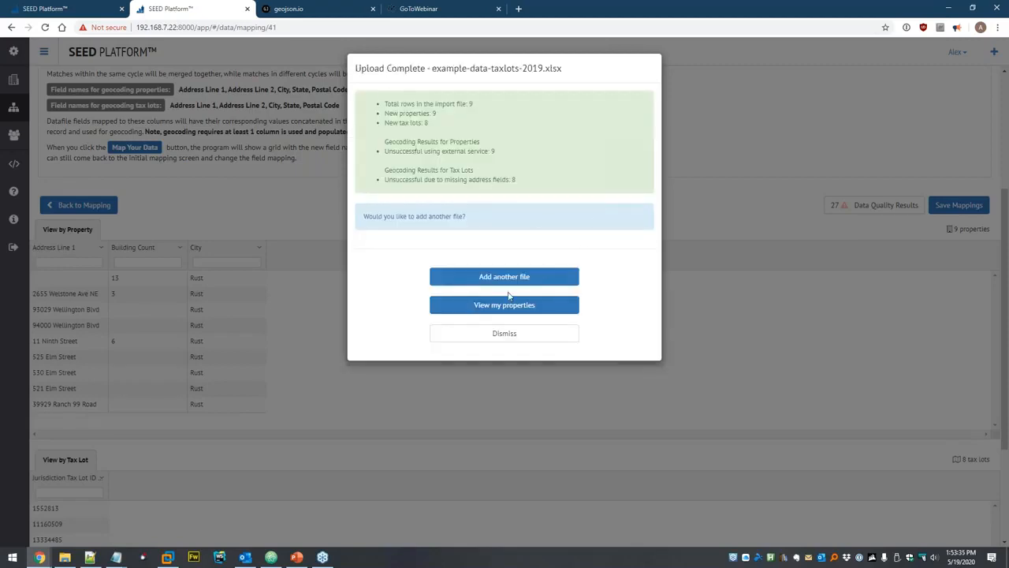
click(495, 306)
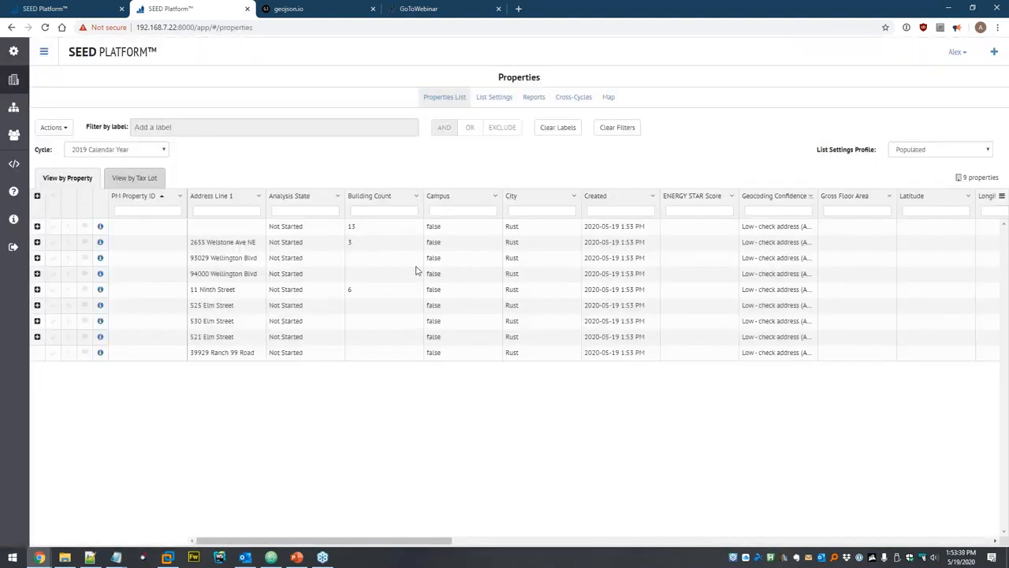
Show the 2018 and 2019 Calendar Year cycles side by side in the Cross-Cycles view.
click(573, 98)
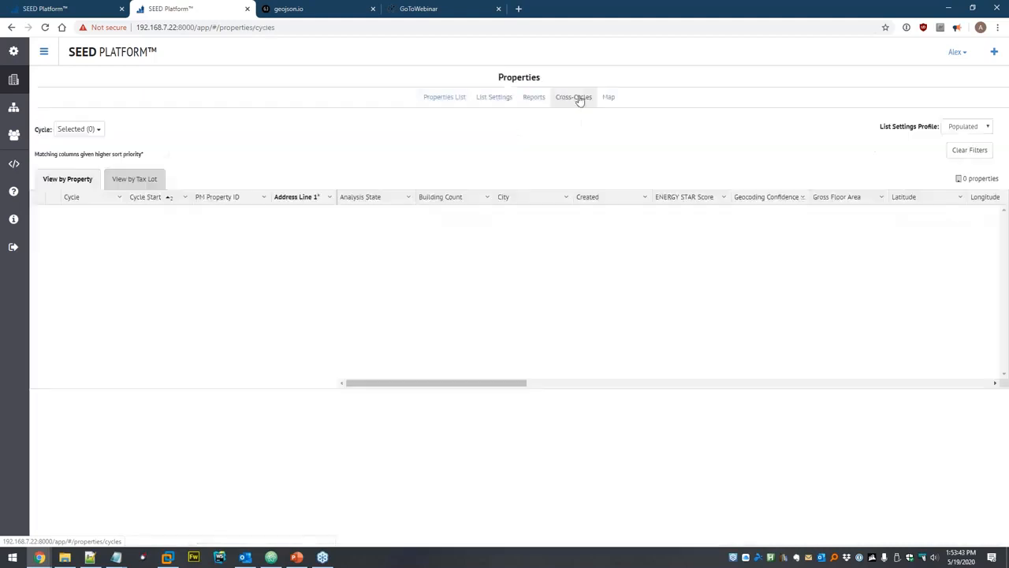
click(93, 129)
click(111, 149)
click(112, 166)
click(164, 148)
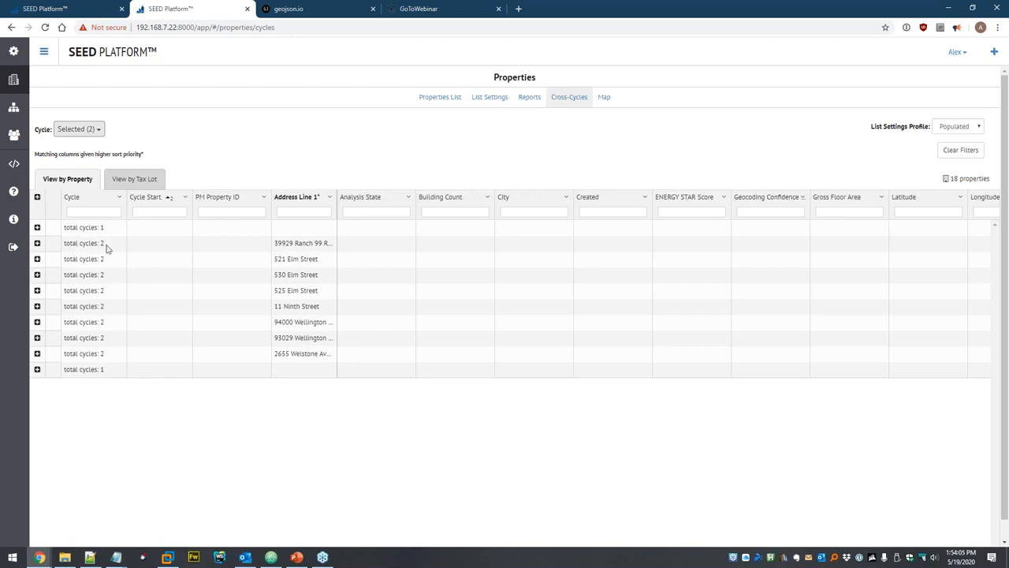
click(37, 243)
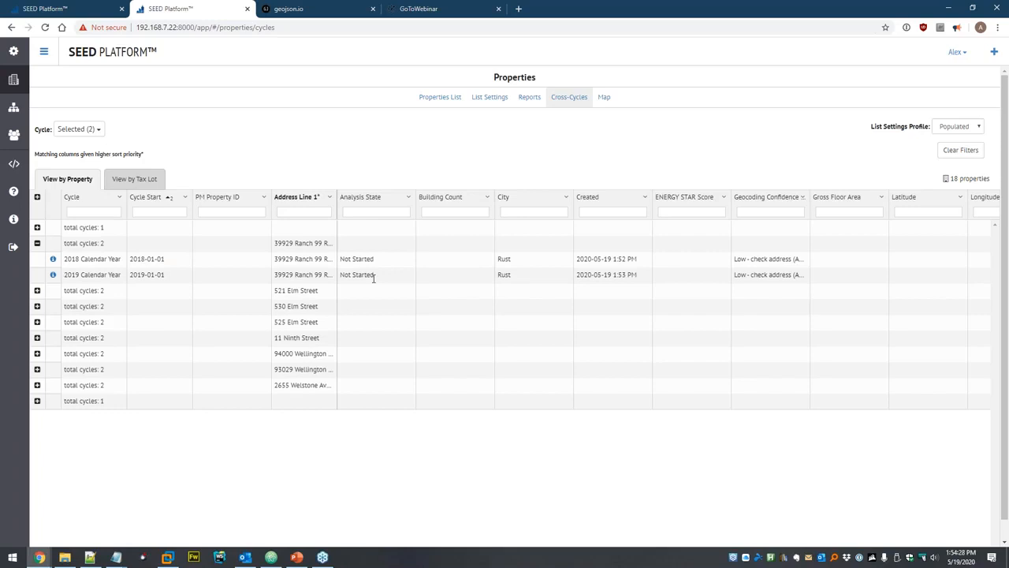
text(39929)
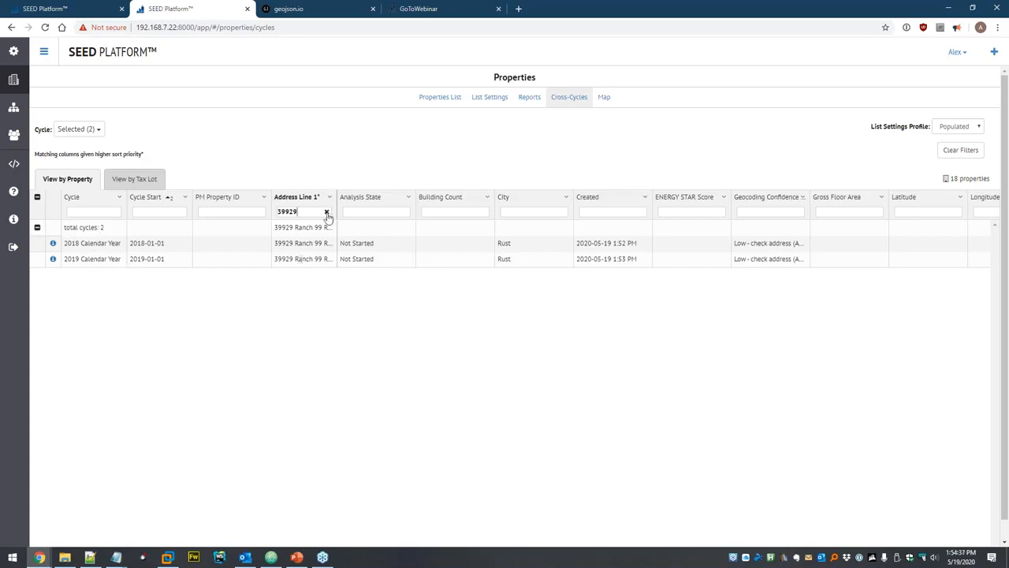
click(131, 179)
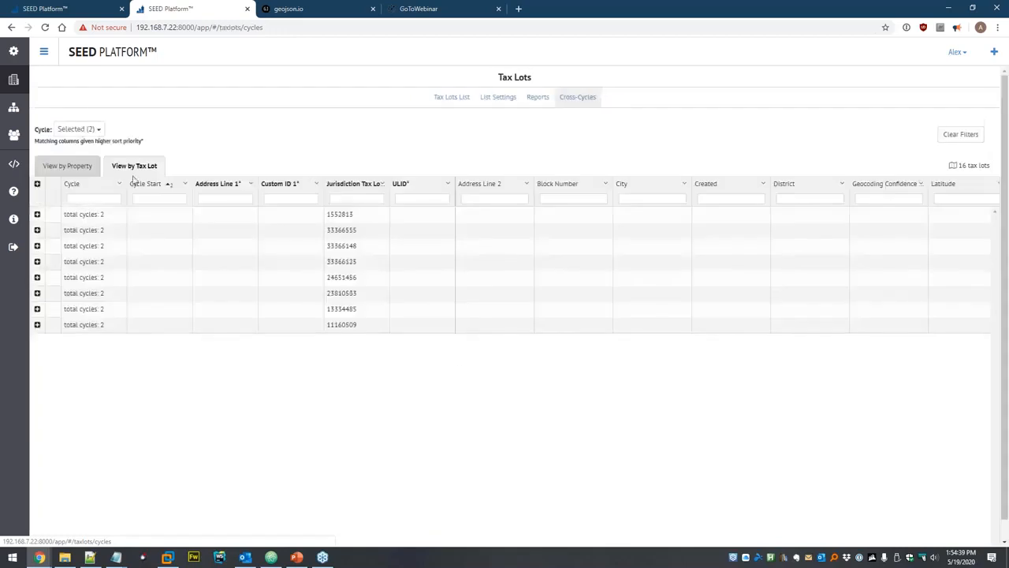
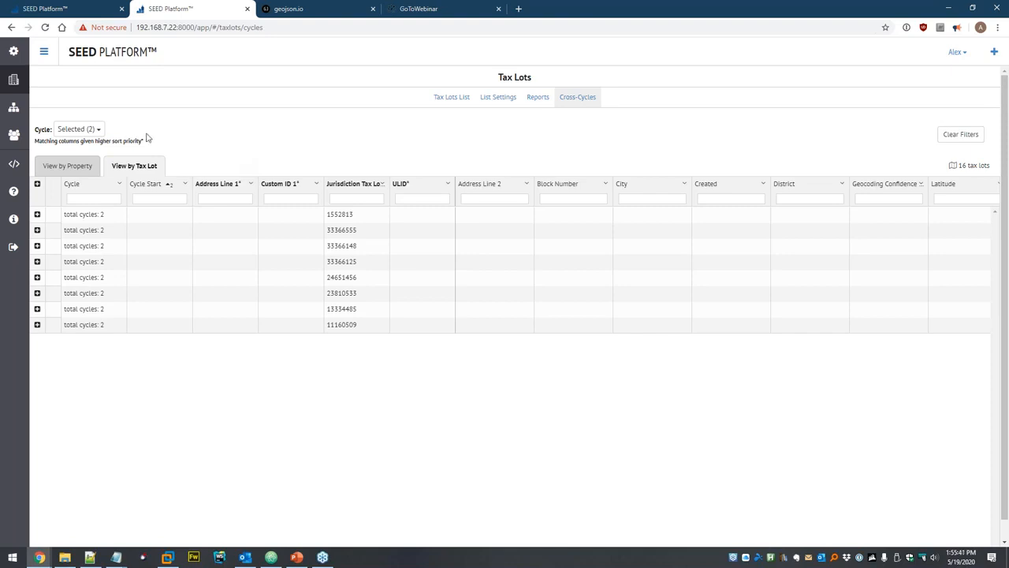
click(13, 82)
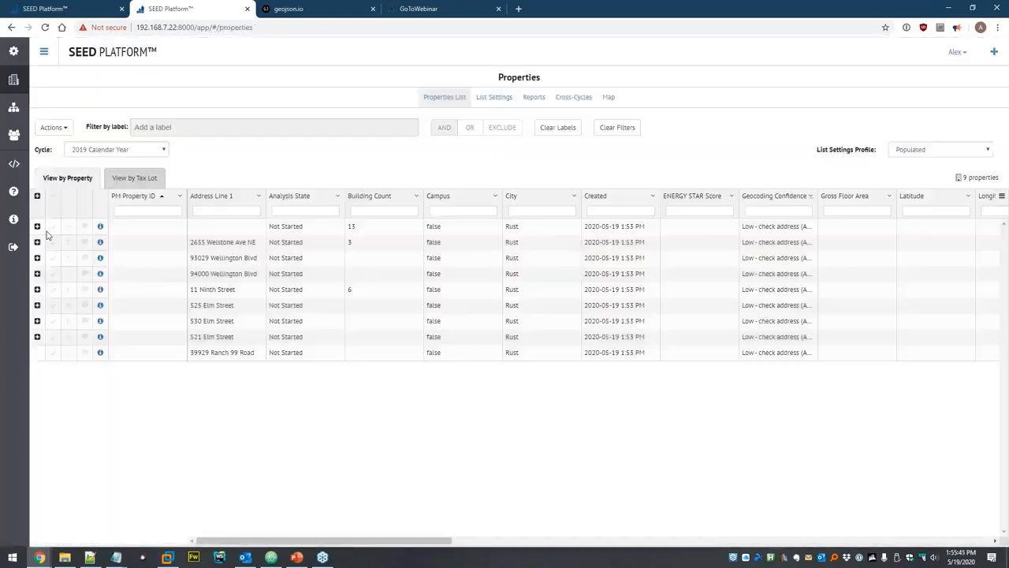
click(53, 227)
click(53, 243)
click(55, 127)
click(70, 147)
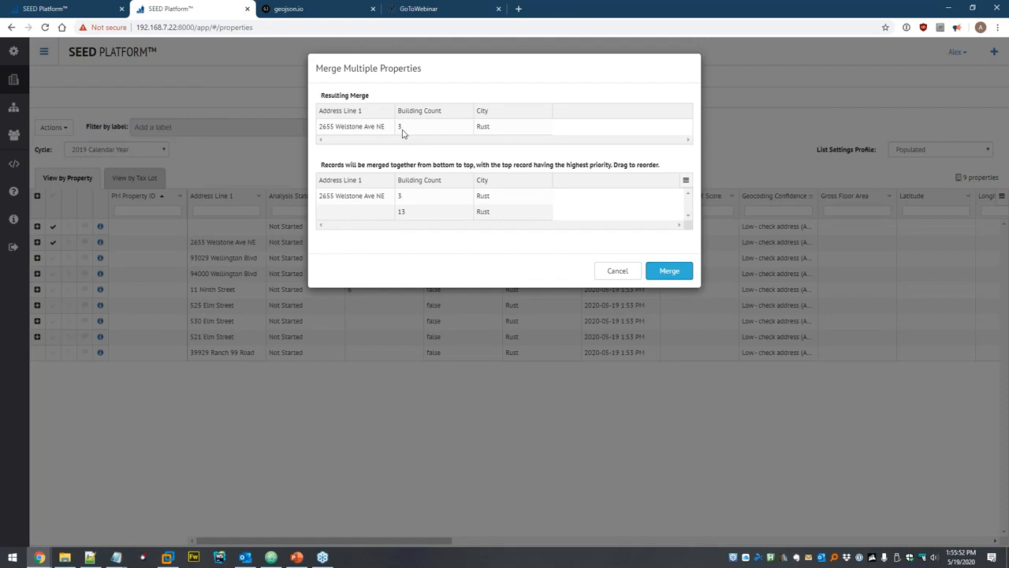
drag(380, 196, 417, 199)
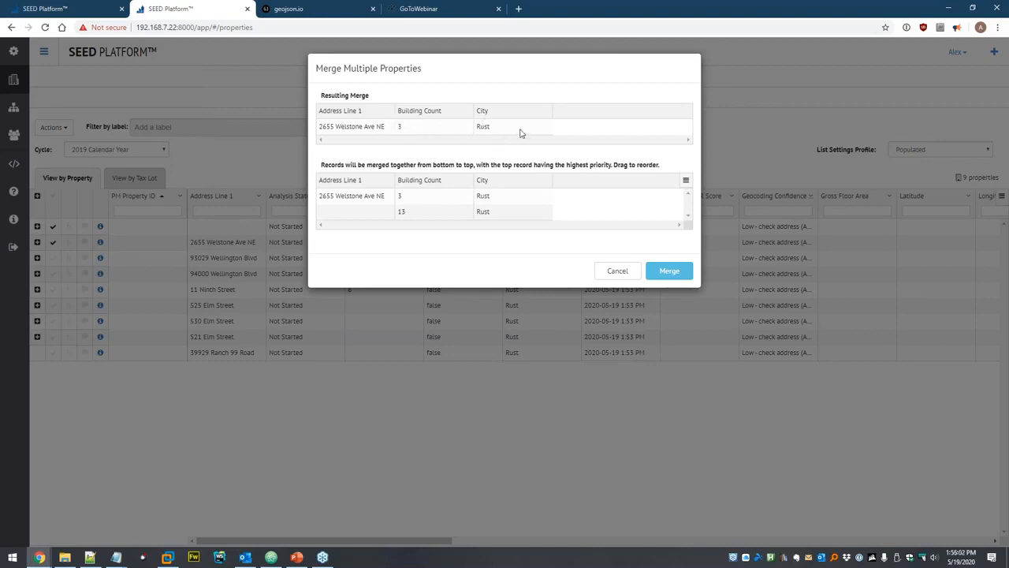
click(615, 269)
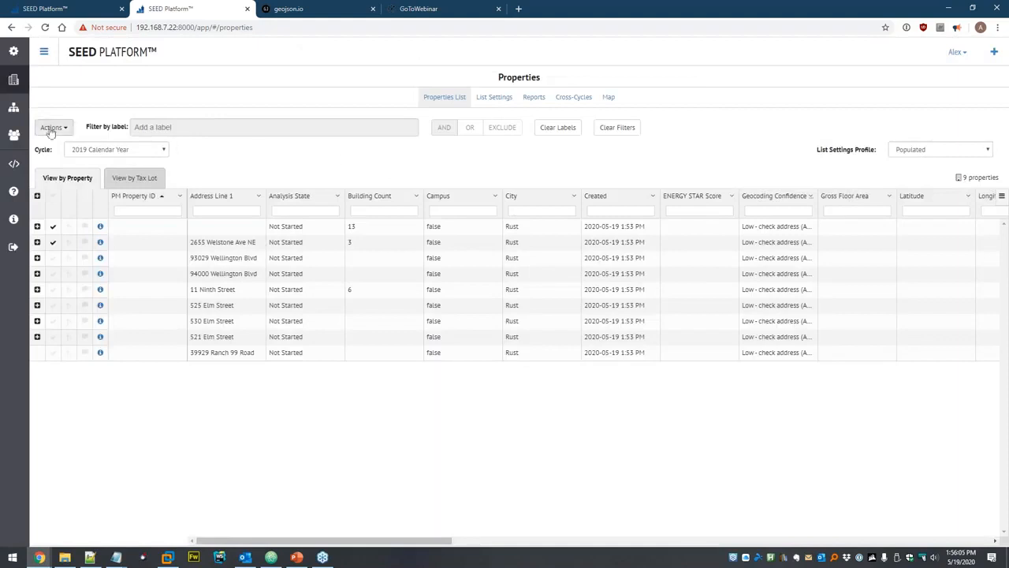
click(15, 111)
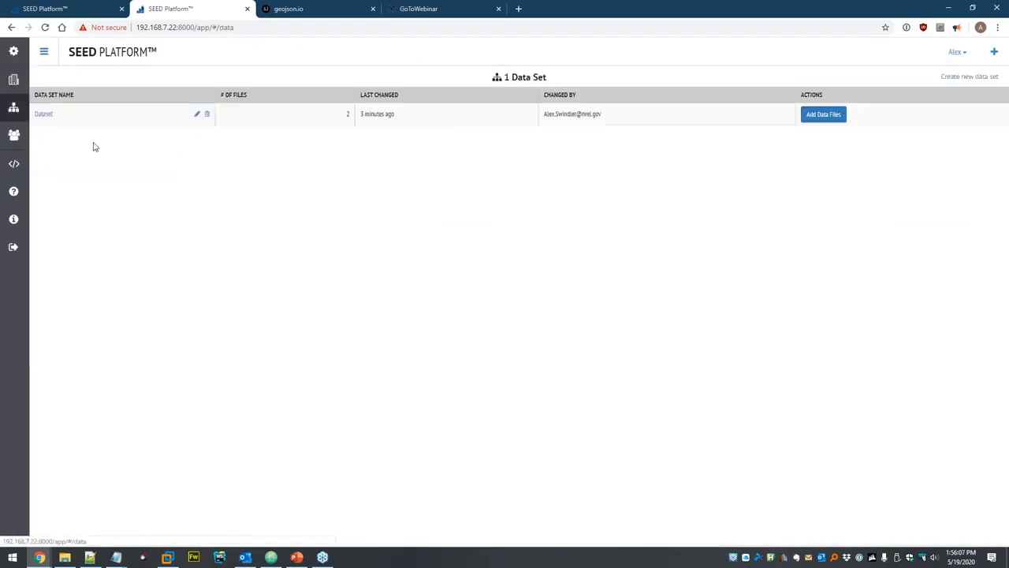
click(38, 116)
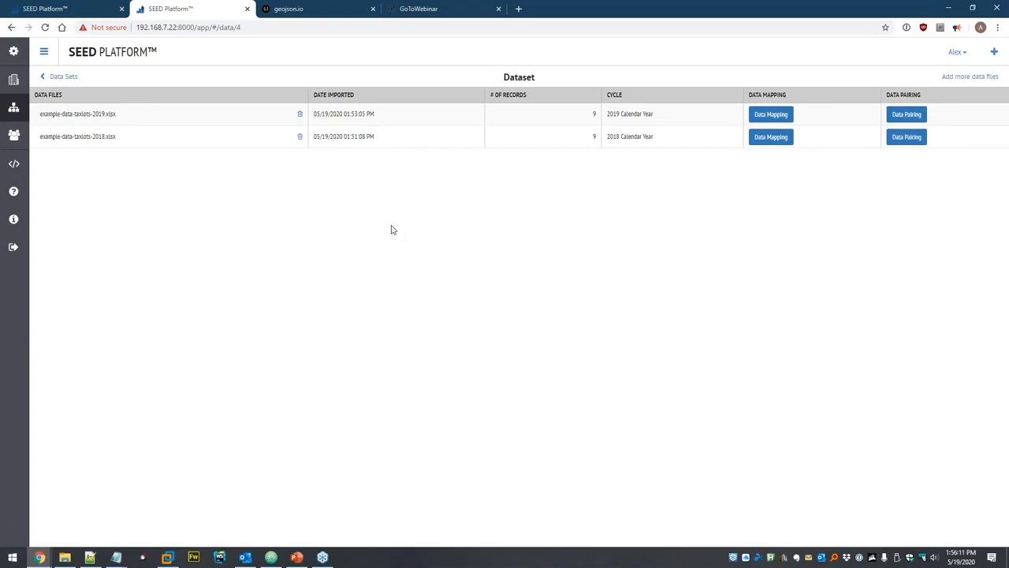
click(911, 116)
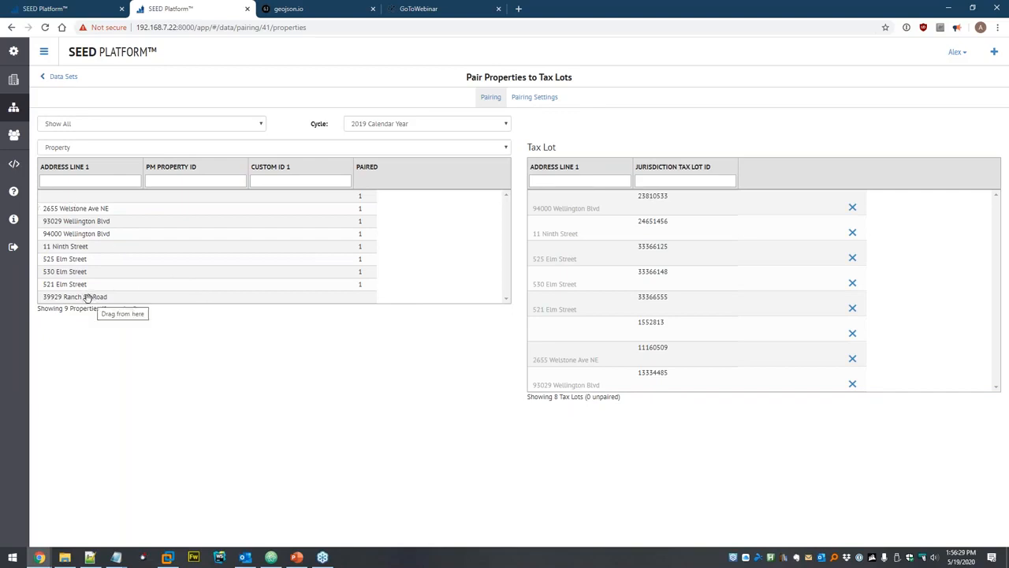
drag(84, 298, 579, 279)
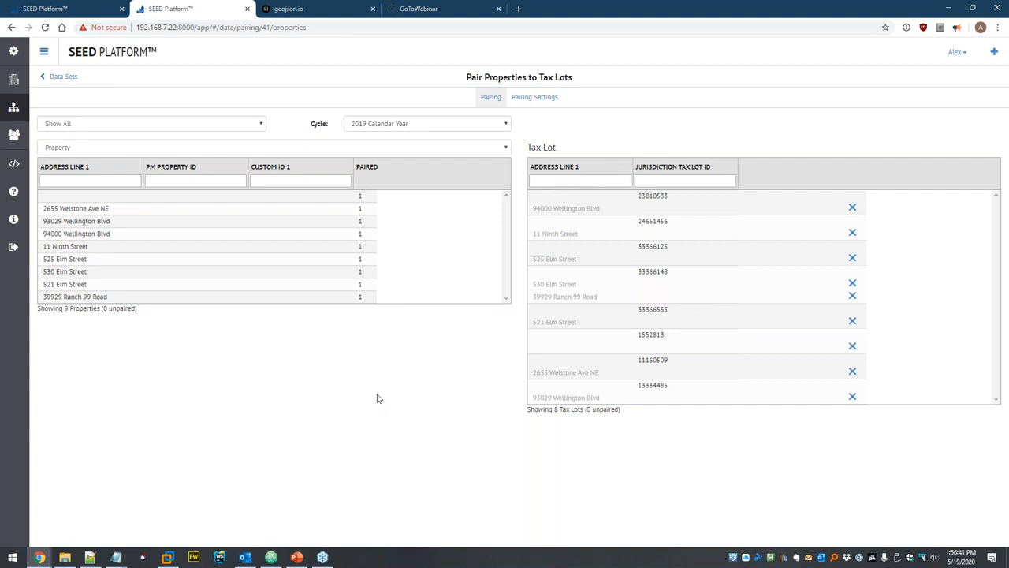
click(382, 123)
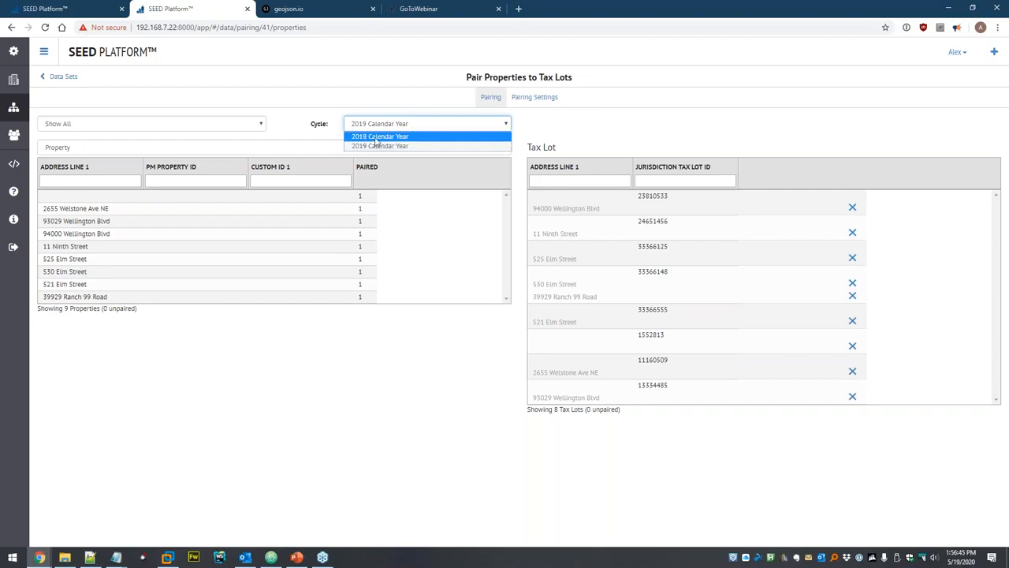
click(377, 137)
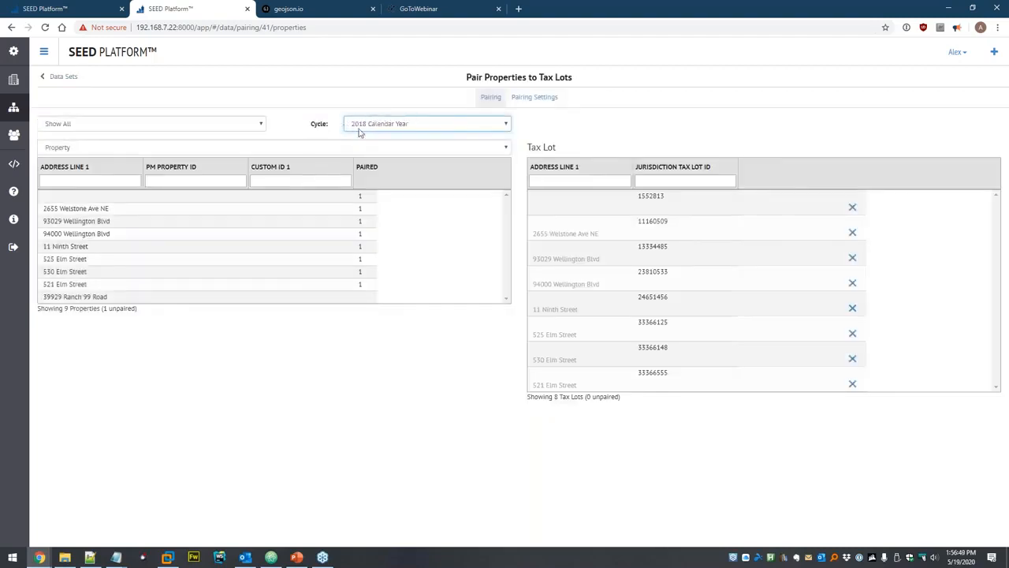
click(533, 99)
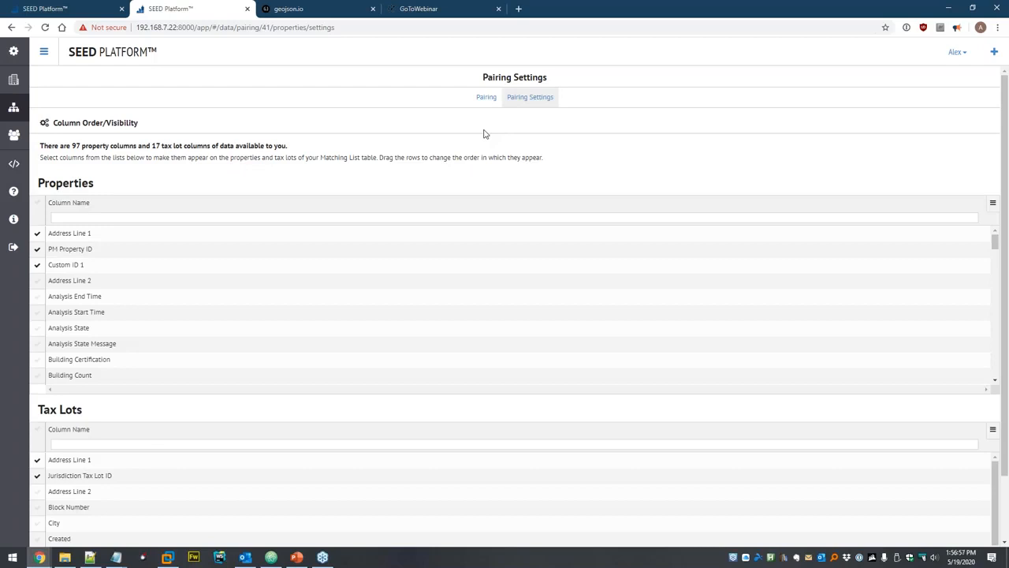
scroll(155, 271, down, 3)
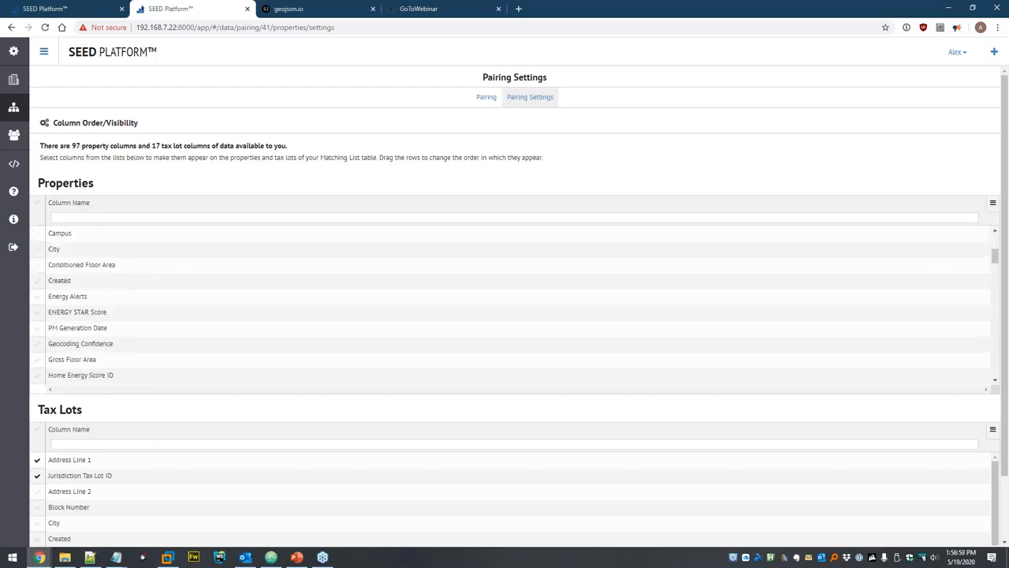
scroll(144, 442, down, 5)
scroll(149, 281, up, 3)
scroll(469, 108, up, 1)
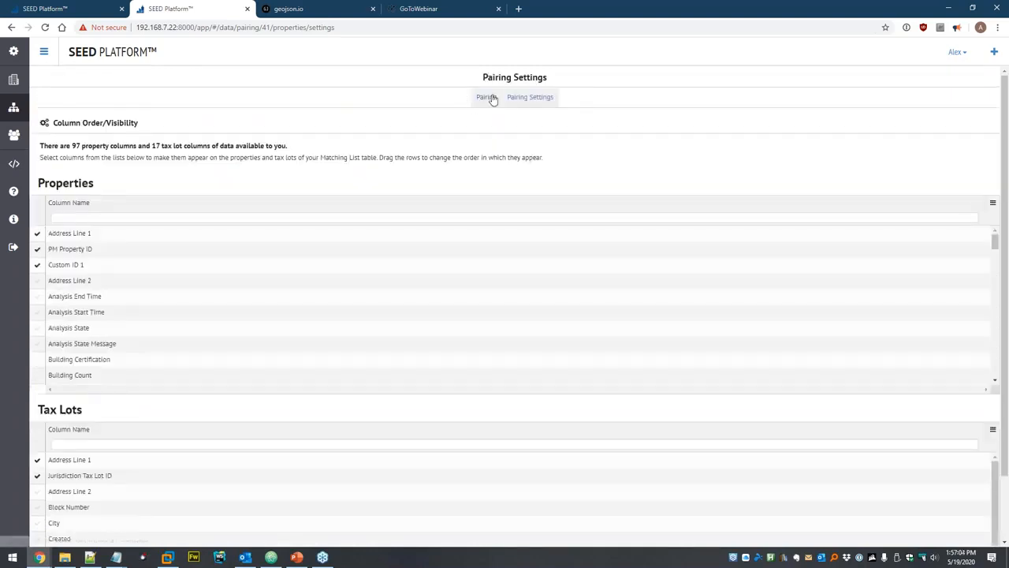
click(486, 97)
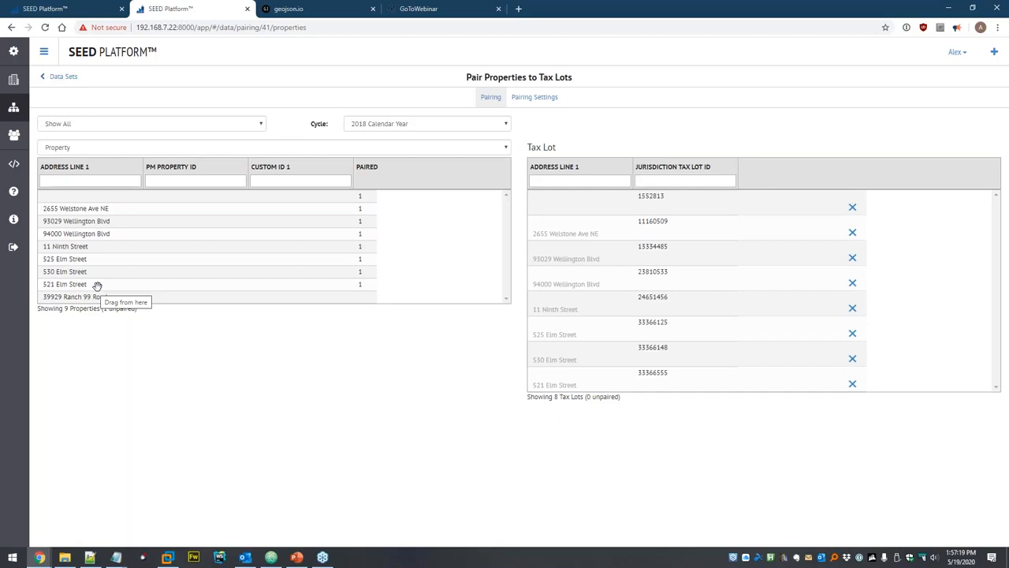
Review Export Selected and the grid menu export options for a 2018 property without exporting.
click(13, 107)
click(13, 80)
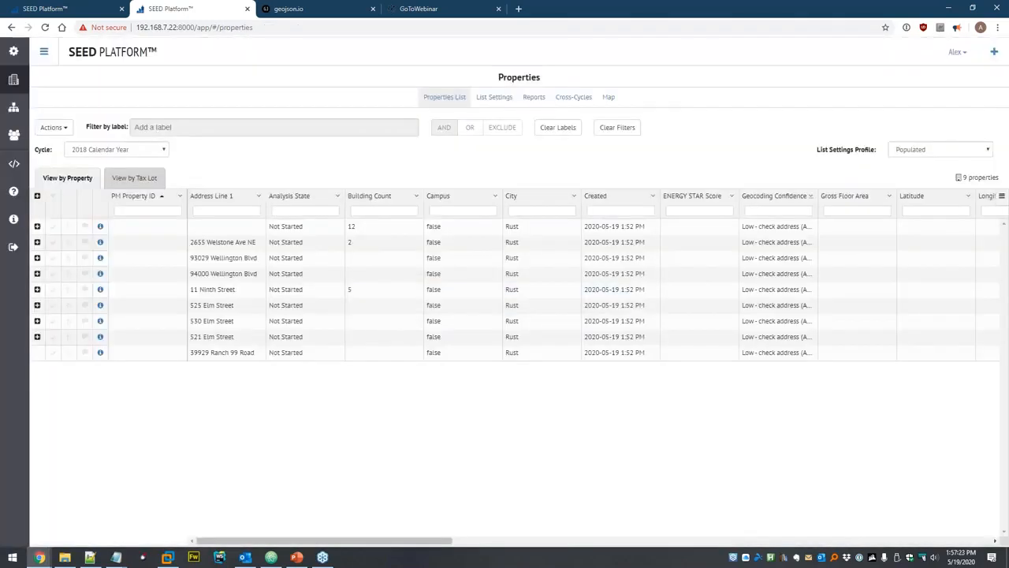
click(52, 226)
click(53, 127)
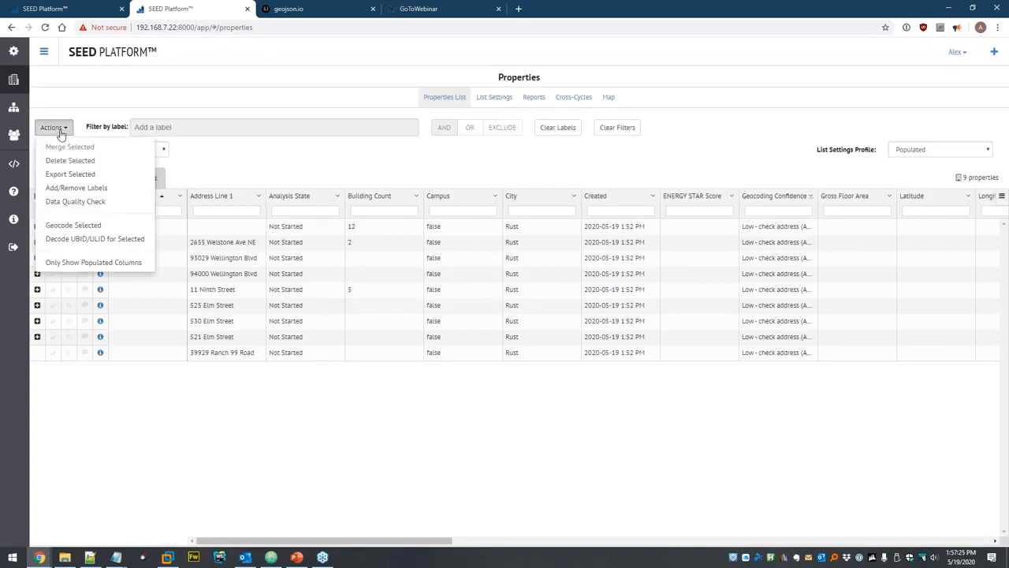
click(71, 174)
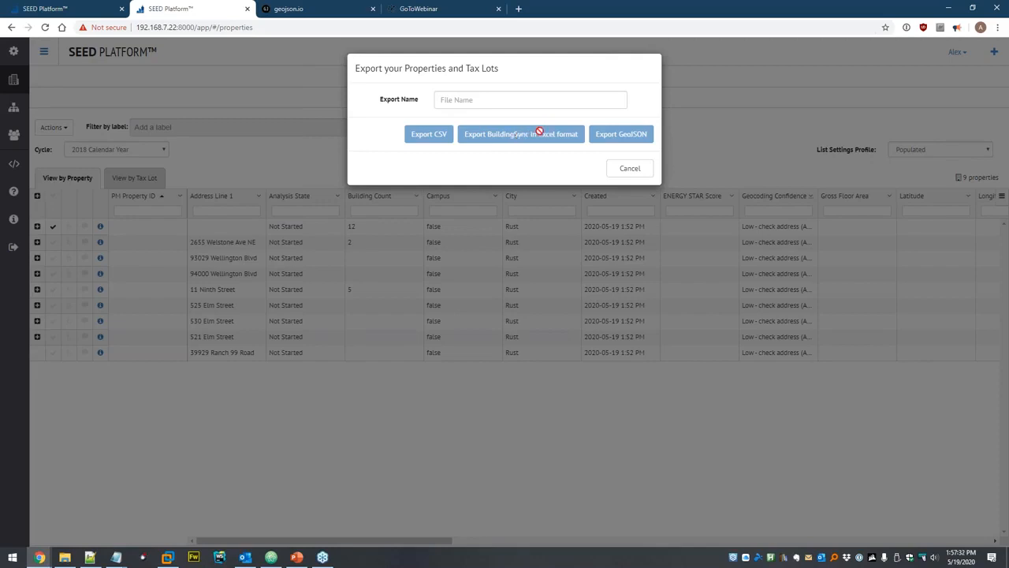
click(637, 168)
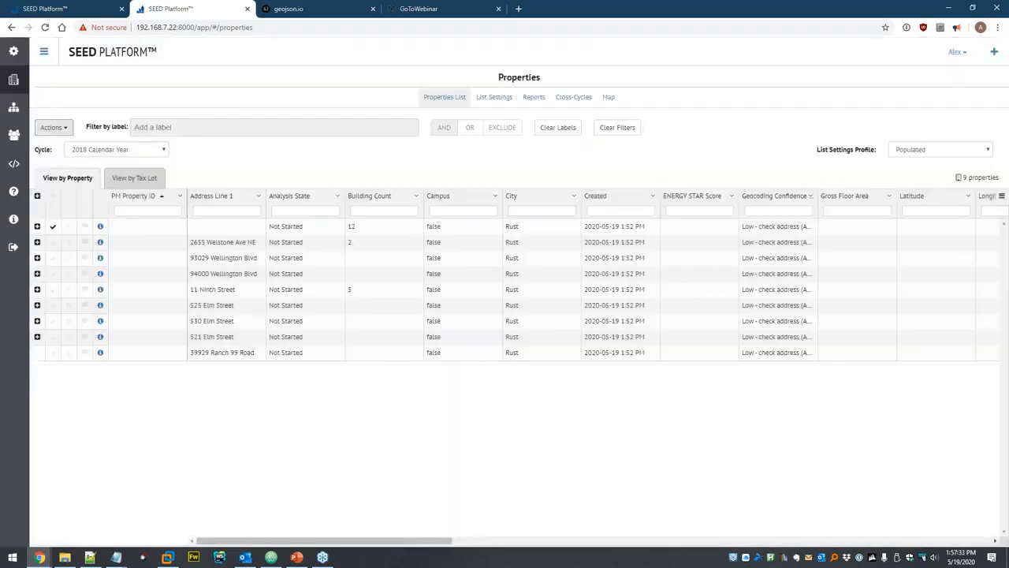
click(1002, 197)
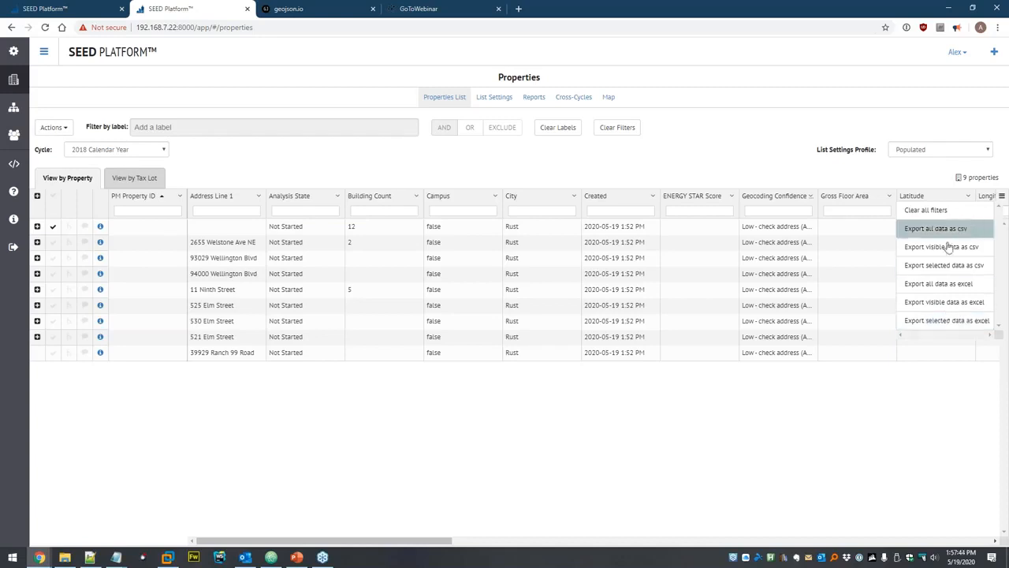
click(711, 151)
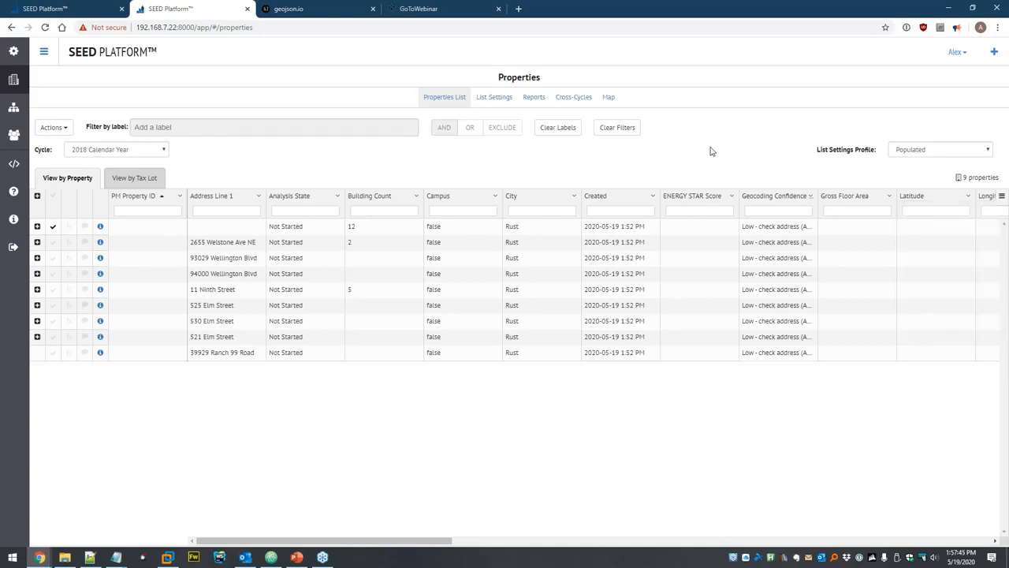